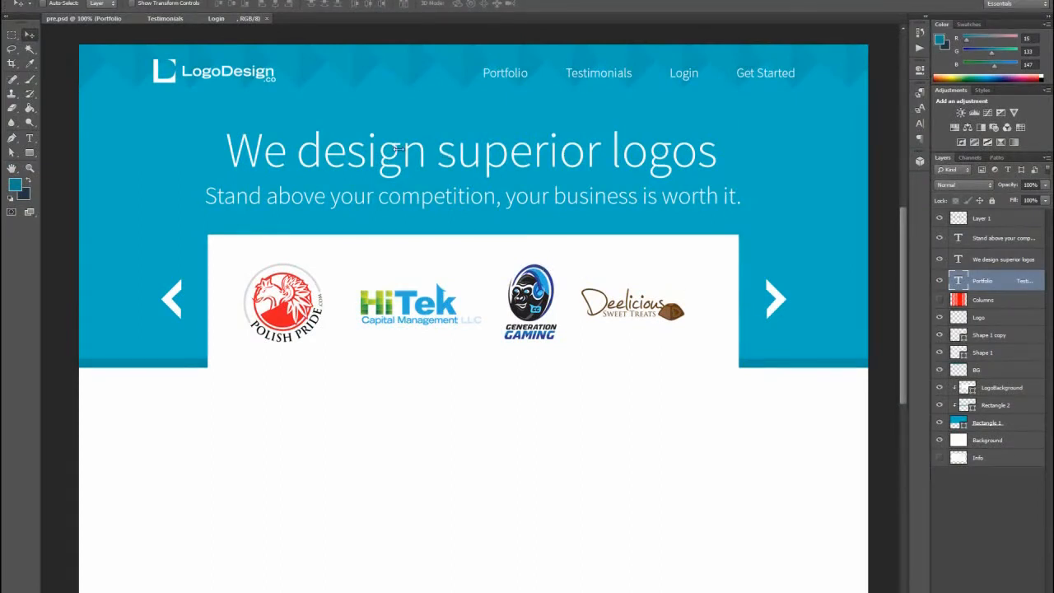
scroll(489, 368, "down", 5)
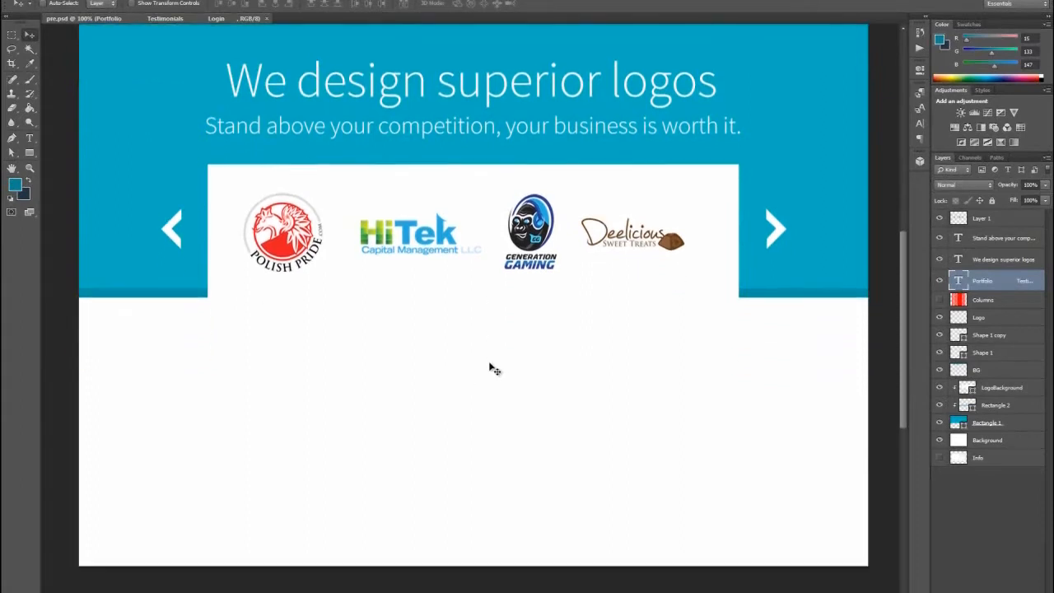
scroll(489, 367, "up", 1)
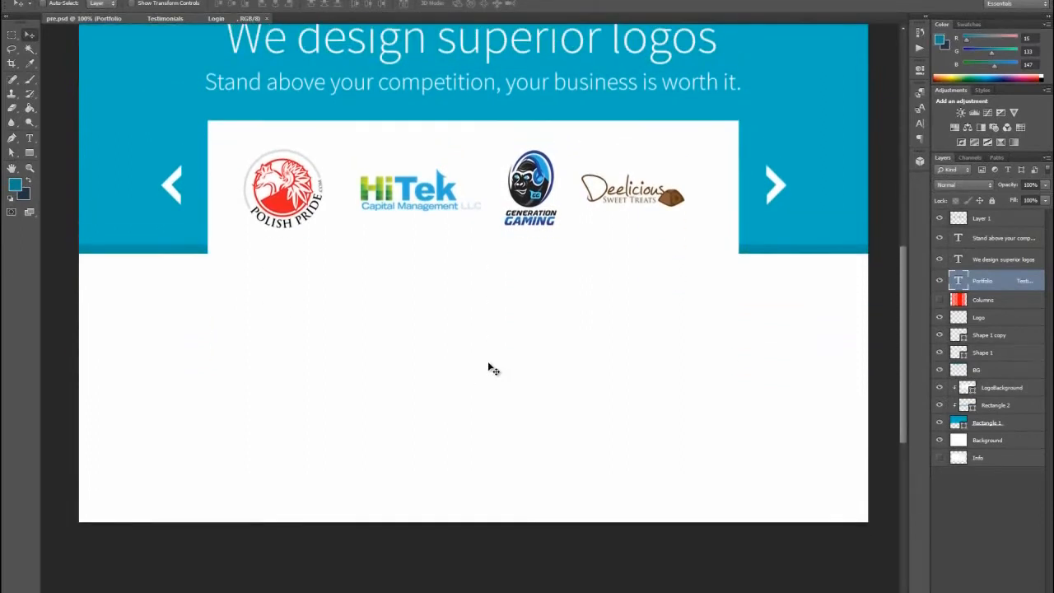
scroll(489, 367, "up", 3)
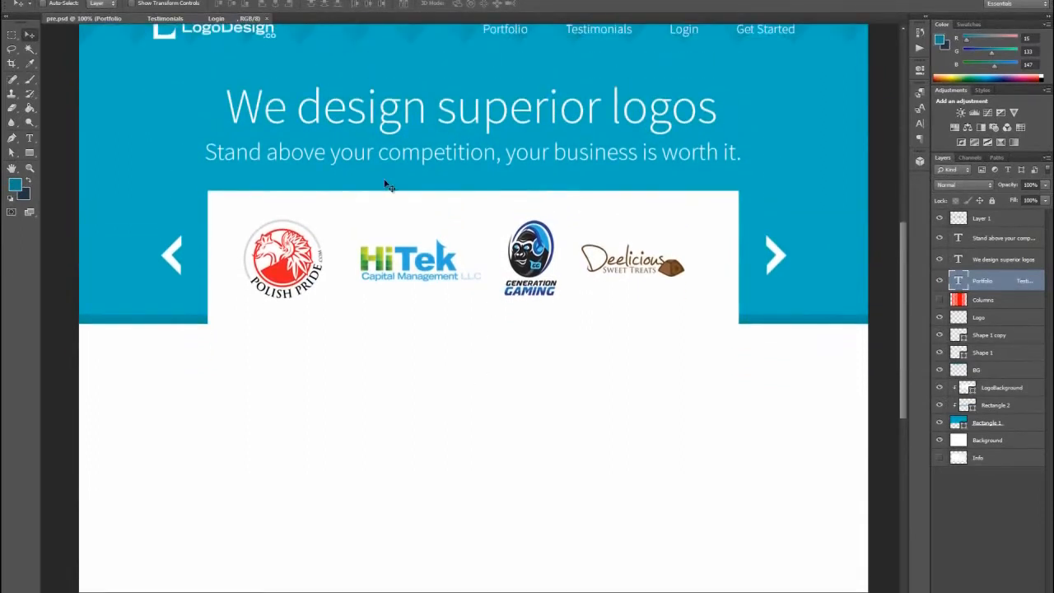
scroll(507, 267, "up", 2)
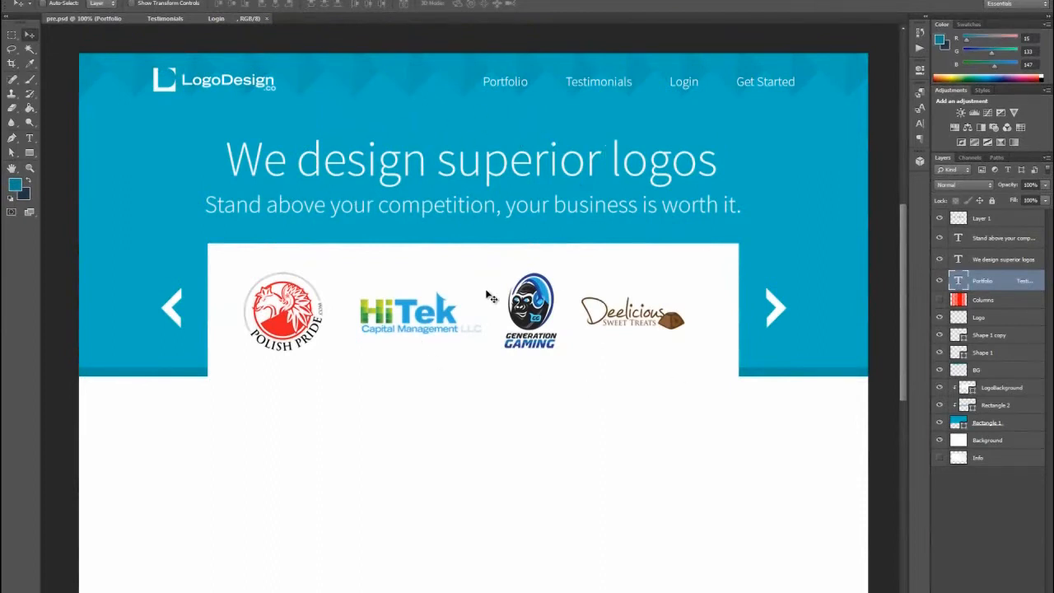
- Extend the canvas downward by setting its height to 40 inches with the anchor at the top center
scroll(494, 294, "down", 3)
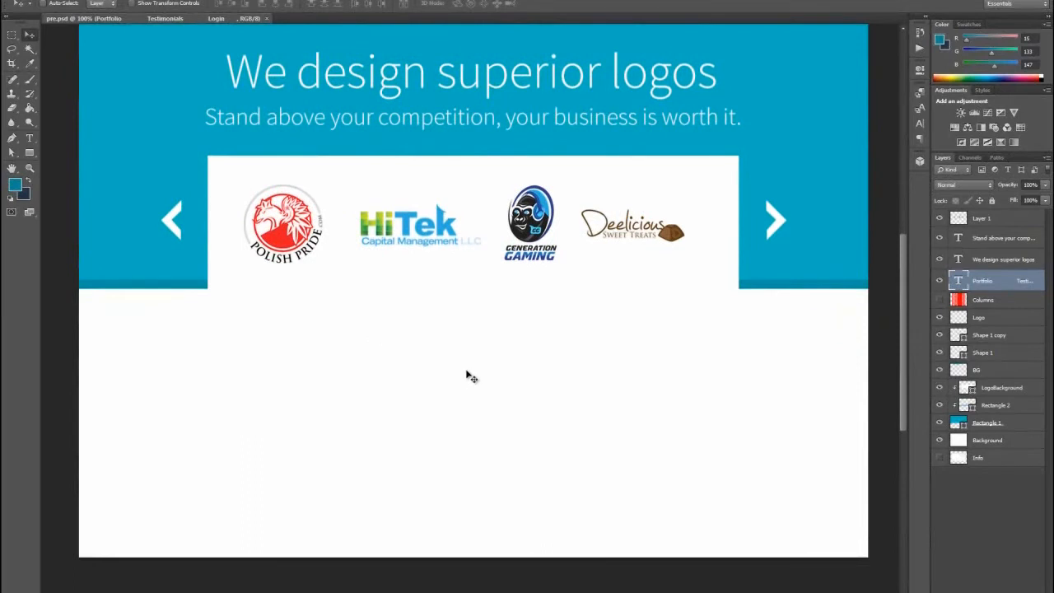
left_click(72, 1)
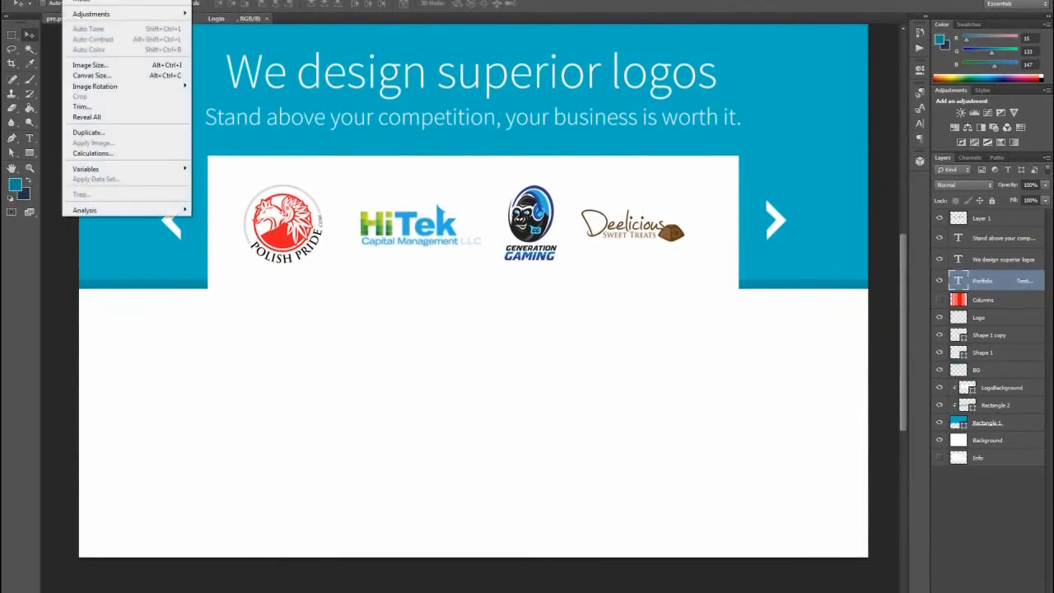
left_click(89, 75)
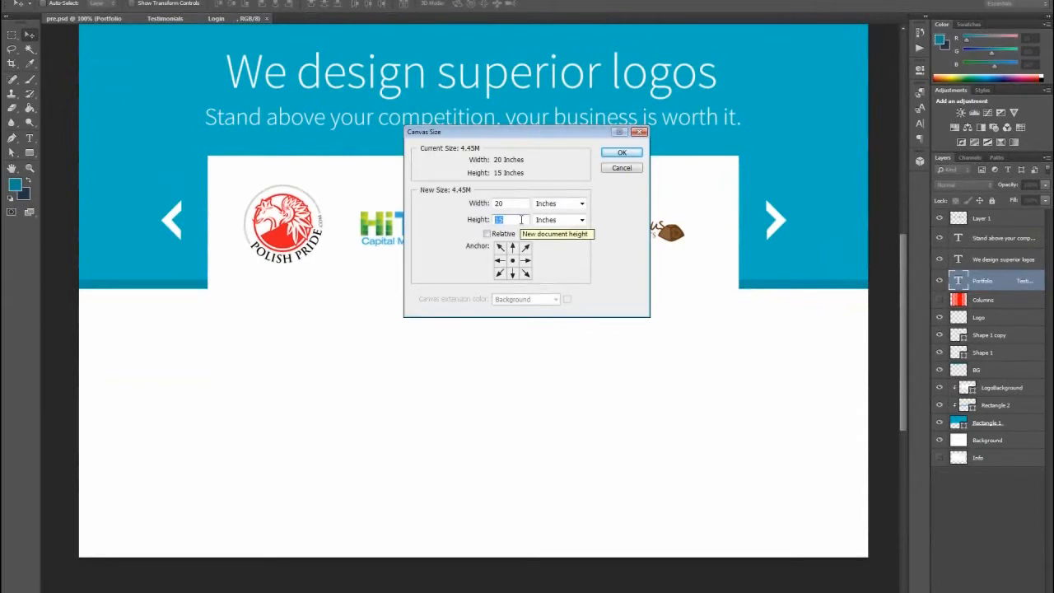
type("40")
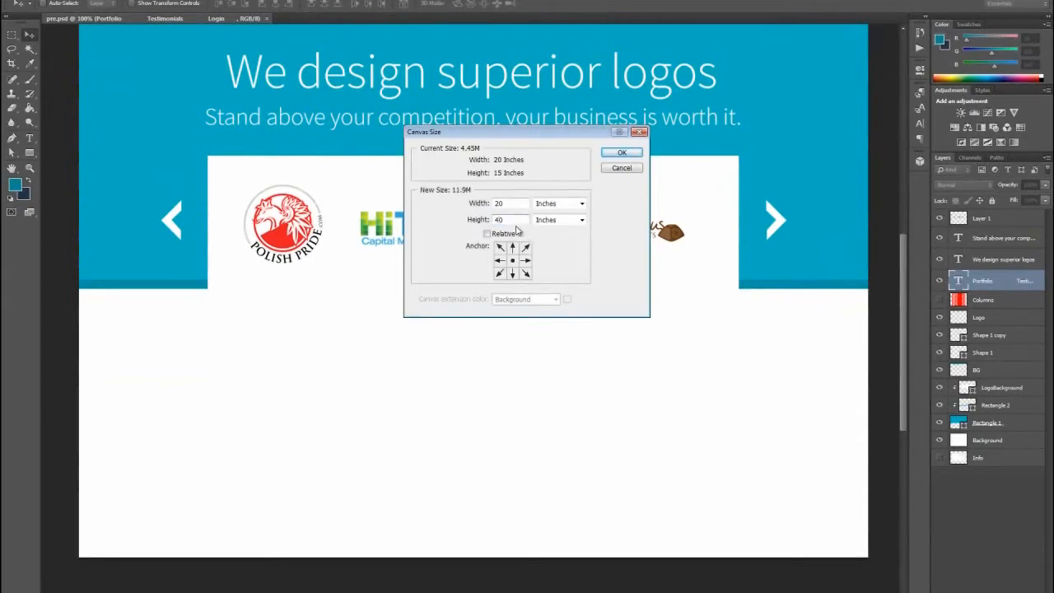
left_click(513, 246)
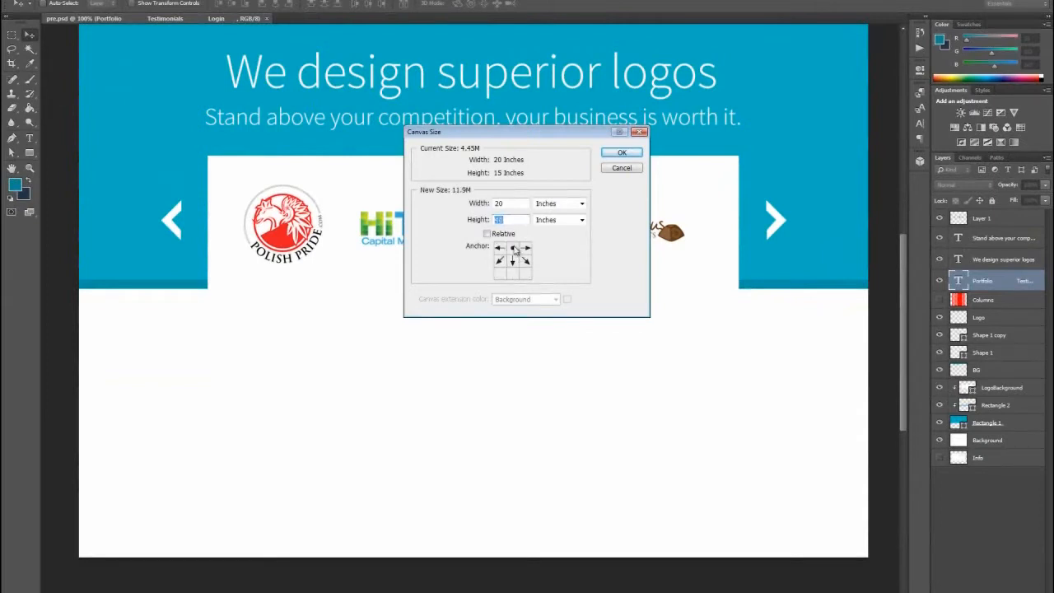
left_click(623, 156)
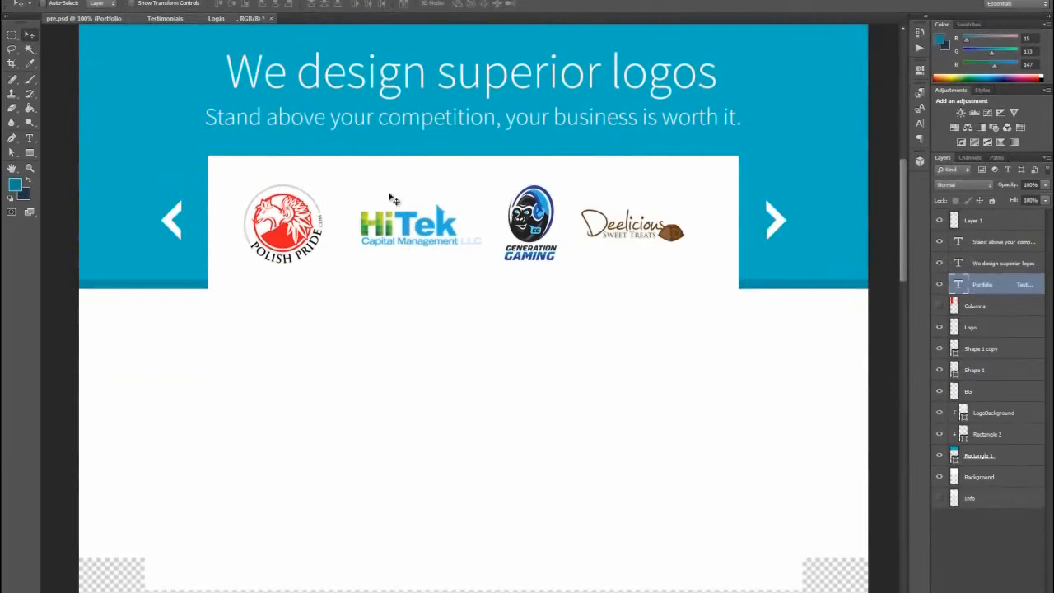
- Fill the transparent lower part of the Background layer with white (#ffffff) using the Paint Bucket
left_click(29, 108)
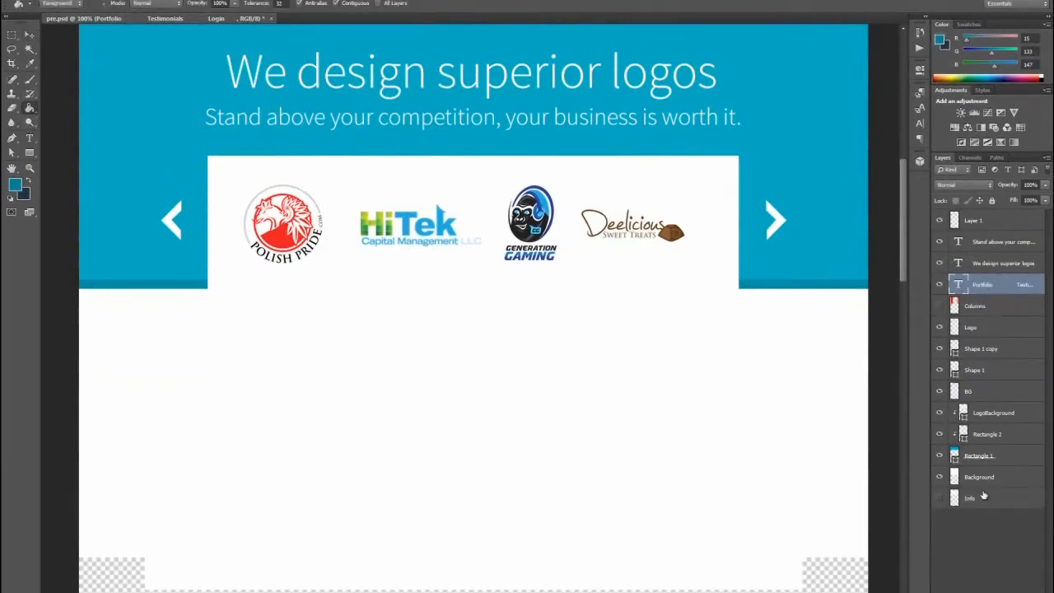
left_click(983, 496)
left_click(969, 476)
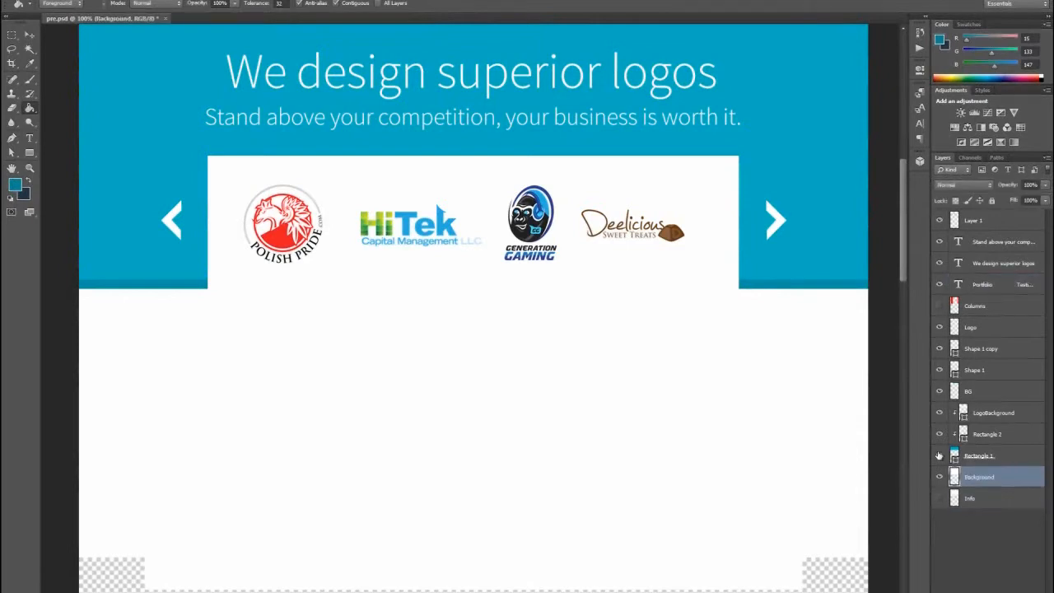
scroll(904, 226, "down", 5)
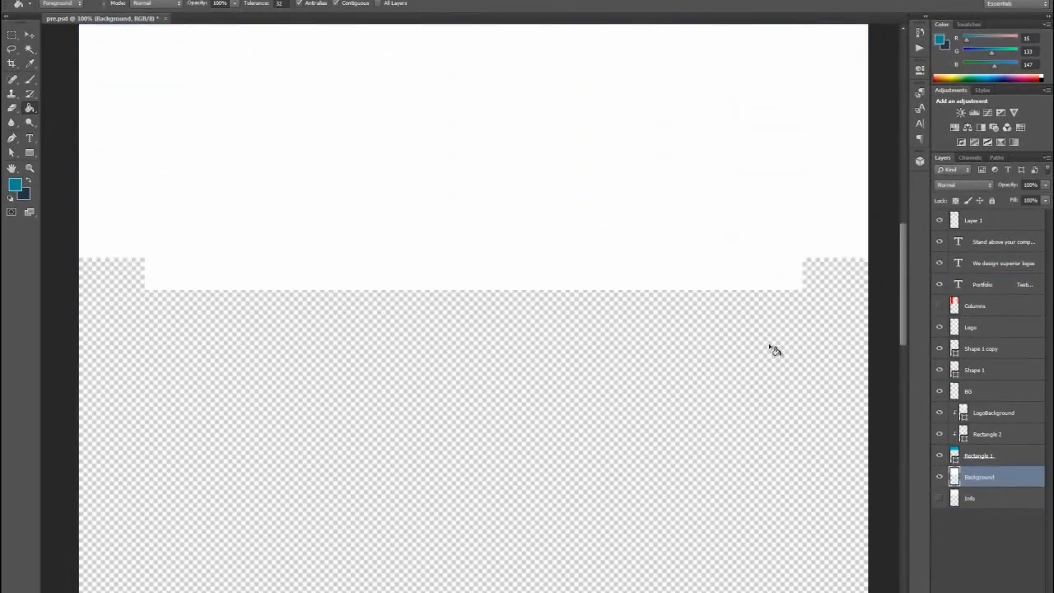
left_click(15, 184)
left_click(238, 205)
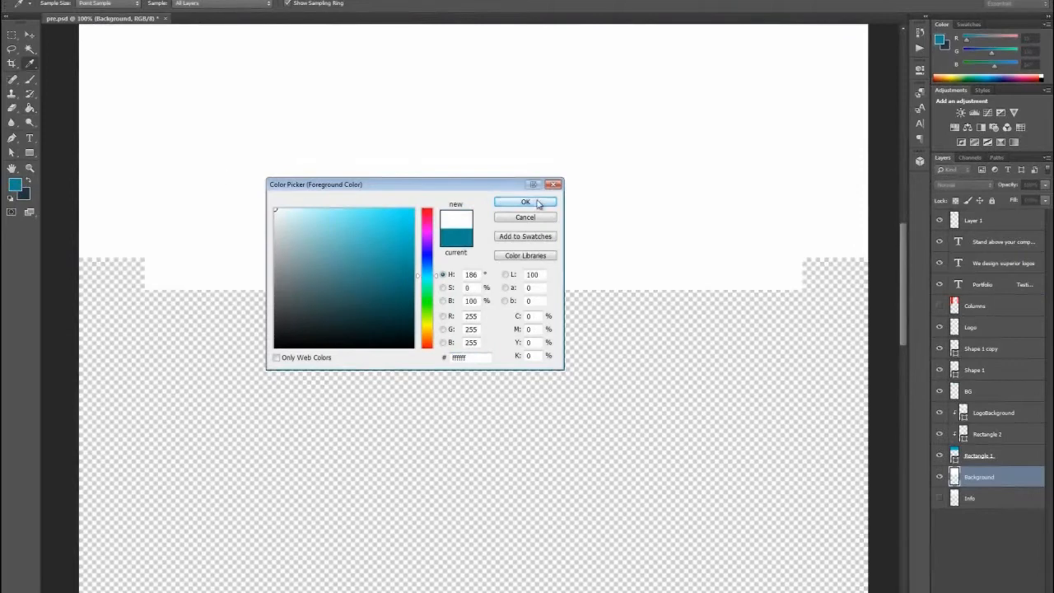
left_click(526, 202)
key("g")
left_click(553, 357)
- Show the Columns layer and stretch it downward past the canvas's lower edge, to about 251% height
mouse_move(904, 275)
left_mouse_down()
mouse_move(903, 440)
mouse_move(902, 189)
mouse_move(906, 452)
mouse_move(904, 194)
mouse_move(899, 204)
left_mouse_up()
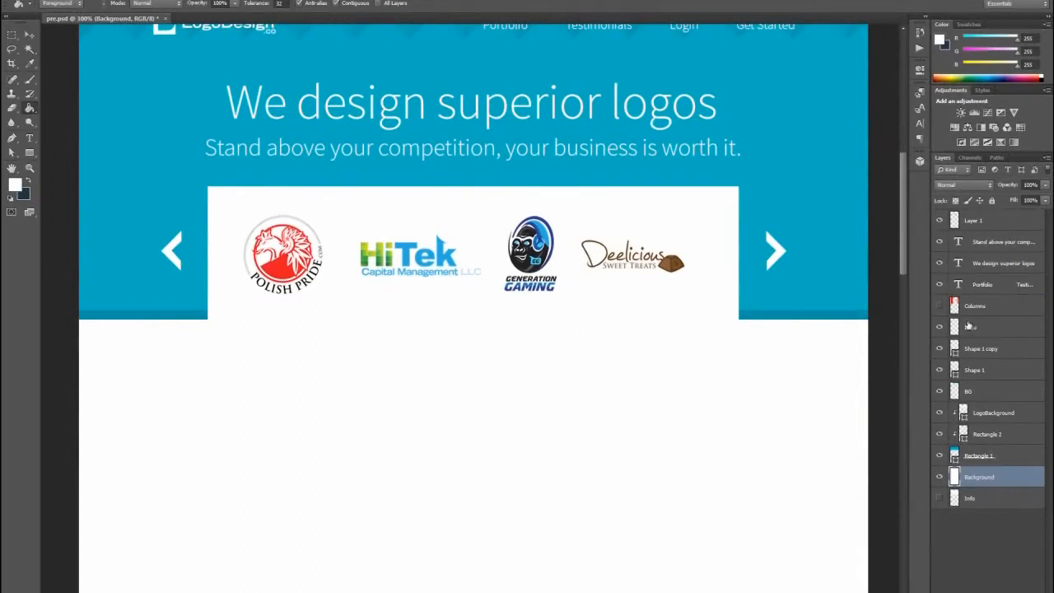
left_click(939, 306)
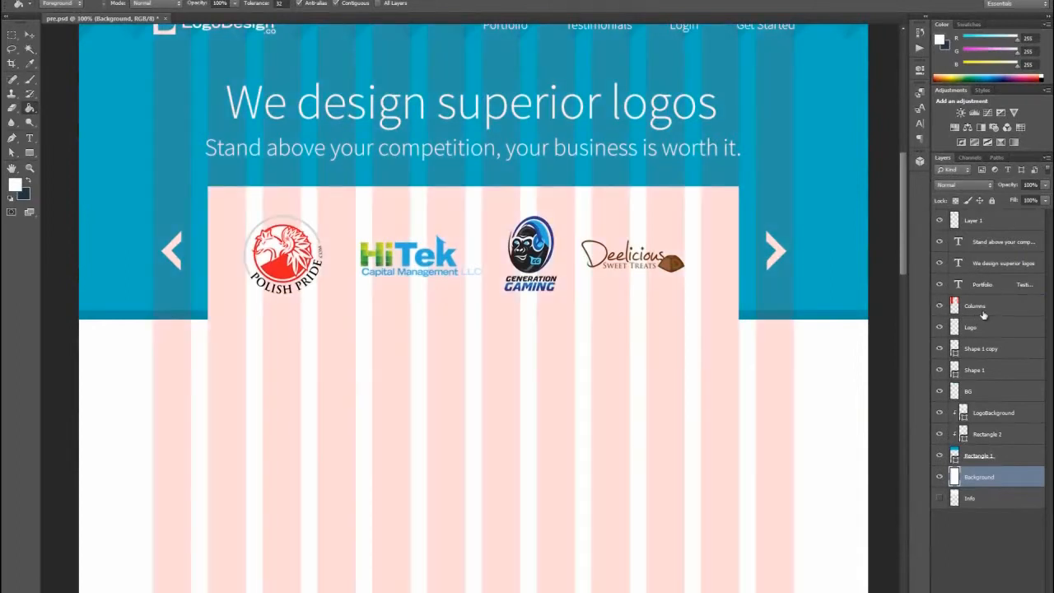
left_click_drag(902, 235, 906, 270)
key("ctrl+t")
left_click(30, 36)
left_click(1002, 310)
key("ctrl+t")
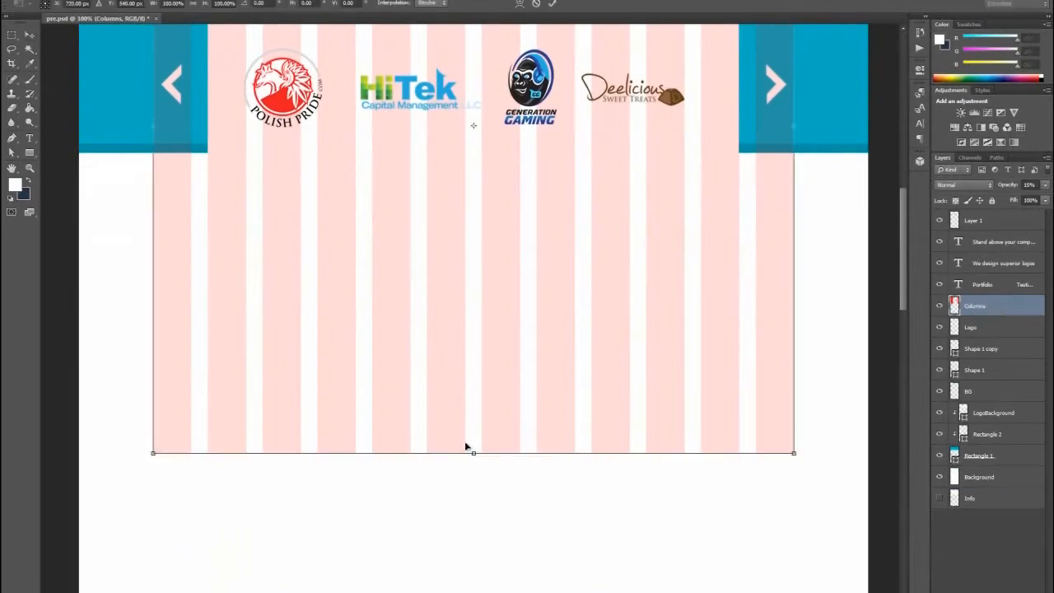
left_click_drag(474, 454, 486, 534)
left_click(30, 35)
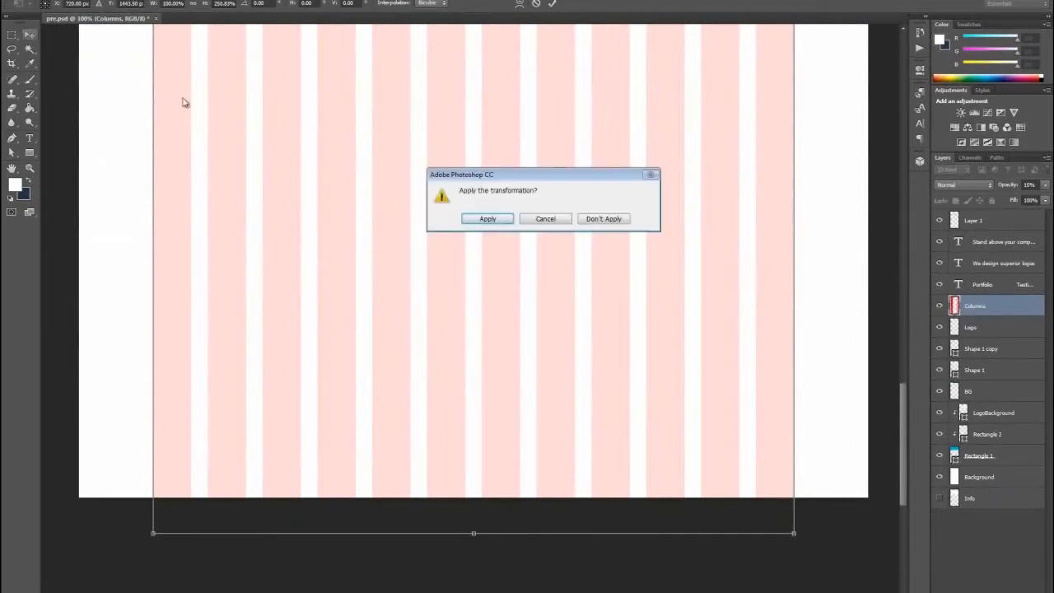
left_click(482, 216)
- Draw a white circle of about 84 px below the blue banner, aligned with the first column's outer edge, and hide the extras
left_click_drag(906, 409, 909, 183)
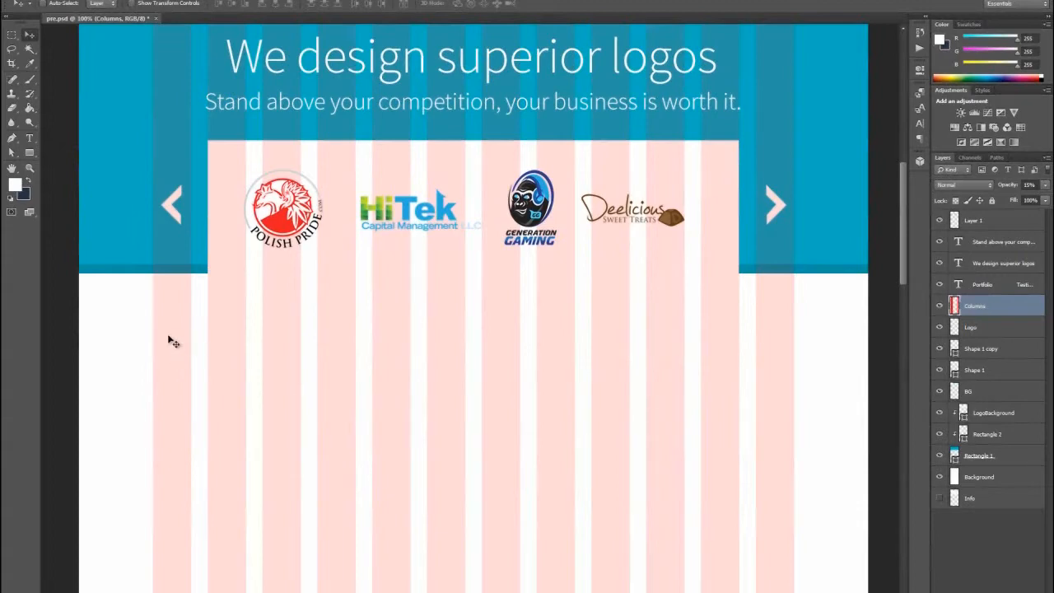
left_click(29, 153)
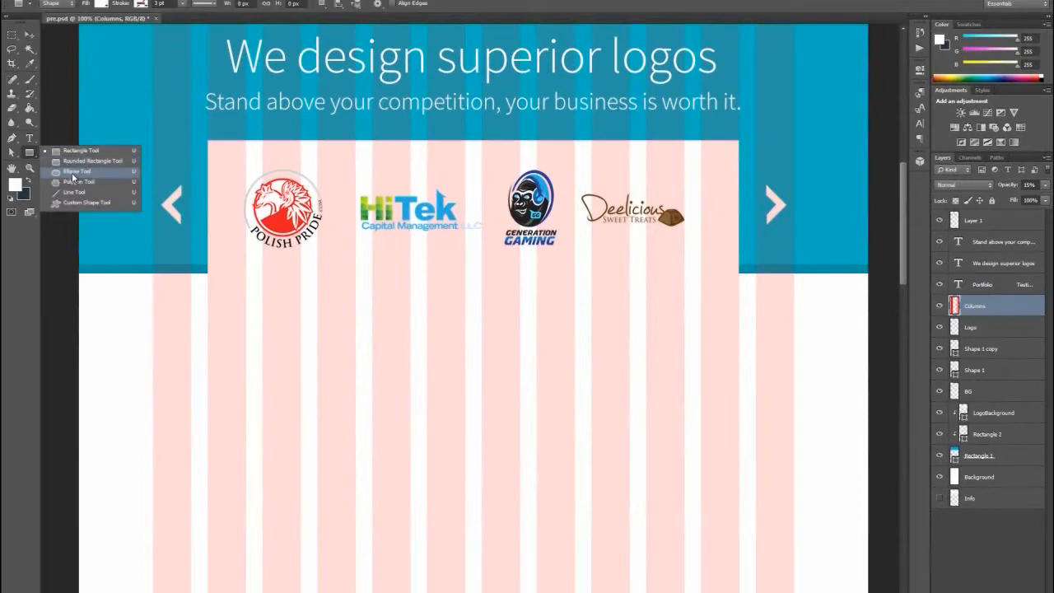
left_click(72, 177)
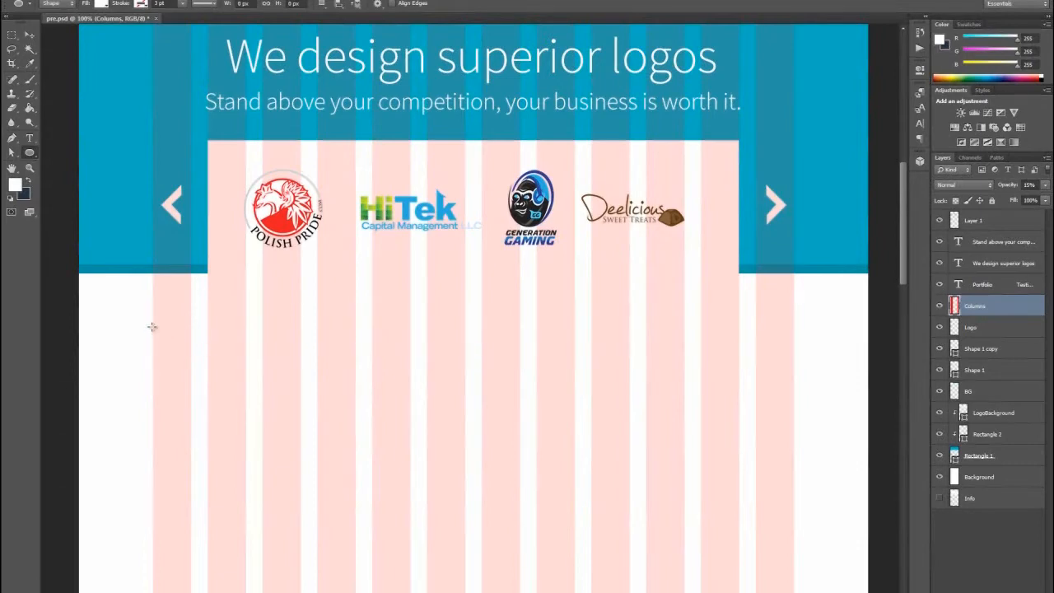
left_click_drag(152, 327, 200, 380)
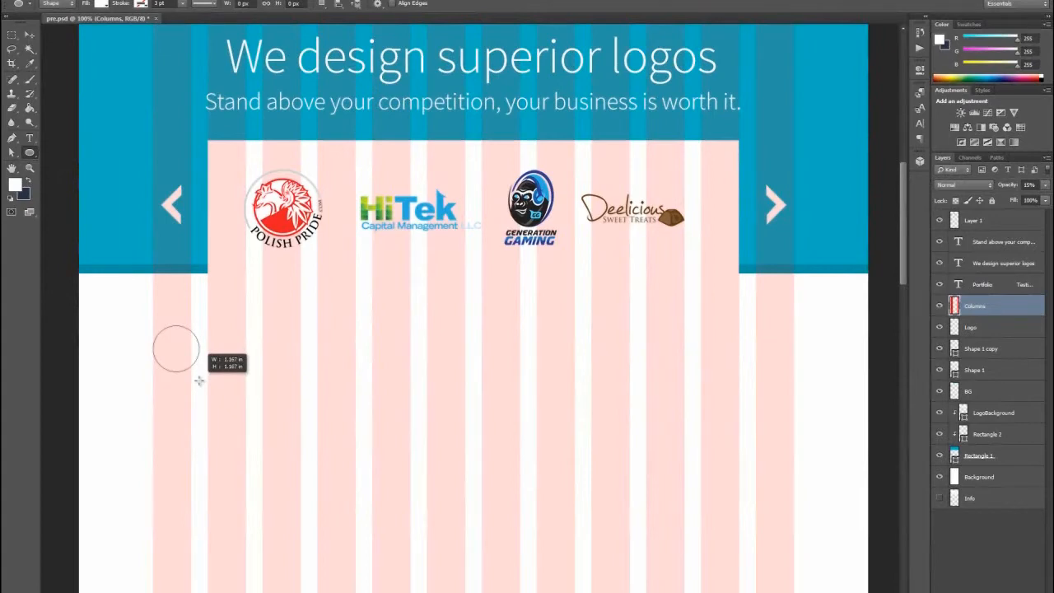
left_click_drag(200, 380, 199, 380)
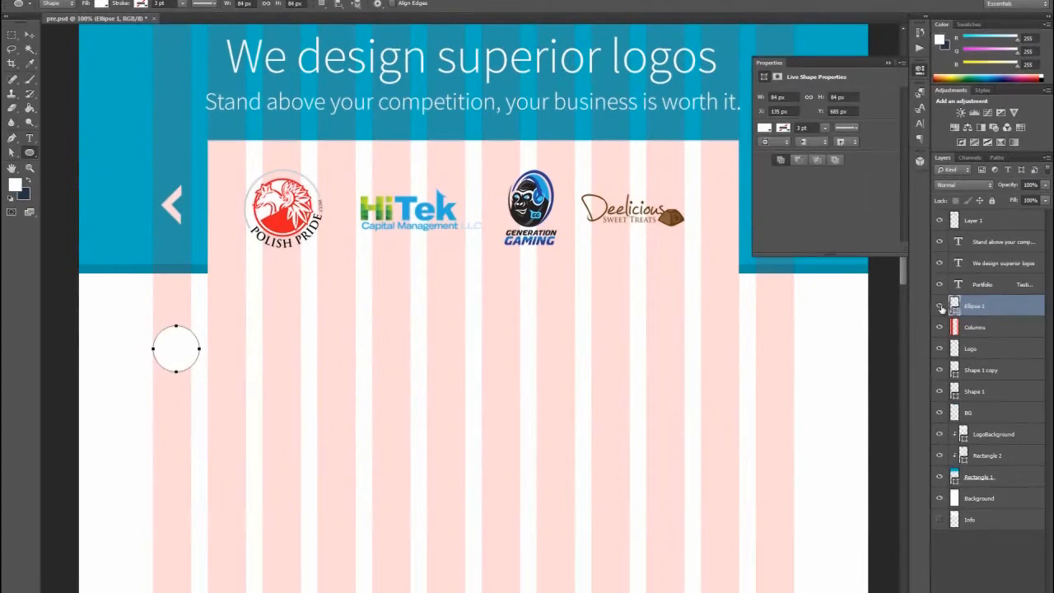
key("ctrl+apostrophe")
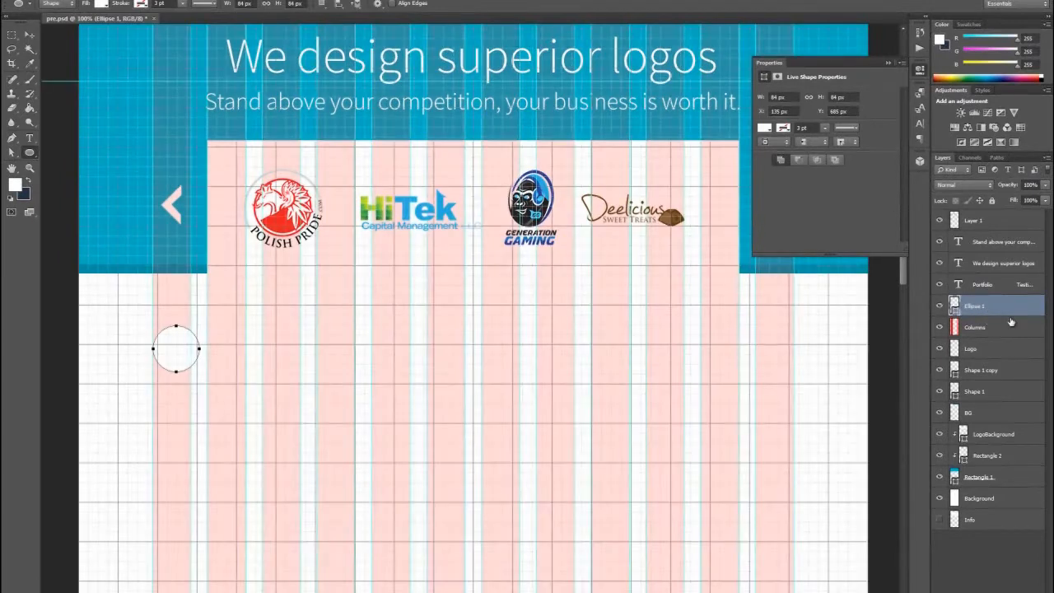
key("ctrl+h")
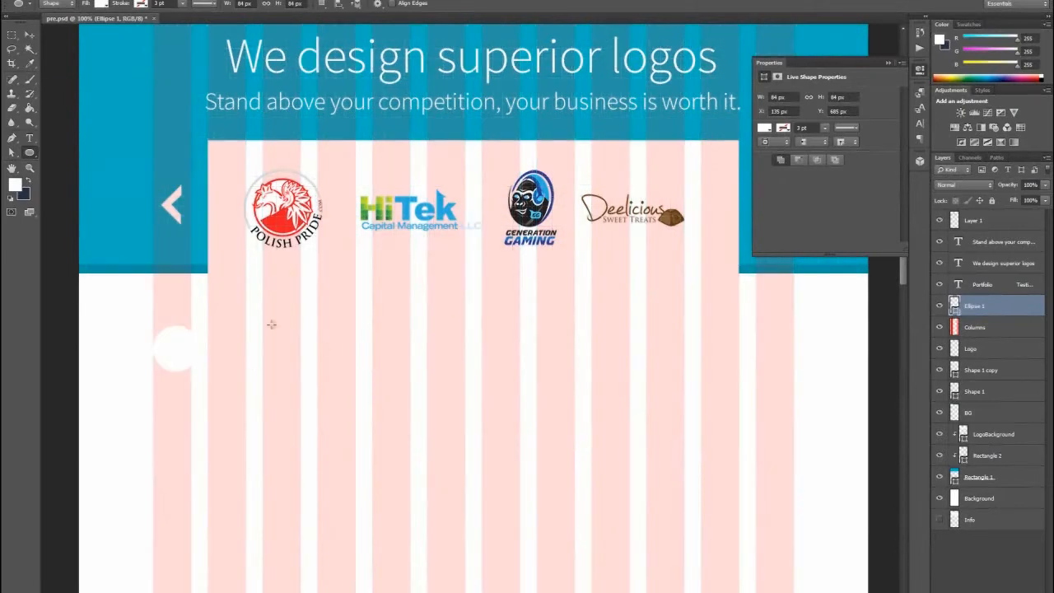
- Add a Stroke layer style to the circle, positioned Inside with a size of 6 px
double_click(1043, 310)
left_click_drag(631, 318, 568, 298)
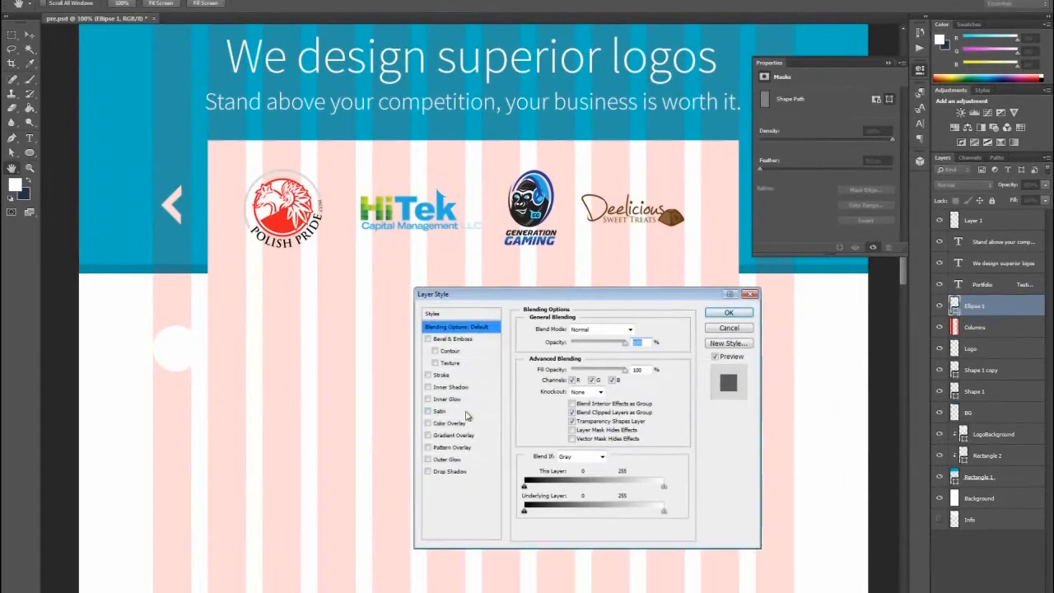
left_click(428, 375)
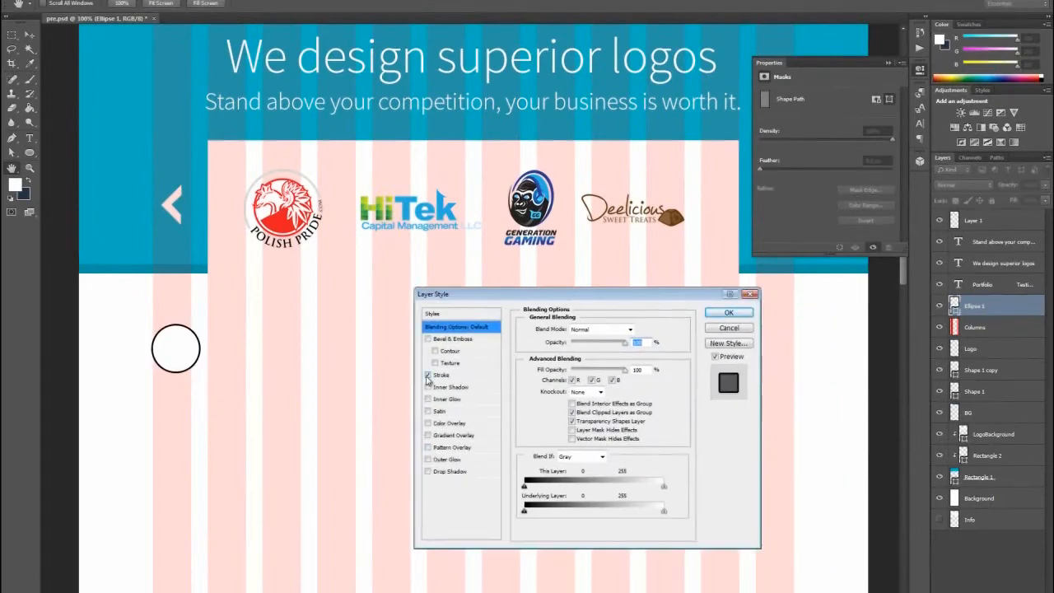
left_click(451, 378)
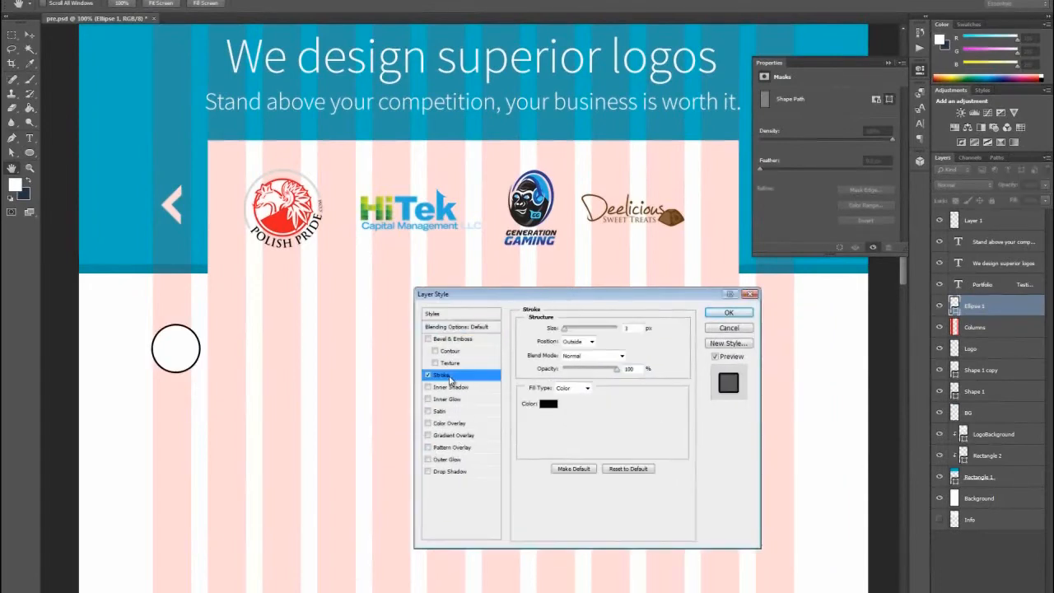
left_click(583, 342)
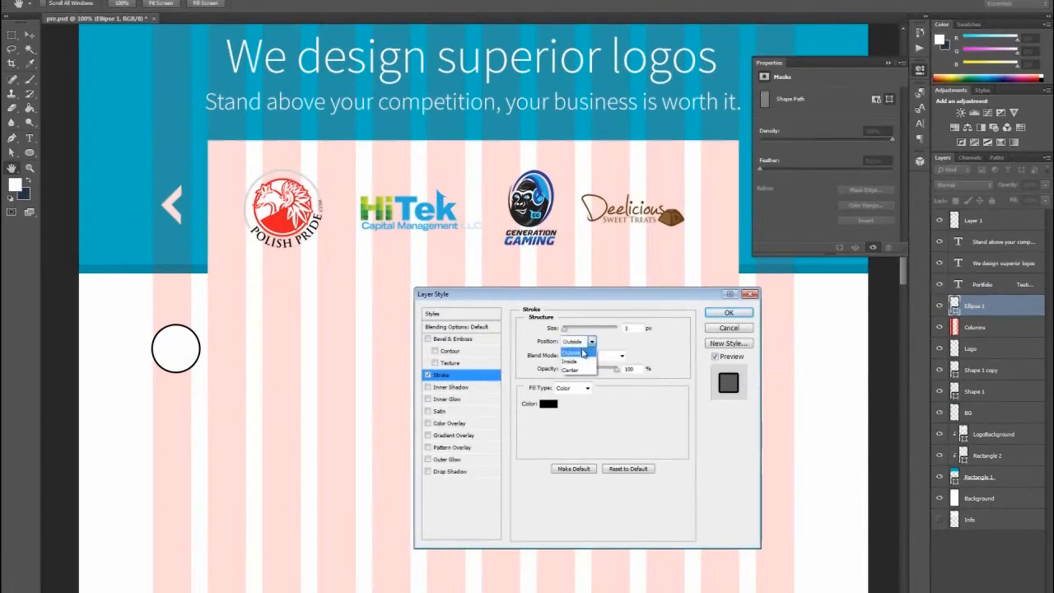
left_click(583, 361)
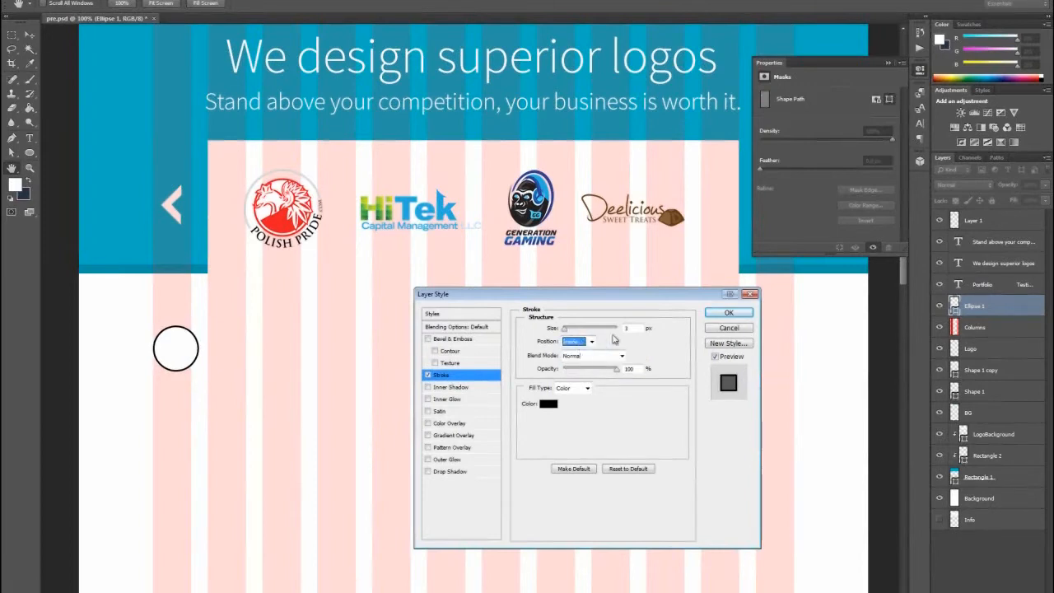
left_click(567, 332)
left_click_drag(566, 331, 567, 332)
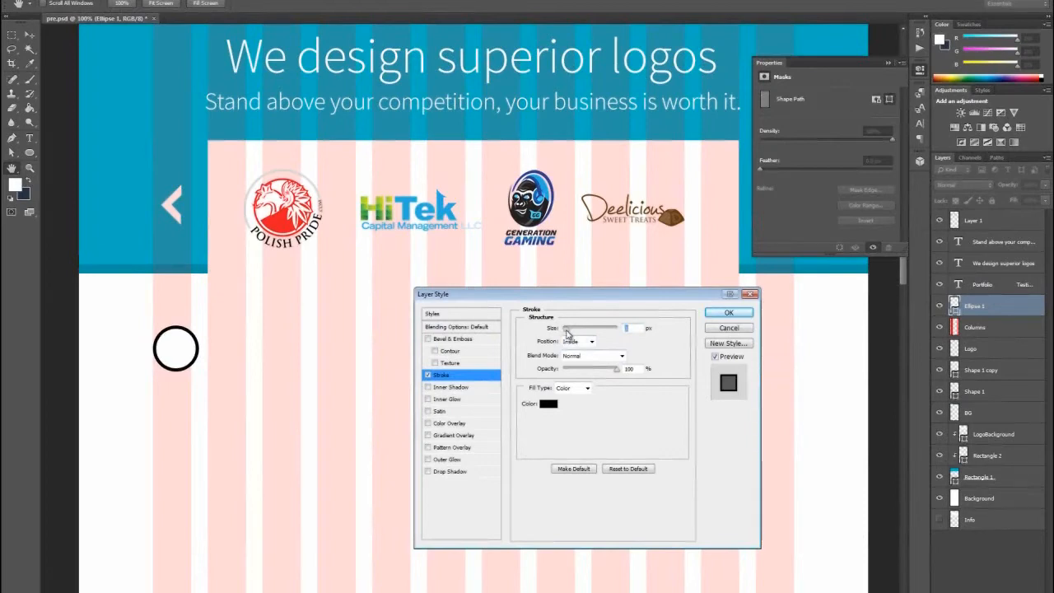
- Change the circle's stroke color to light gray and apply the layer style
left_click(545, 404)
left_click_drag(416, 183, 546, 215)
mouse_move(453, 259)
left_mouse_down()
mouse_move(388, 263)
mouse_move(418, 264)
mouse_move(410, 257)
left_mouse_up()
left_click(660, 233)
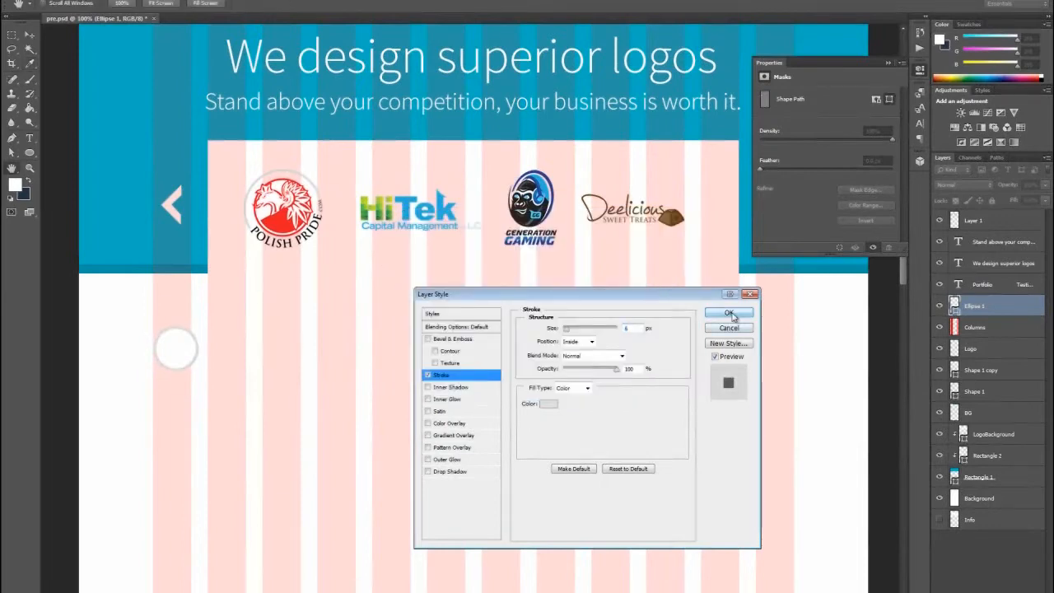
left_click(729, 313)
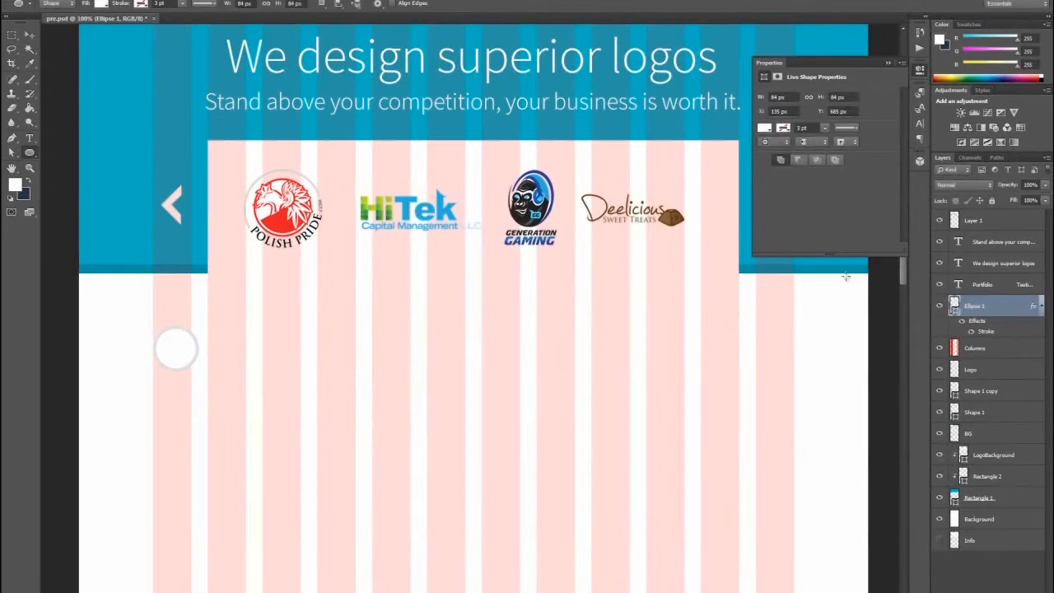
- Hide the Columns layer and rasterize the layer style of the circle's layer, Ellipse 1
left_click(939, 348)
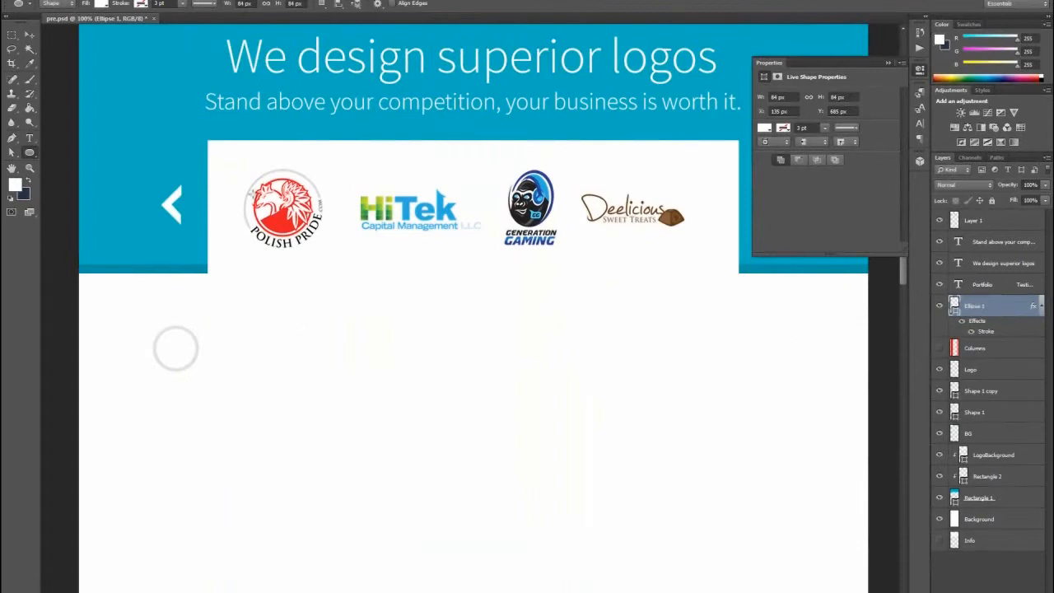
right_click(966, 307)
right_click(973, 308)
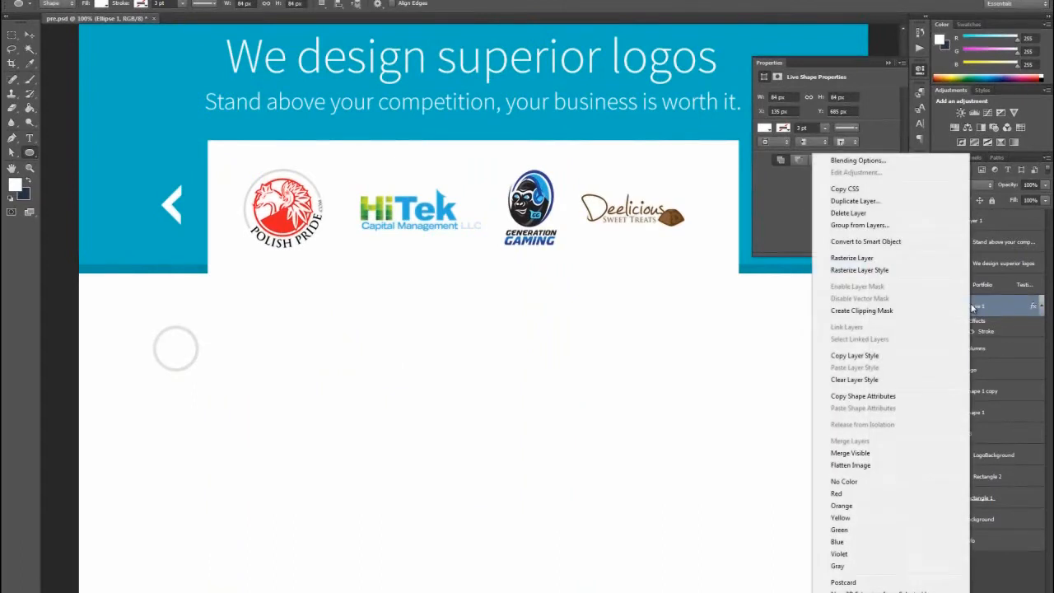
left_click(871, 272)
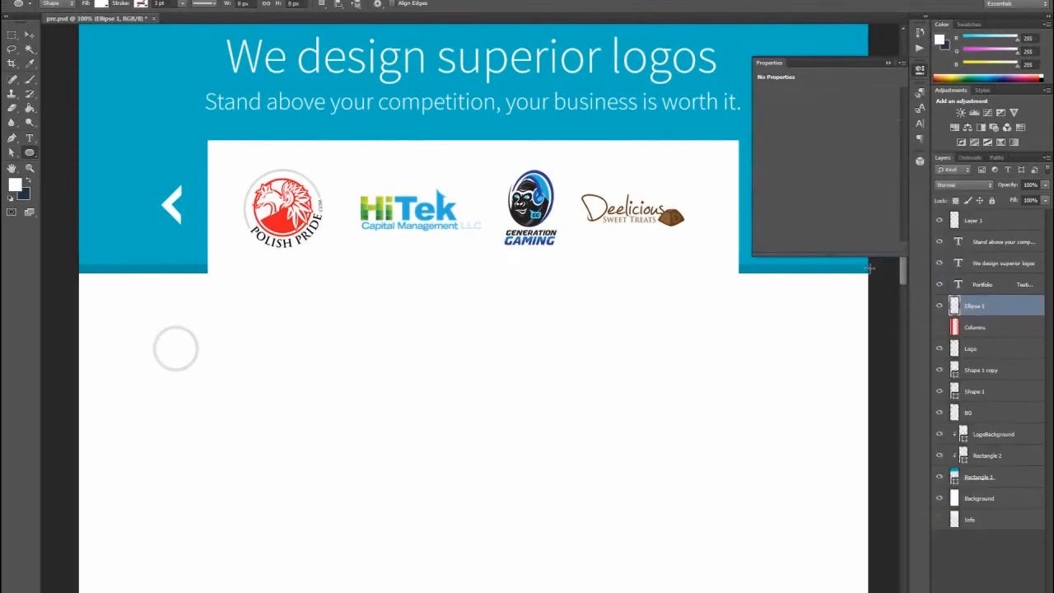
right_click(972, 308)
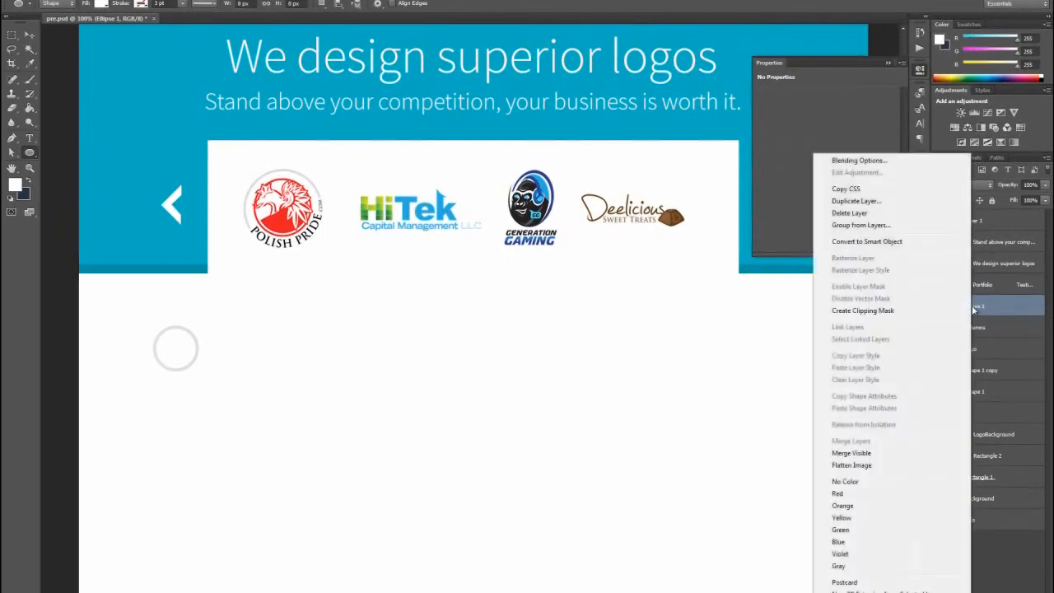
left_click(983, 308)
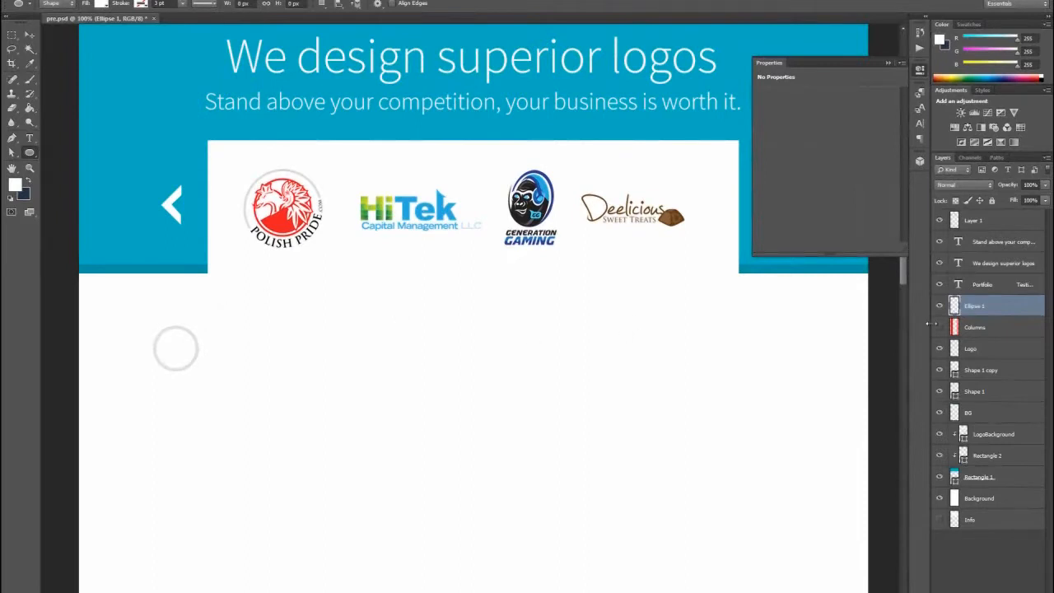
- Select the circle's white interior using the Magic Wand with a tolerance of 5, and clear the selection
left_click(31, 50)
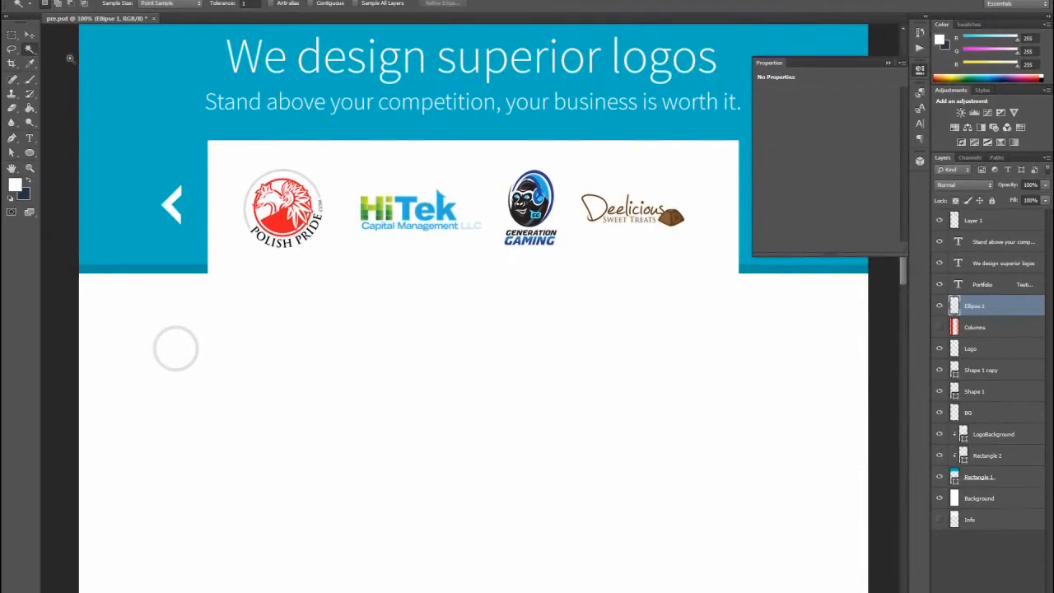
left_click(249, 3)
left_click(291, 7)
left_click(178, 336)
left_click(225, 5)
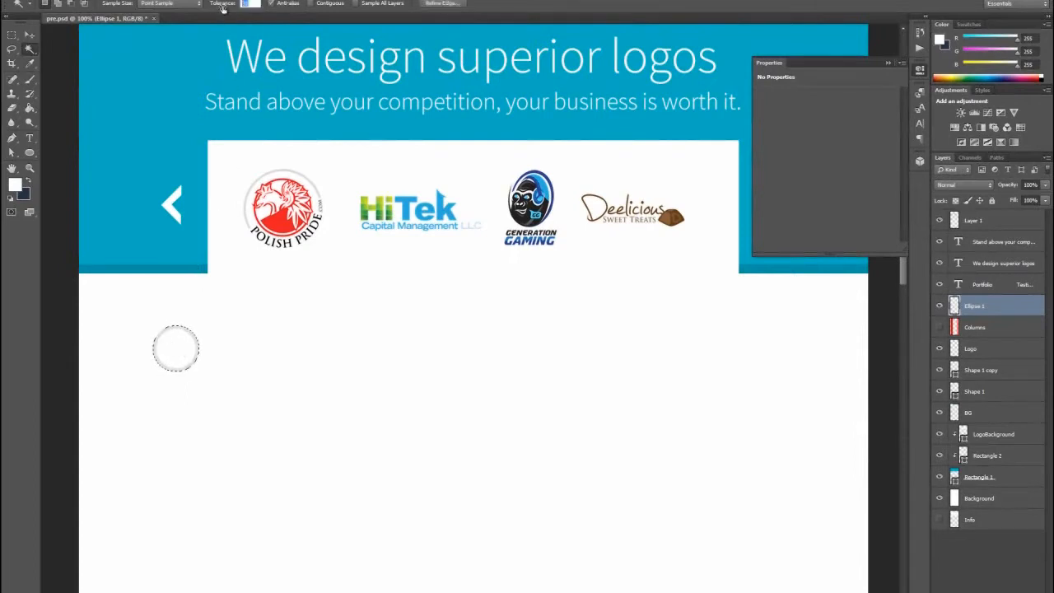
type("5")
left_click(173, 346)
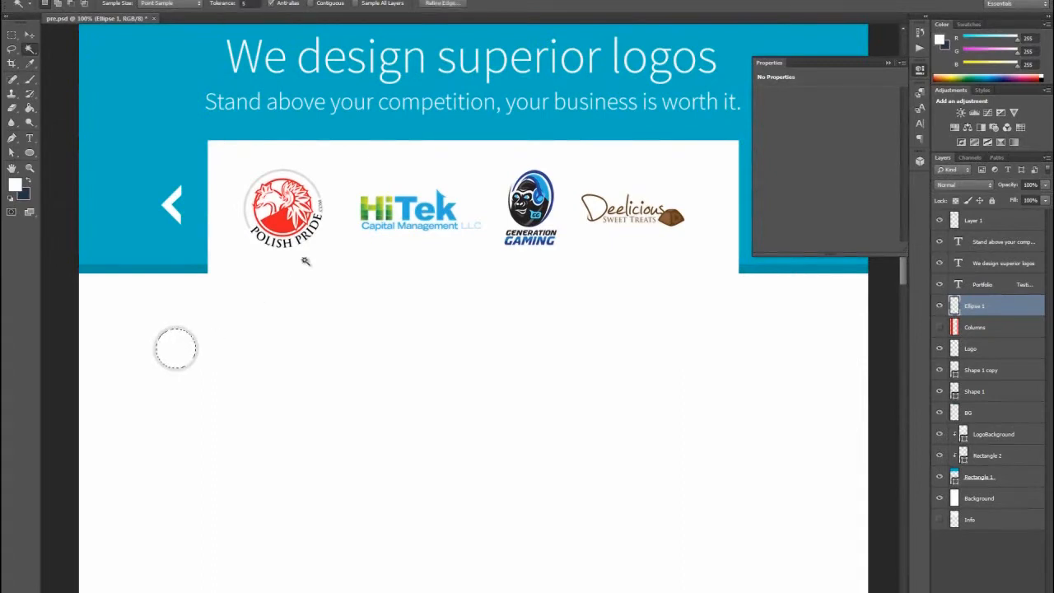
key("ctrl+d")
- Duplicate the circle's layer and rename the hidden original layer Blank Circle
right_click(978, 310)
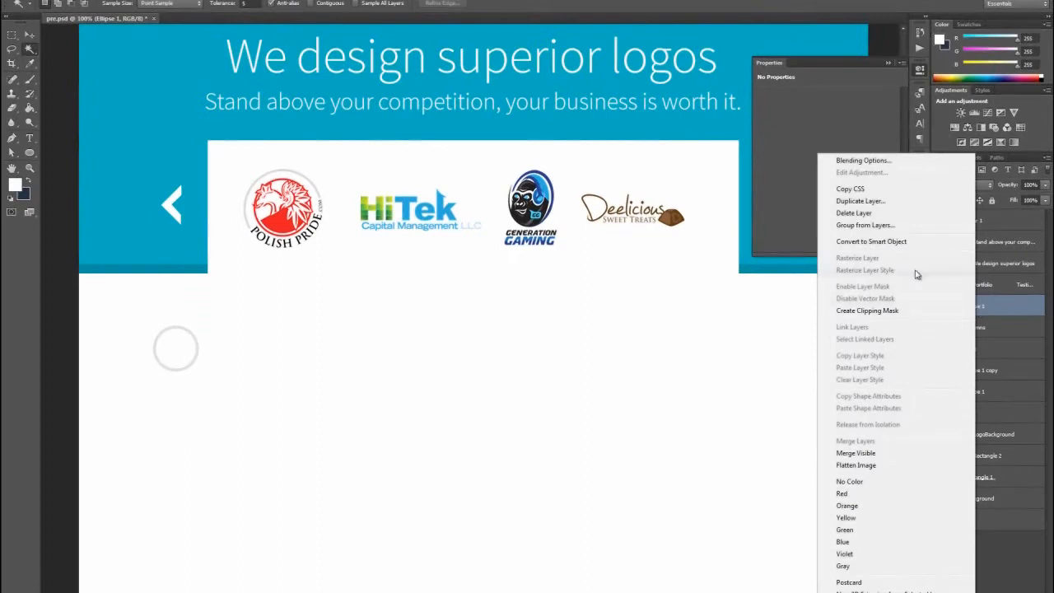
left_click(871, 204)
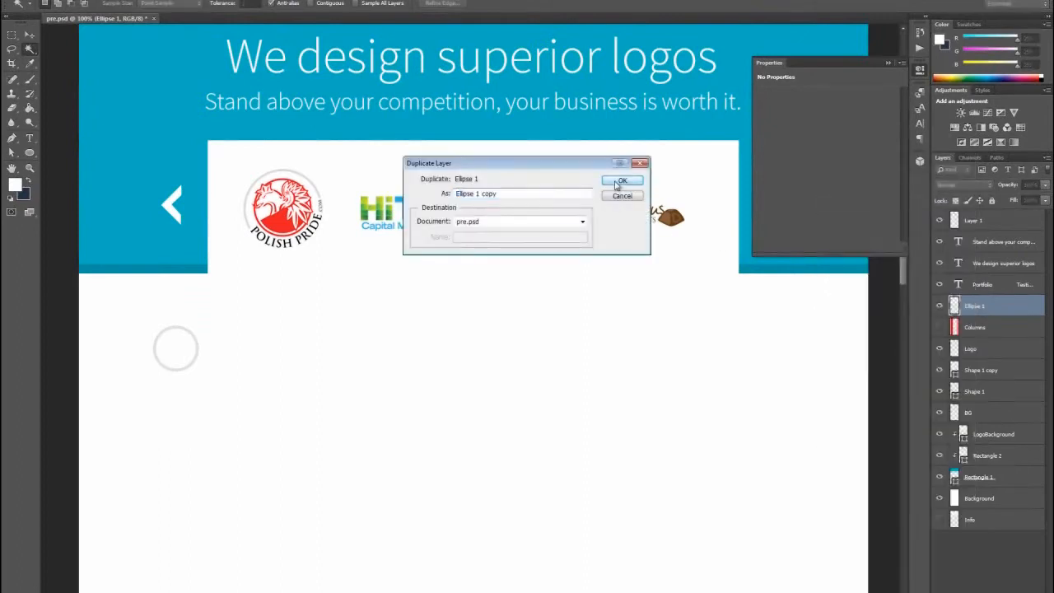
left_click(619, 181)
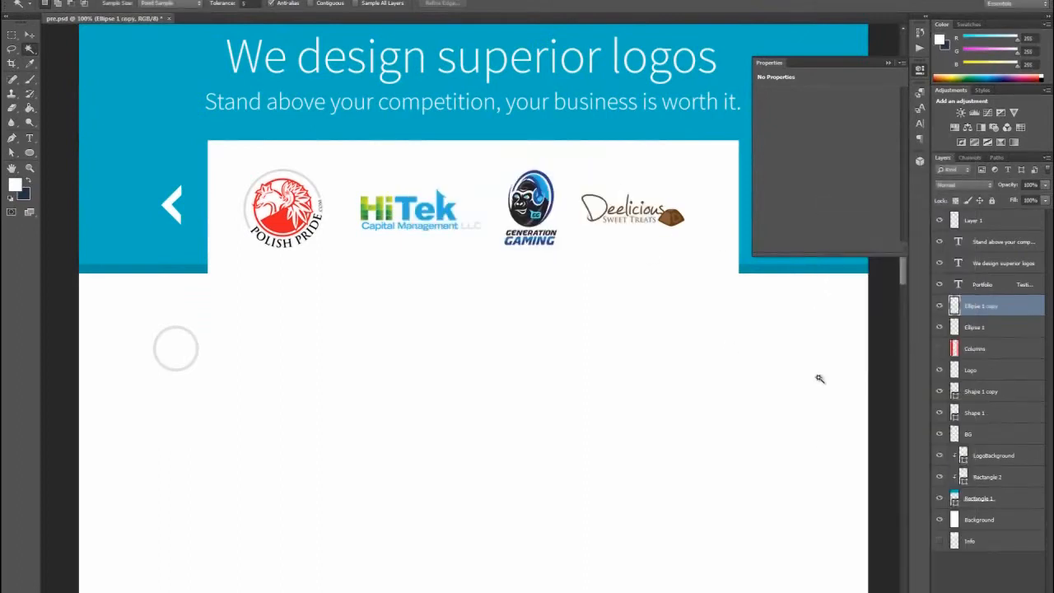
double_click(975, 328)
type("B")
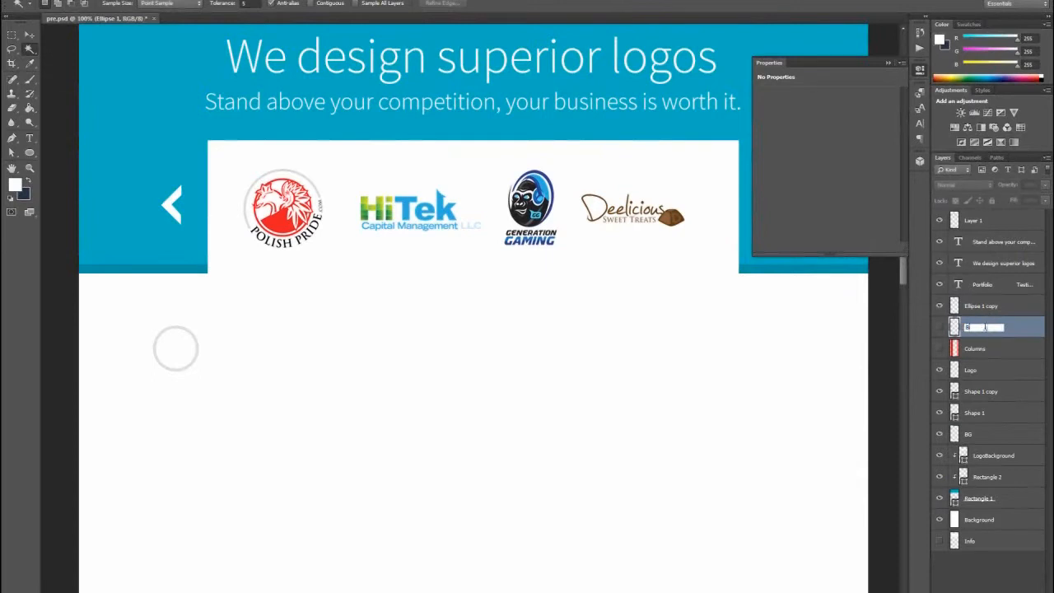
type("lank Circle")
key("Return")
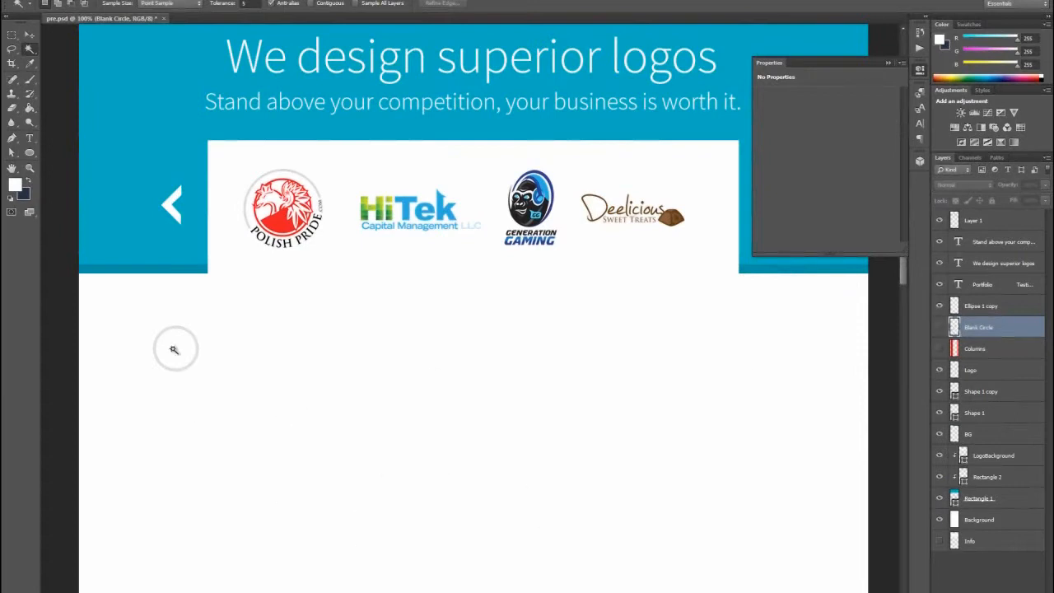
- Add an opening double quotation mark as text inside the circle, above the Ellipse 1 copy layer, and enlarge it to about 1197%
left_click(956, 306)
left_click(29, 167)
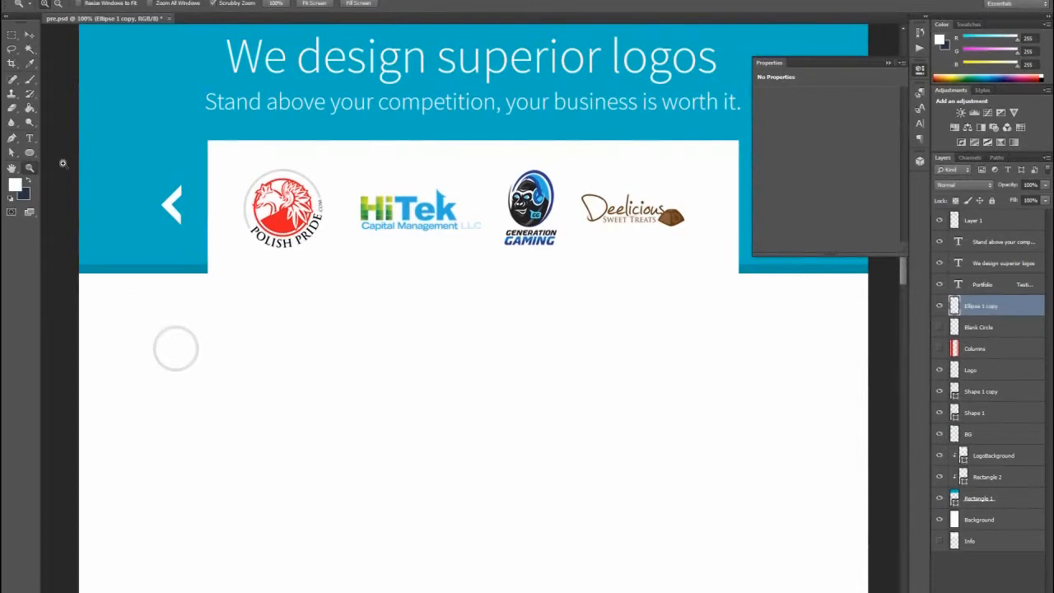
left_click(29, 138)
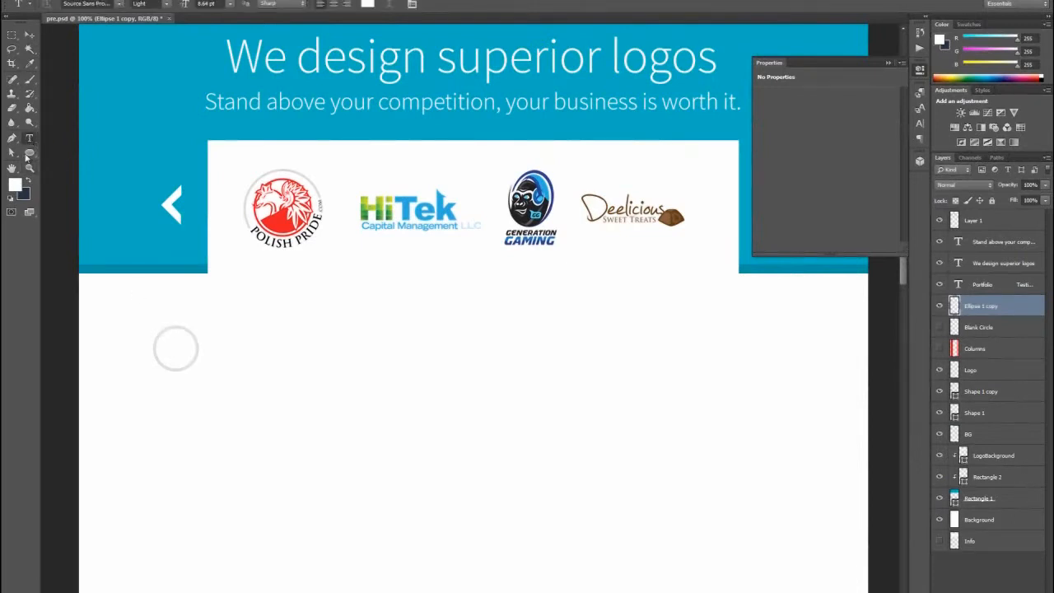
left_click(175, 345)
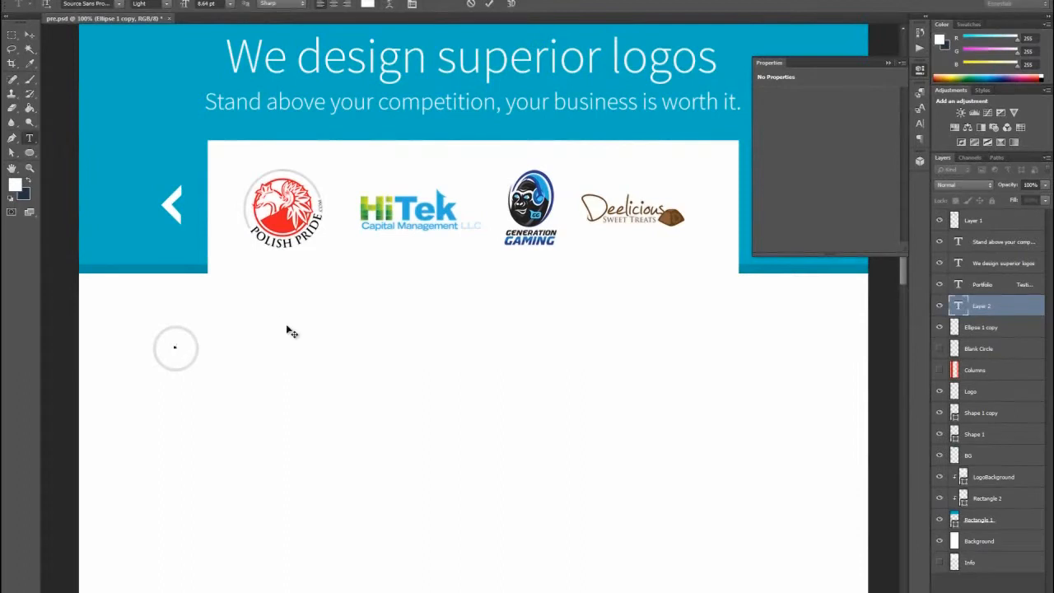
left_click(29, 34)
key("ctrl+t")
left_click_drag(175, 345, 124, 285)
left_click(30, 39)
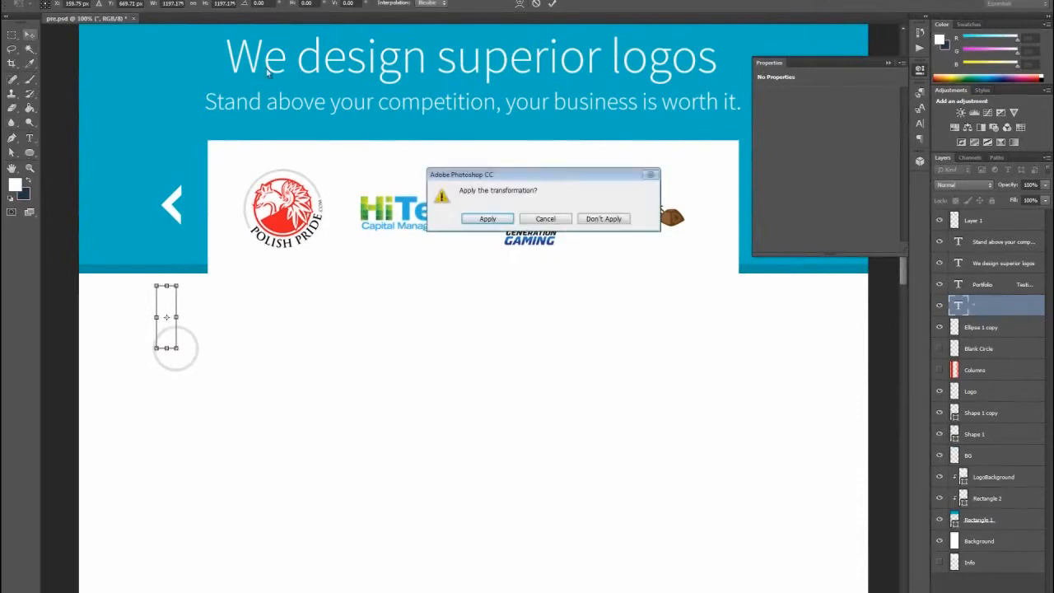
left_click(500, 218)
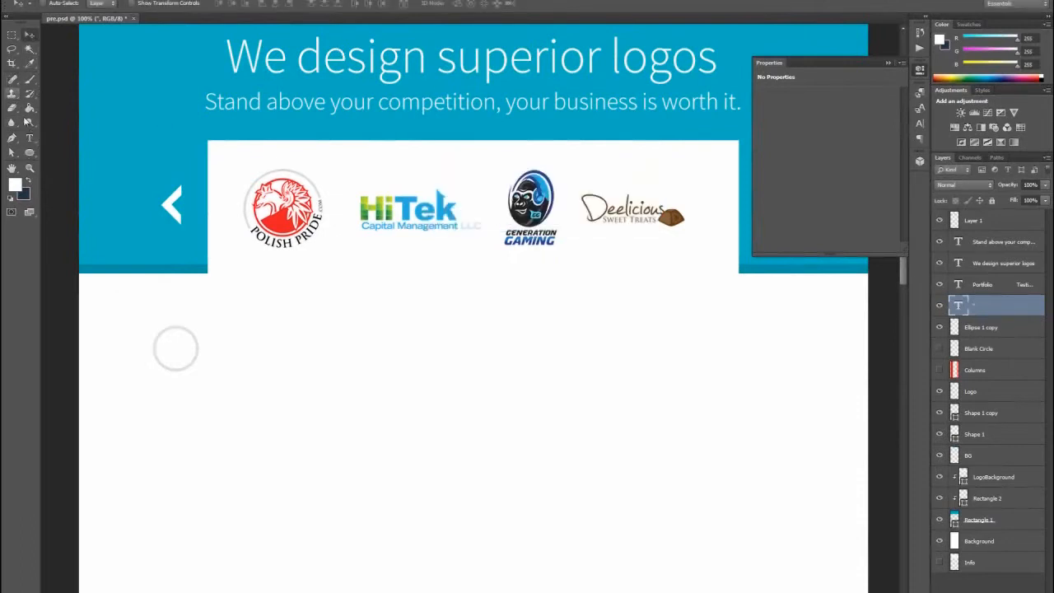
- Color the quotation mark blue (#00afc4) and move it into the upper part of the circle
left_click(368, 5)
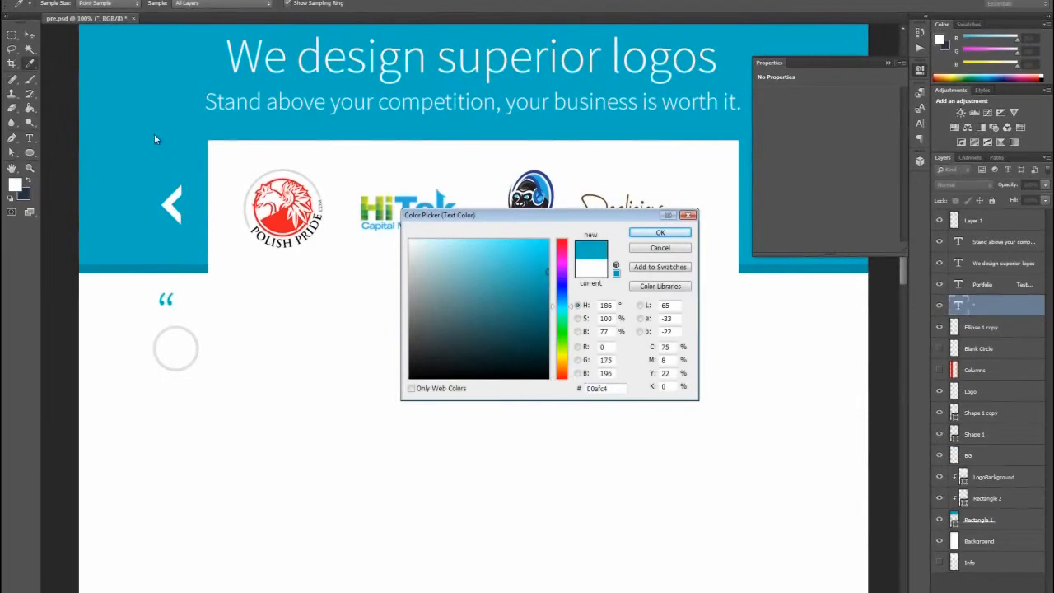
left_click(659, 232)
left_click(29, 35)
left_click_drag(152, 307, 165, 340)
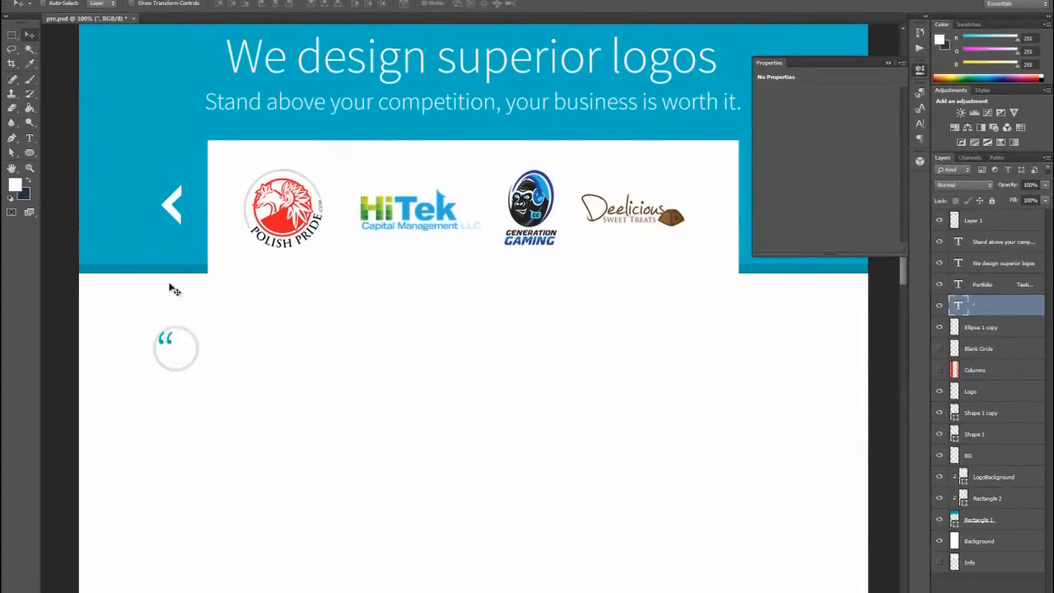
- Enlarge the quotation mark to about 149.7 pt and shift it toward the circle's upper-left edge
key("ctrl+t")
left_click_drag(176, 385, 192, 434)
left_click(29, 34)
key("Return")
left_click_drag(173, 338, 168, 333)
- Try successive fonts on the quotation mark and settle on Mongolian Baiti
left_click(30, 139)
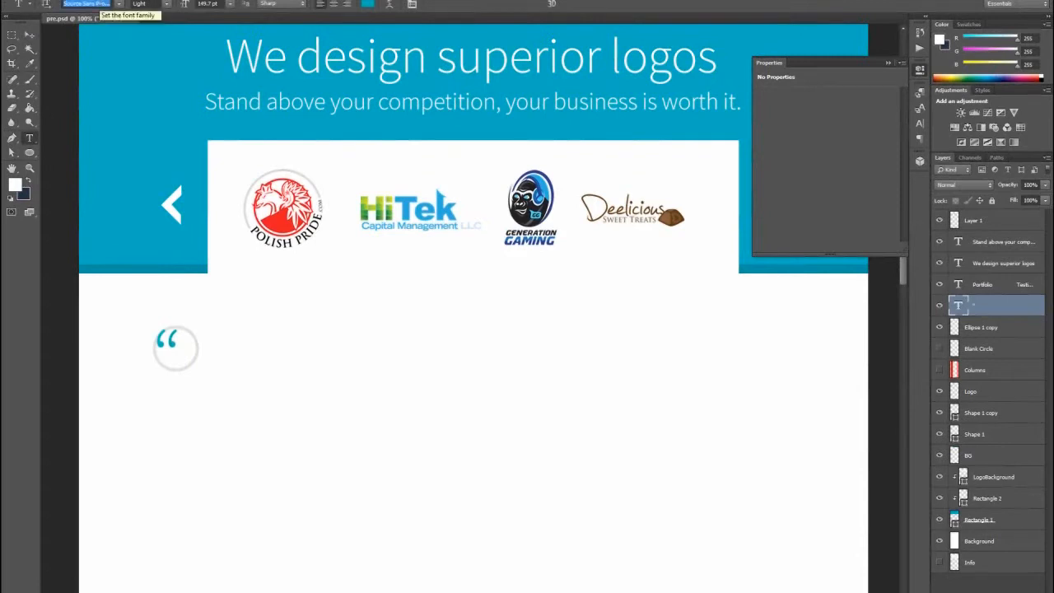
key("Up")
key("Up")
key("Up")
key("Up")
key("Up")
key("Up")
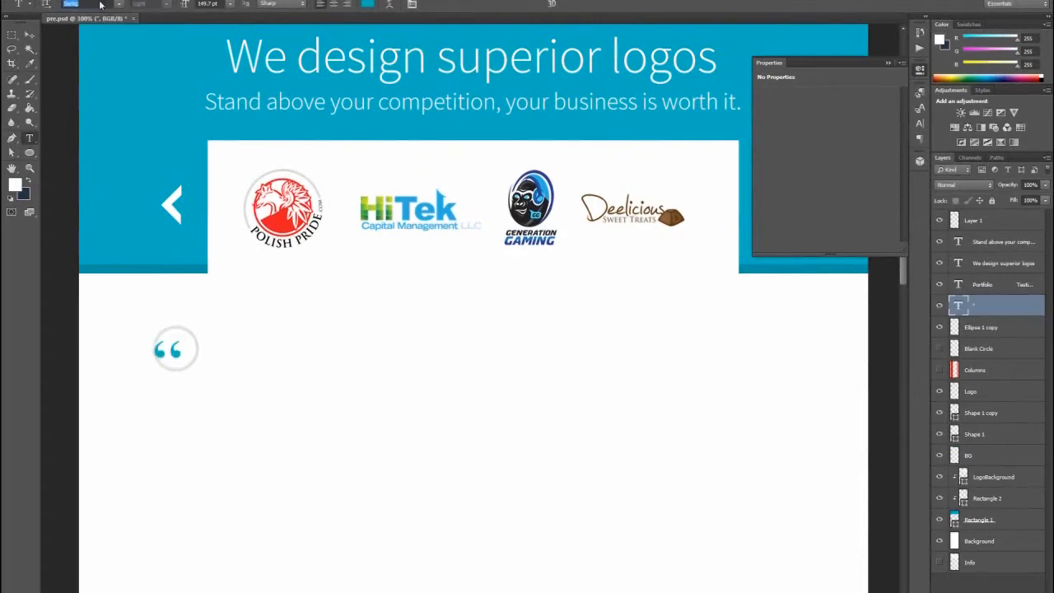
key("Down")
key("Down")
key("Down")
key("Down")
key("Down")
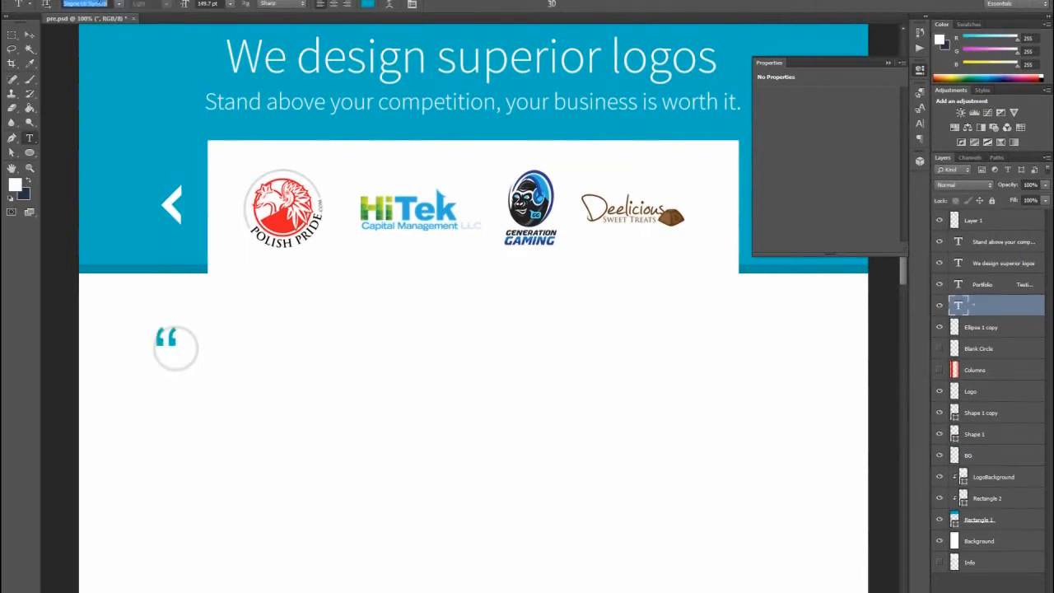
key("Down")
key("Down")
key("Down")
key("Down")
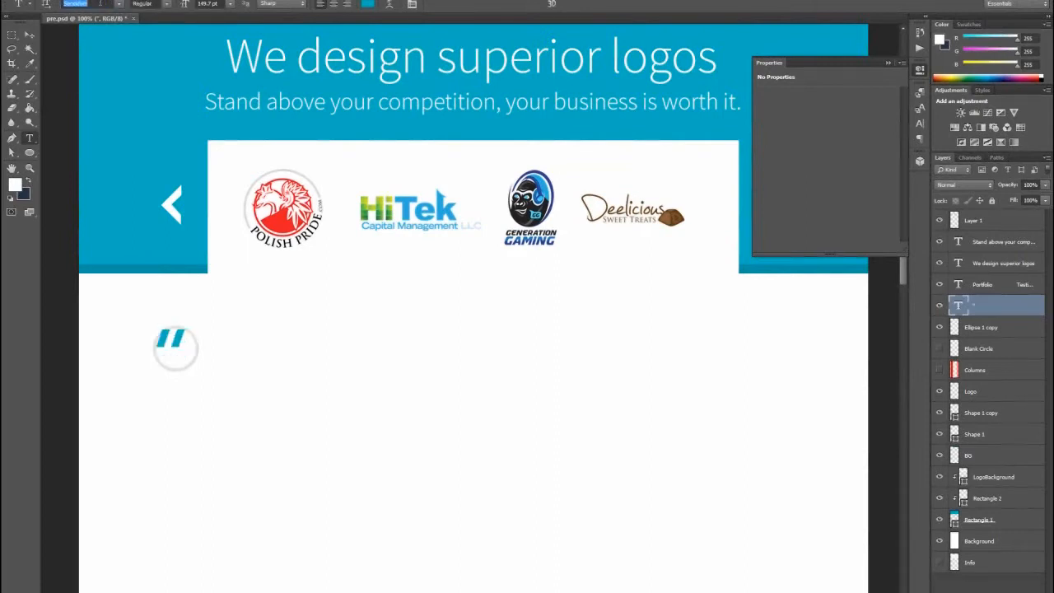
key("Down")
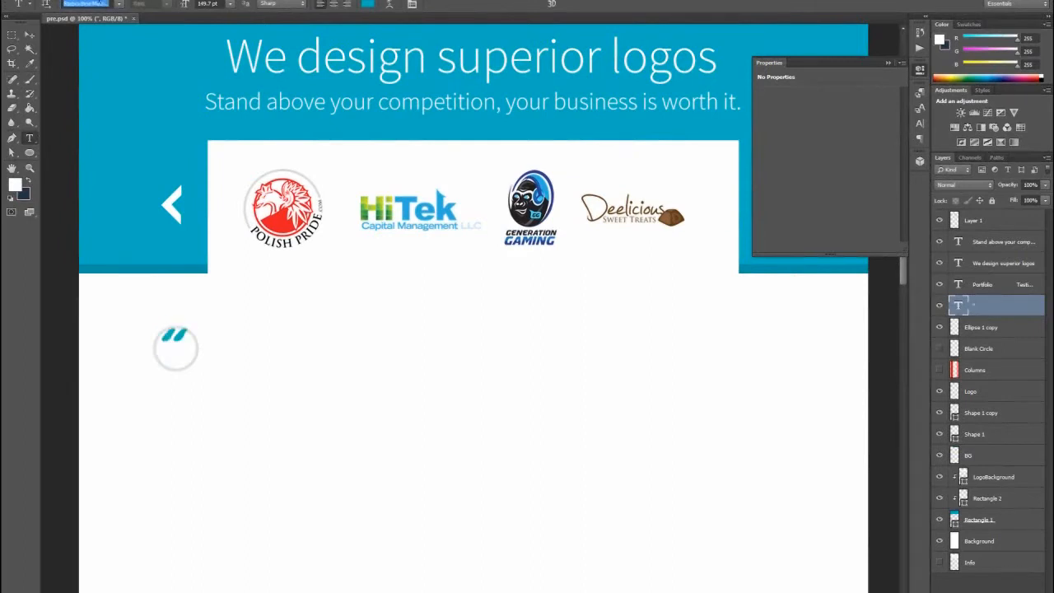
key("Down")
key("Down")
key("Down")
key("Down")
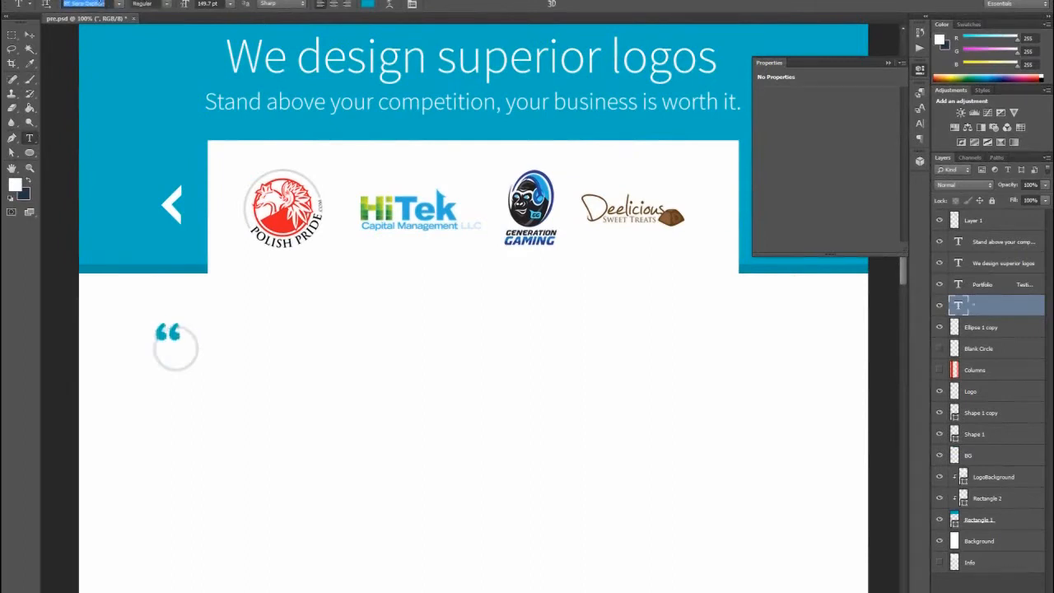
key("Down")
key("Down")
key("Down")
key("Down")
key("Down")
key("Down")
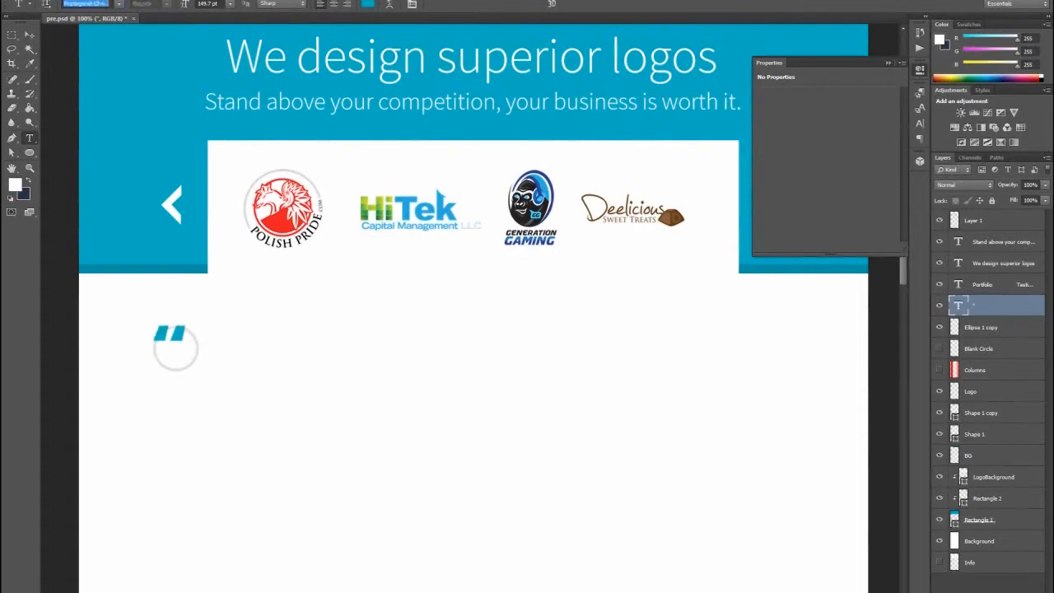
key("Down")
key("Down")
key("Down")
key("Down")
key("Down")
key("Down")
key("Down")
key("Down")
key("Down")
key("Down")
key("Down")
key("Down")
key("Down")
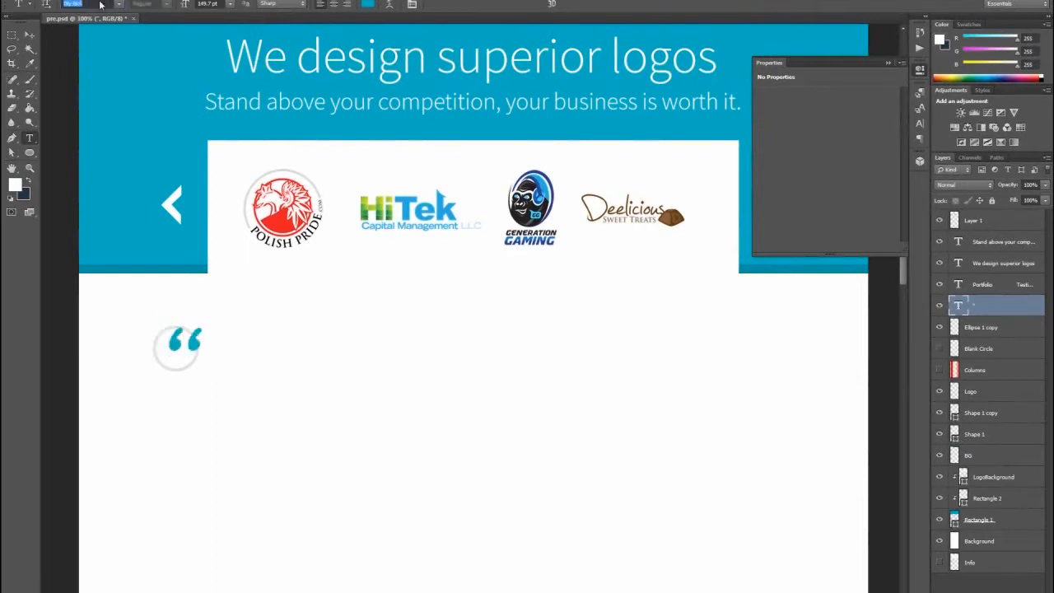
key("Down")
key("Down")
key("Down")
key("Down")
key("Down")
key("Down")
key("Down")
key("Down")
key("Down")
key("Down")
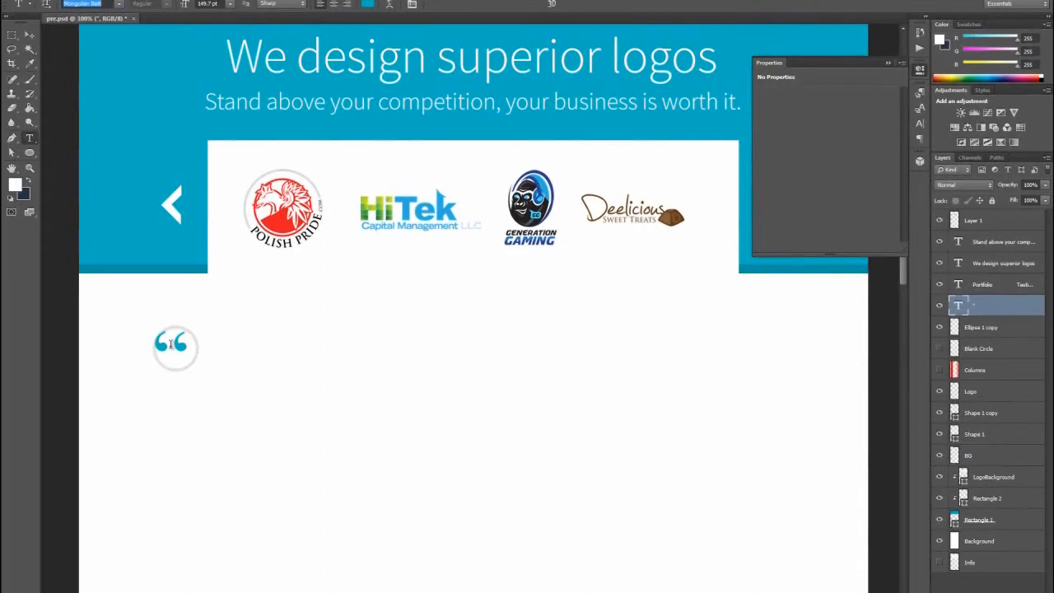
key("ctrl+Return")
key("v")
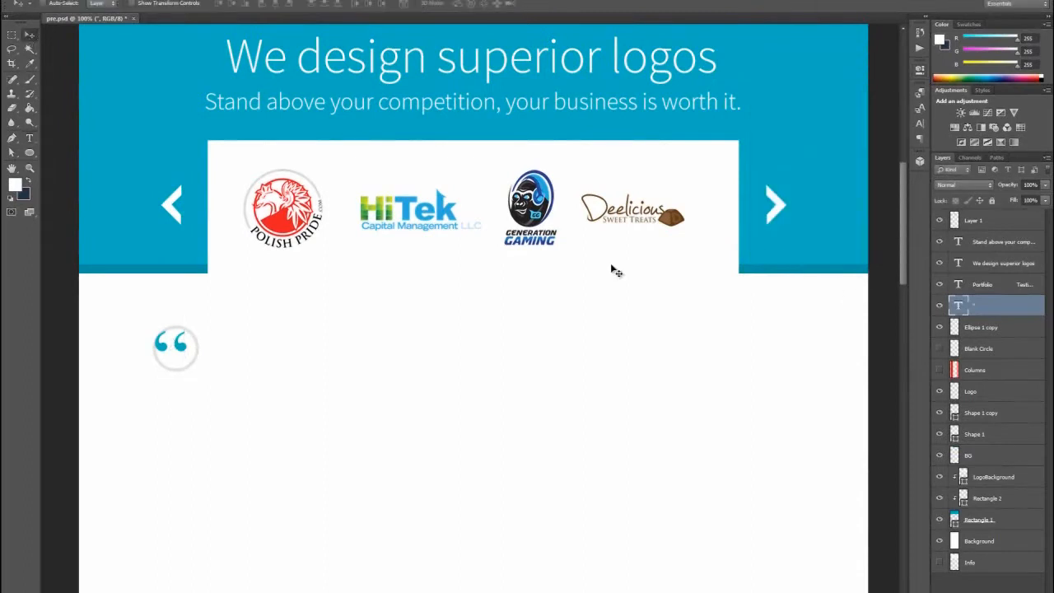
- Replace the double quotation mark's text with a single opening quotation mark
key("t")
left_click_drag(188, 346, 117, 343)
type("'")
left_click(30, 37)
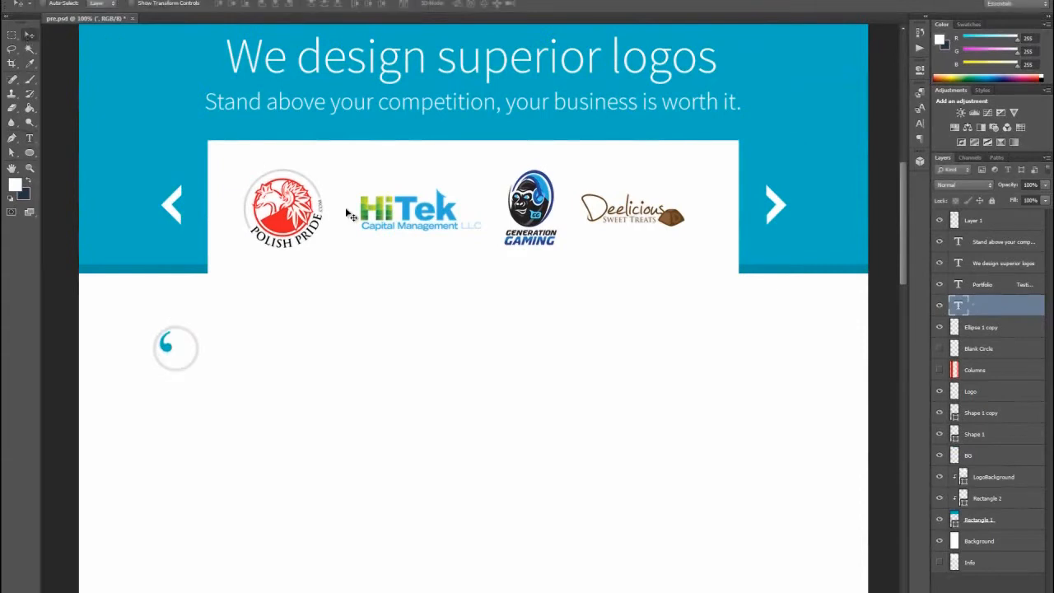
- Duplicate the single quotation mark beside the original to form a closer pair, and move both marks together toward the circle's upper-left edge
right_click(995, 314)
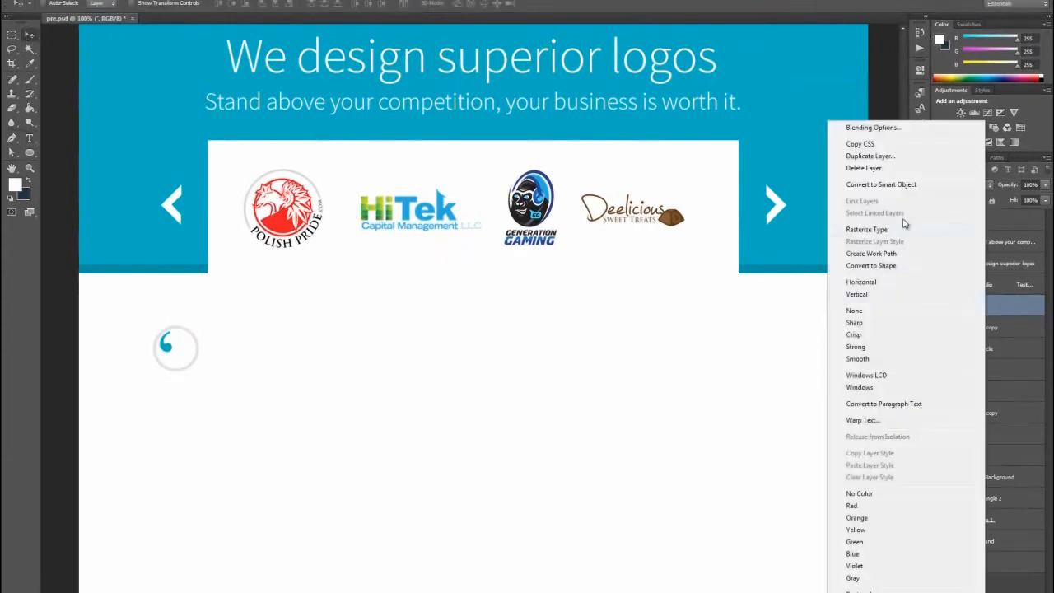
left_click(878, 157)
left_click(622, 177)
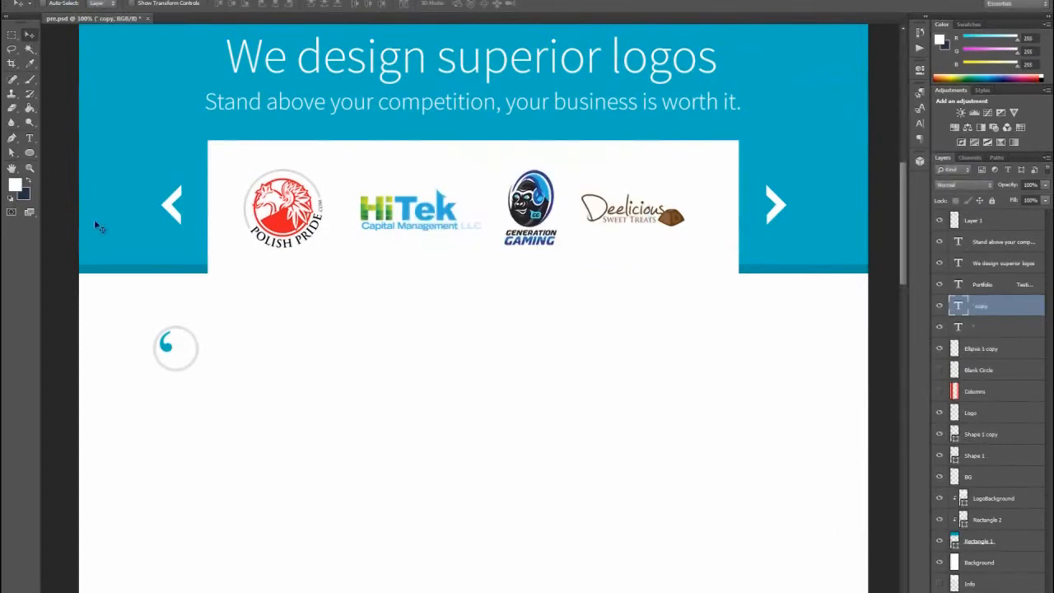
left_click_drag(166, 346, 178, 348)
left_click(957, 327, "shift")
left_click_drag(189, 353, 219, 364)
- With the circle's layer active, draw a closed Pen path in Path mode around both quotation marks, enclosing the circle's upper-left arc
left_click(30, 167)
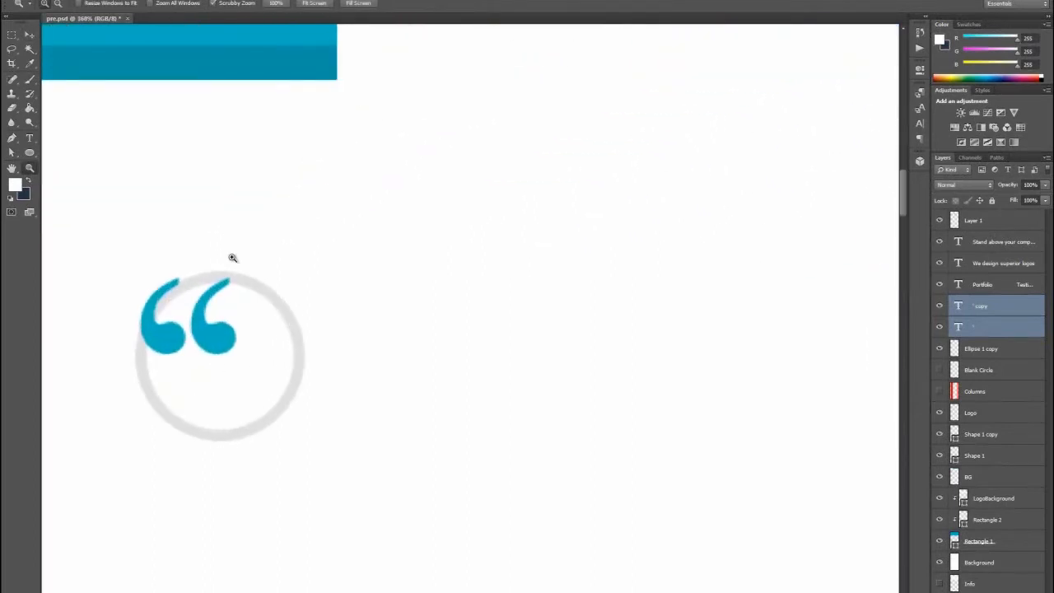
left_click_drag(191, 309, 212, 278)
left_click(29, 37)
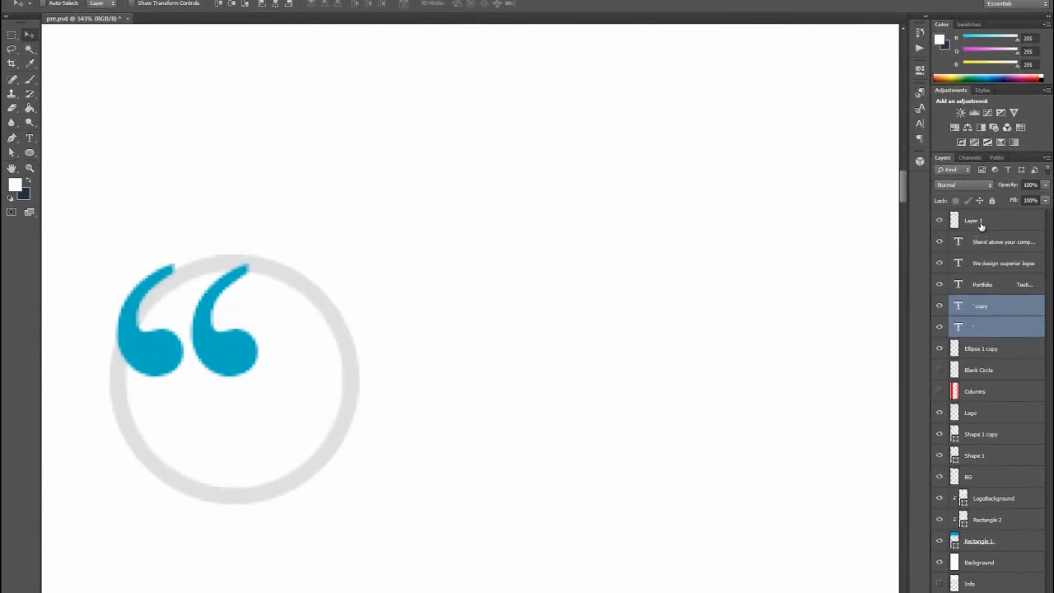
left_click(986, 354)
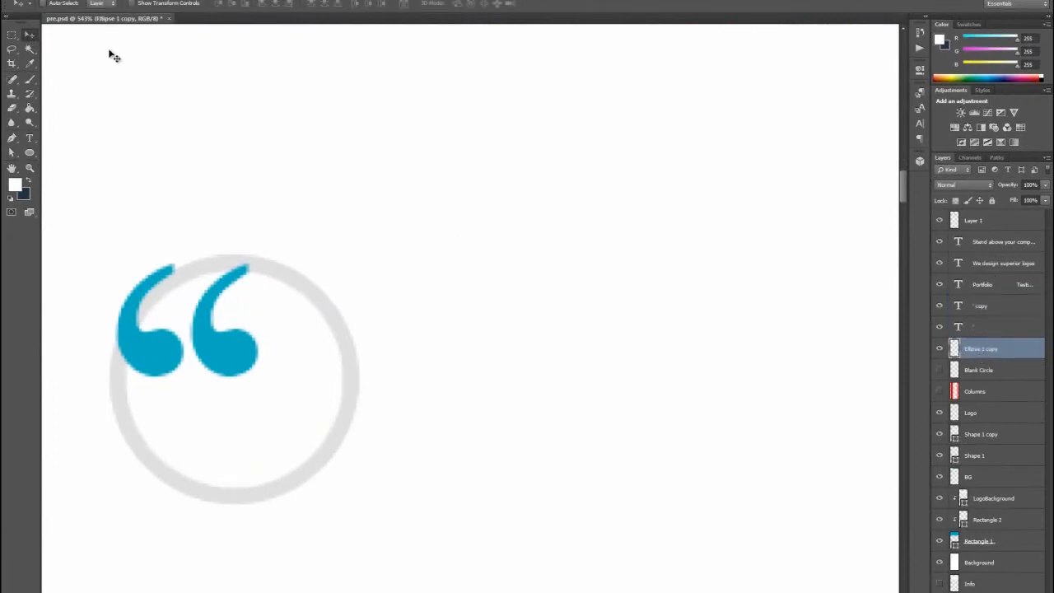
left_click(12, 35)
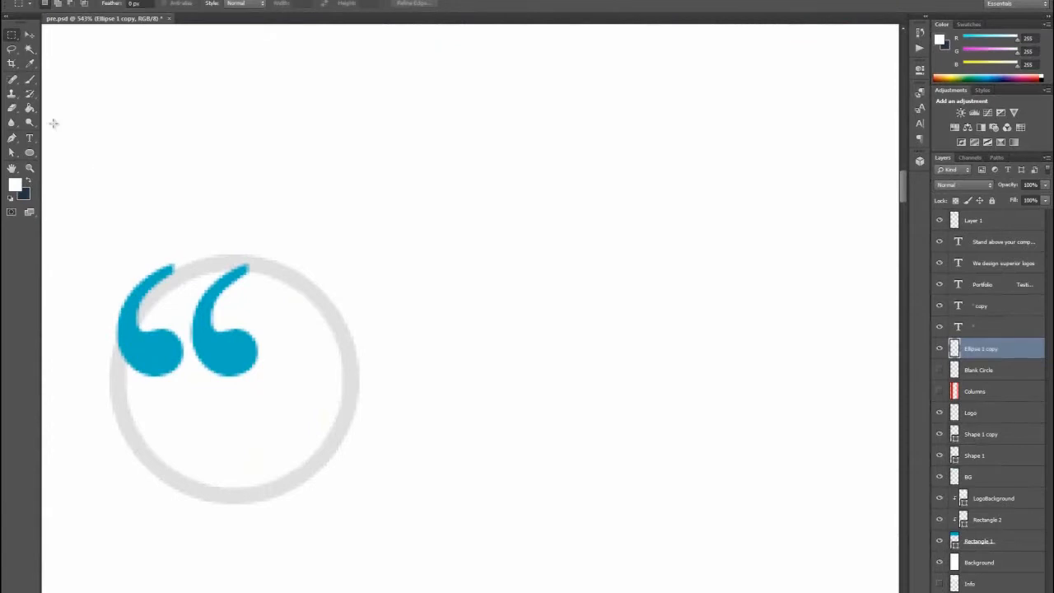
left_click(13, 138)
left_click(56, 4)
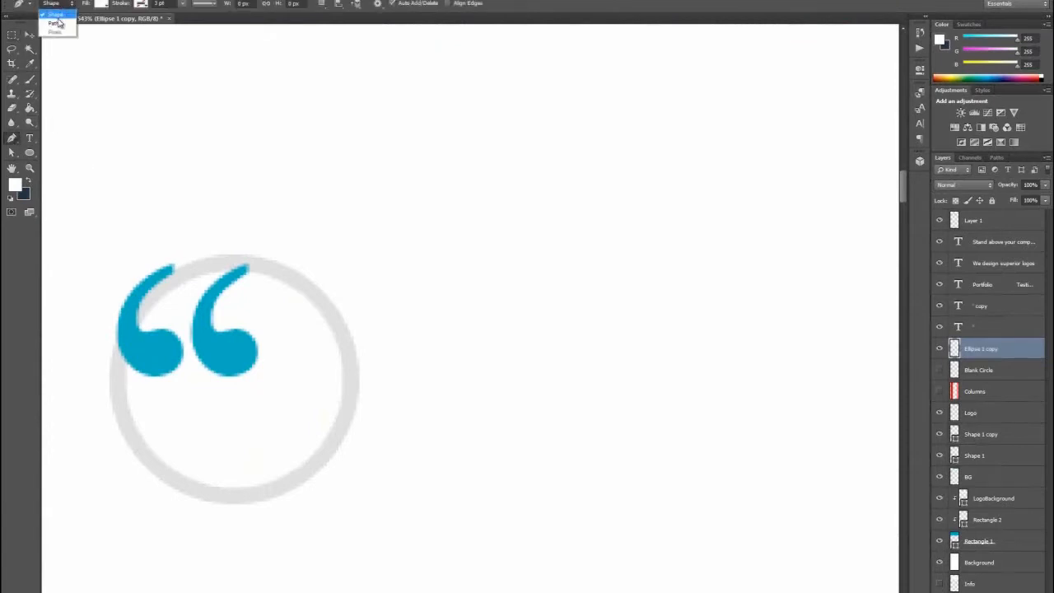
left_click(55, 25)
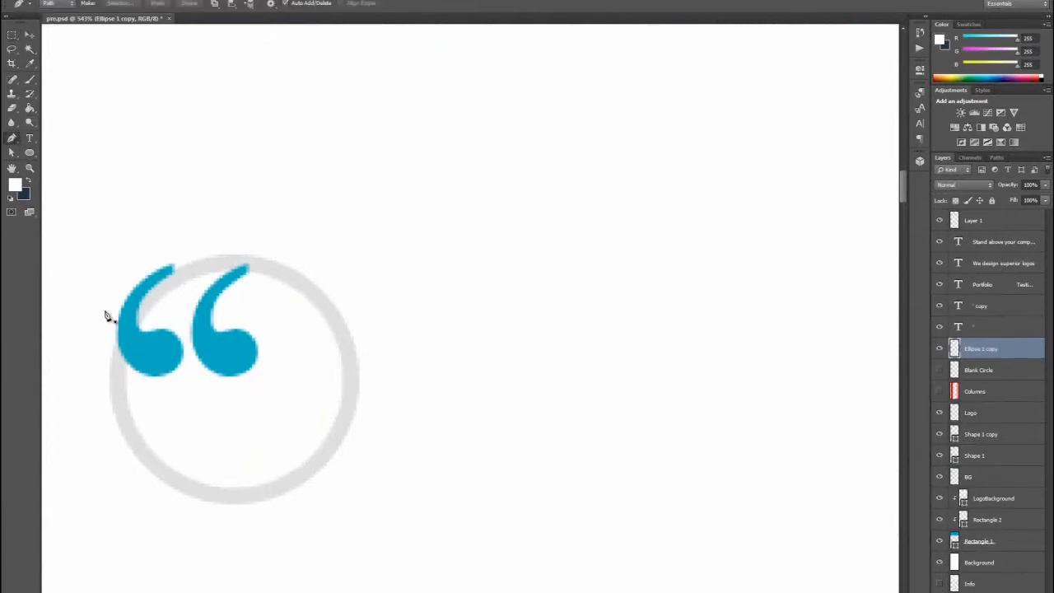
left_click(99, 352)
left_click_drag(136, 388, 163, 397)
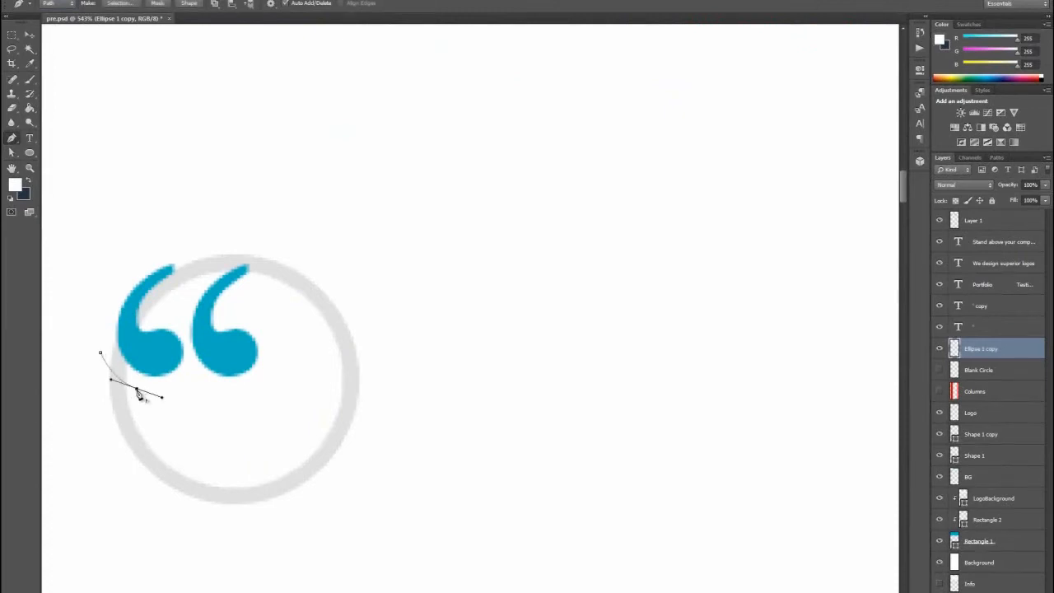
left_click_drag(244, 376, 261, 302)
left_click(246, 290)
left_click_drag(297, 260, 324, 256)
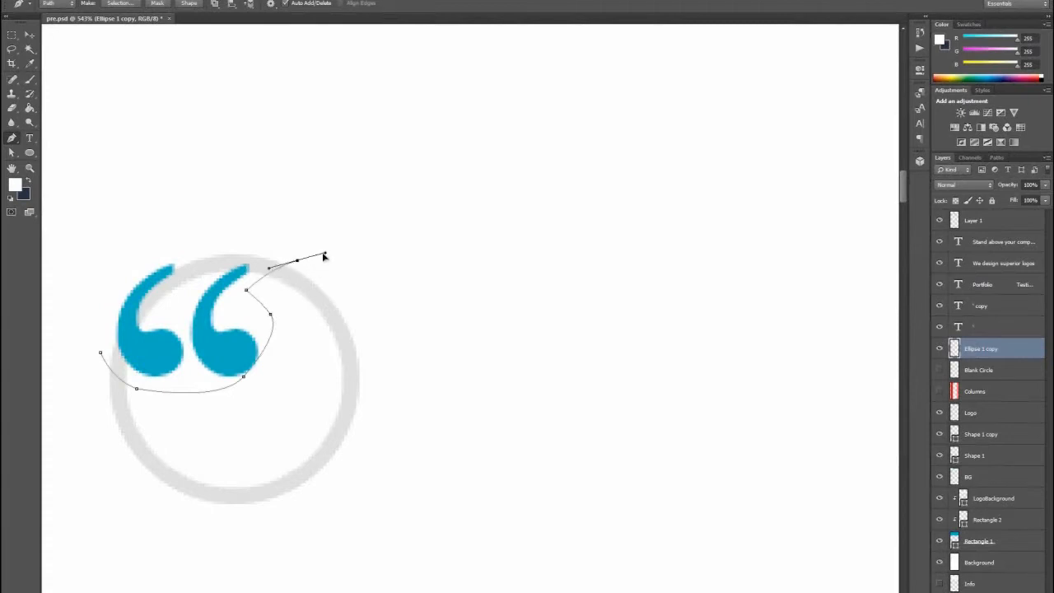
left_click_drag(197, 239, 153, 246)
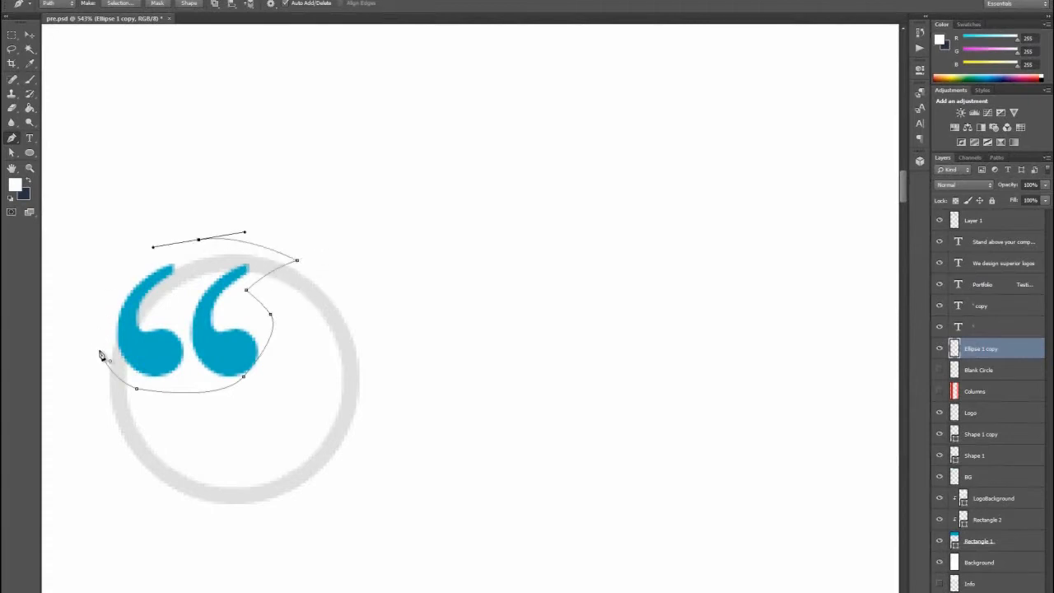
left_click_drag(101, 356, 111, 426)
- Convert the path into a selection, delete the circle's arc inside it and deselect
right_click(279, 305)
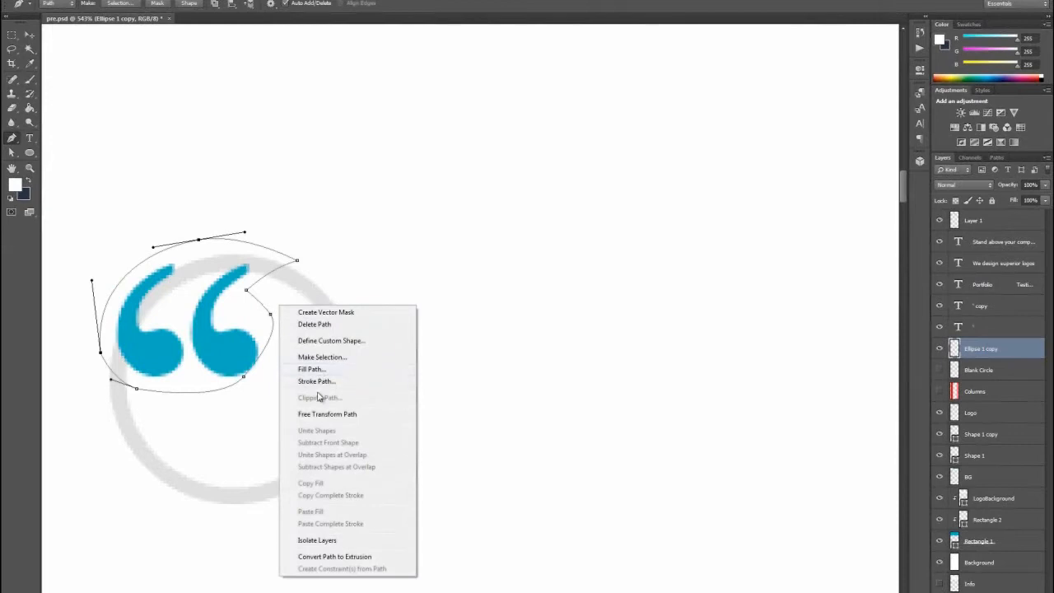
left_click(317, 360)
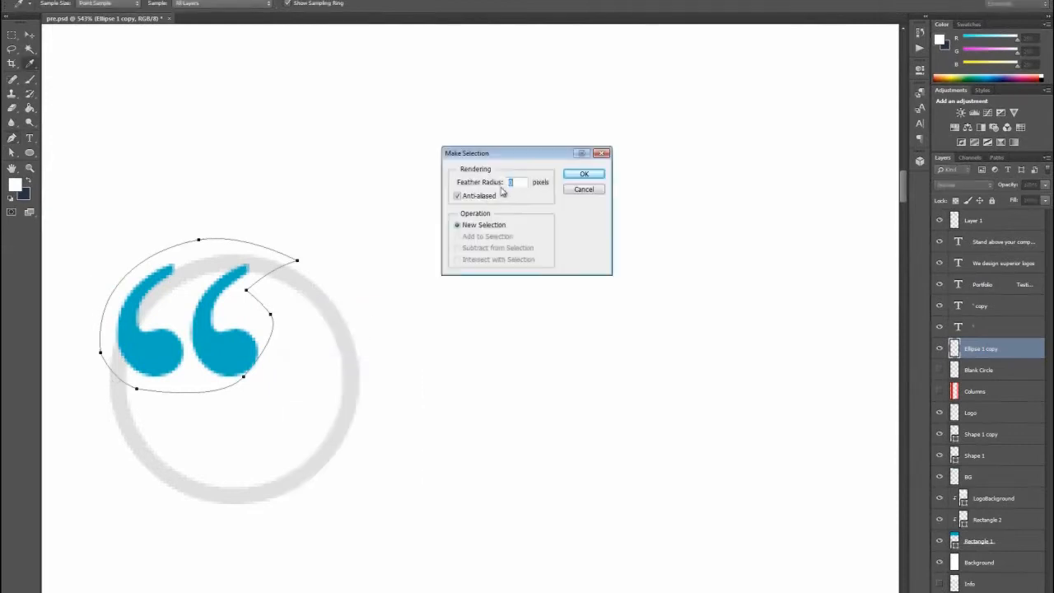
left_click(583, 176)
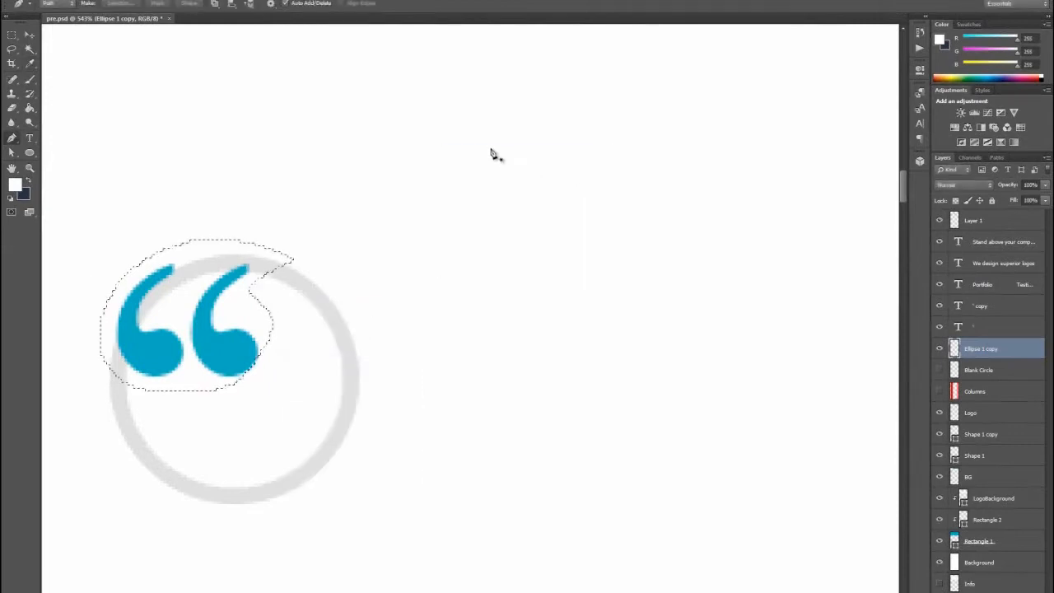
key("ctrl+d")
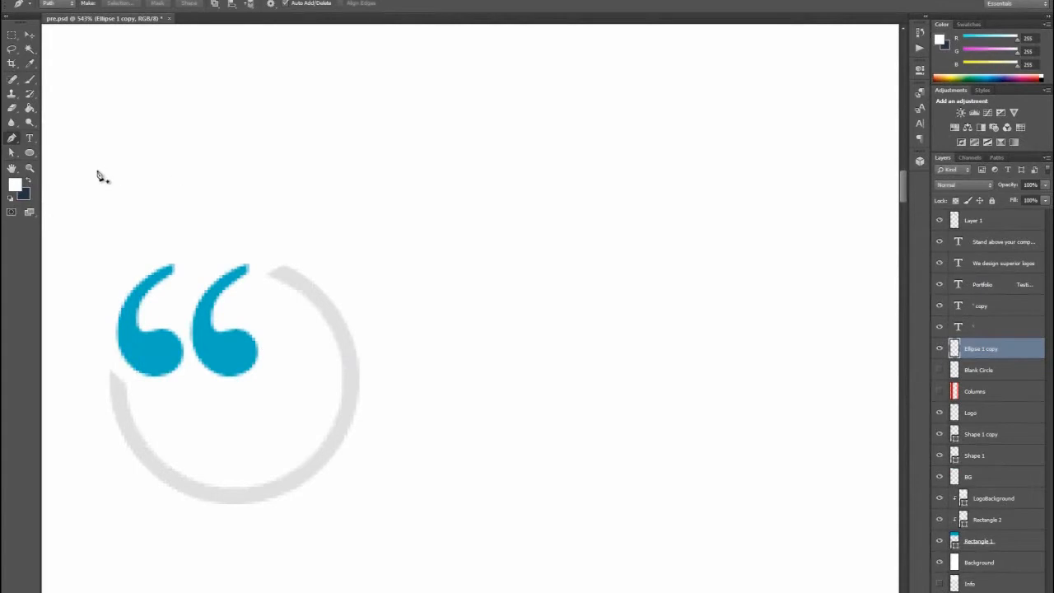
- Merge the two quotation mark layers with the circle layer and rename the result Icon - Quote
left_click(29, 167)
right_click(278, 189)
left_click(305, 210)
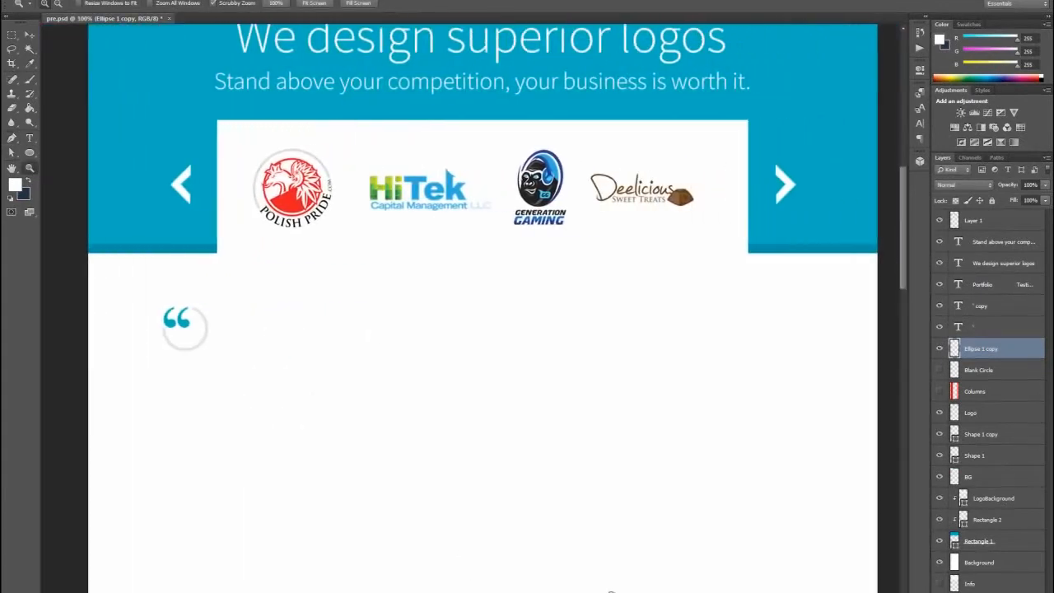
left_click(30, 35)
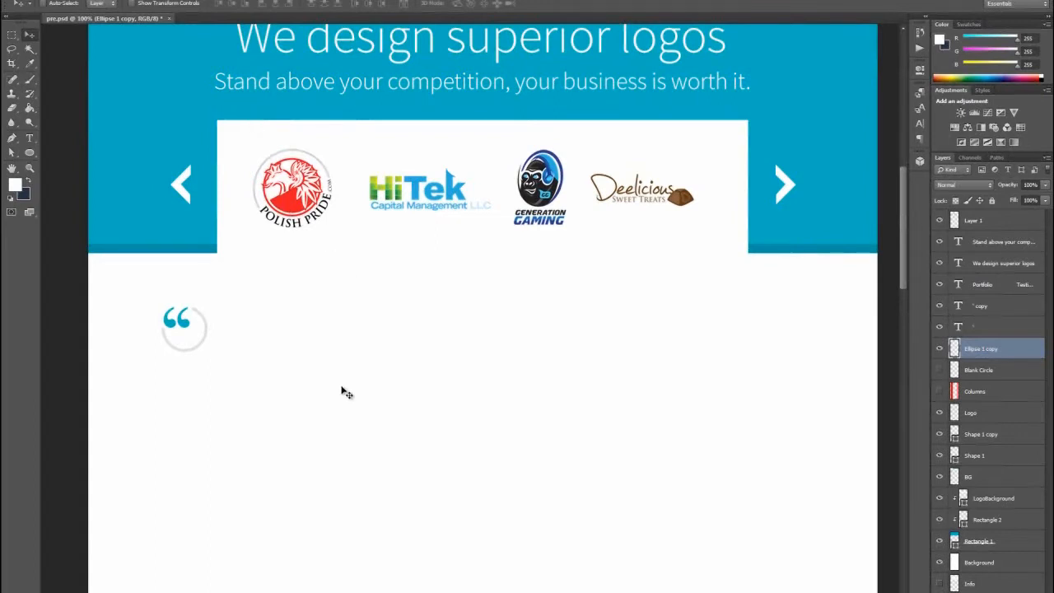
left_click(1000, 315, "shift")
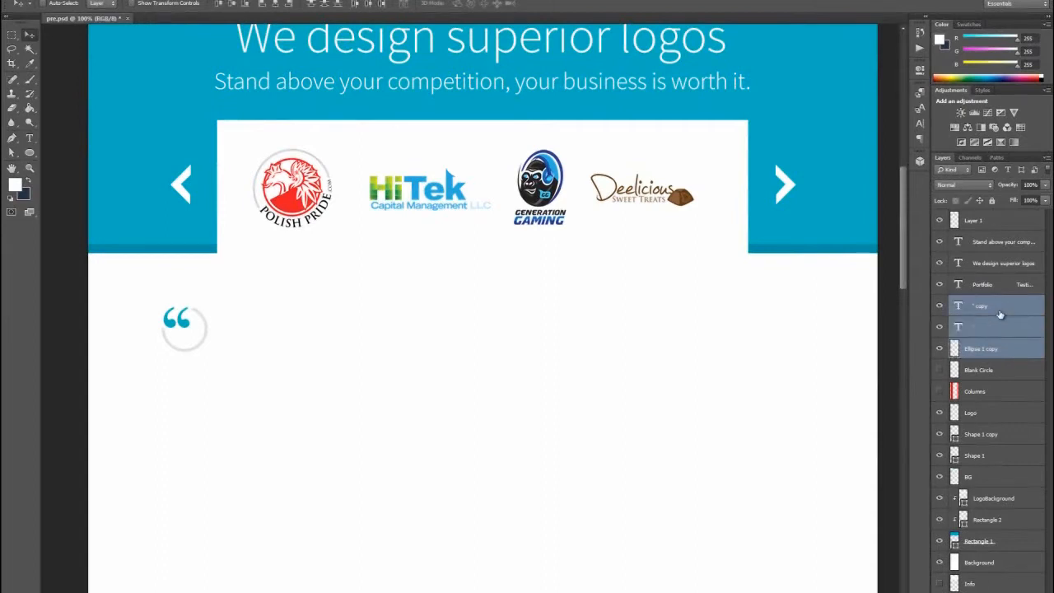
key("ctrl+e")
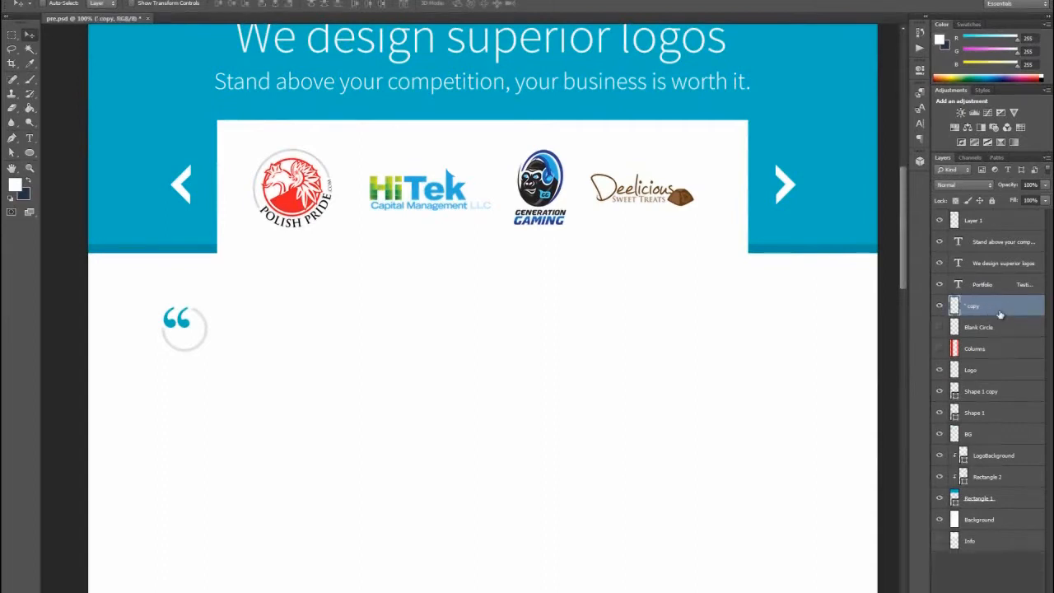
double_click(975, 308)
type("- Quote")
key("Return")
- Show the column grid and add a text box beside the quote icon reading "Awesome job, very imaginative. The website makes the whole process painless too! Great service."
left_click(940, 348)
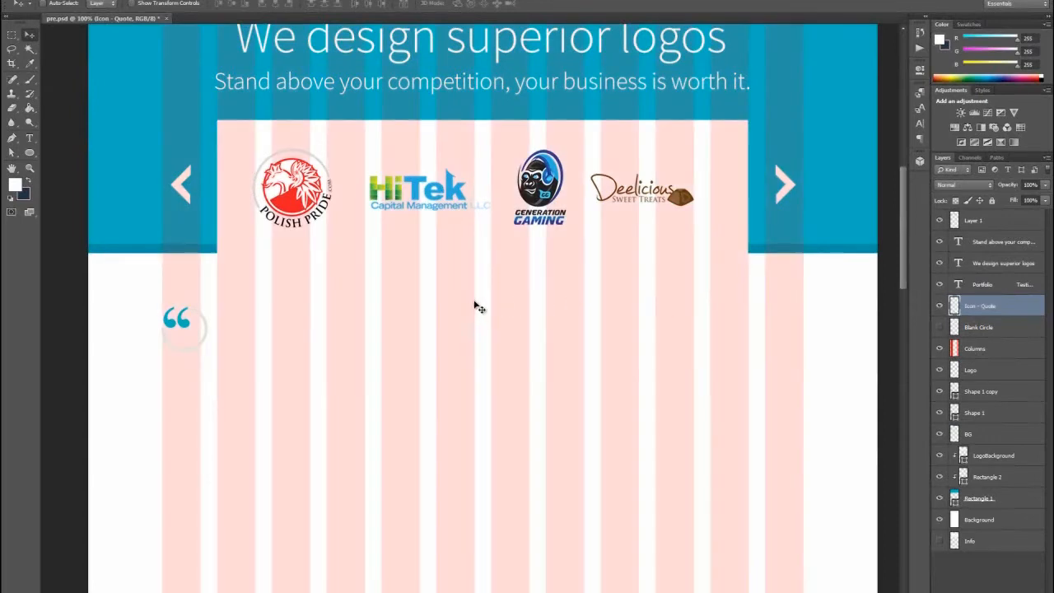
left_click(30, 139)
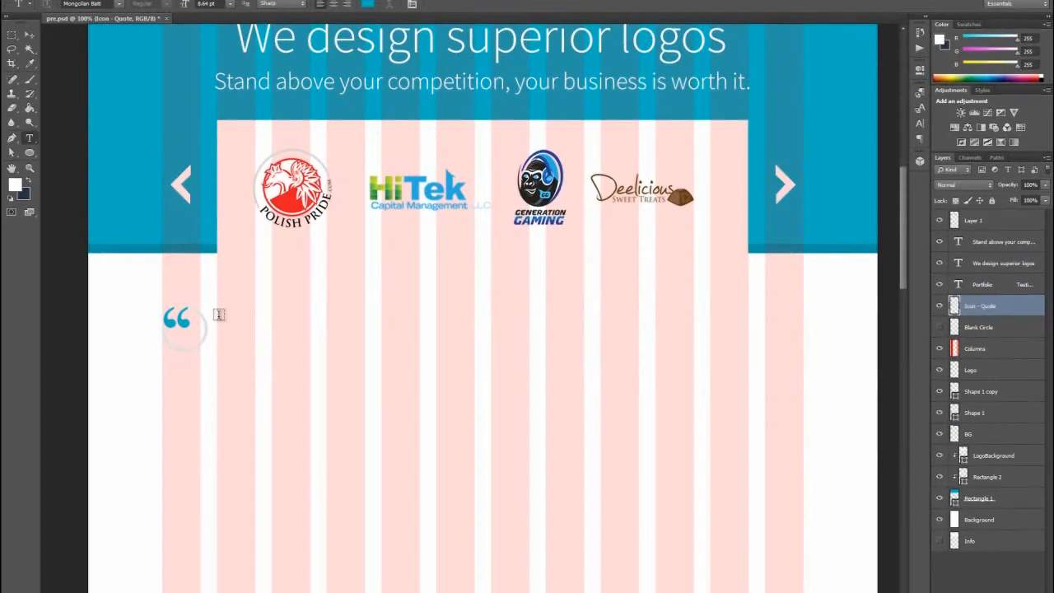
left_click_drag(217, 316, 473, 345)
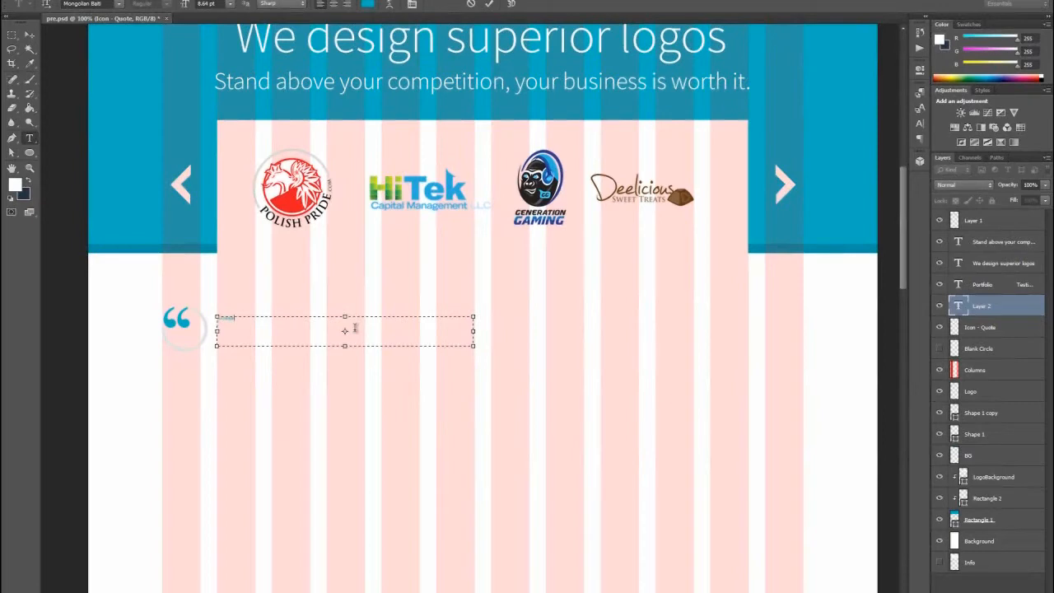
key("ctrl+a")
key("BackSpace")
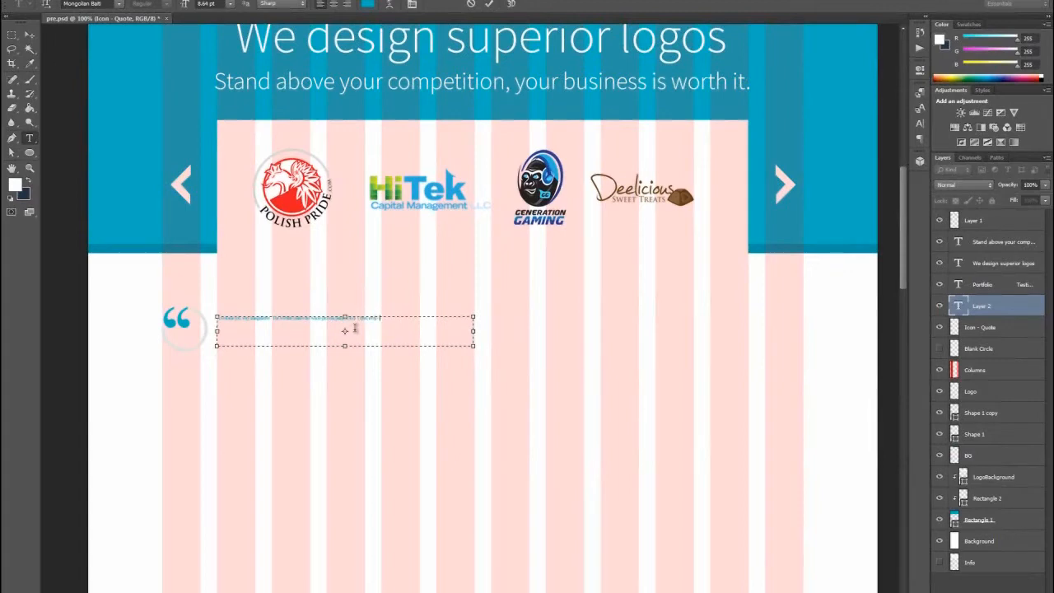
left_click(31, 139)
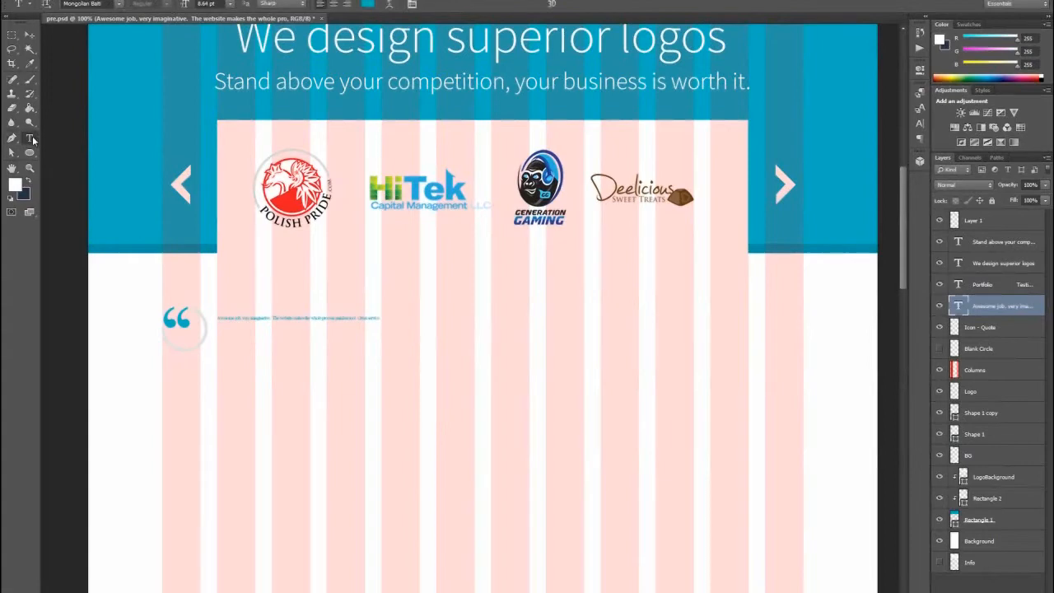
- Set the testimonial text's font to Source Sans Pro at 18 pt
left_click(87, 6)
type("Source Sans Pro")
key("Return")
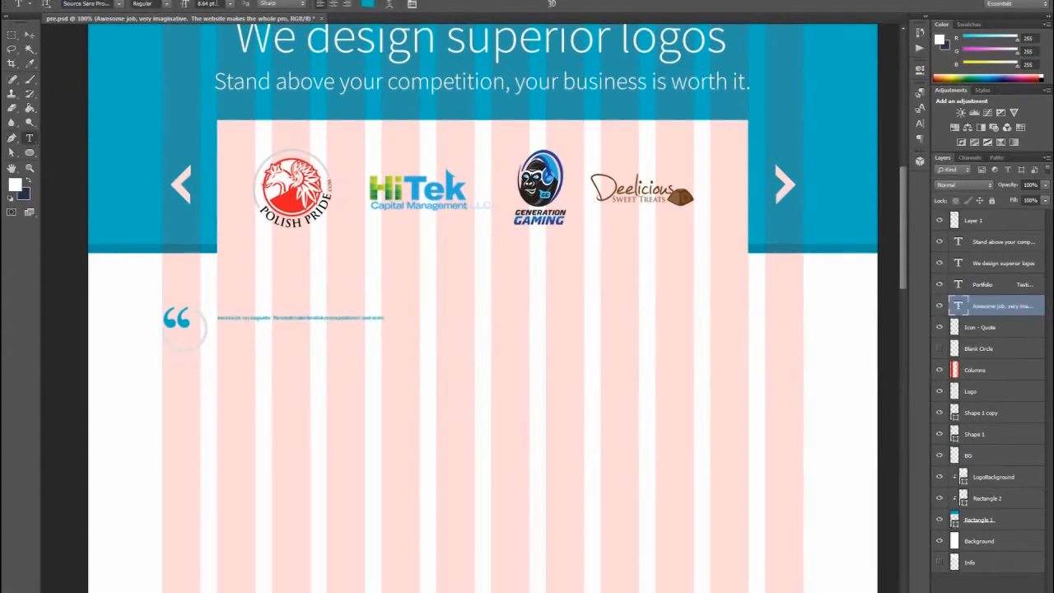
left_click(231, 5)
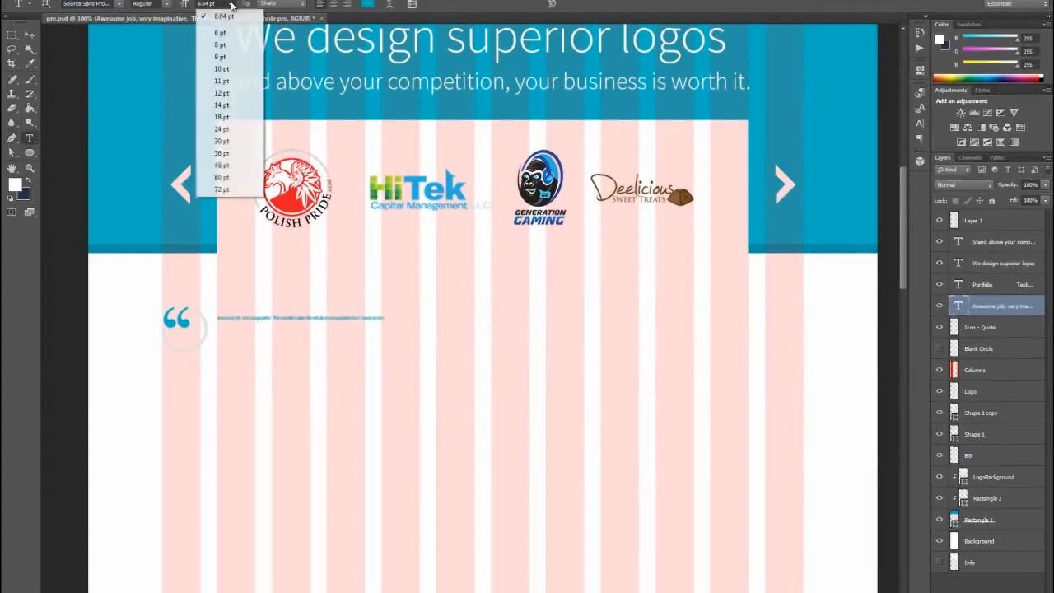
left_click(222, 117)
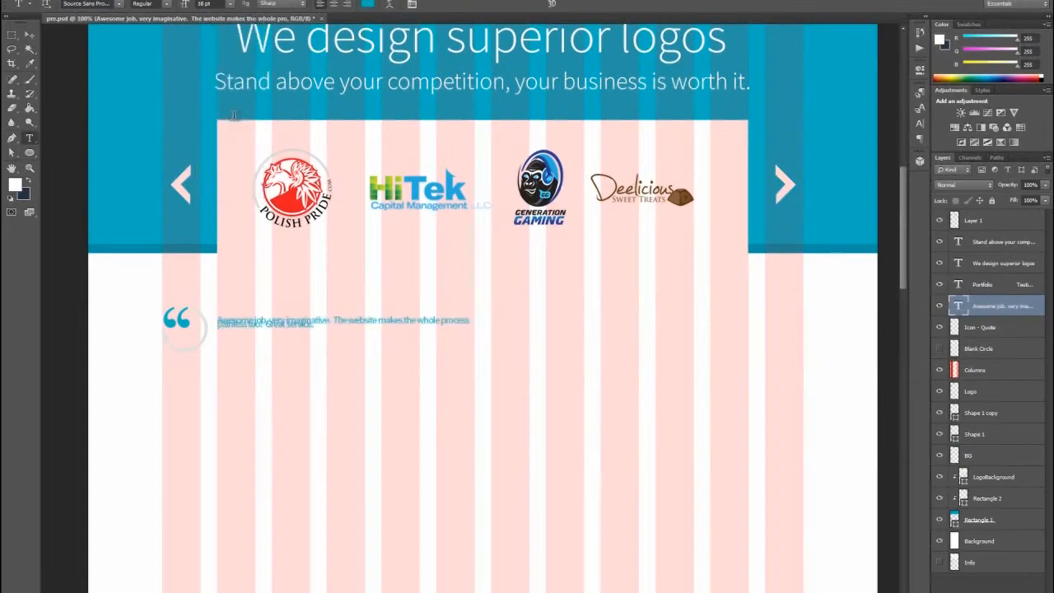
- Set the testimonial text's leading to Auto
left_click(922, 123)
left_click(899, 129)
left_click(898, 128)
left_click(898, 116)
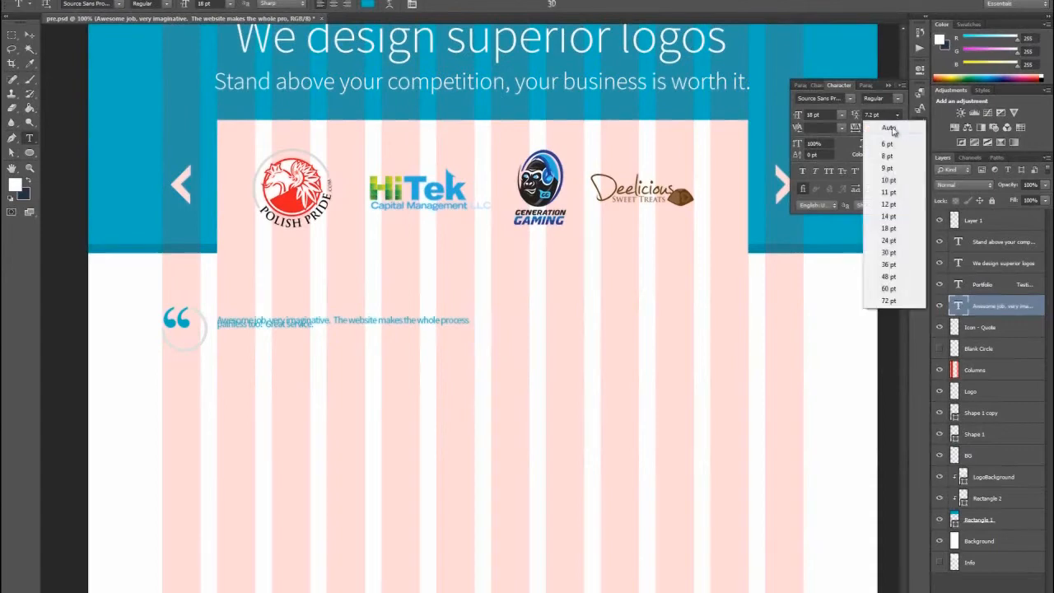
left_click(892, 132)
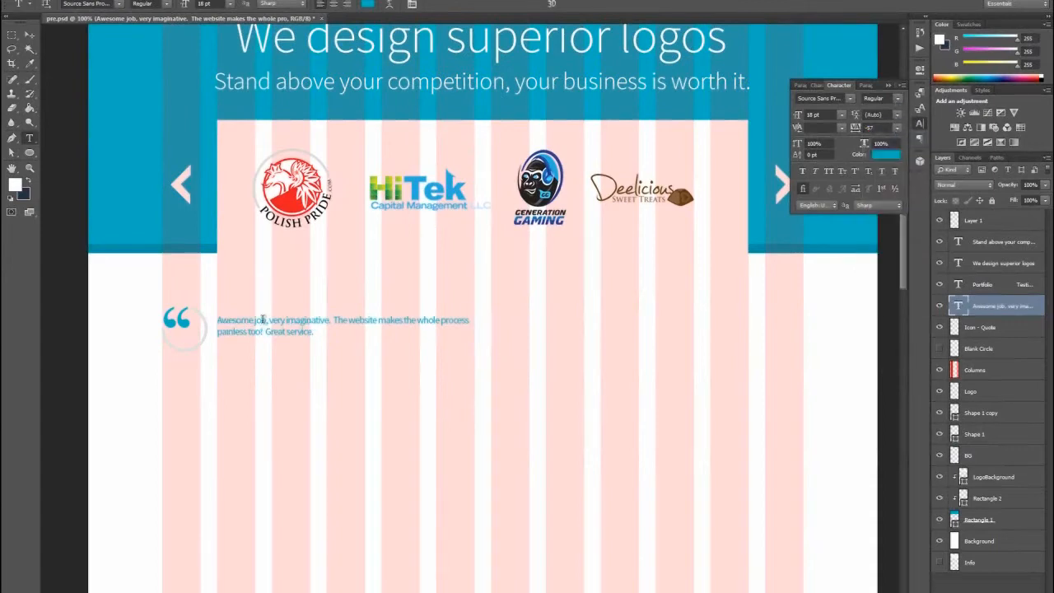
- Hide the column grid and change the testimonial text color to dark gray #4c4c4c
left_click(940, 371)
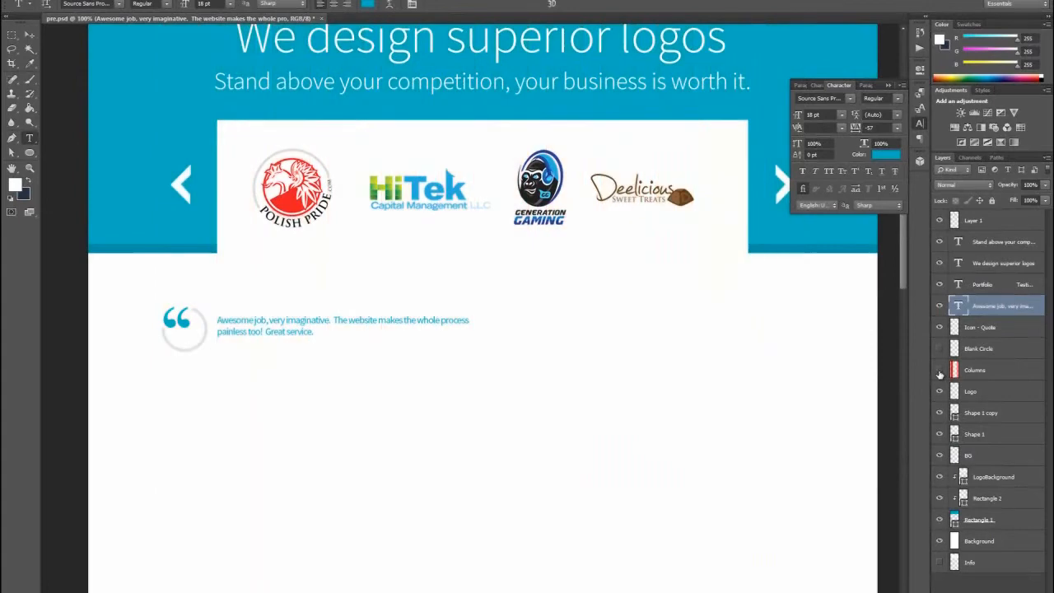
left_click(303, 4)
left_click(295, 4)
left_click(369, 5)
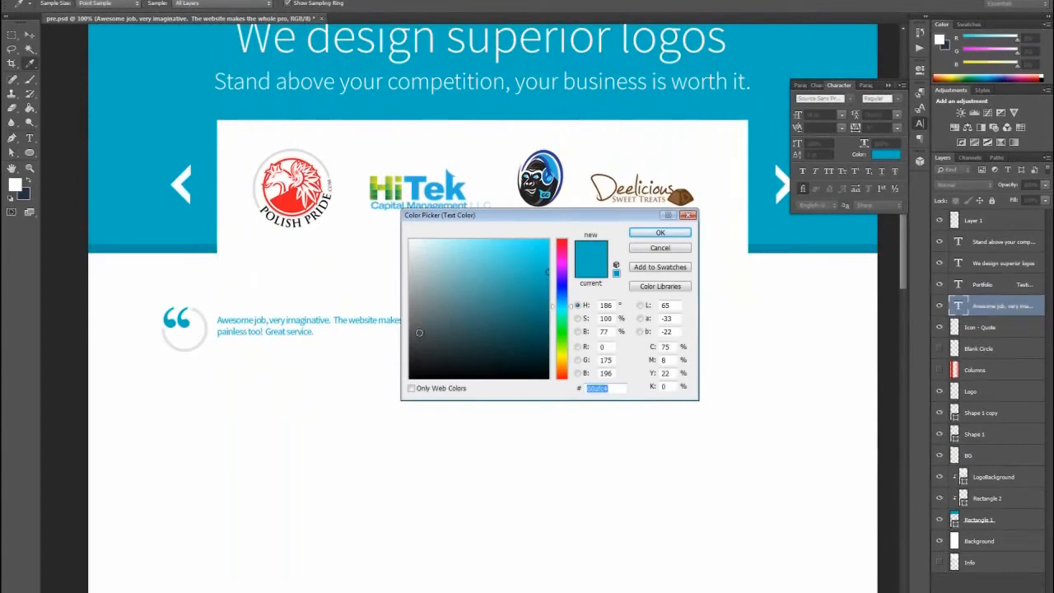
left_click_drag(420, 328, 414, 331)
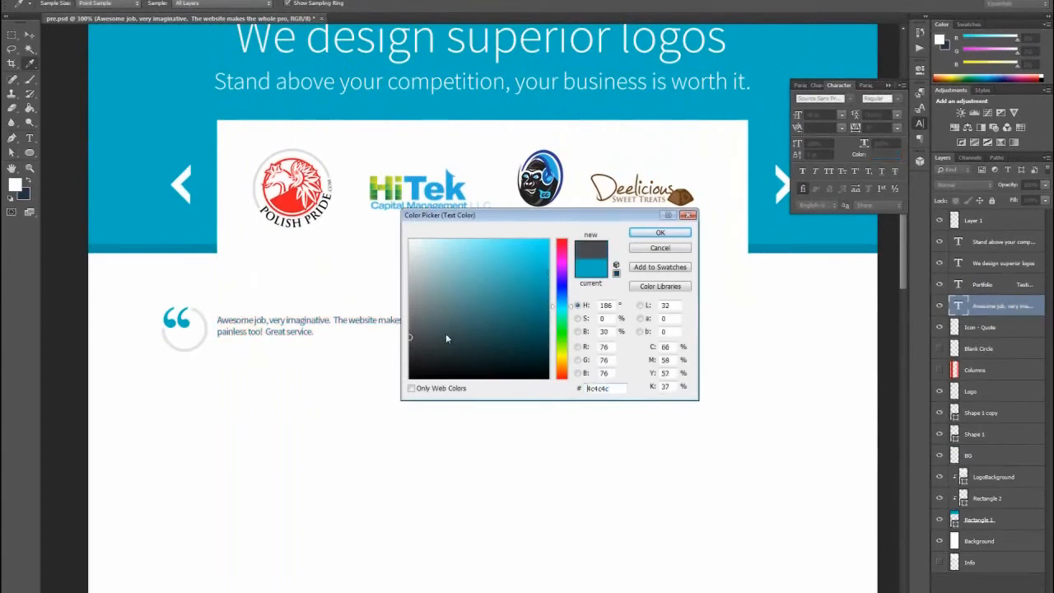
left_click(660, 233)
- Set the testimonial text's font style to Light and its tracking to 0
left_click(168, 4)
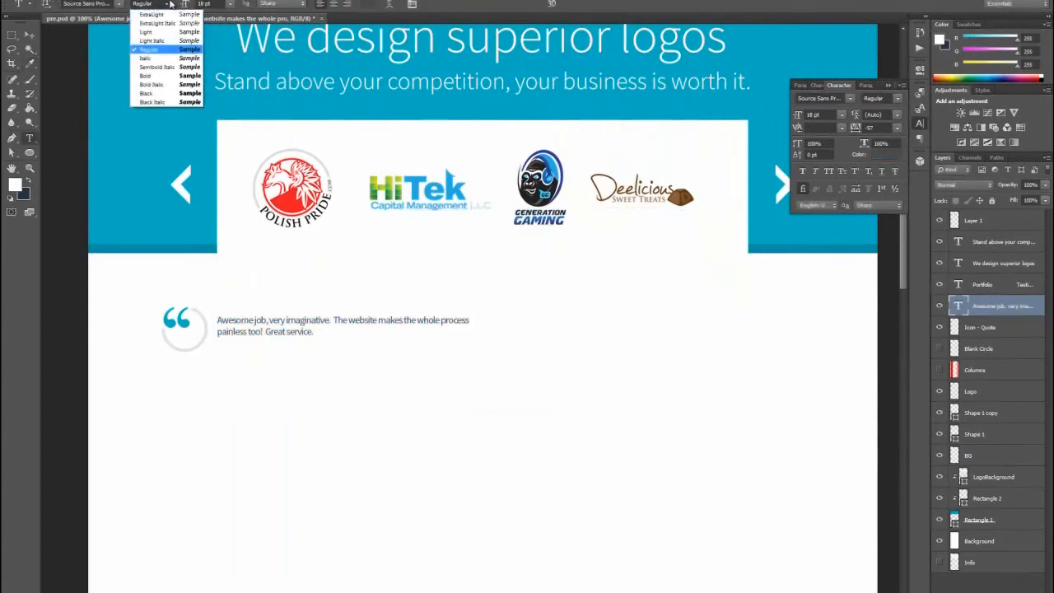
left_click(147, 33)
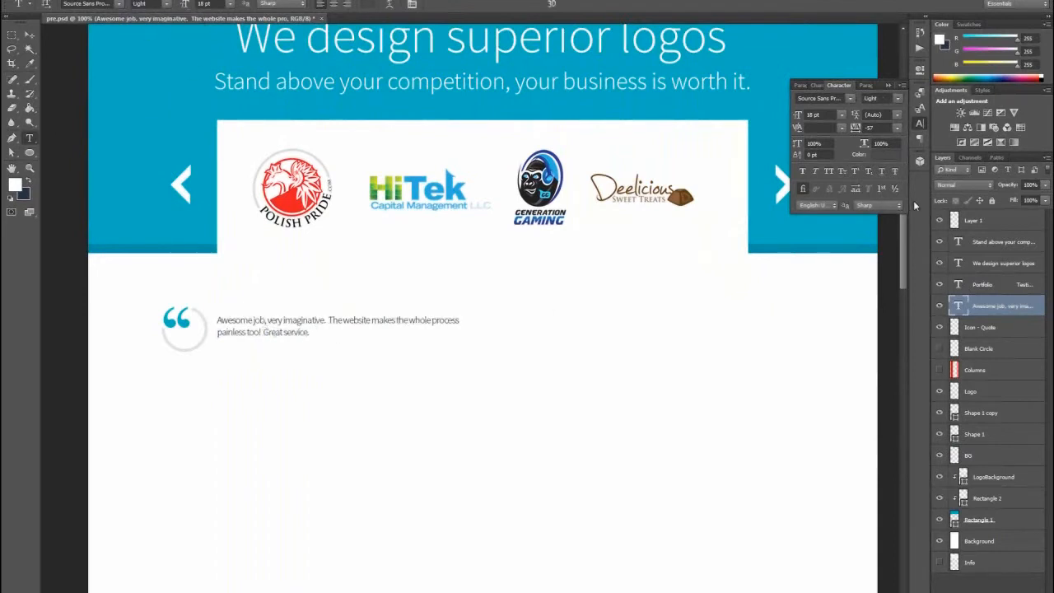
left_click(898, 129)
left_click(890, 216)
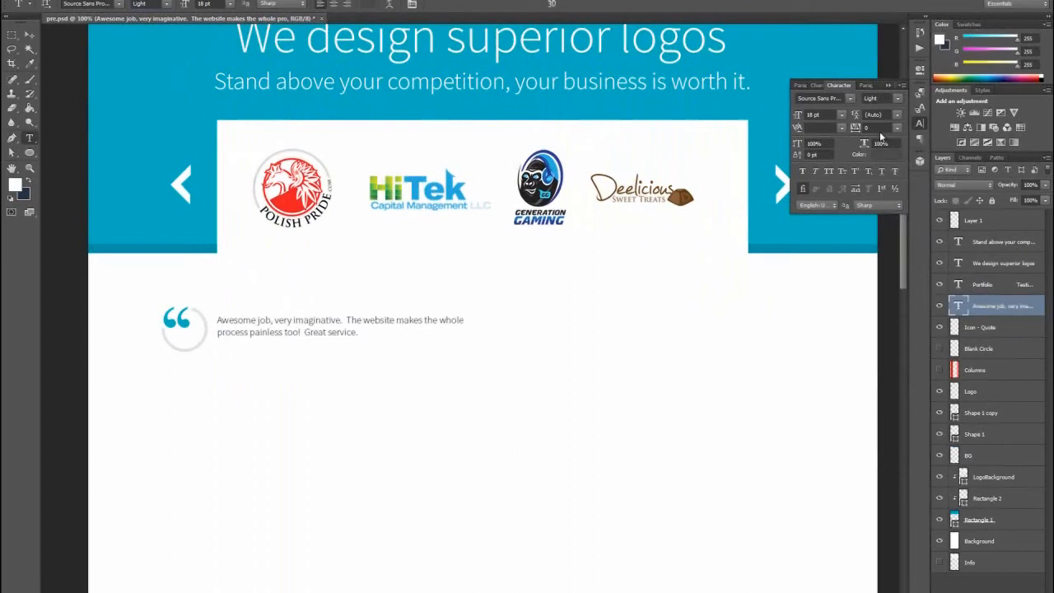
- Check the testimonial against the column grid, then move its text slightly up toward the top of the quote icon
left_click(939, 371)
left_click(939, 370)
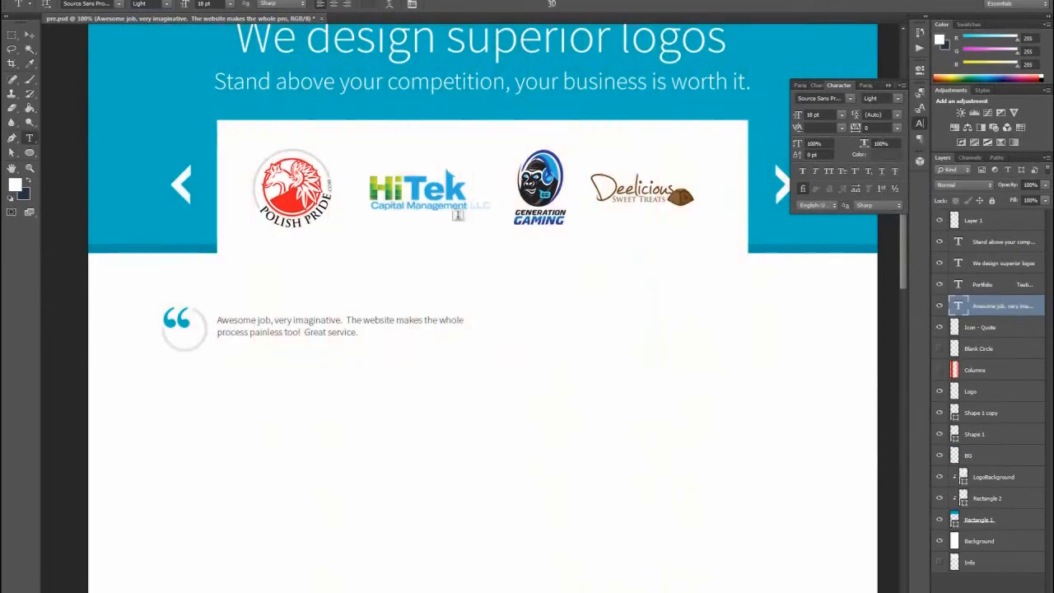
left_click(30, 36)
left_click_drag(248, 326, 245, 318)
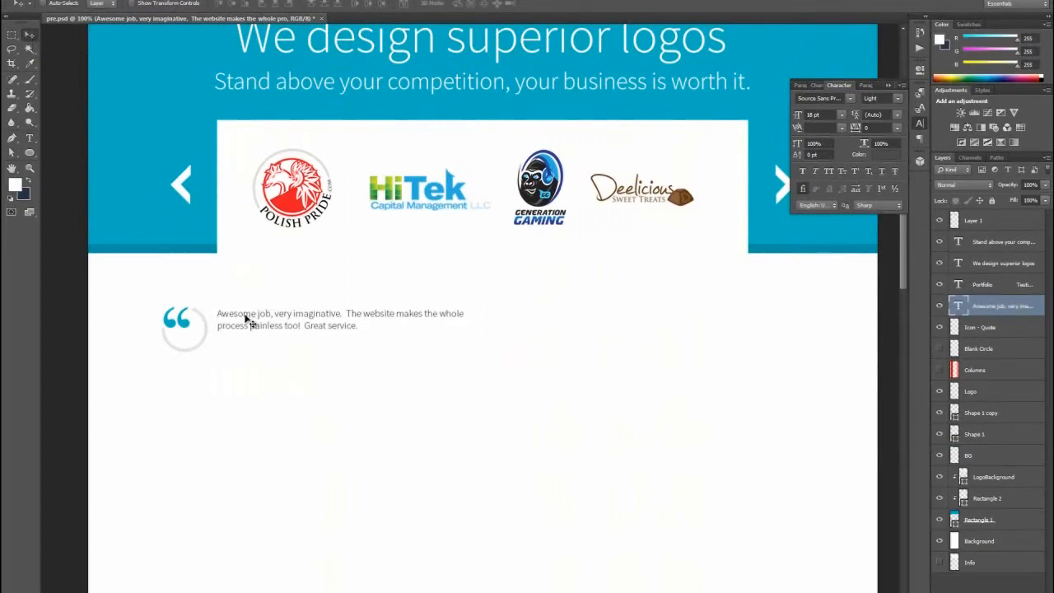
key("Up")
left_click(11, 34)
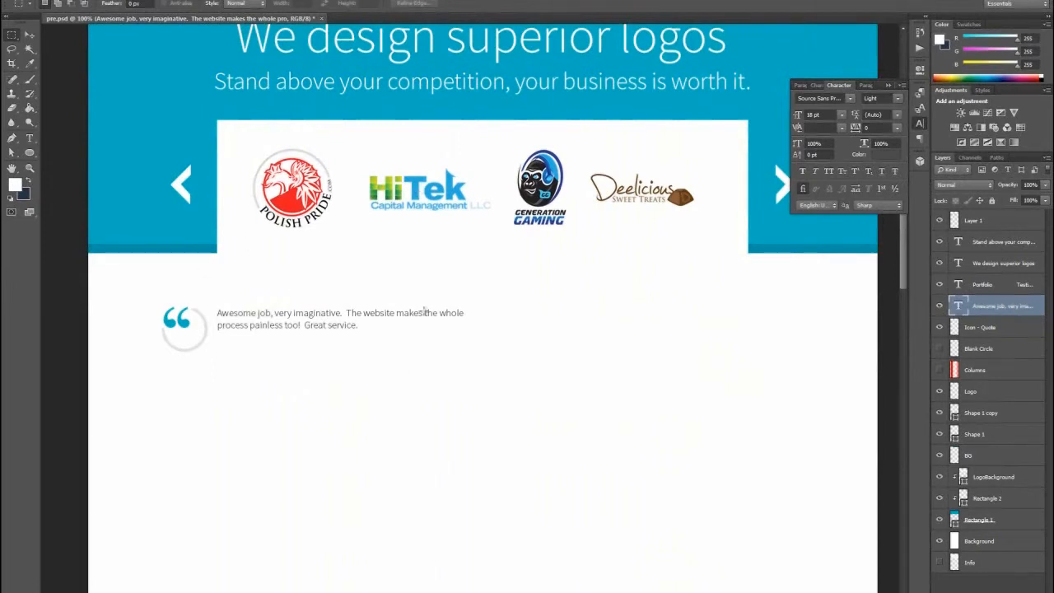
- Copy the HiTek logo from the portfolio strip and place the copy below the first testimonial's text
left_click(30, 36)
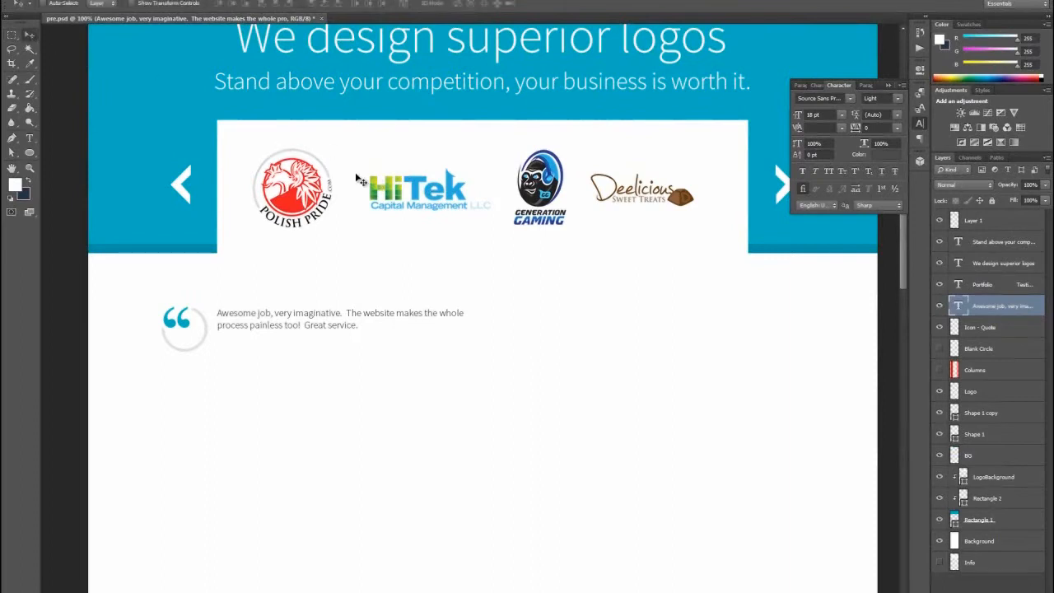
left_click(418, 187)
key("m")
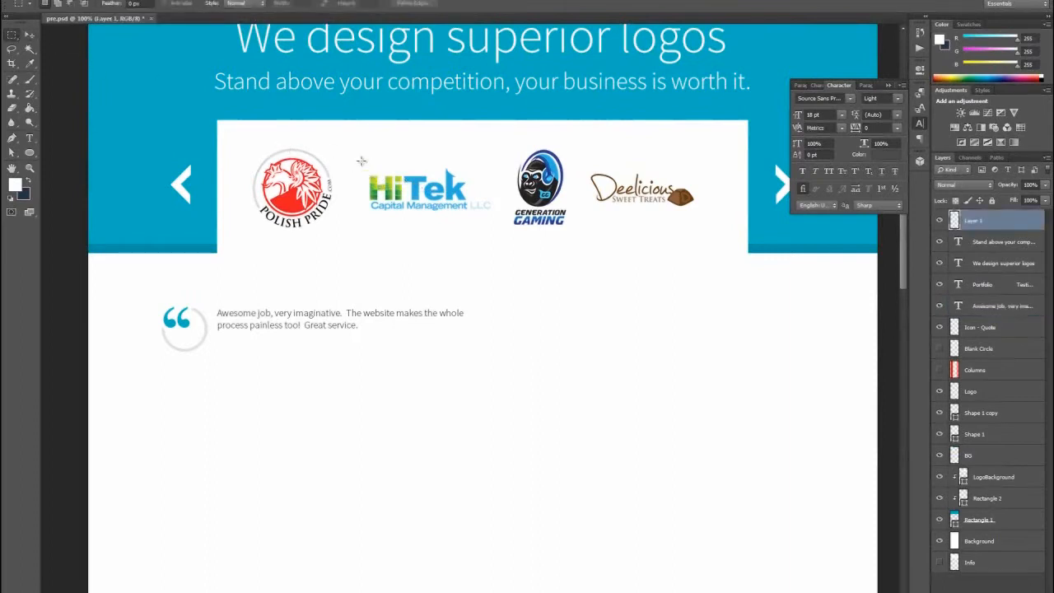
left_click_drag(360, 160, 499, 234)
key("ctrl+d")
left_click(29, 35)
key("ctrl+v")
left_click_drag(433, 325, 244, 364)
- Scale the copied HiTek logo down proportionally to a small client logo beneath the testimonial text
key("ctrl+t")
left_click_drag(349, 385, 279, 371)
left_click(11, 35)
key("Return")
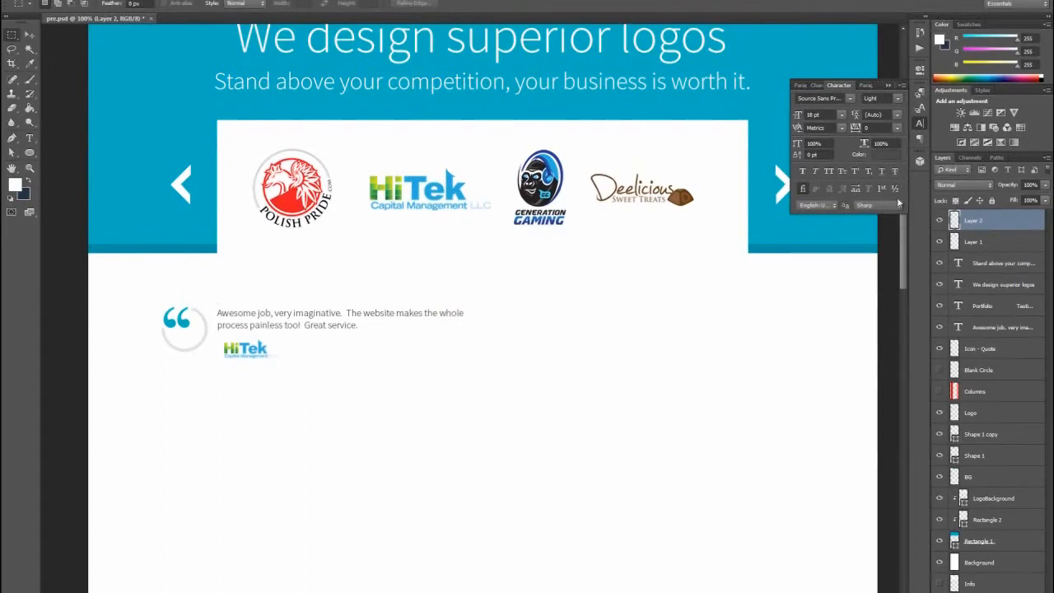
- Set the small HiTek logo layer's blend mode to Luminosity and reduce its opacity
left_click(964, 184)
left_click(947, 468)
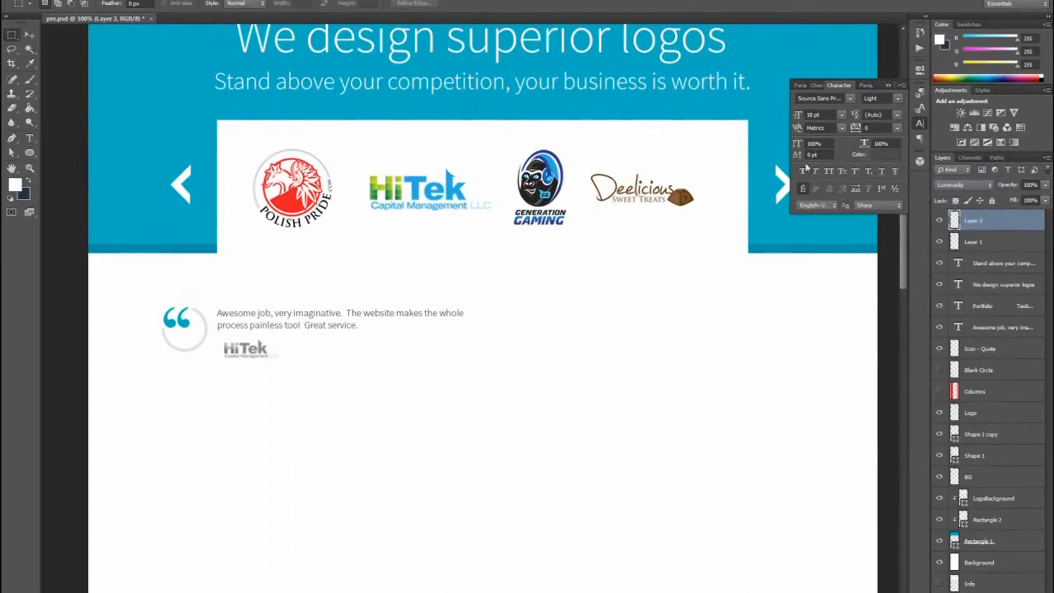
left_click(1045, 185)
mouse_move(1042, 200)
left_mouse_down()
mouse_move(1013, 201)
mouse_move(1027, 200)
left_mouse_up()
- Align the small HiTek logo with the left edge of the testimonial text and fine-tune its vertical position
left_click(29, 35)
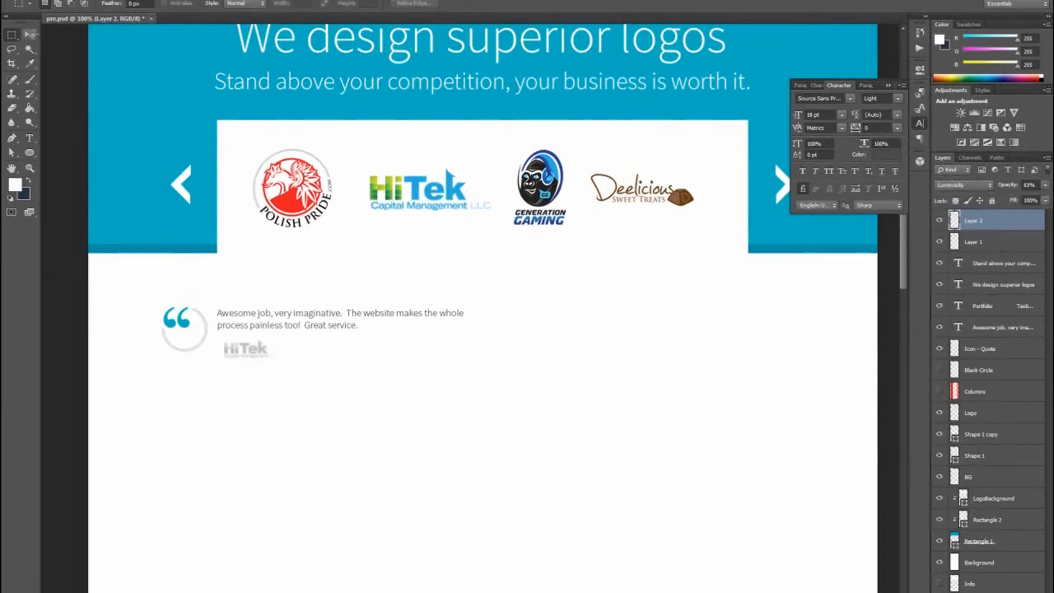
left_click_drag(250, 350, 243, 349)
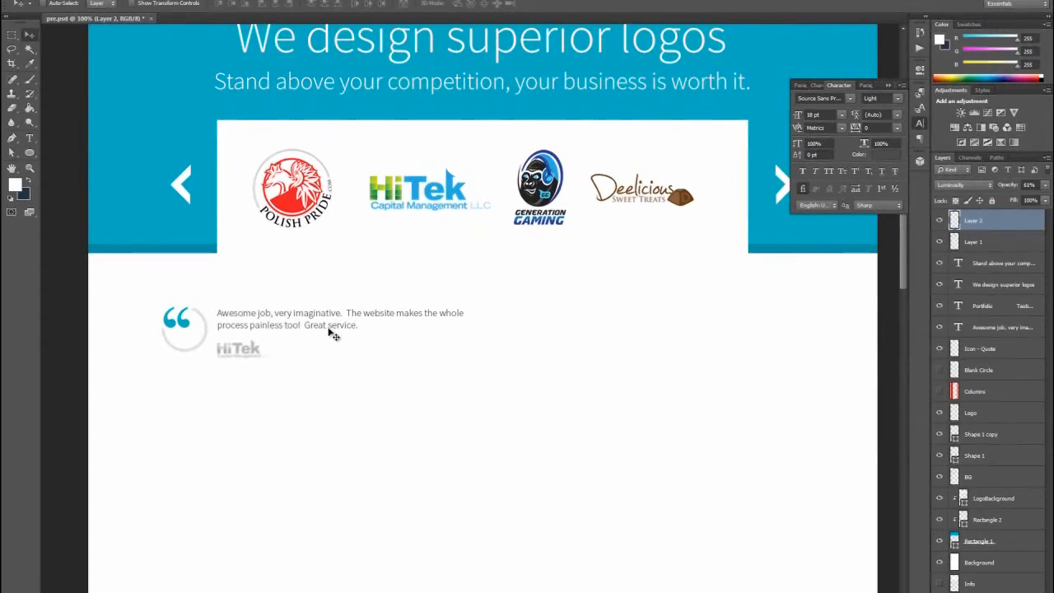
key("Up")
key("Down")
- Group the quote icon, testimonial text and small HiTek logo, and name the group "Quoet 1"
left_click(44, 3)
left_click(186, 321)
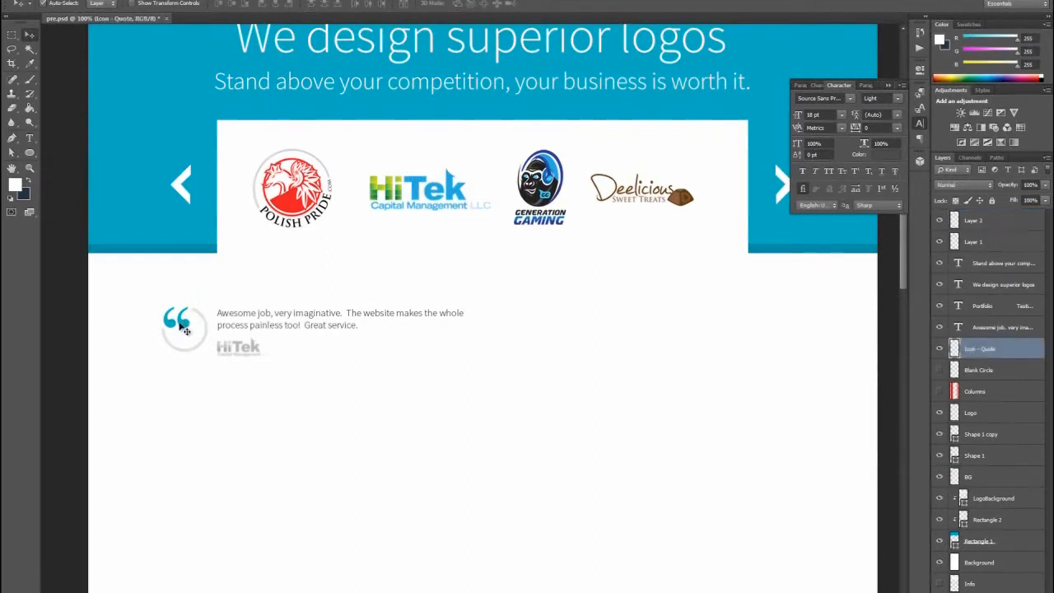
left_click(230, 319, "shift")
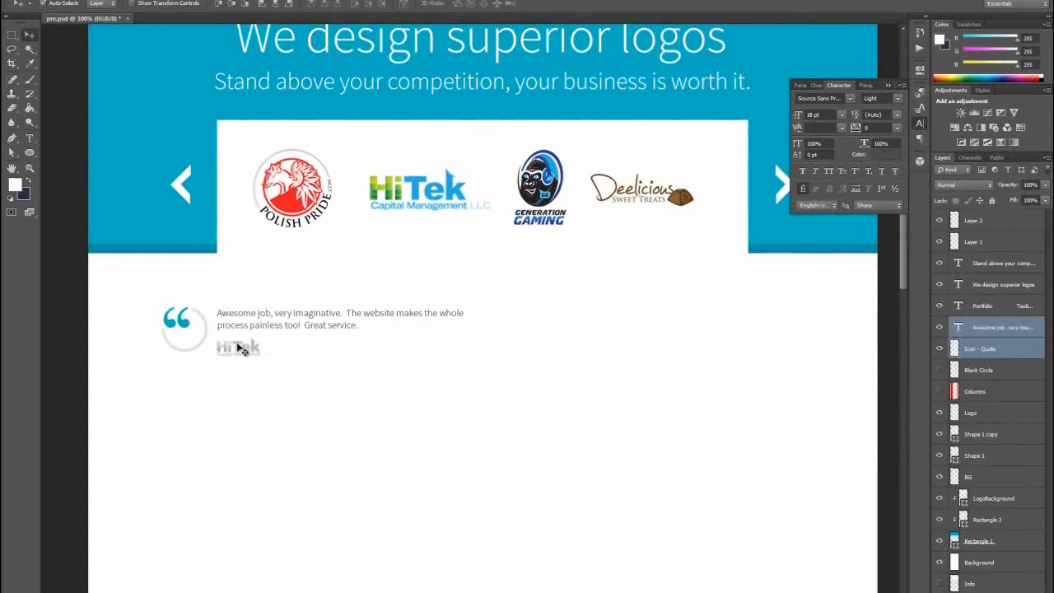
left_click(239, 347, "shift")
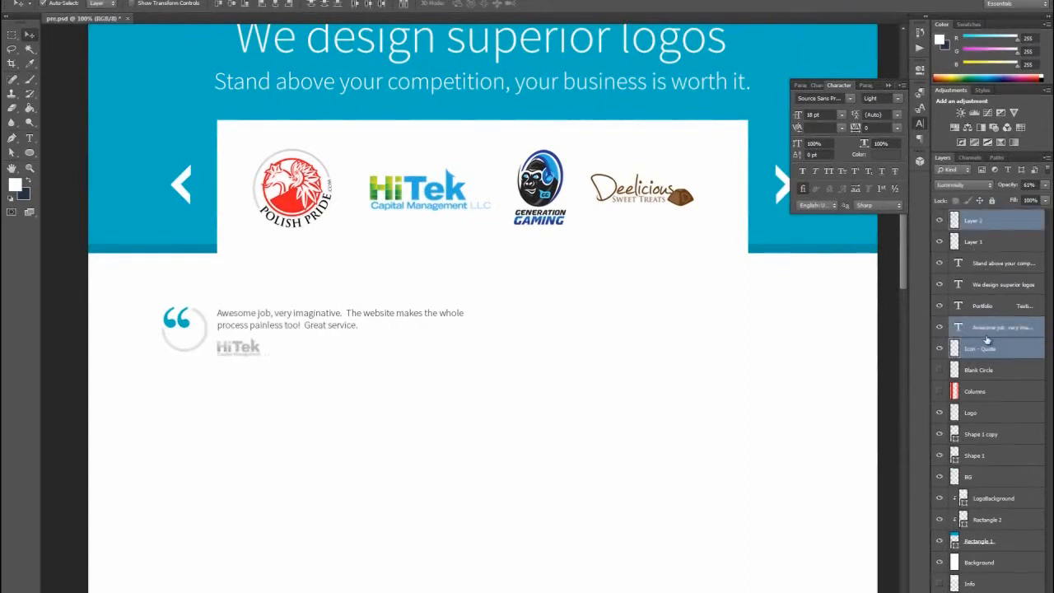
key("ctrl+g")
double_click(983, 215)
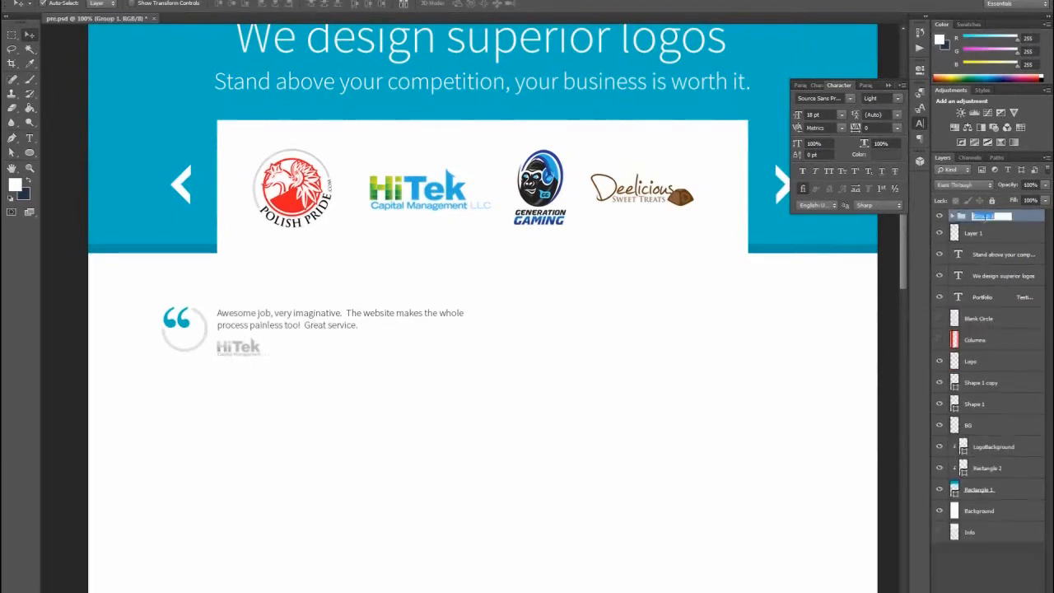
type("Quote 1")
key("Return")
- Duplicate the testimonial group and rename the copy "Quote 2"
right_click(992, 219)
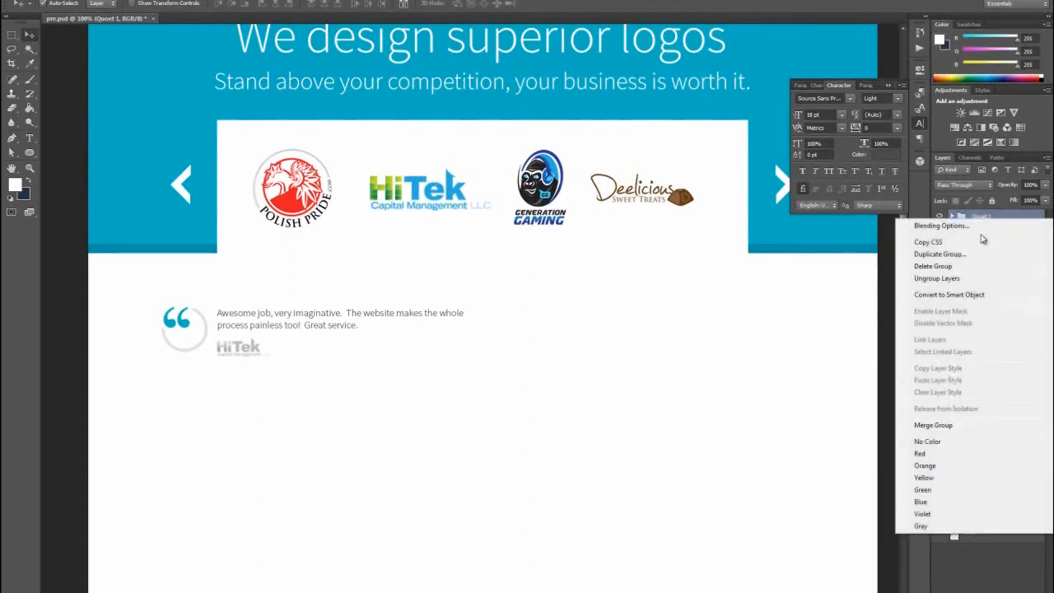
left_click(975, 257)
left_click(616, 179)
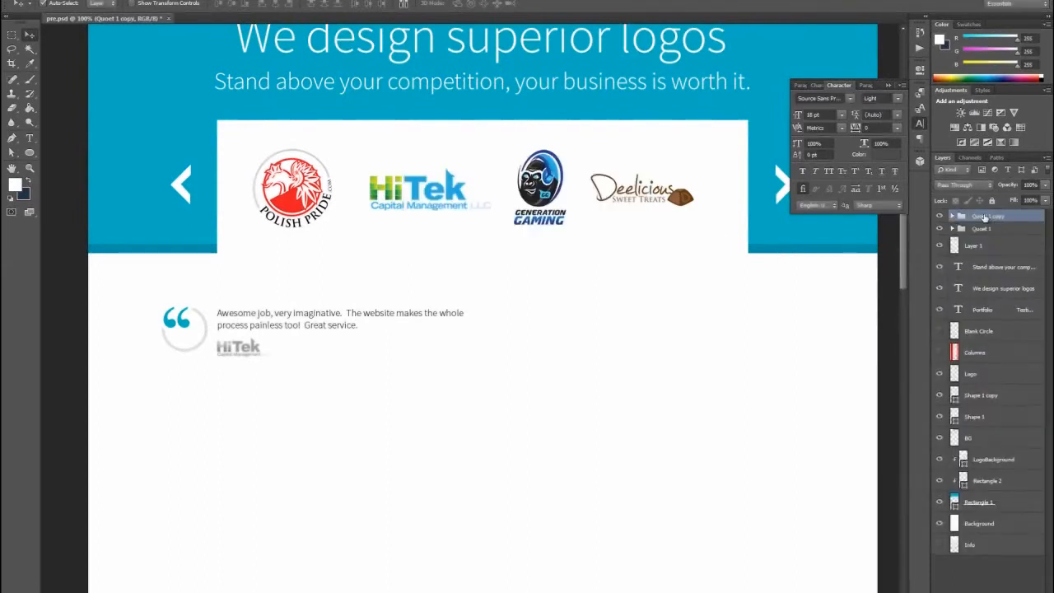
double_click(986, 216)
type("Quote 2")
key("Return")
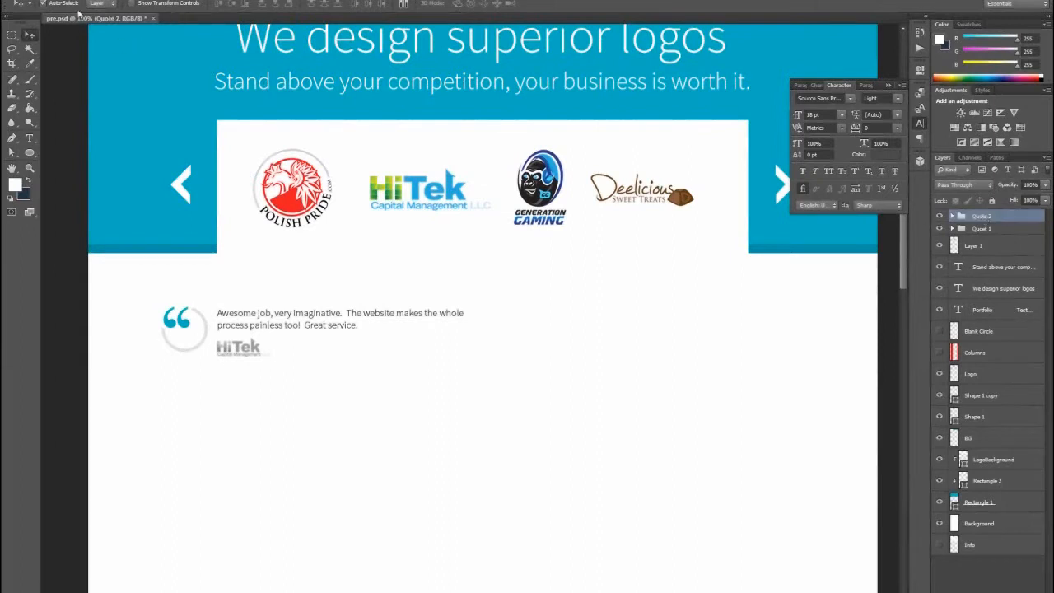
- Move the Quote 2 group to the right of the first testimonial, using the column grid to align its quote icon
left_click_drag(230, 324, 579, 330)
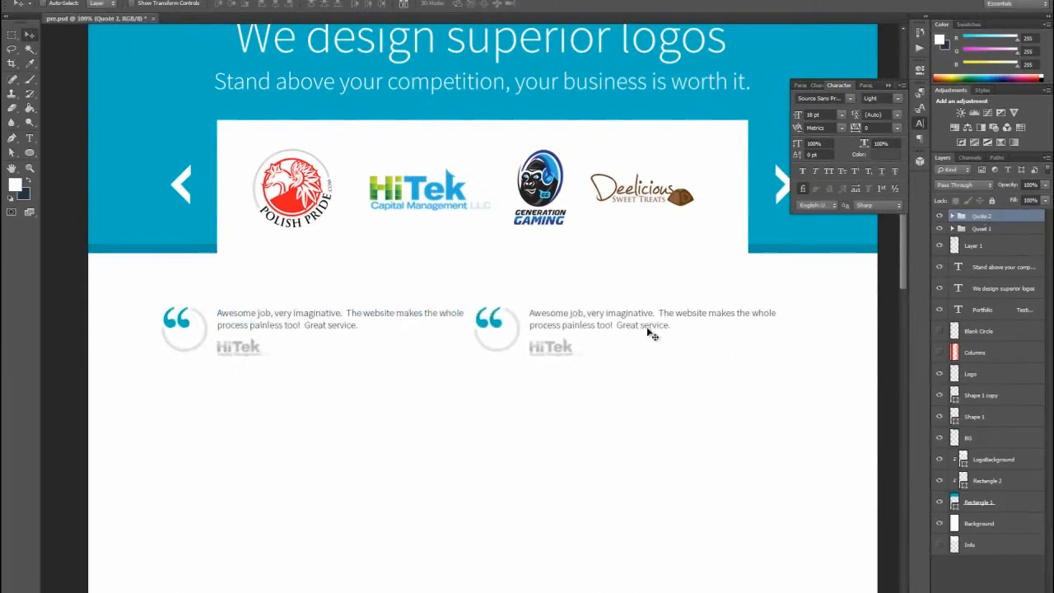
left_click(940, 352)
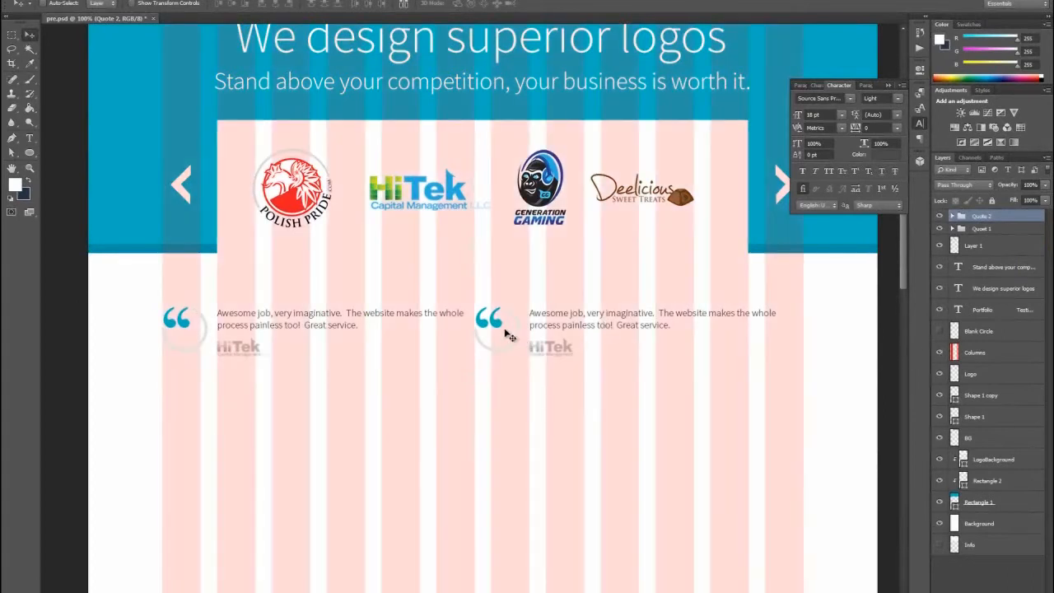
left_click_drag(492, 328, 509, 329)
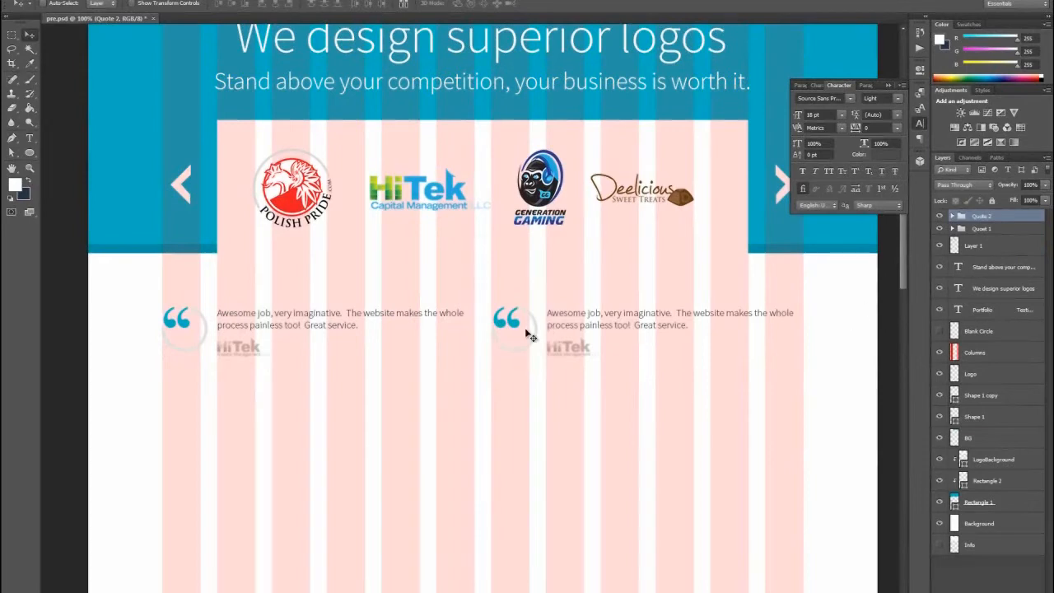
left_click(939, 353)
mouse_move(903, 270)
left_mouse_down()
mouse_move(907, 246)
mouse_move(909, 268)
left_mouse_up()
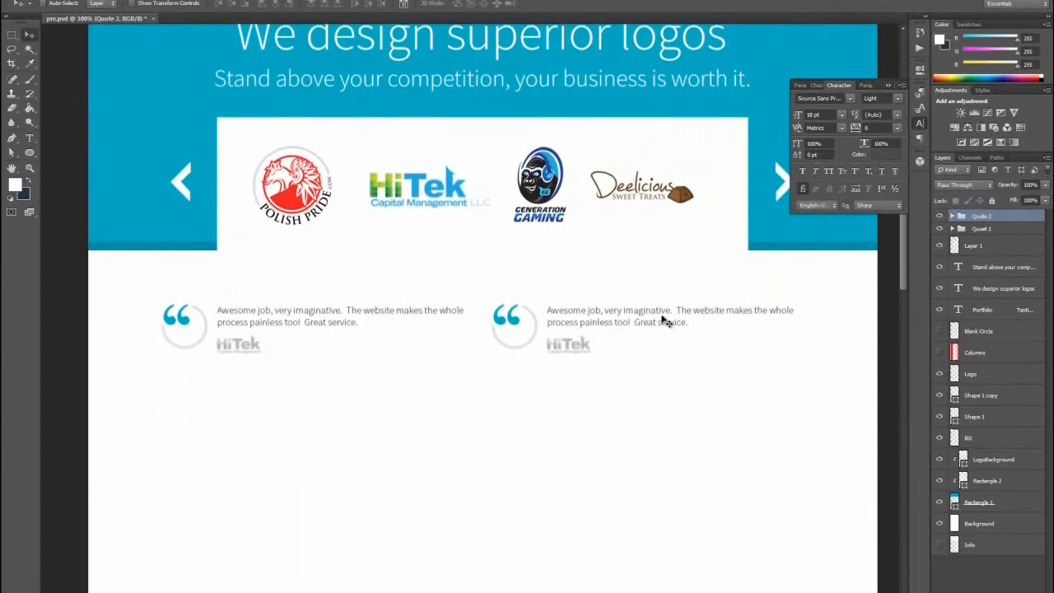
left_click_drag(904, 236, 901, 206)
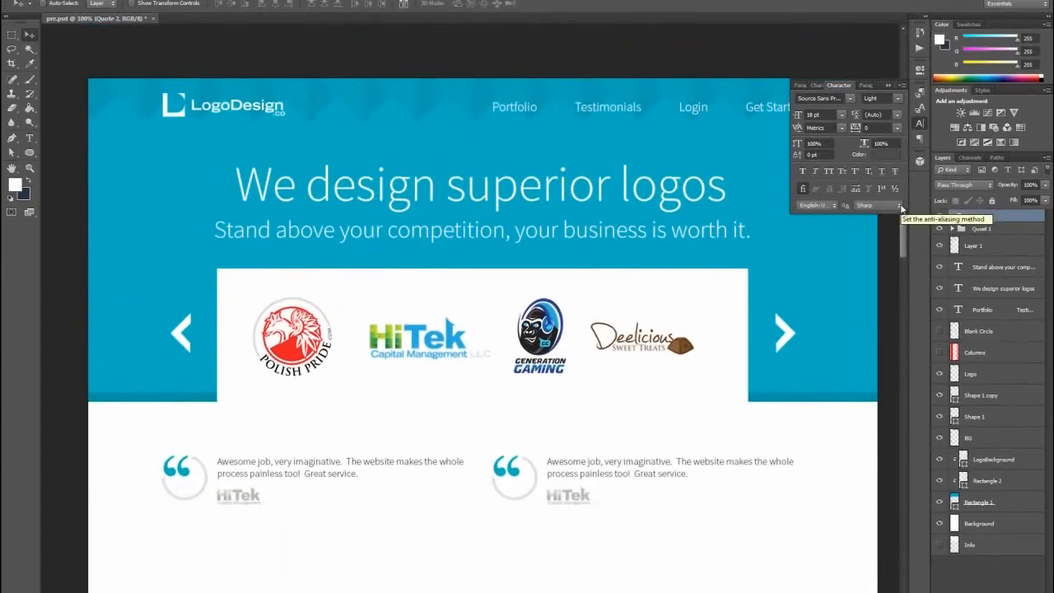
left_click_drag(901, 208, 920, 265)
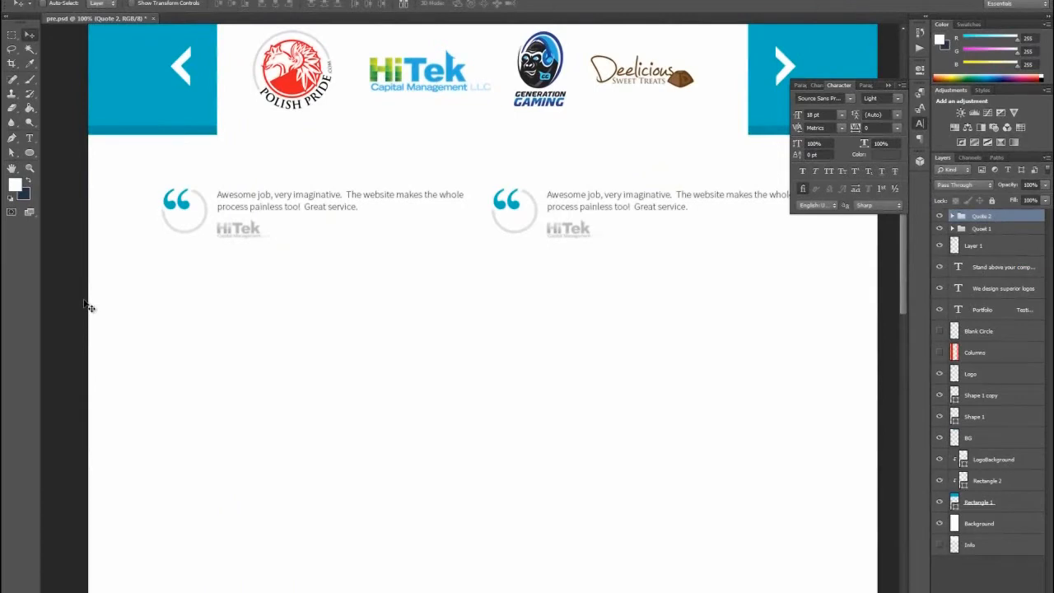
scroll(903, 302, "down", 1)
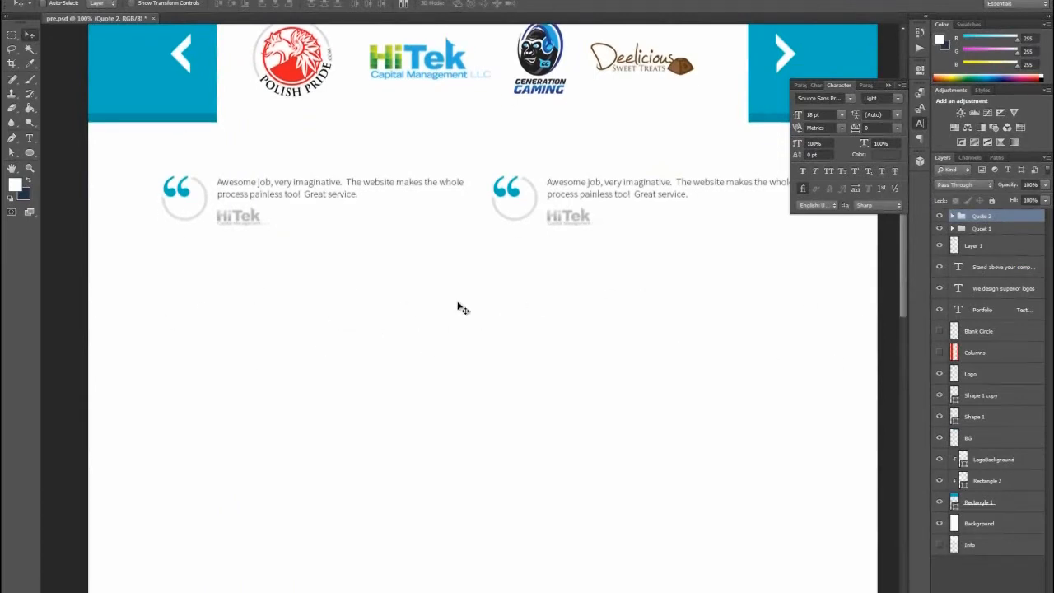
mouse_move(906, 279)
left_mouse_down()
mouse_move(902, 233)
mouse_move(902, 262)
left_mouse_up()
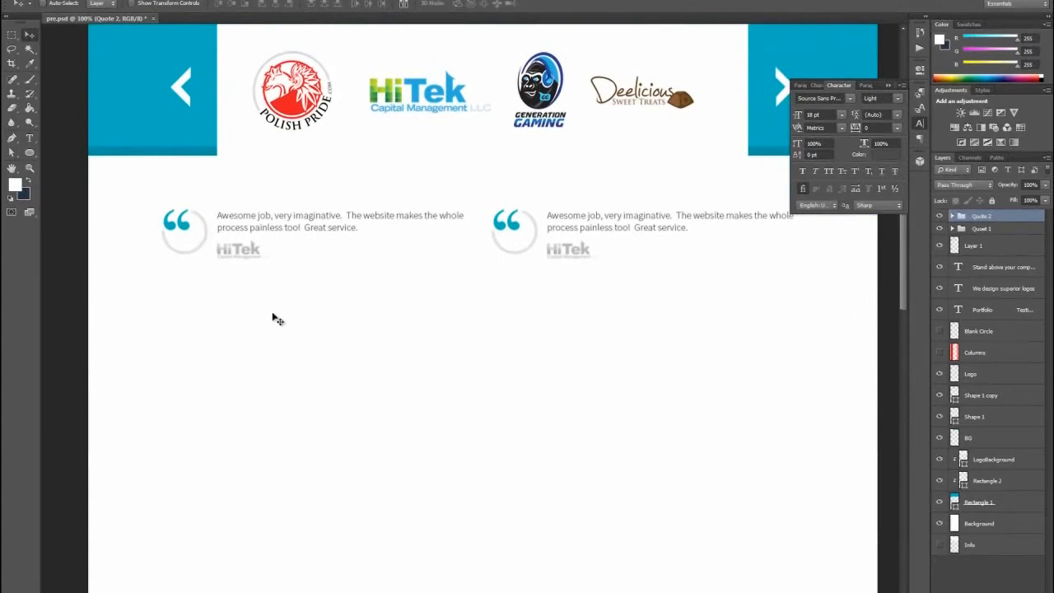
- Draw a full-width rectangle of about 1449 × 563 px below the two testimonials
scroll(291, 318, "down", 4)
left_click_drag(30, 153, 76, 150)
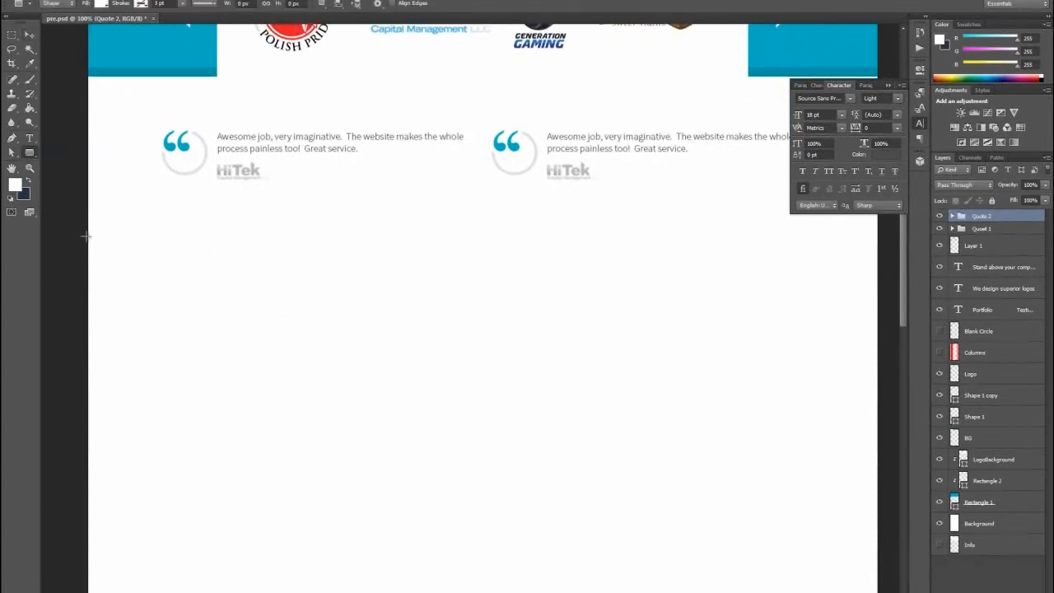
left_click_drag(87, 241, 881, 549)
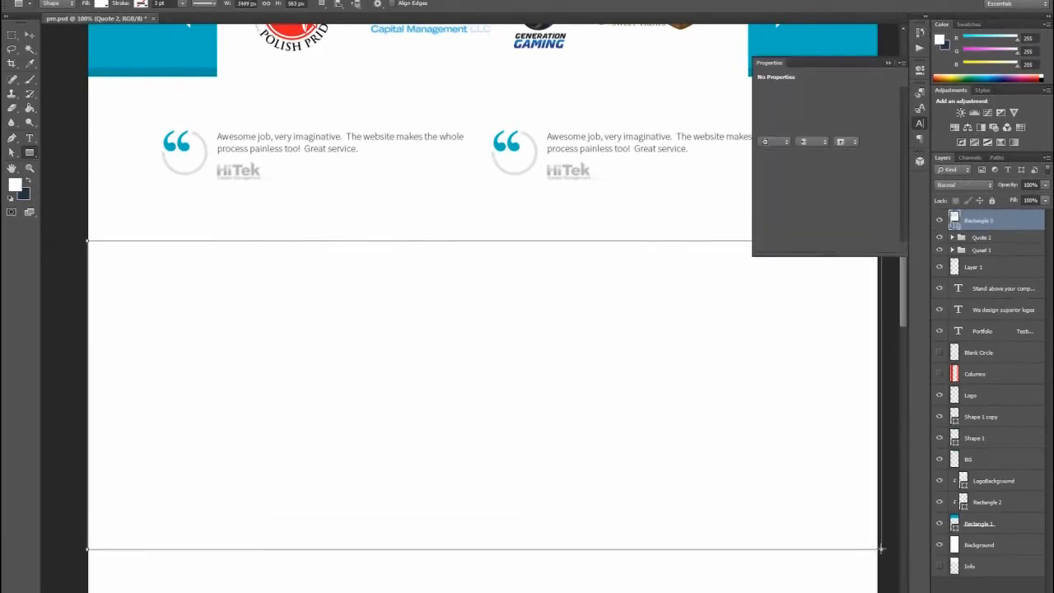
left_click(919, 71)
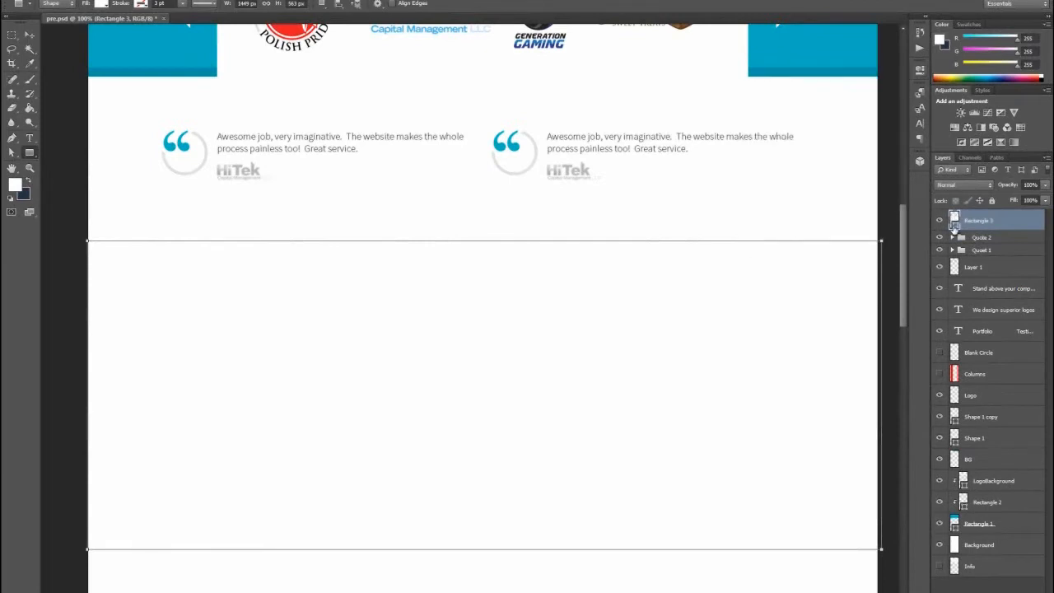
- Change the new rectangle's fill color to light gray #f0f0f0
double_click(952, 219)
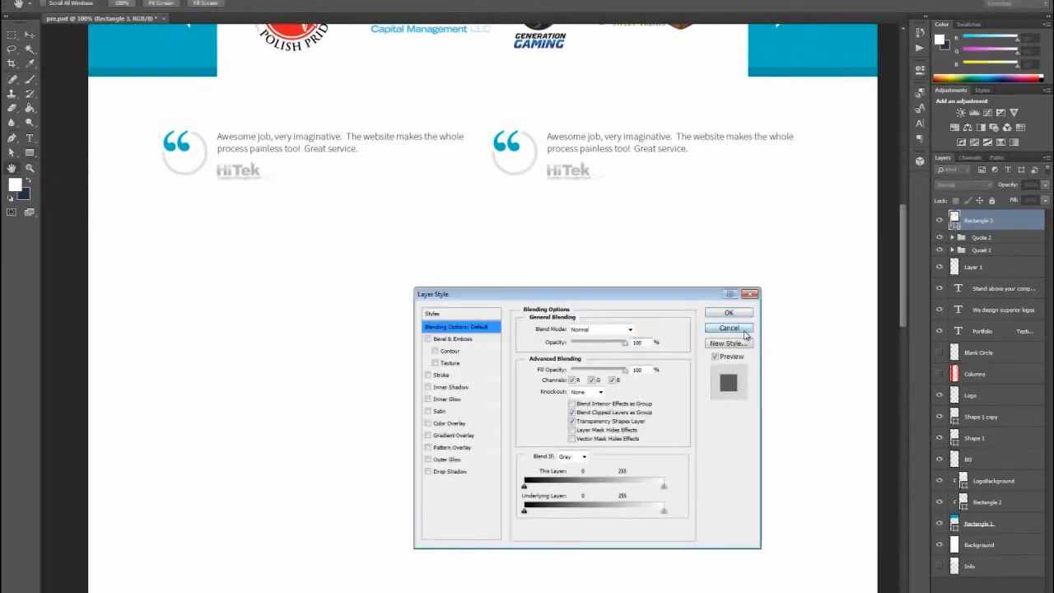
left_click(748, 328)
double_click(954, 223)
mouse_move(443, 252)
left_mouse_down()
mouse_move(394, 250)
mouse_move(416, 246)
left_mouse_up()
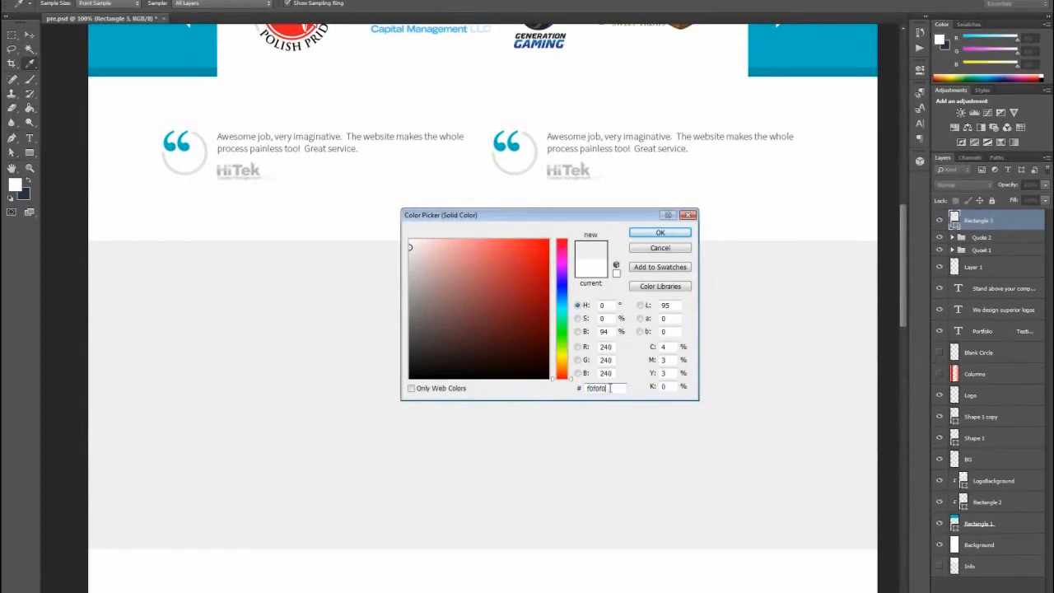
left_click(661, 233)
- Identify the header's zigzag pattern layer, BG, and duplicate it
key("v")
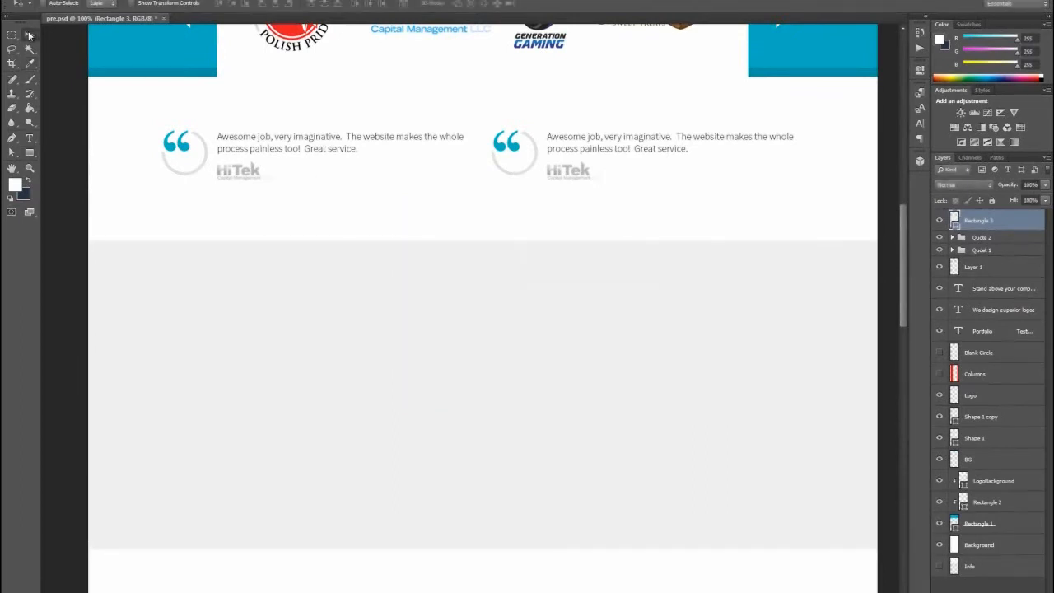
scroll(569, 305, "up", 4)
scroll(670, 313, "up", 1)
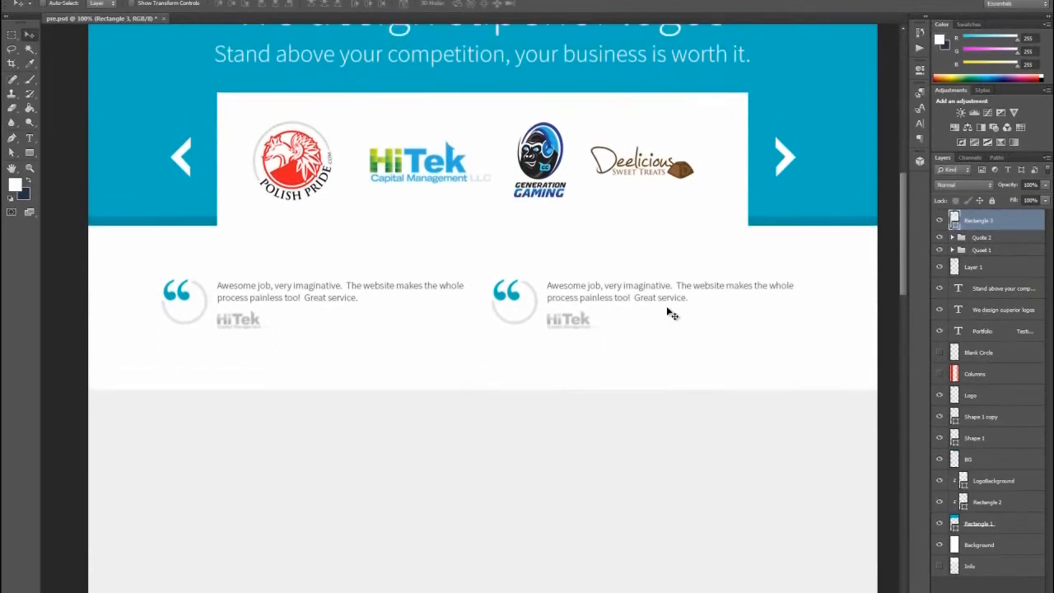
left_click_drag(903, 206, 900, 177)
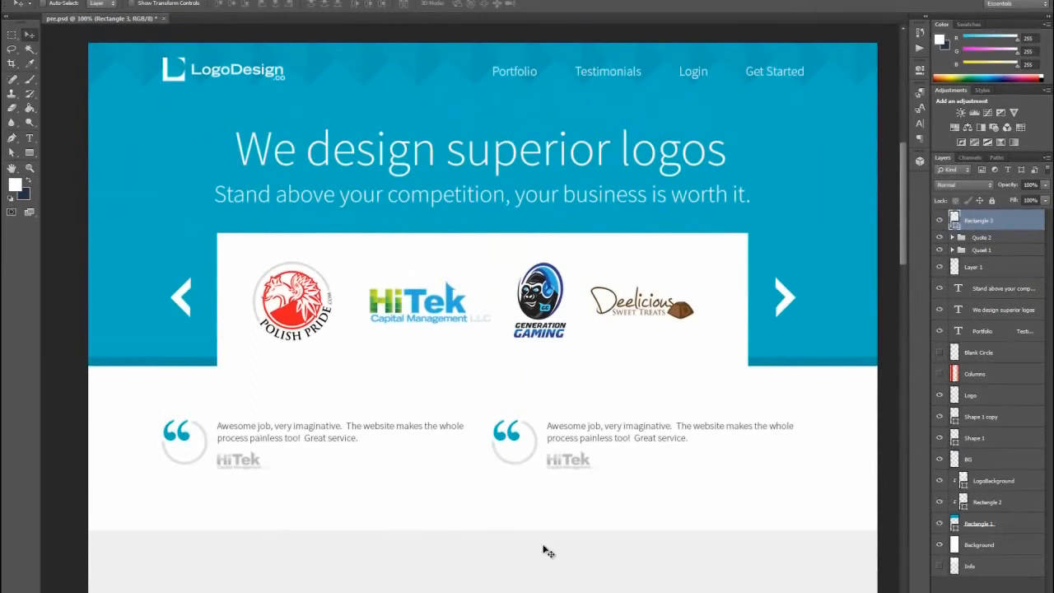
left_click(429, 66)
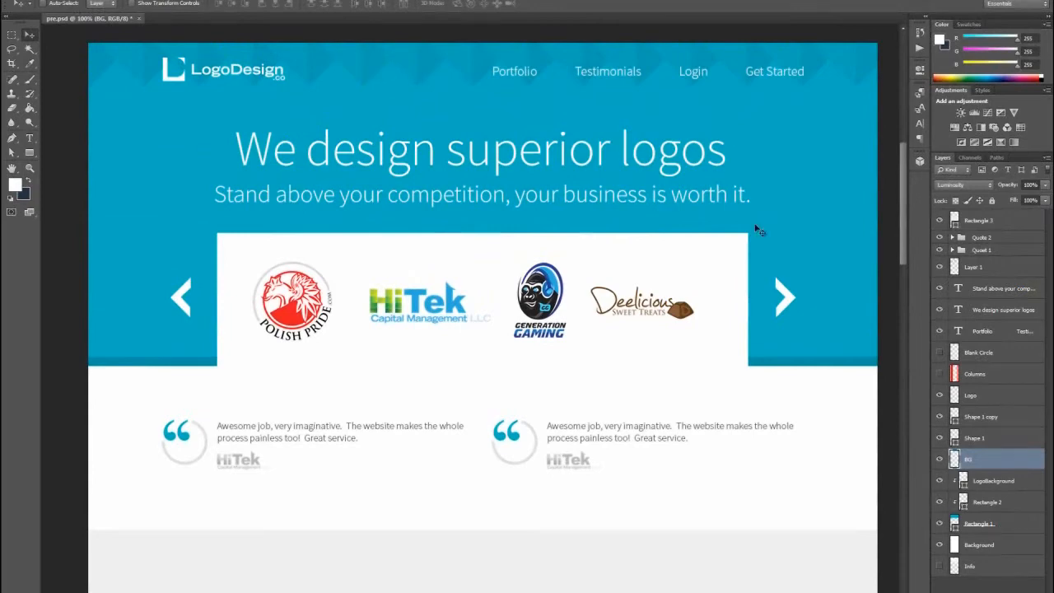
left_click(939, 461)
left_click(940, 461)
right_click(1002, 463)
left_click(1002, 466)
right_click(1002, 466)
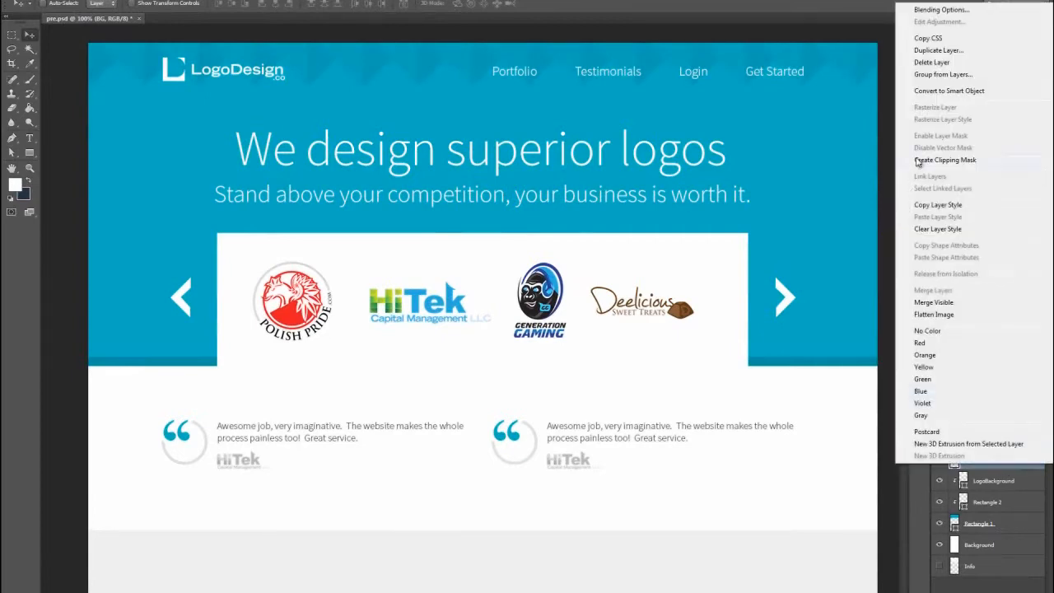
left_click(931, 52)
key("Return")
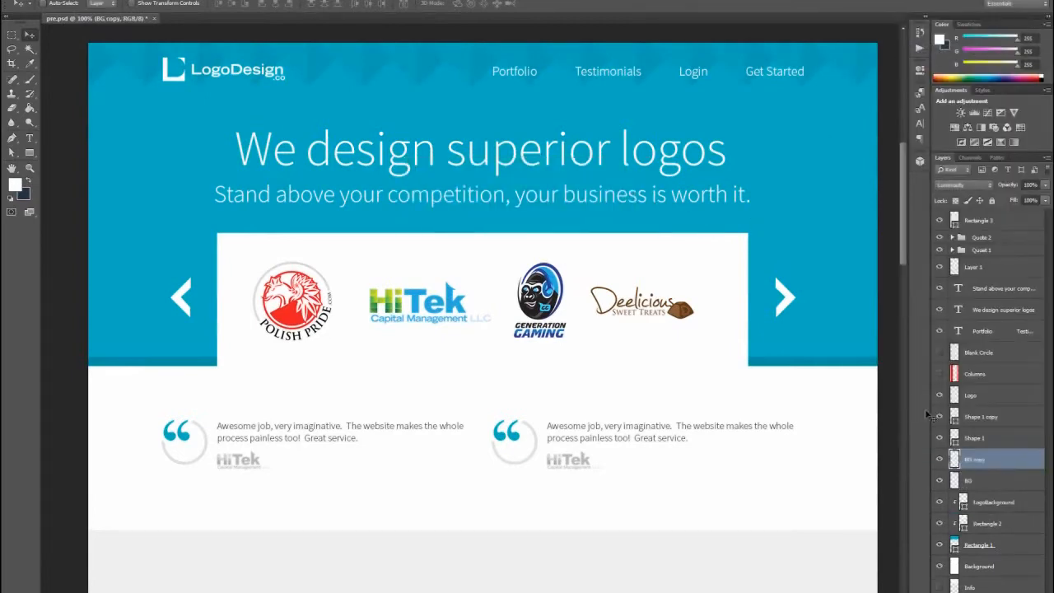
- Move the BG copy layer above the light gray rectangle's layer and clip it to that rectangle
left_click_drag(988, 463, 985, 220)
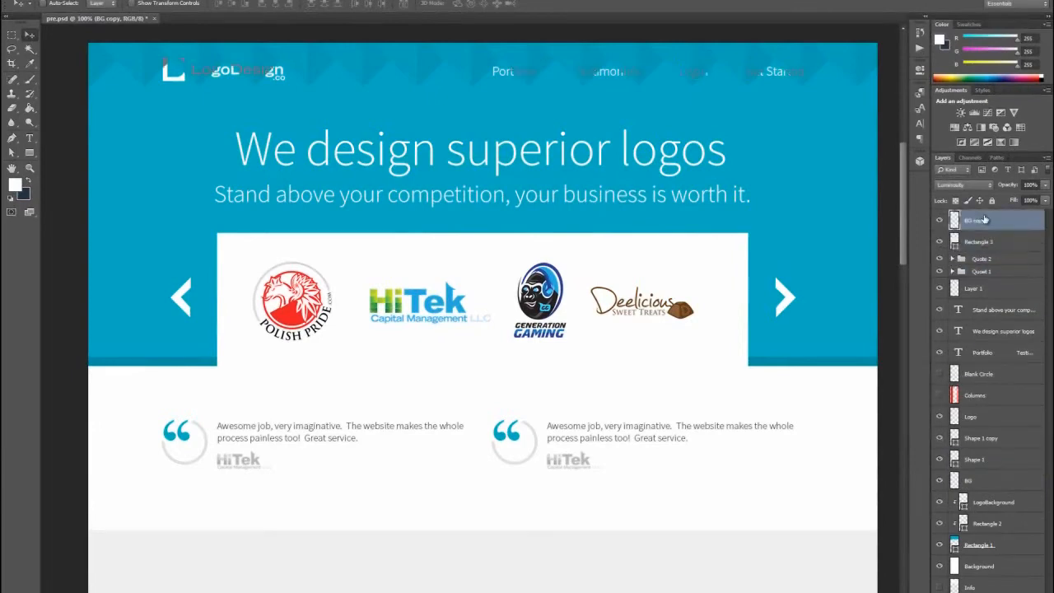
right_click(980, 226)
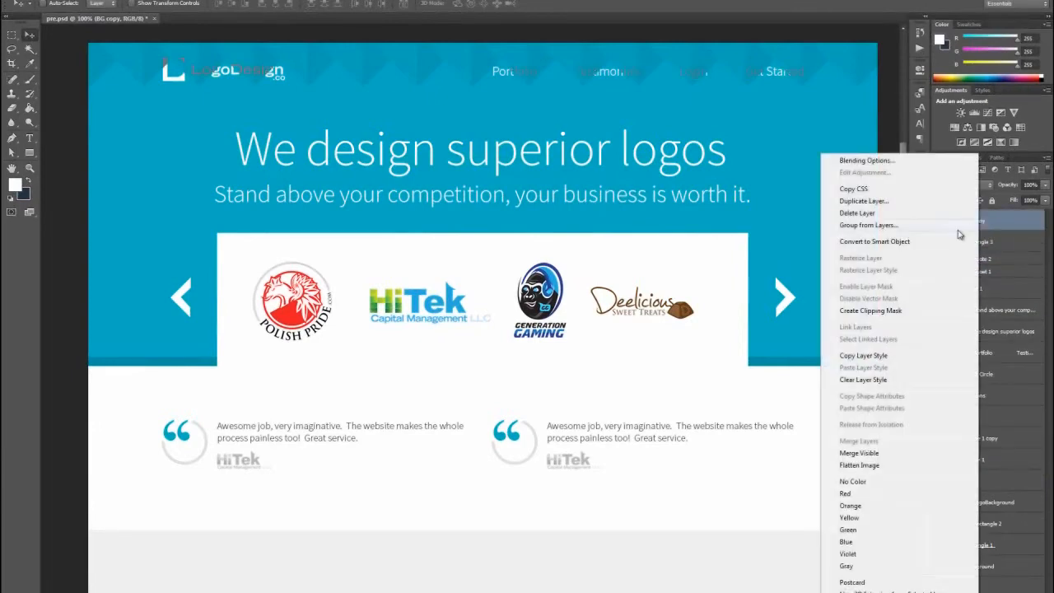
left_click(898, 312)
- Align the zigzag pattern copy with the upper edge of the light gray section and set its opacity to 10%
left_click_drag(435, 116, 525, 556)
scroll(535, 494, "down", 5)
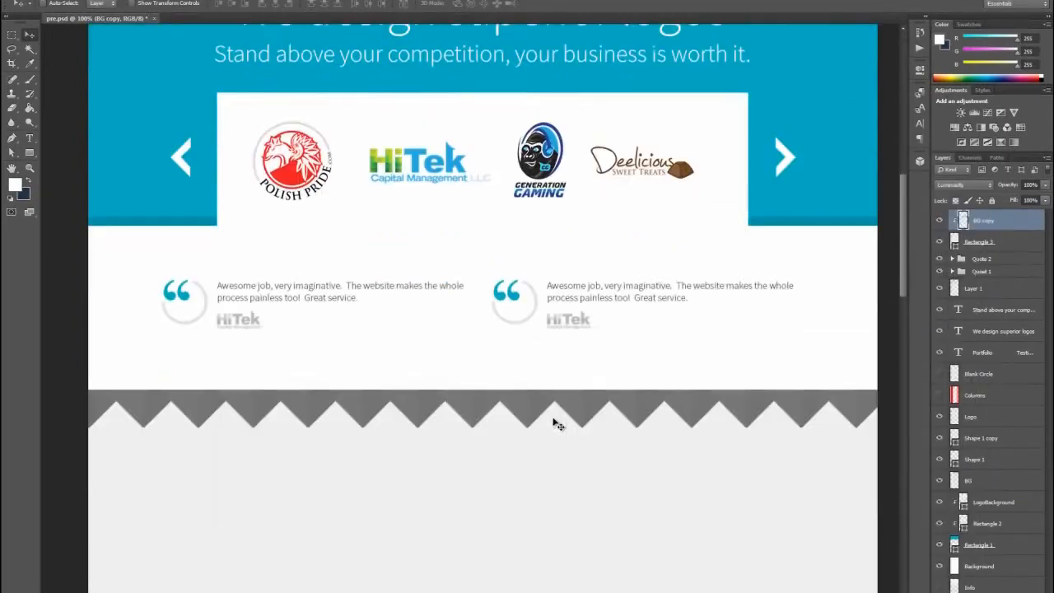
left_click_drag(524, 332, 526, 328)
left_click(1044, 185)
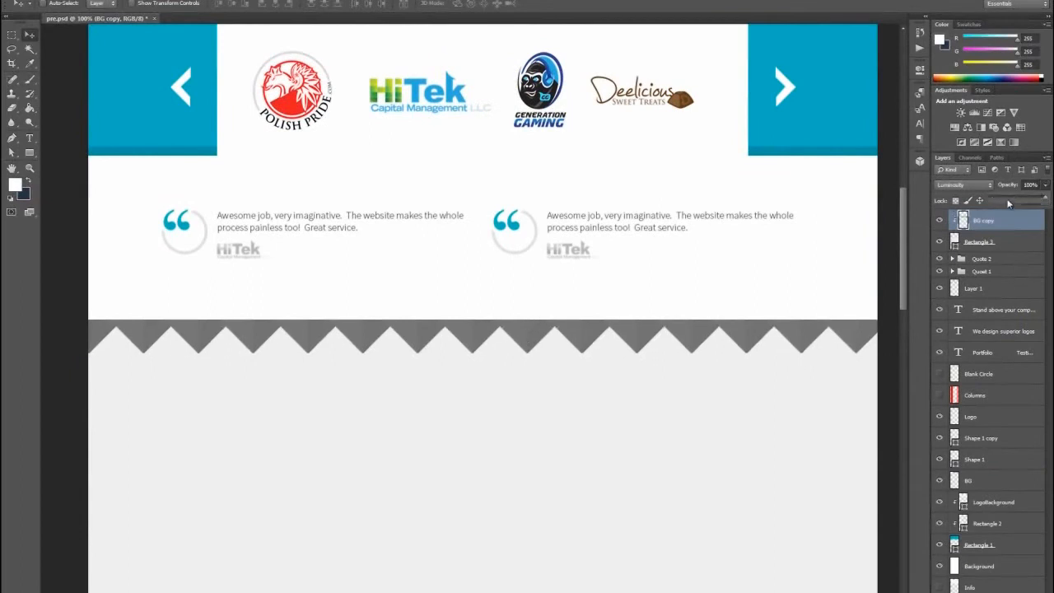
left_click(995, 199)
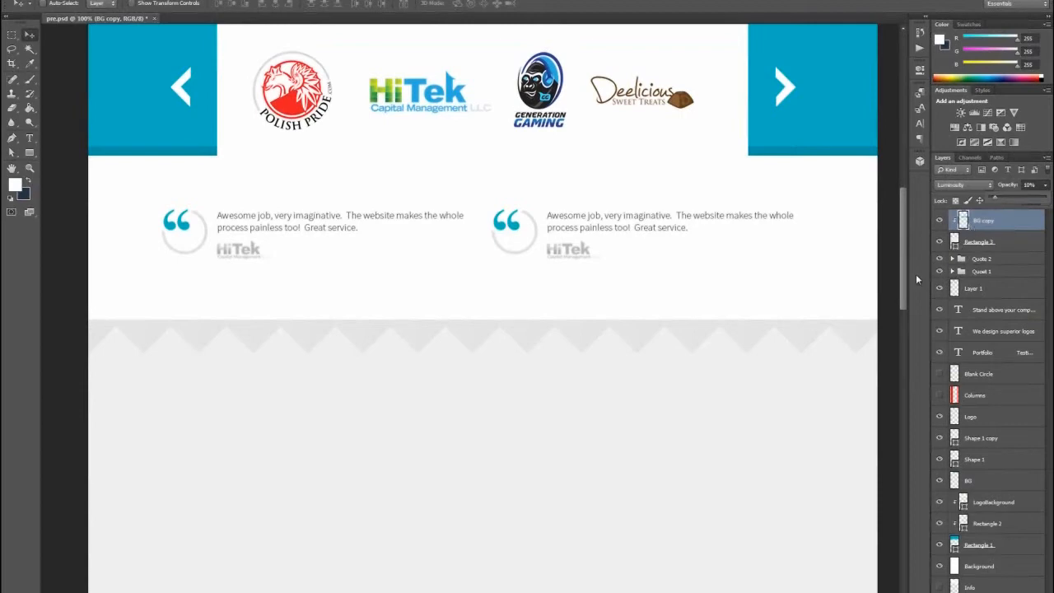
- Duplicate the header's "We design superior logos" headline text layer within the same document
mouse_move(902, 282)
left_mouse_down()
mouse_move(906, 222)
mouse_move(903, 292)
left_mouse_up()
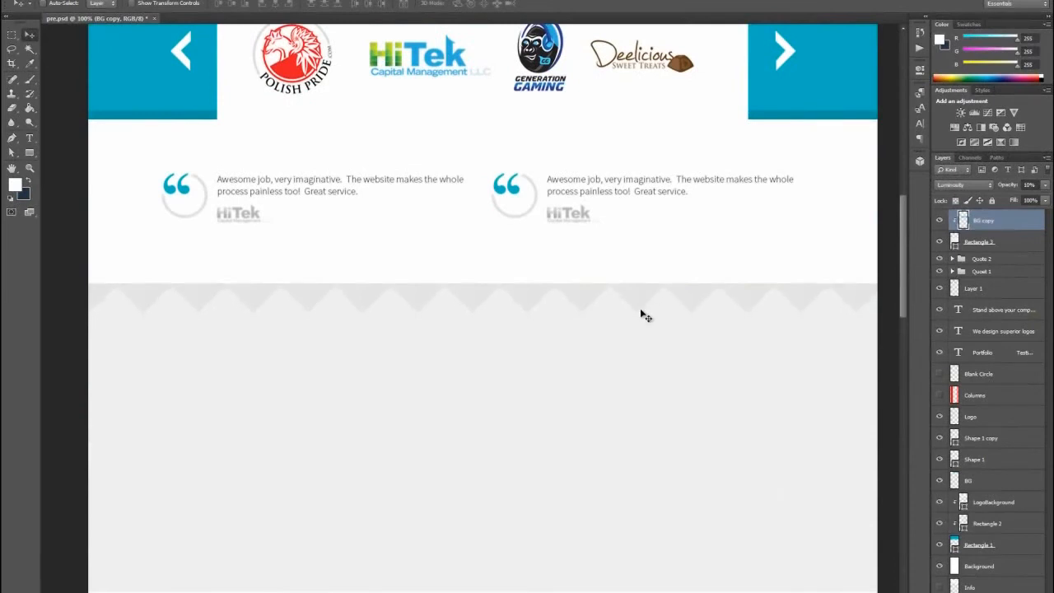
scroll(643, 316, "down", 2)
scroll(689, 327, "up", 5)
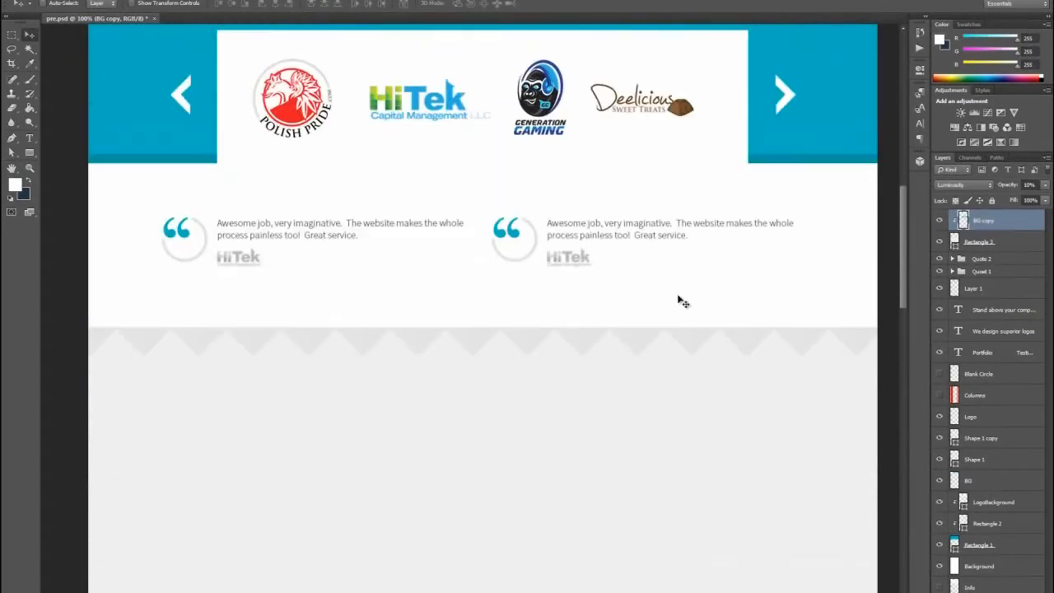
scroll(674, 304, "up", 1)
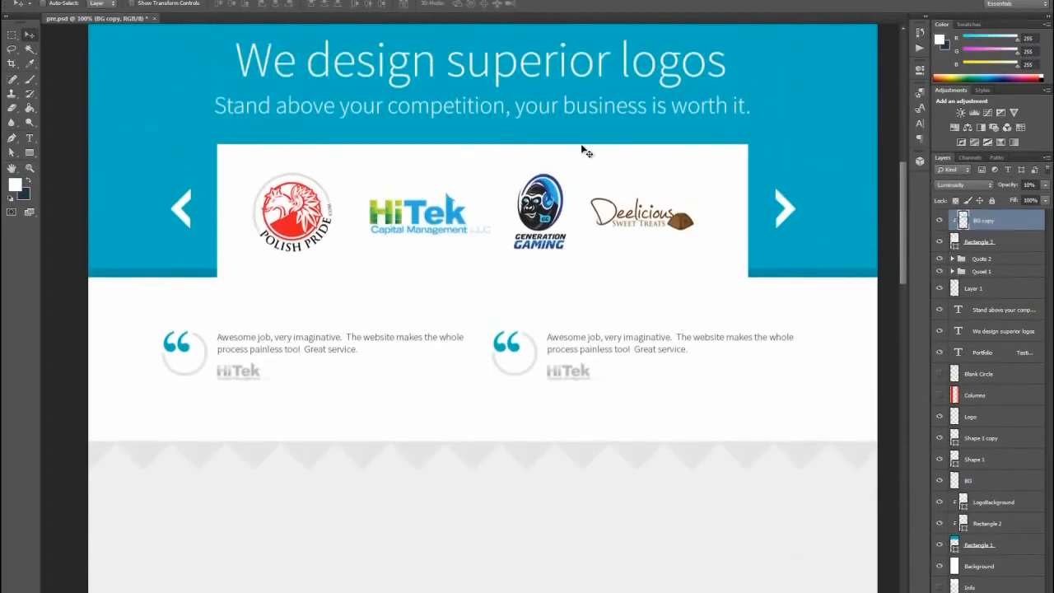
left_click(420, 66)
scroll(629, 455, "down", 1)
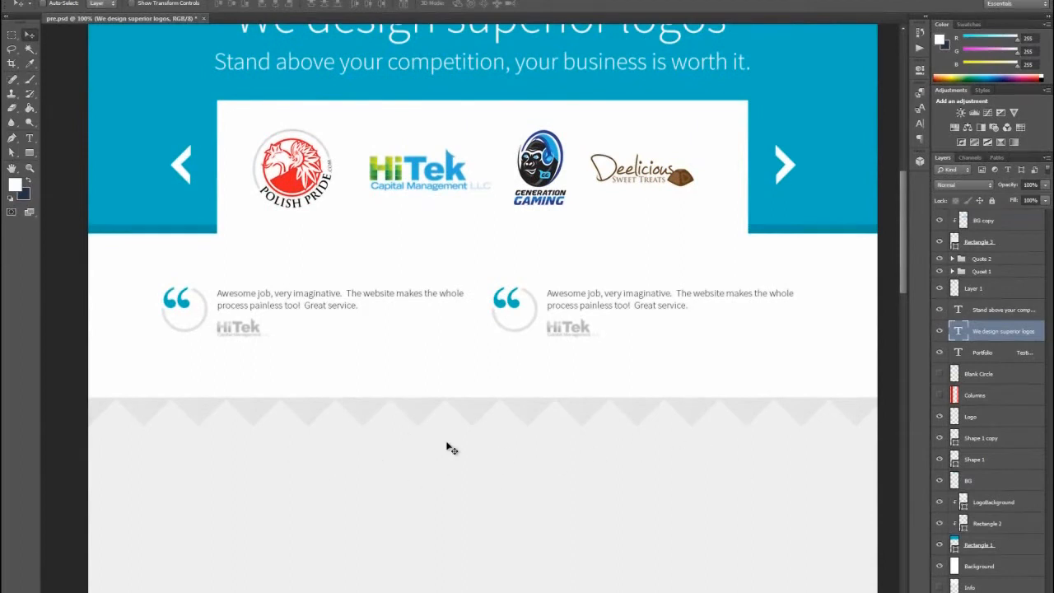
scroll(516, 447, "up", 1)
scroll(673, 504, "down", 1)
scroll(499, 426, "up", 2)
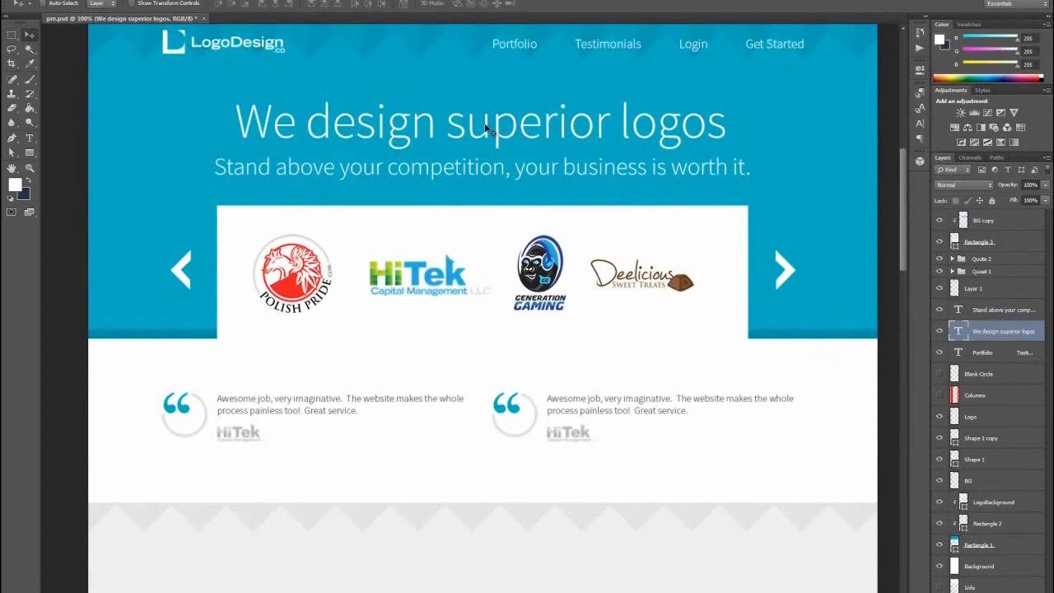
right_click(989, 338)
left_click(871, 156)
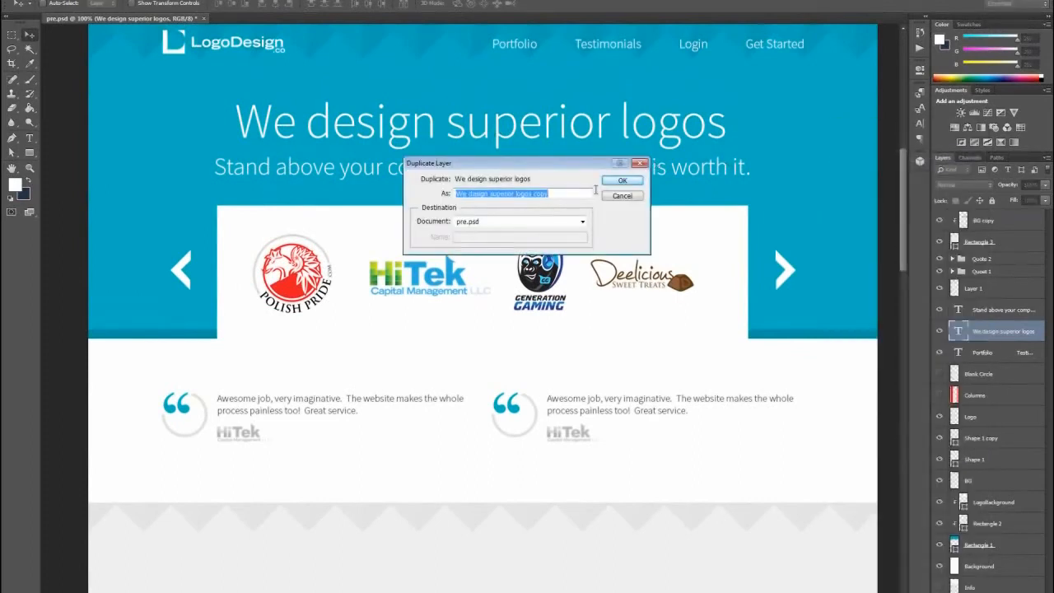
key("Return")
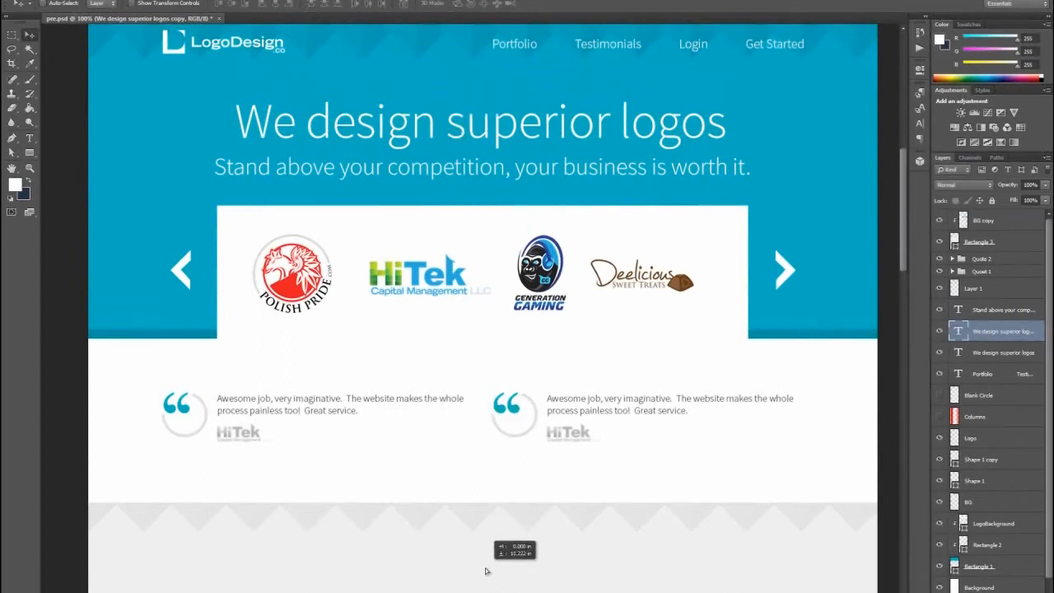
- Bring the headline copy to the top of the layer stack and position it just below the zigzag in the gray section
left_click_drag(982, 332, 980, 218)
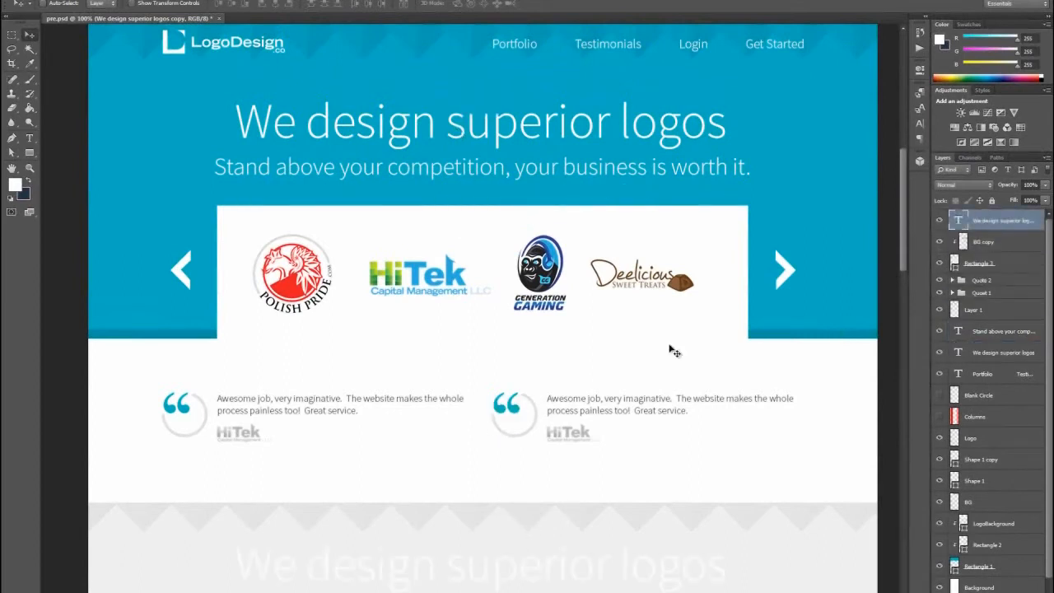
scroll(516, 415, "down", 5)
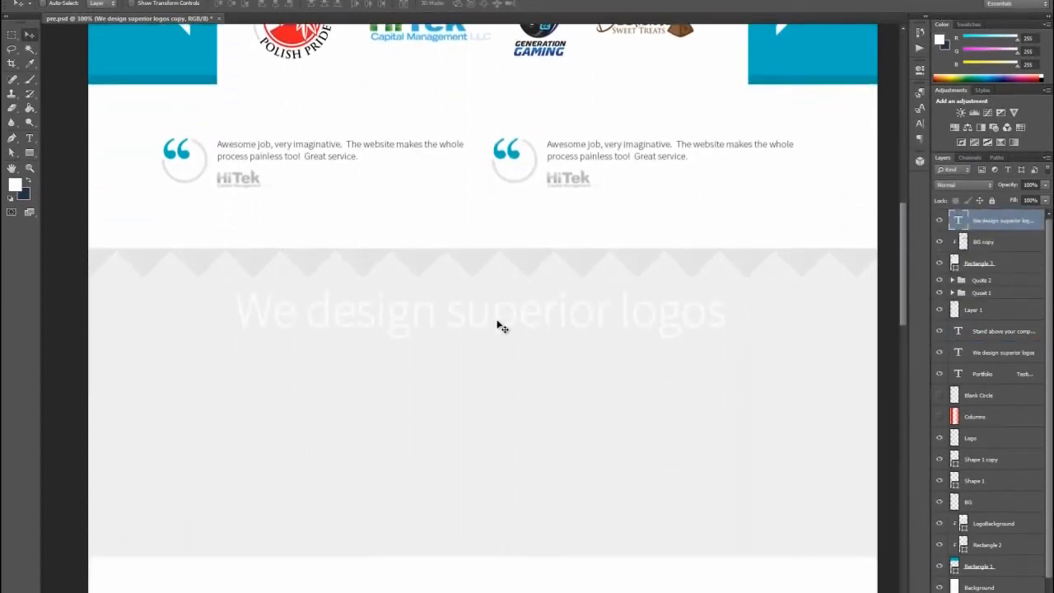
left_click_drag(500, 325, 498, 330)
- Replace the copied headline's text with "Let us take care of your visual identity"
left_click(30, 137)
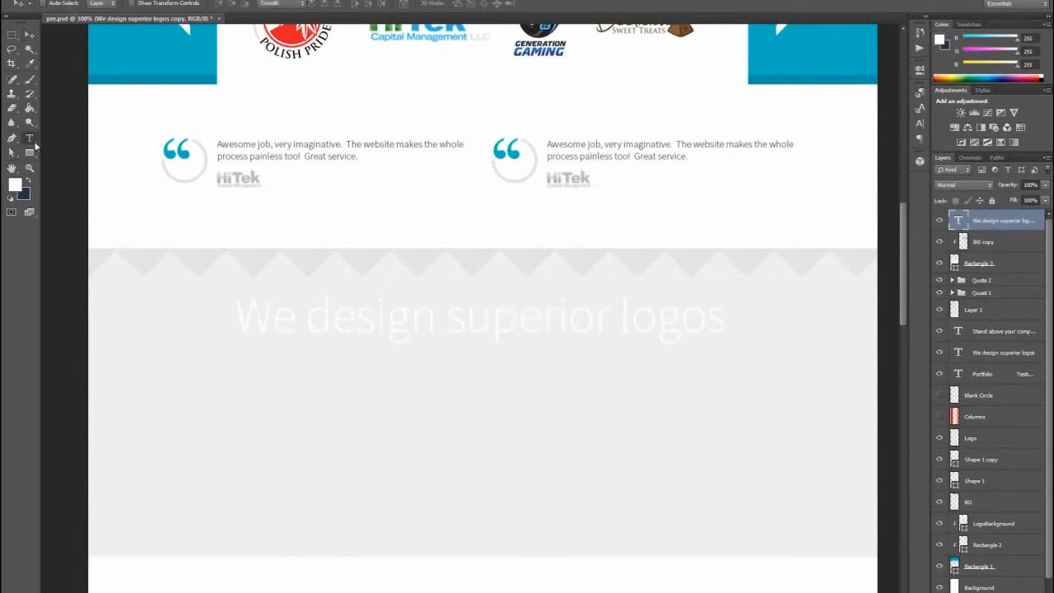
left_click(460, 321)
key("ctrl+a")
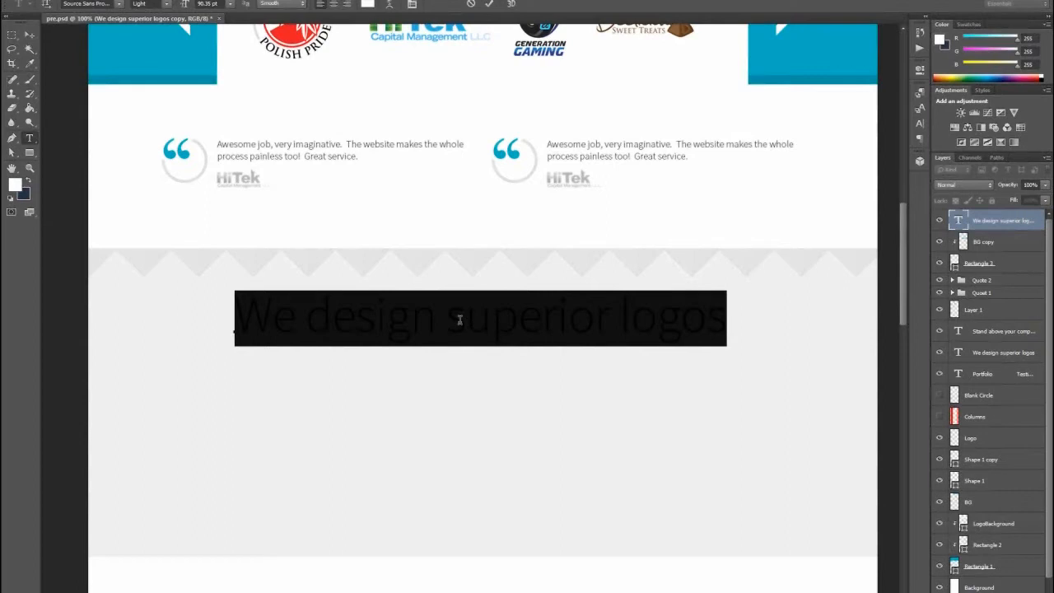
type("Let us take")
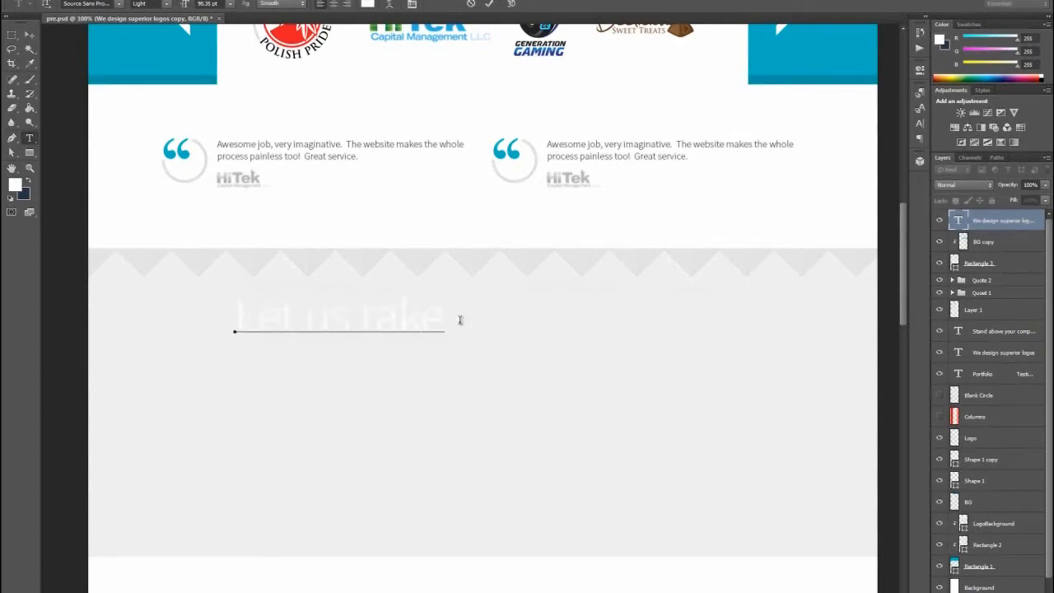
type(" care of your visiual ide")
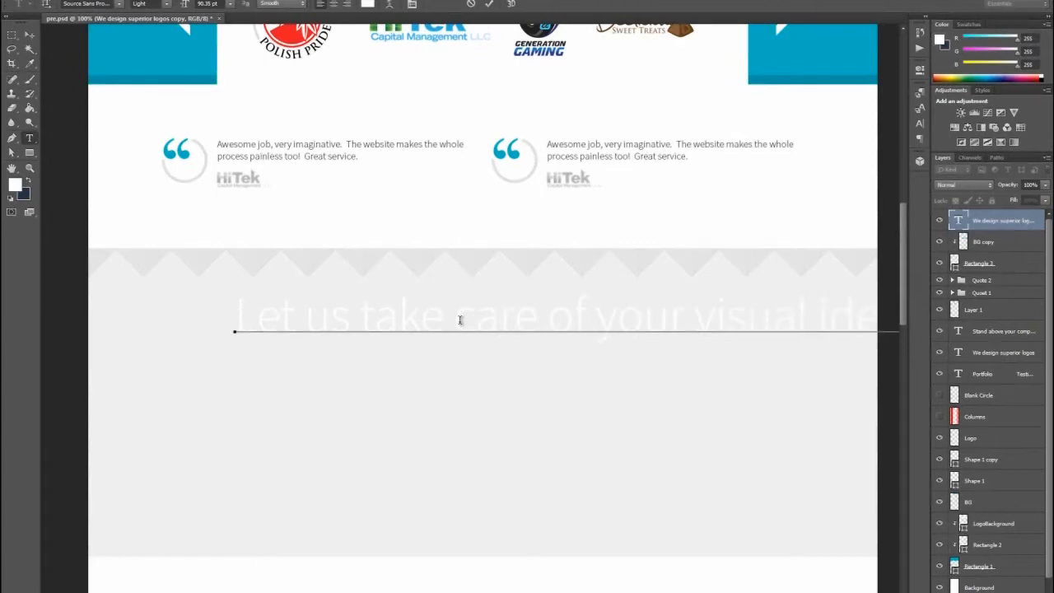
left_click(29, 34)
- Change the new heading's text color to black, #000000
left_click(32, 142)
left_click(367, 5)
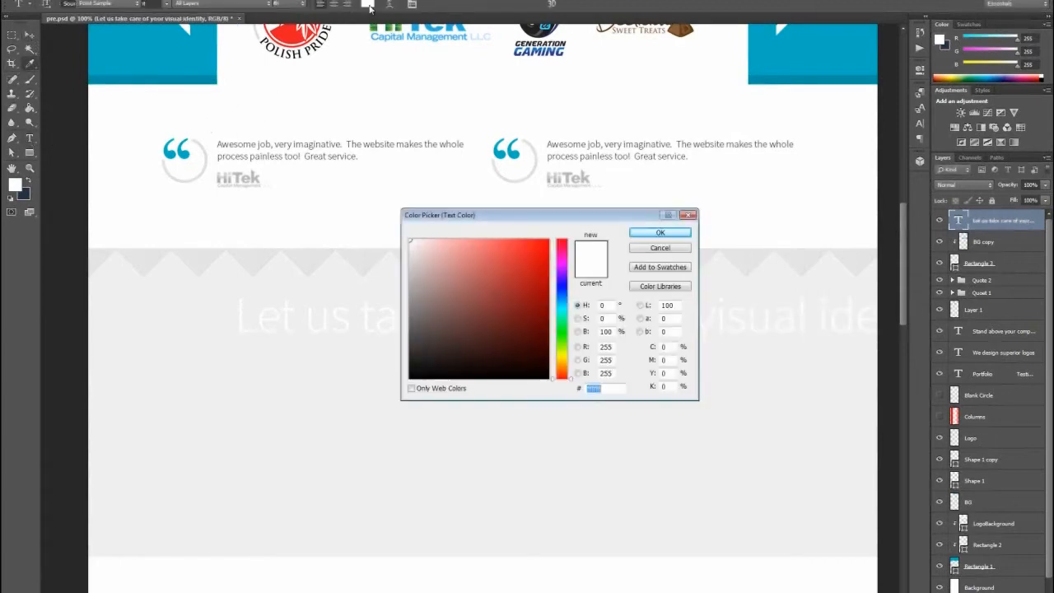
left_click_drag(423, 360, 398, 361)
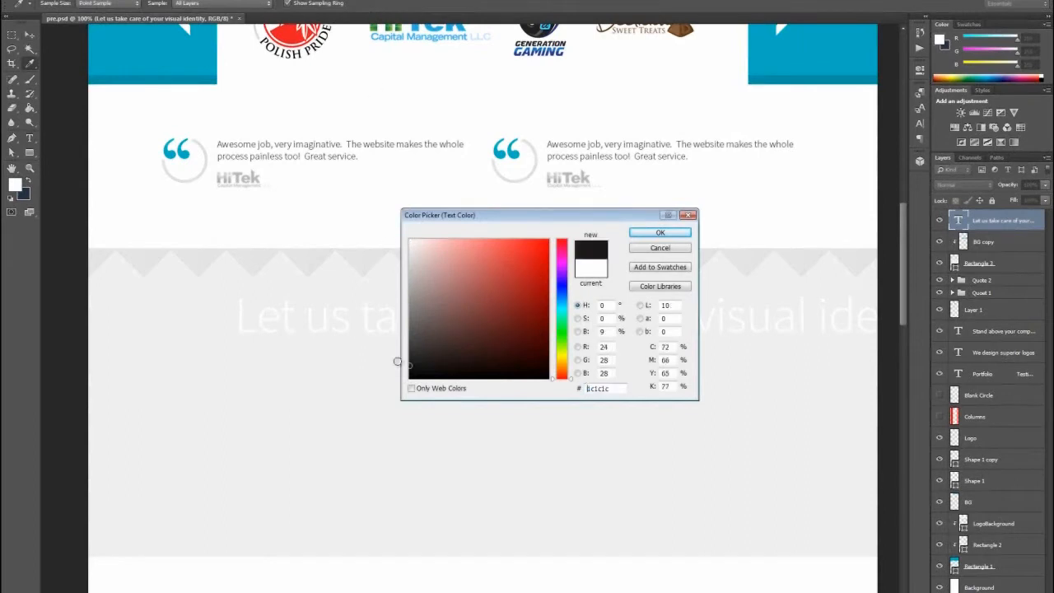
left_click(671, 233)
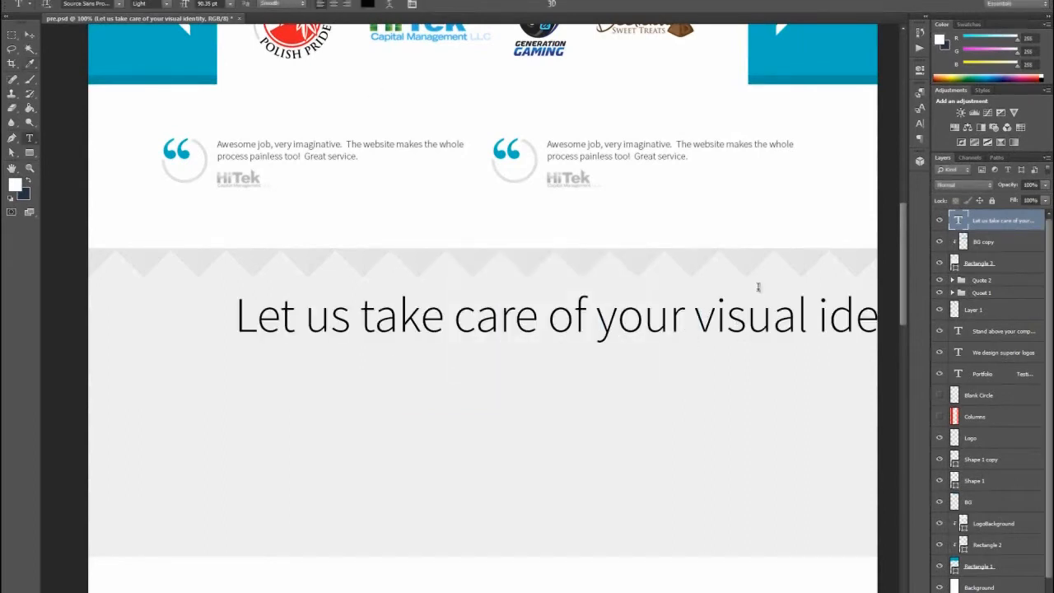
- Show the Columns guide layer and move it to the top of the layer stack
left_click(29, 35)
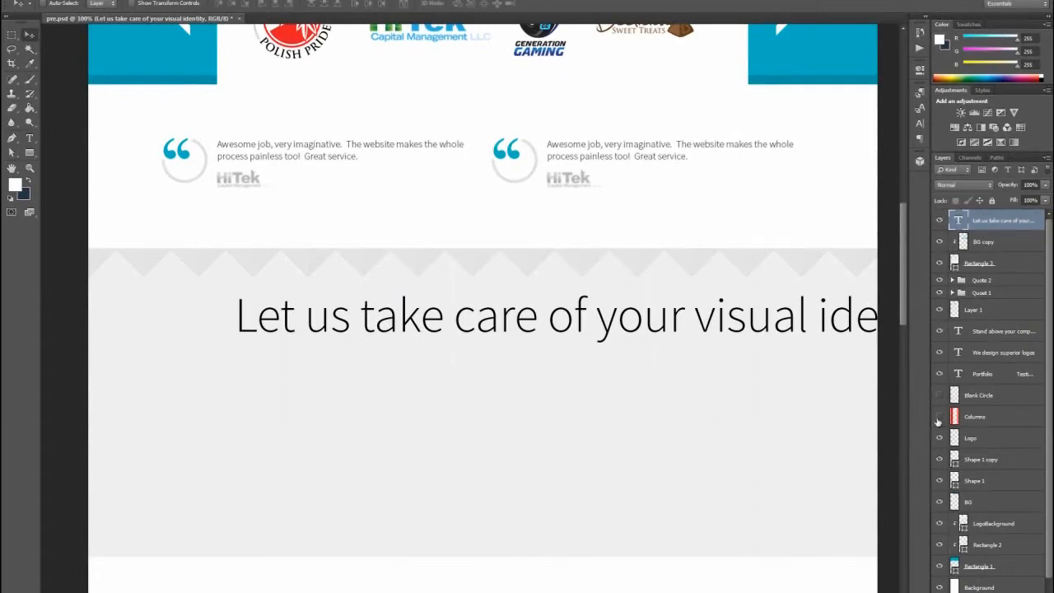
left_click(939, 416)
left_click_drag(993, 425, 993, 221)
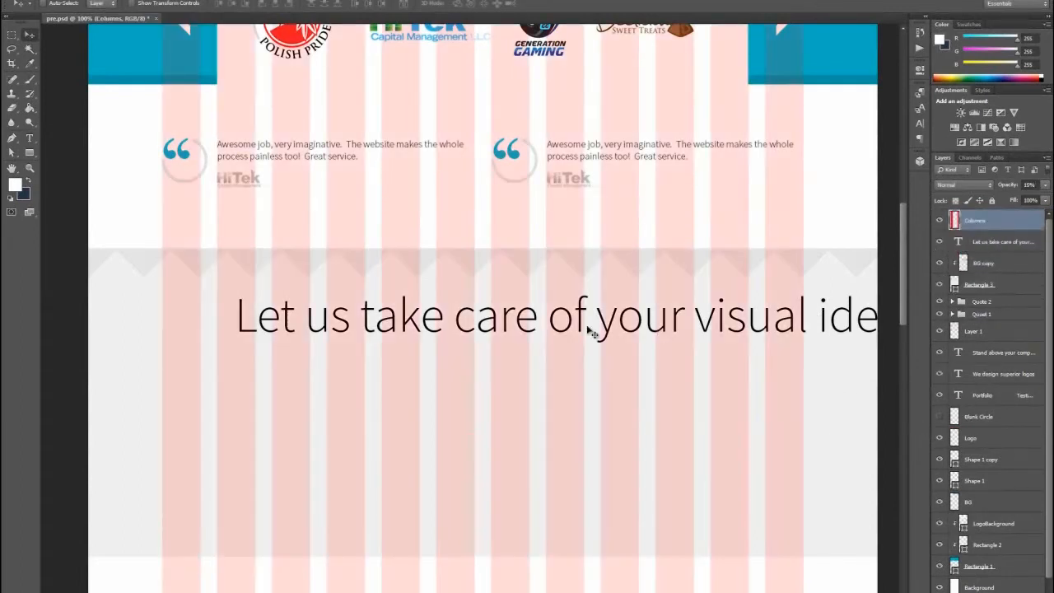
- Scale the gray section's heading down to about 58% and center it horizontally on the column grid
left_click(853, 328)
key("ctrl+t")
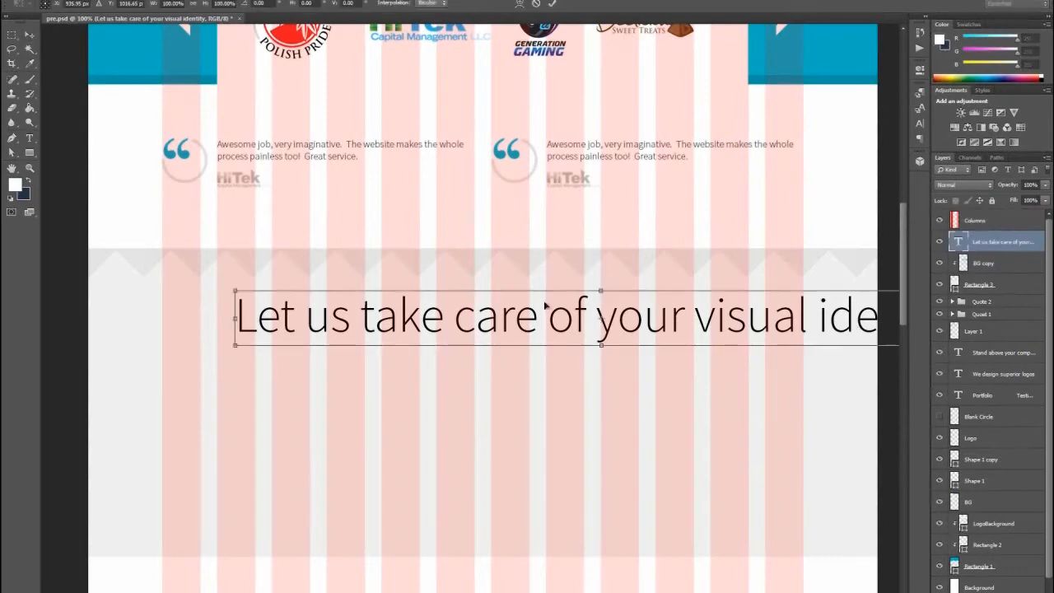
left_click_drag(236, 289, 355, 302)
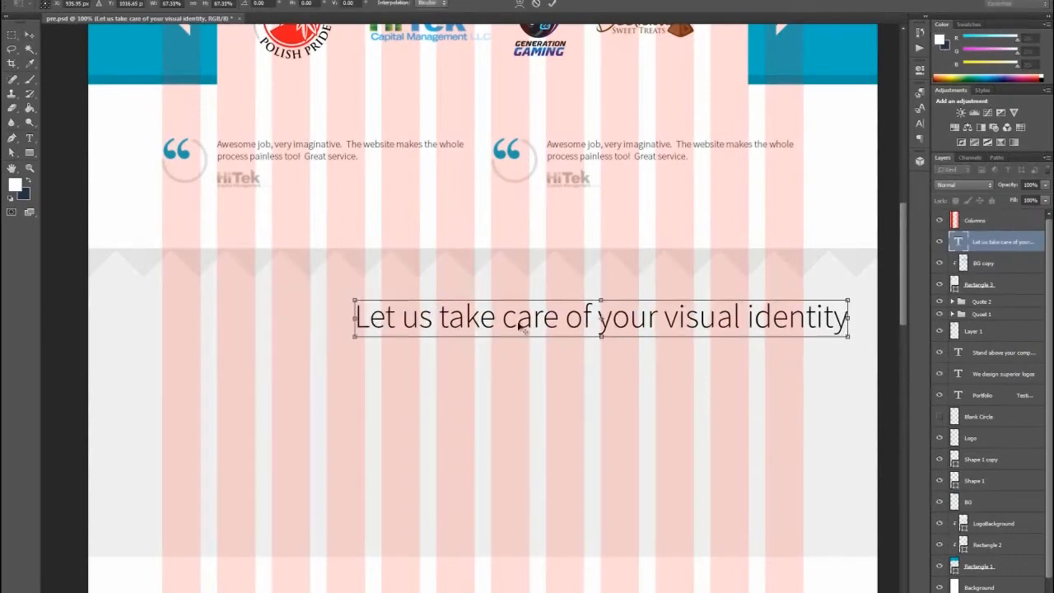
left_click_drag(489, 323, 414, 324)
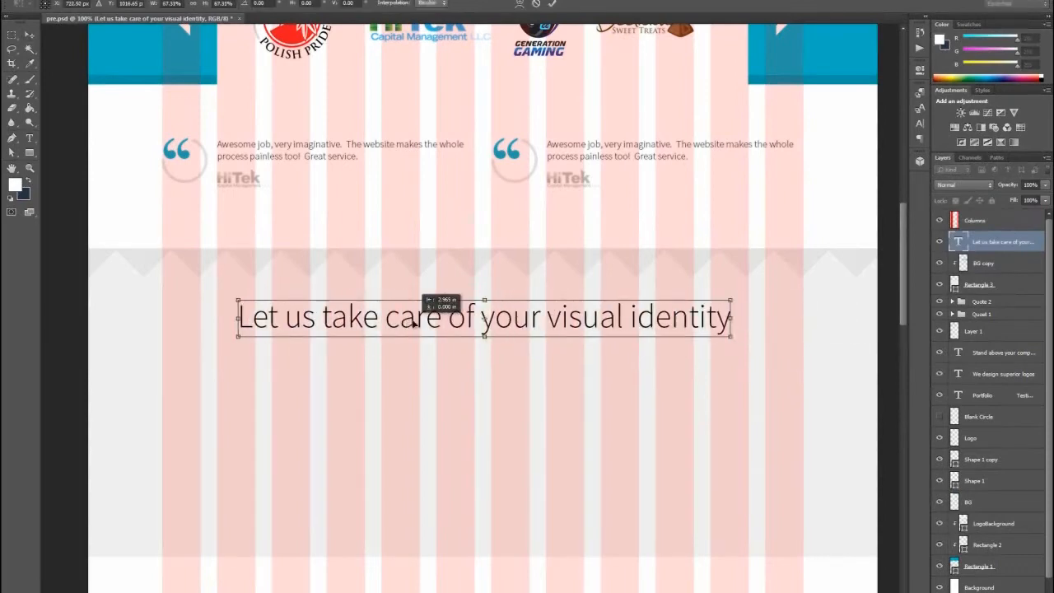
left_click_drag(730, 337, 720, 335)
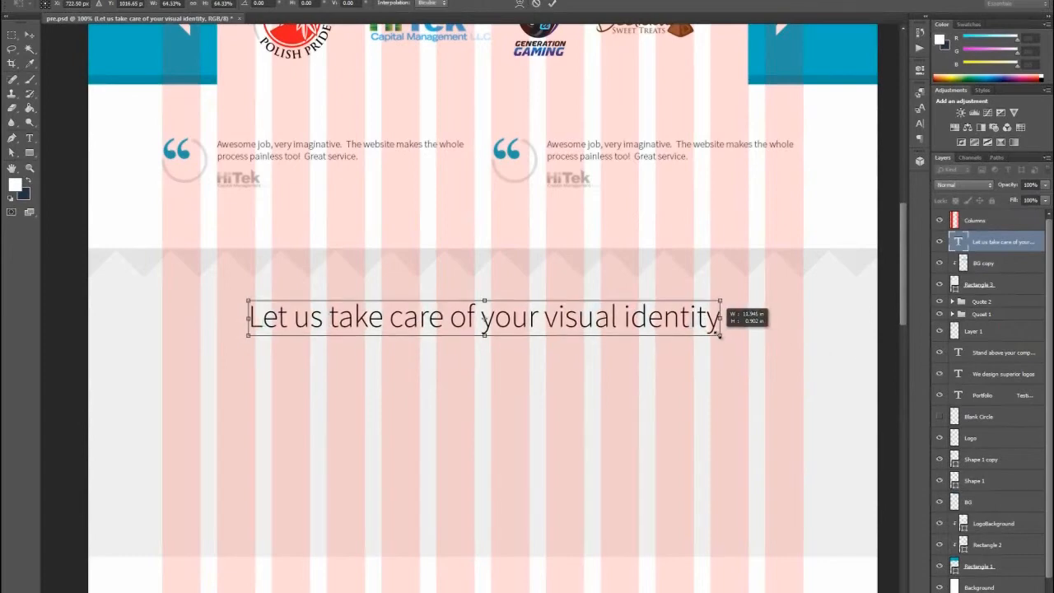
left_click_drag(720, 335, 723, 335)
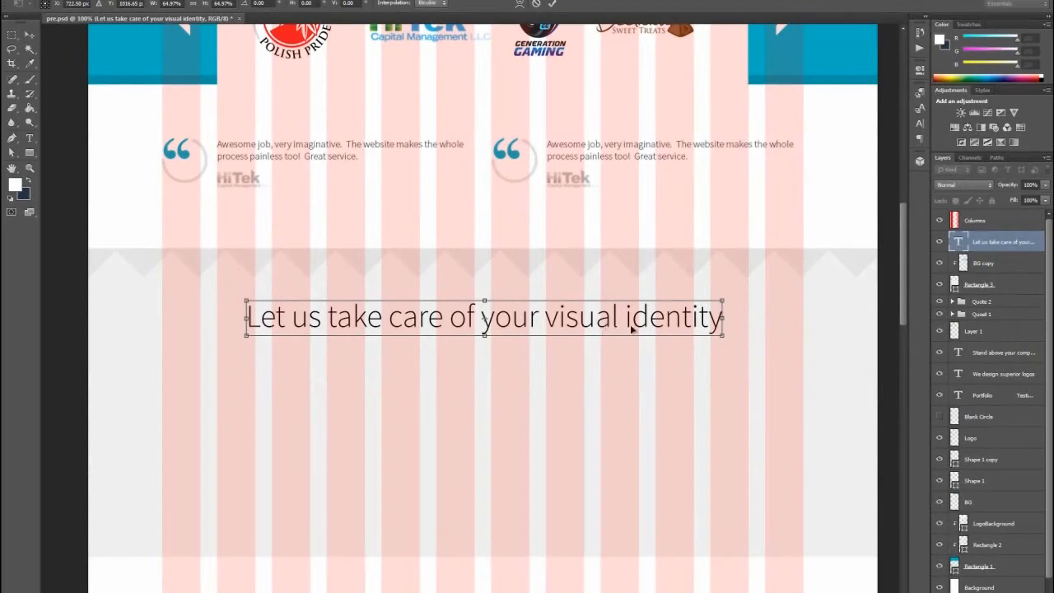
left_click_drag(723, 335, 698, 334)
left_click(34, 33)
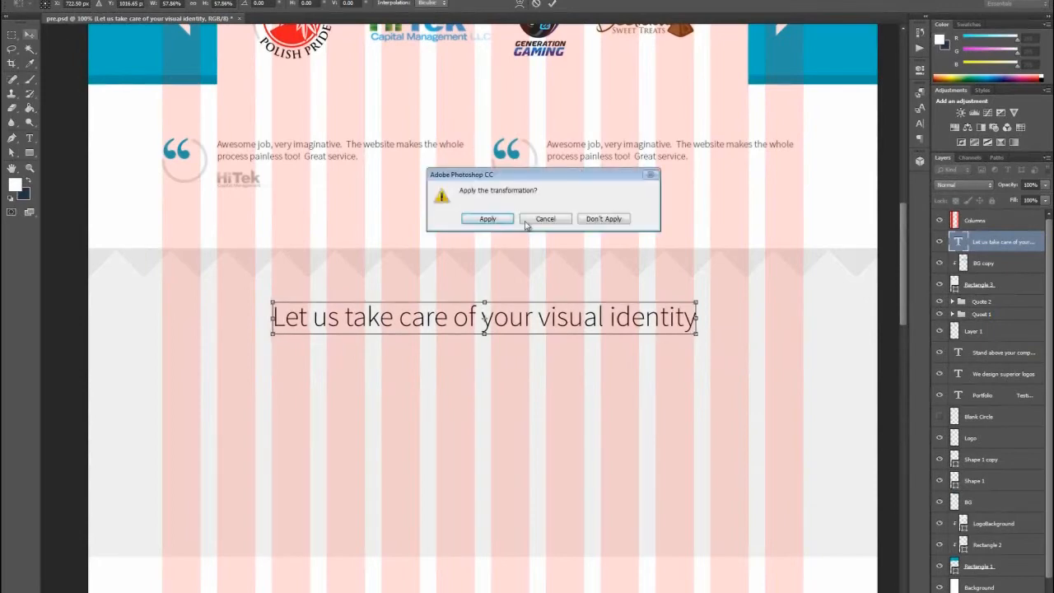
left_click(483, 221)
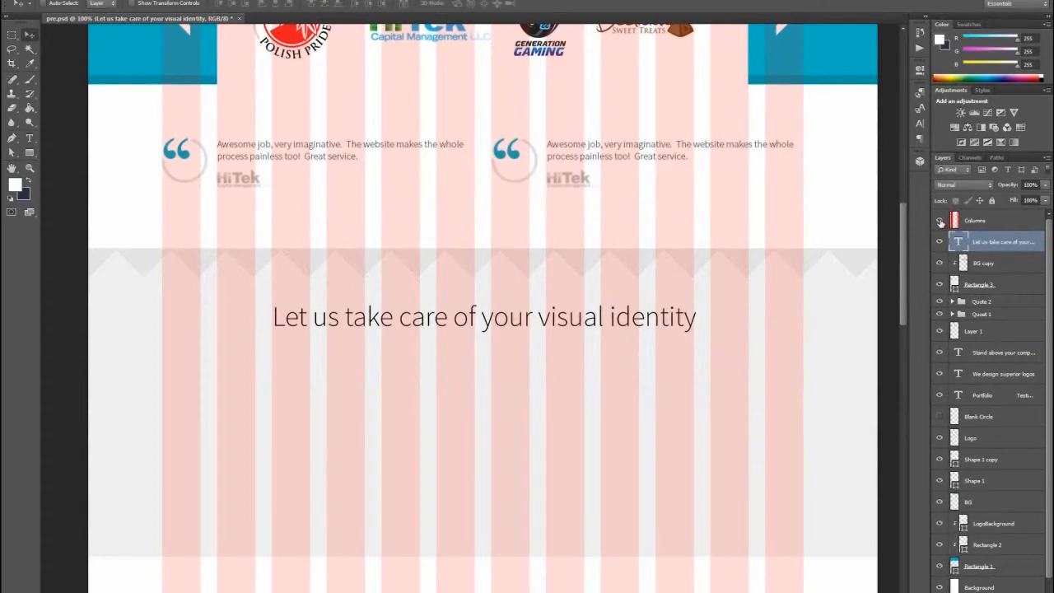
- Toggle the Columns guide layer to check the heading's alignment, leaving the guides hidden
left_click(940, 220)
left_click(939, 221)
left_click(940, 221)
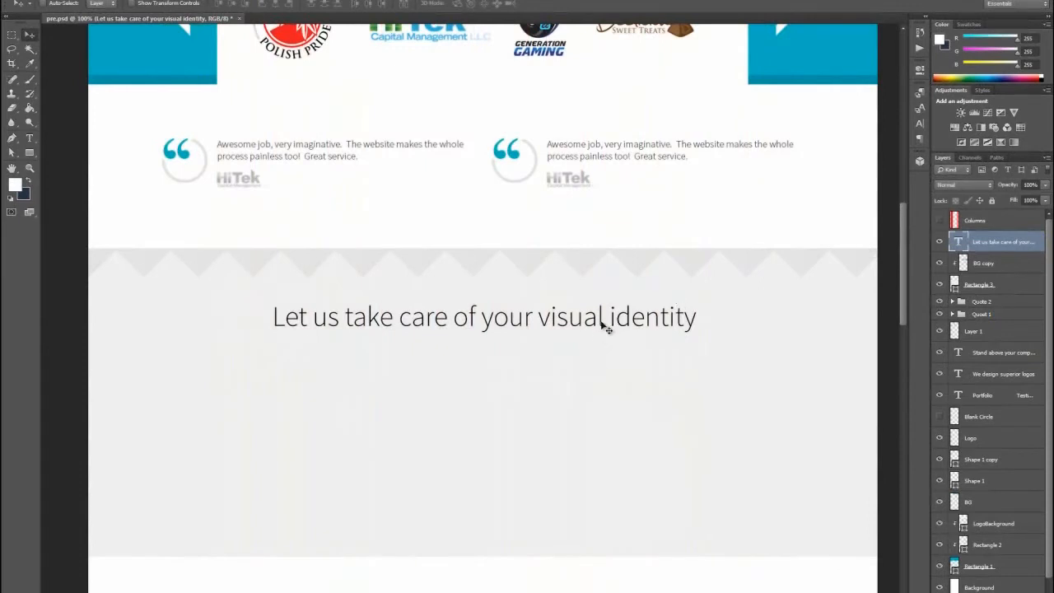
- Recolor the words "visual identity" with the header's blue, #00afc4, and move the whole heading slightly up toward the zigzag
left_click(30, 139)
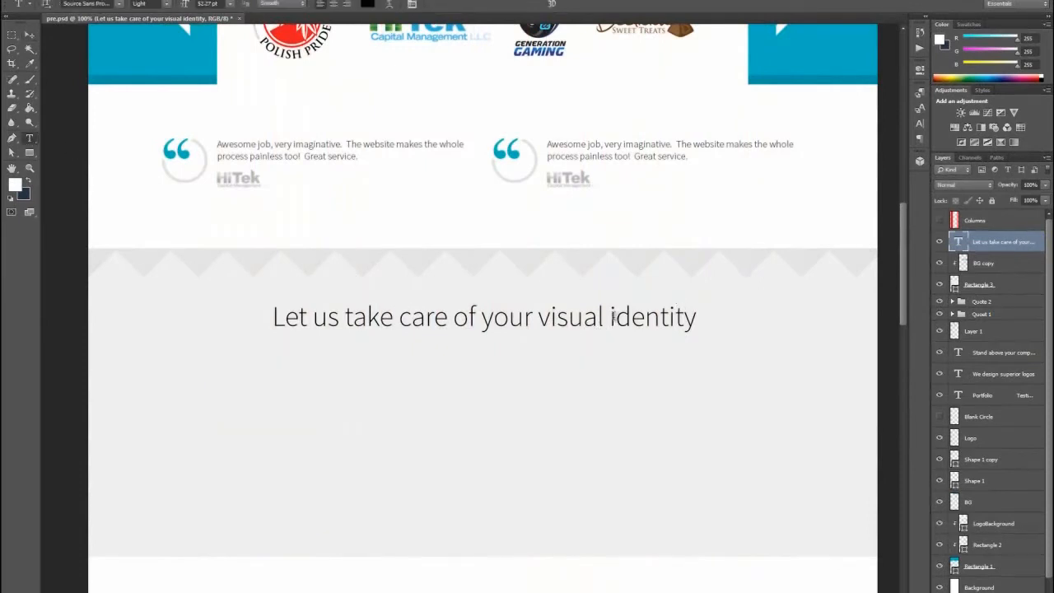
left_click_drag(536, 316, 680, 322)
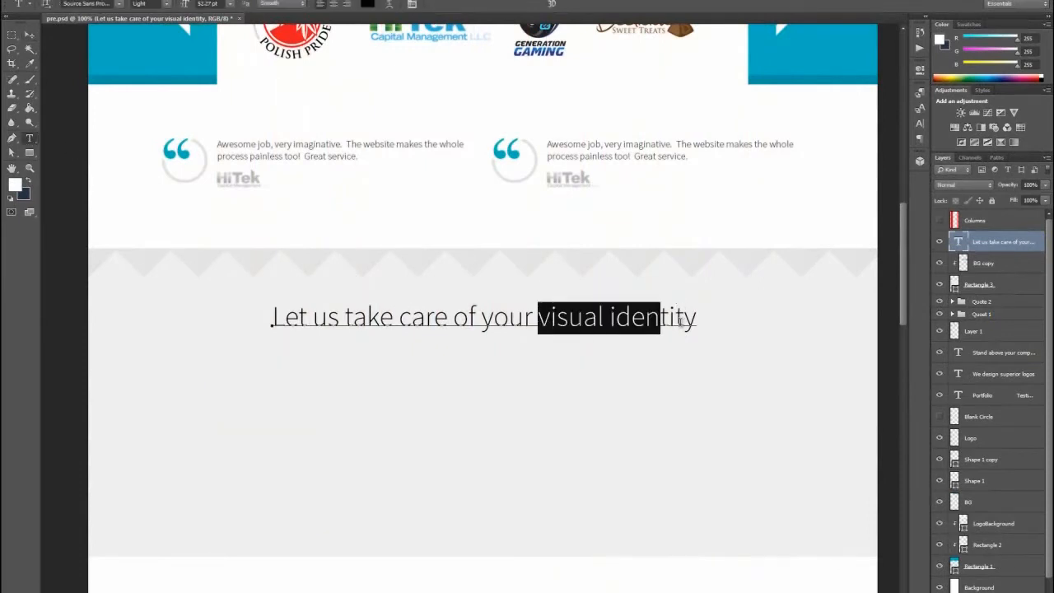
left_click(368, 4)
left_click(137, 47)
left_click_drag(553, 215, 392, 381)
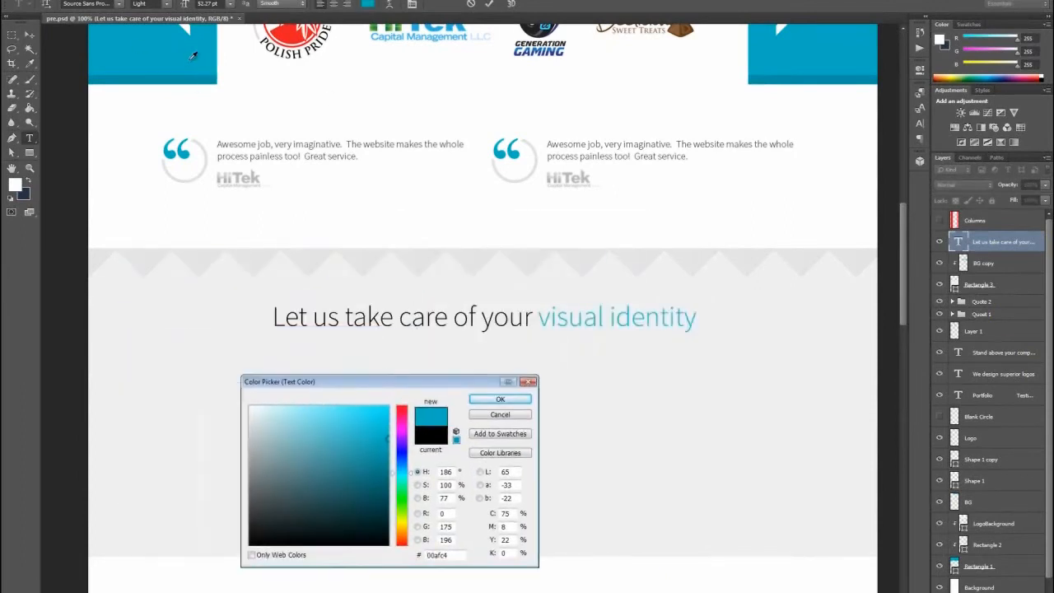
left_click(500, 399)
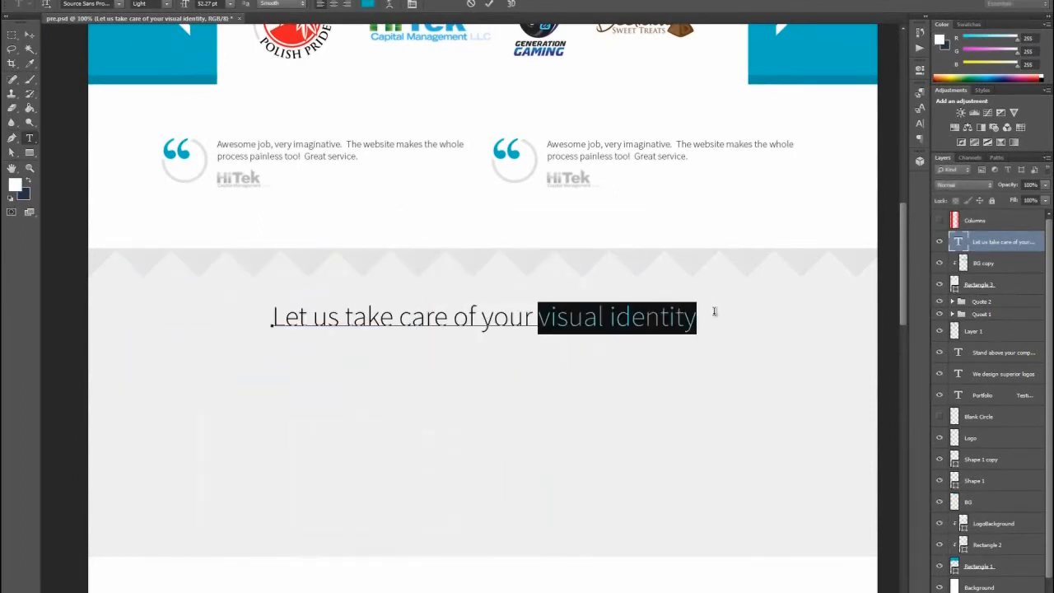
left_click(29, 34)
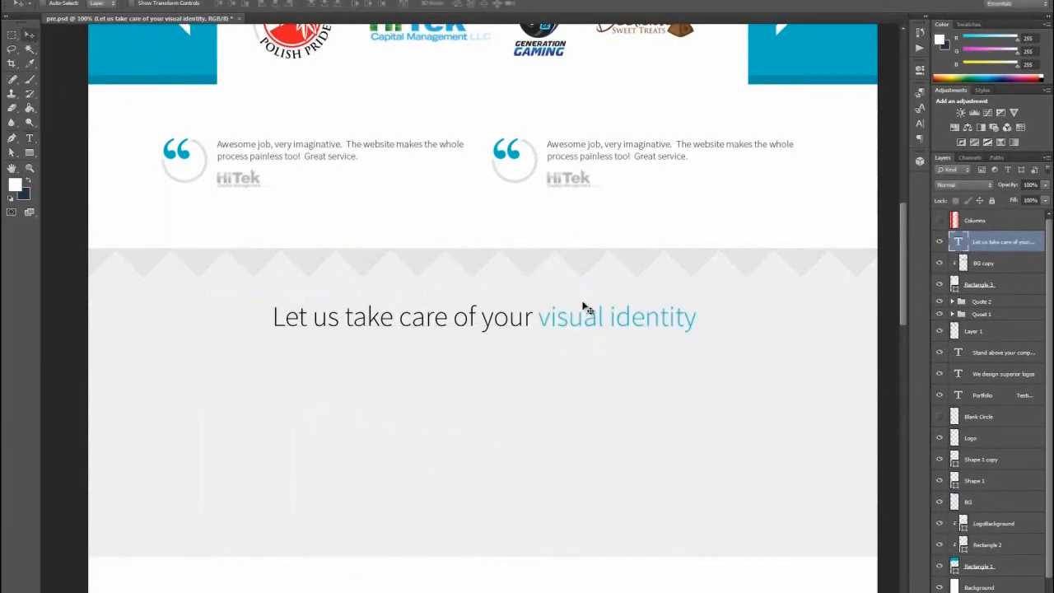
left_click_drag(565, 315, 562, 306)
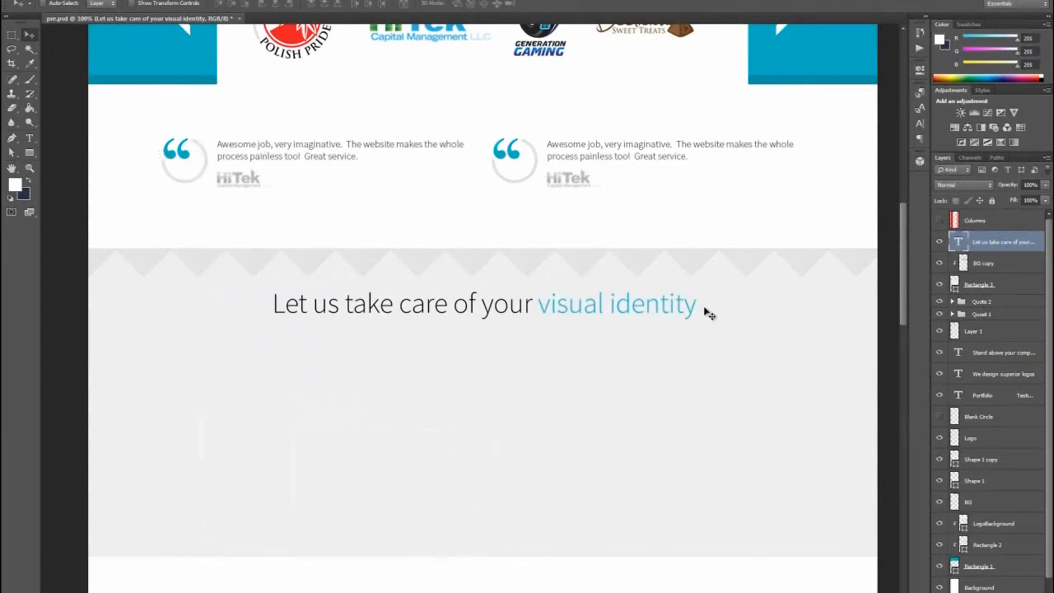
- Show the document grid over the empty area to the right of the section heading
left_click(29, 169)
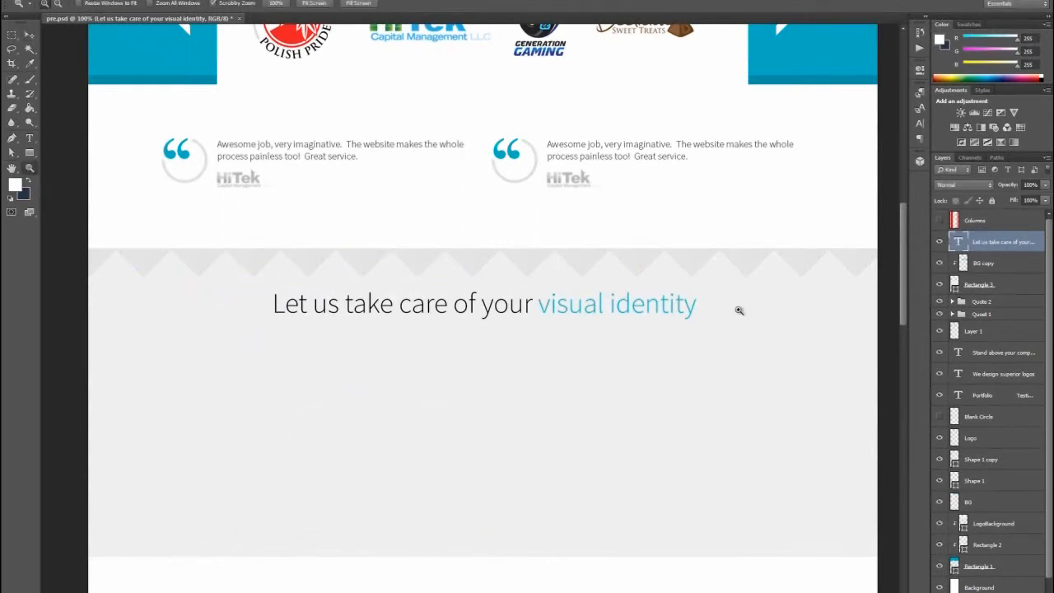
left_click_drag(745, 313, 783, 334)
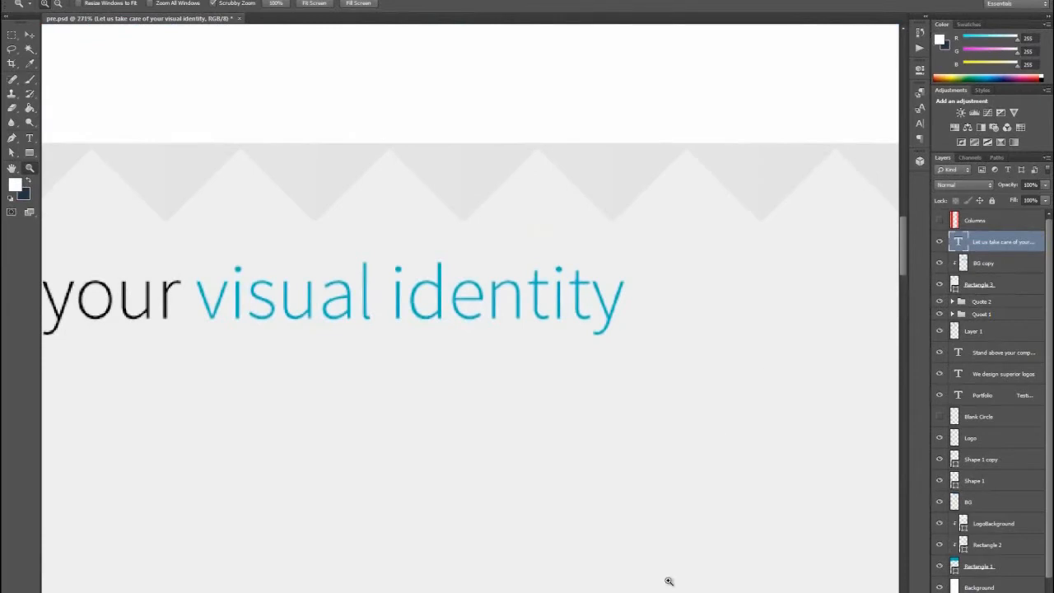
left_click_drag(692, 591, 767, 591)
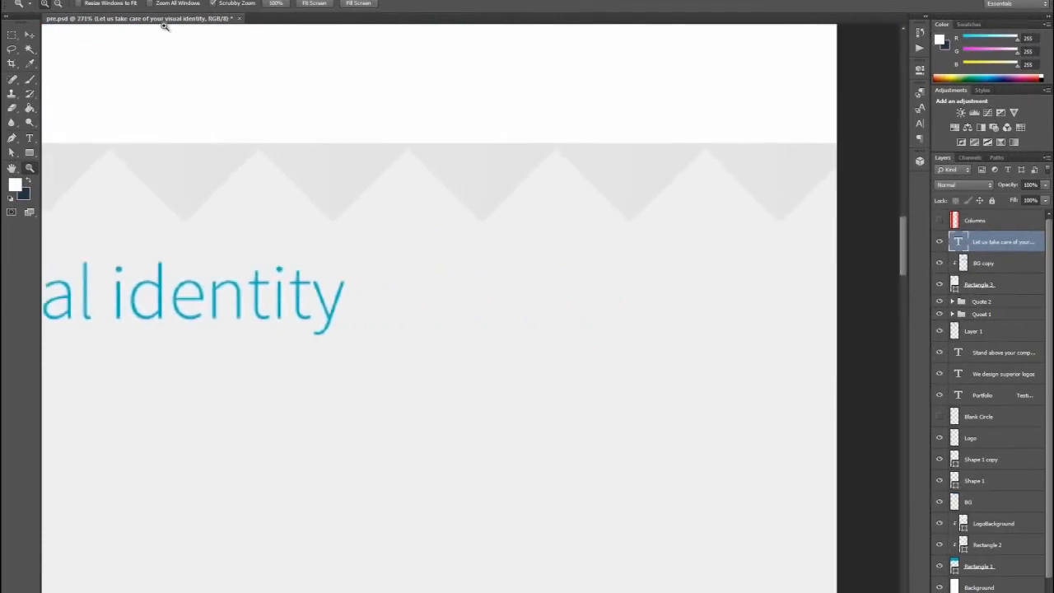
left_click(227, 0)
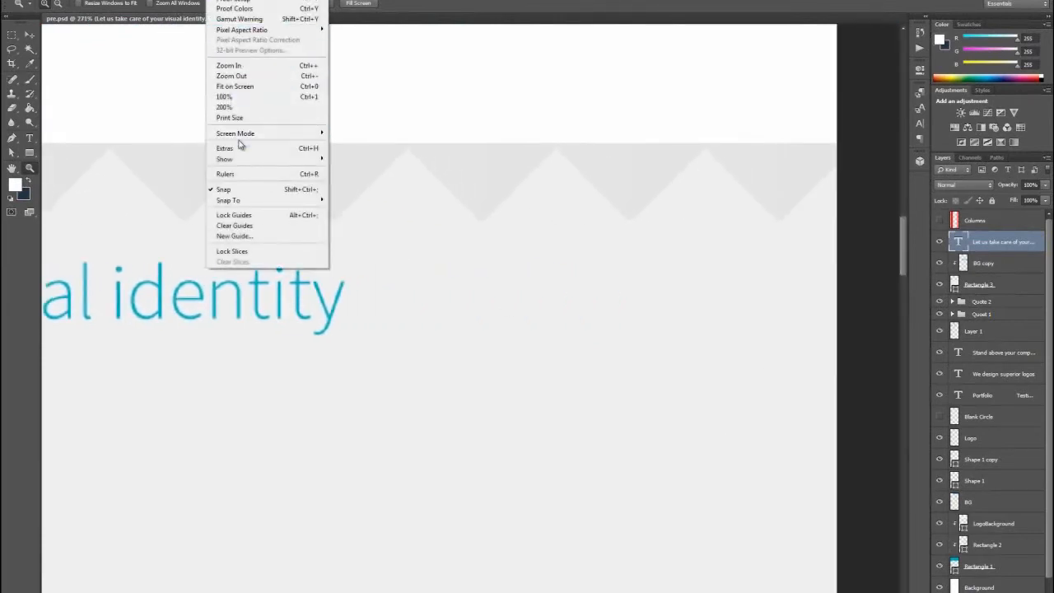
mouse_move(291, 162)
left_click(348, 192)
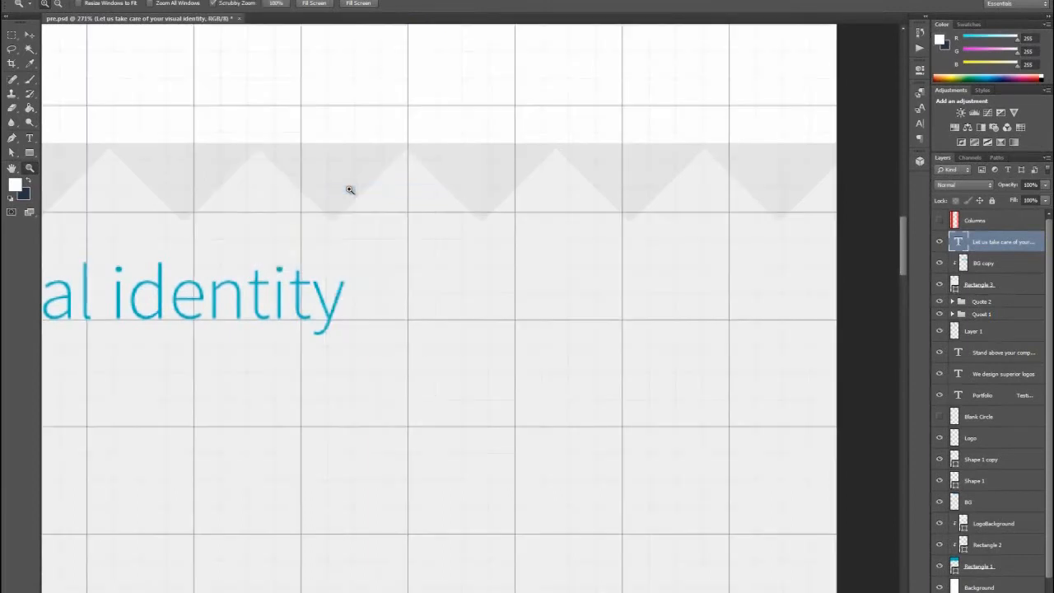
- Draw a pointed eye shape about 144 px wide beside the heading with the Pen tool, filled with the heading's blue, #00afc4, and hide the grid
left_click(12, 138)
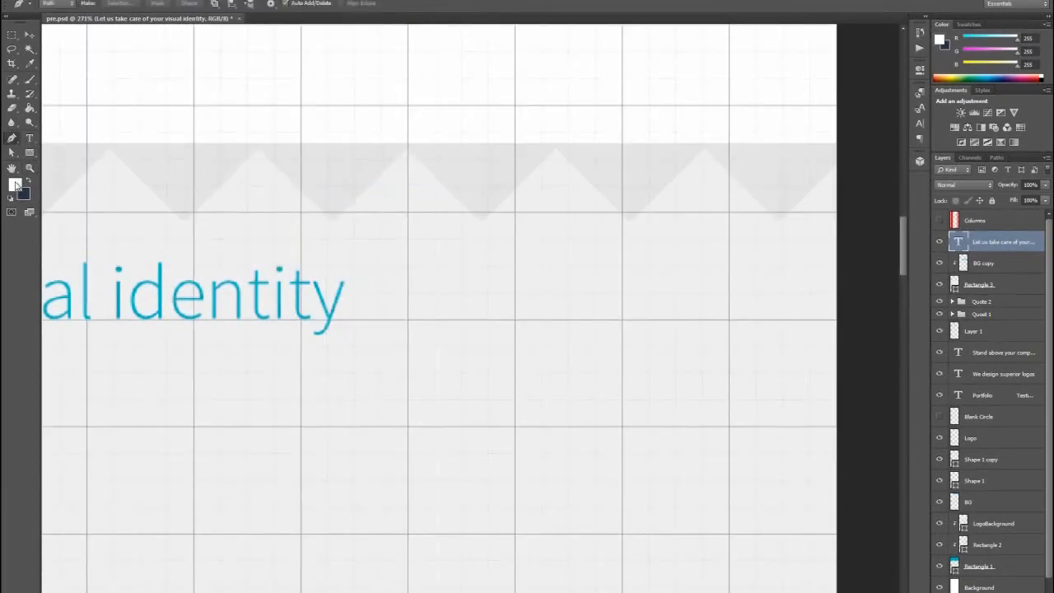
left_click(15, 186)
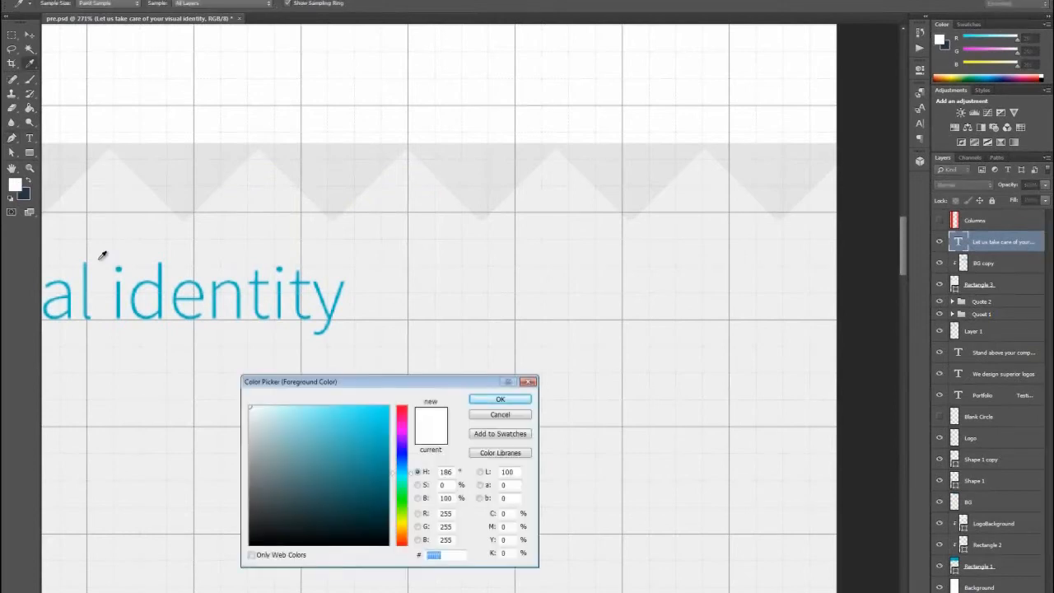
left_click(162, 283)
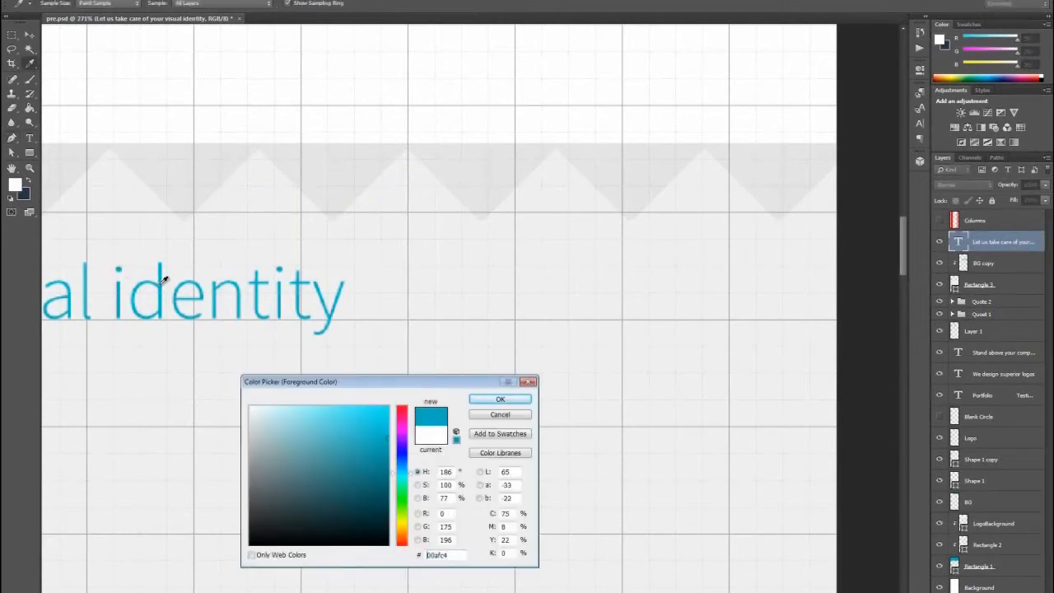
left_click(488, 400)
left_click(53, 3)
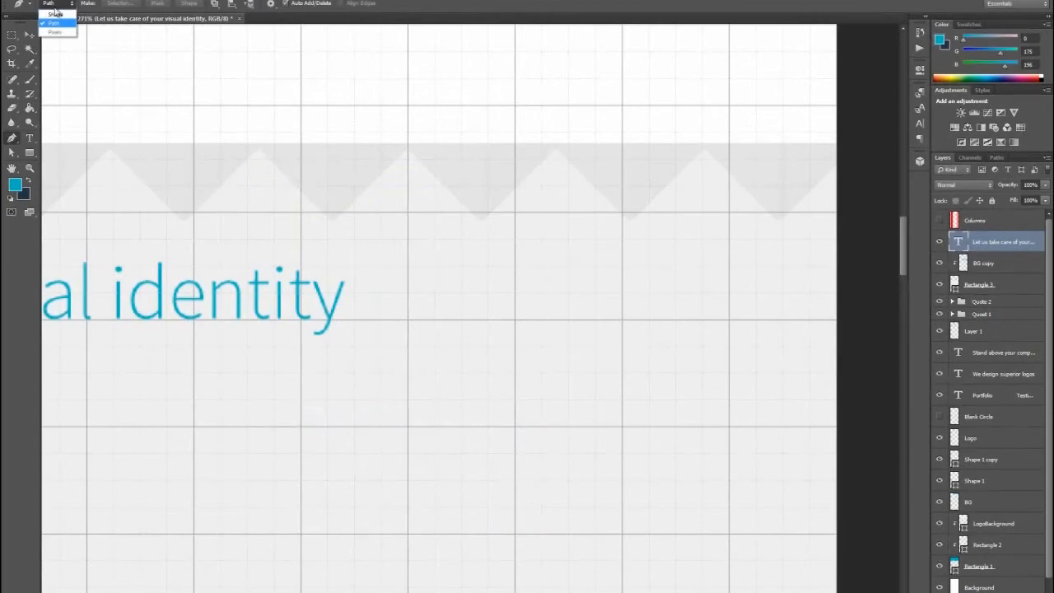
left_click(52, 7)
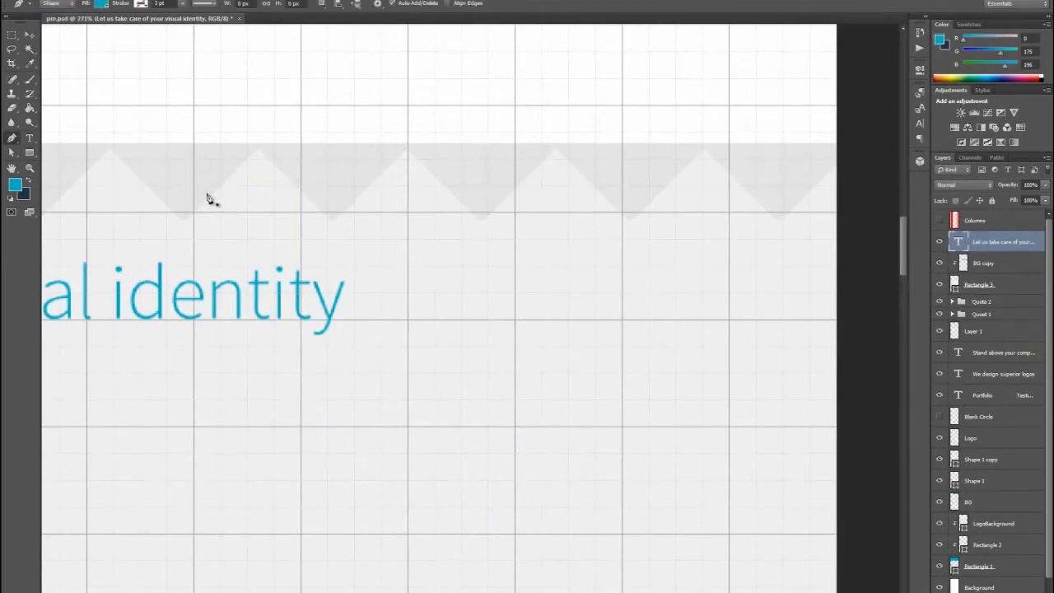
left_click(409, 321)
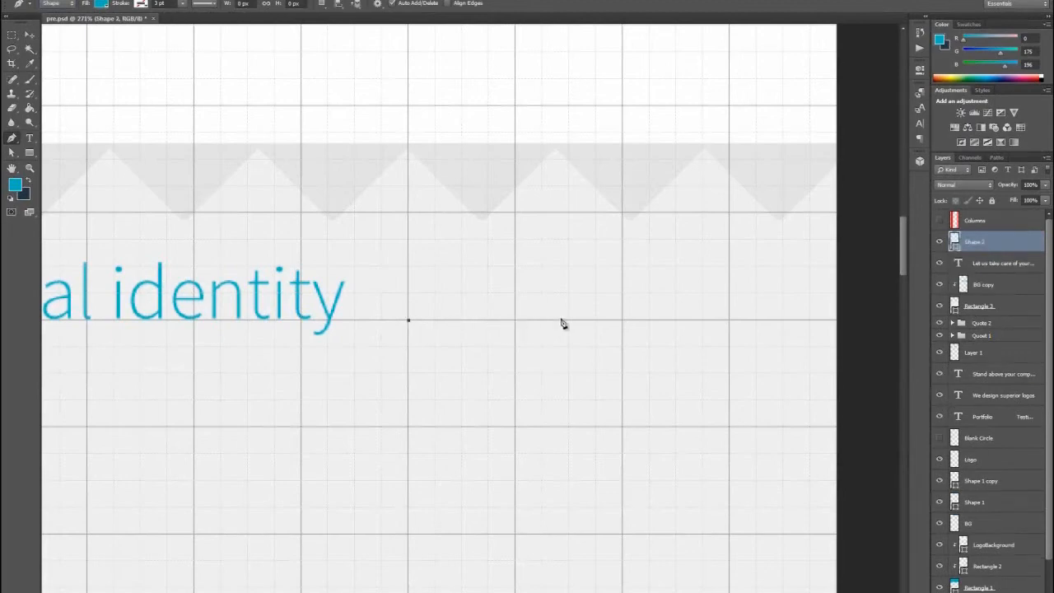
left_click(624, 322)
left_click_drag(624, 322, 743, 441)
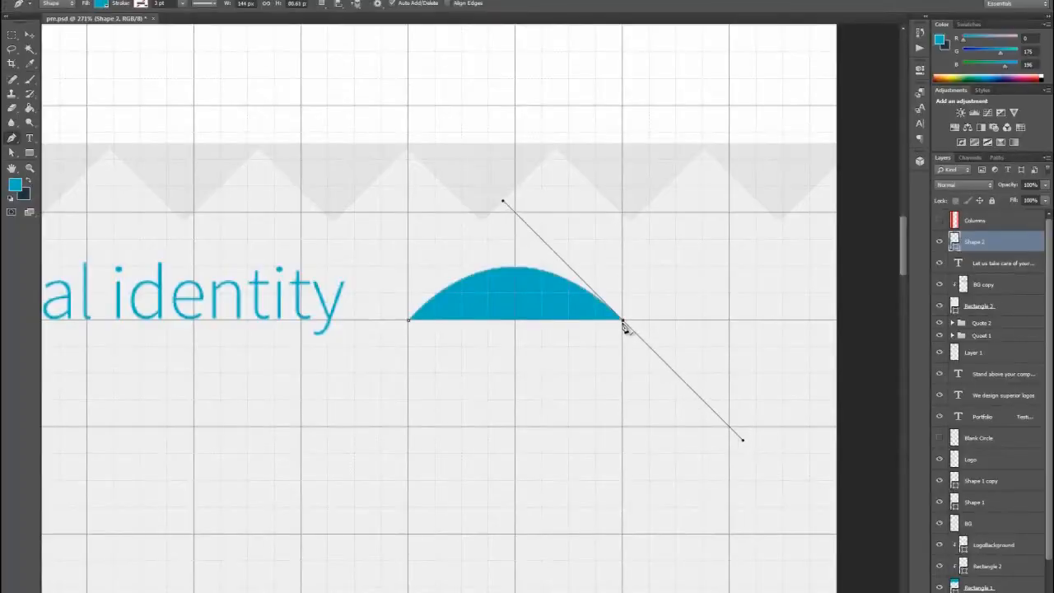
left_click(624, 321)
left_click_drag(409, 321, 297, 205)
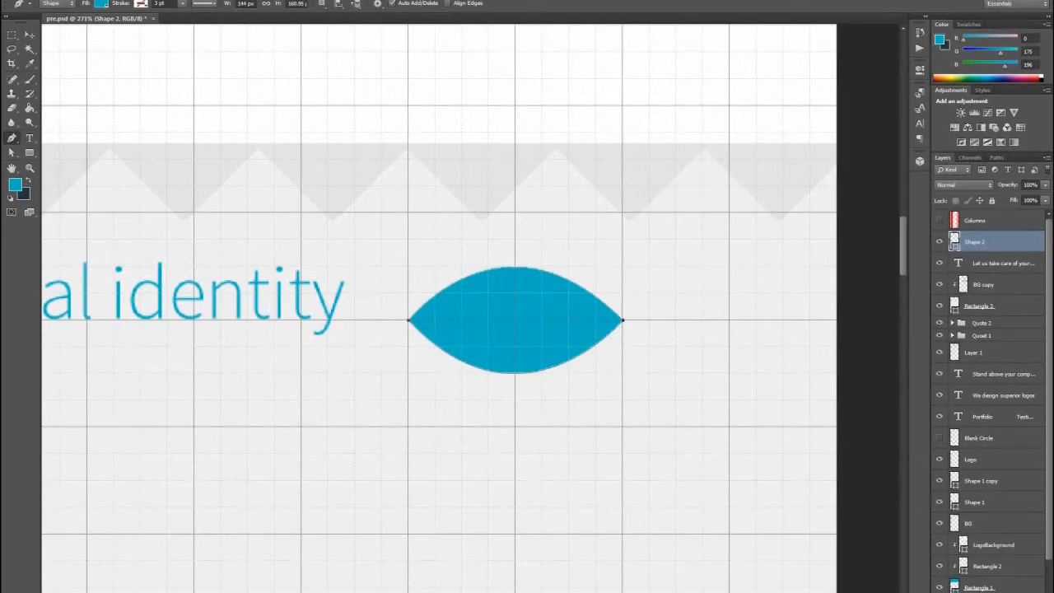
key("ctrl+h")
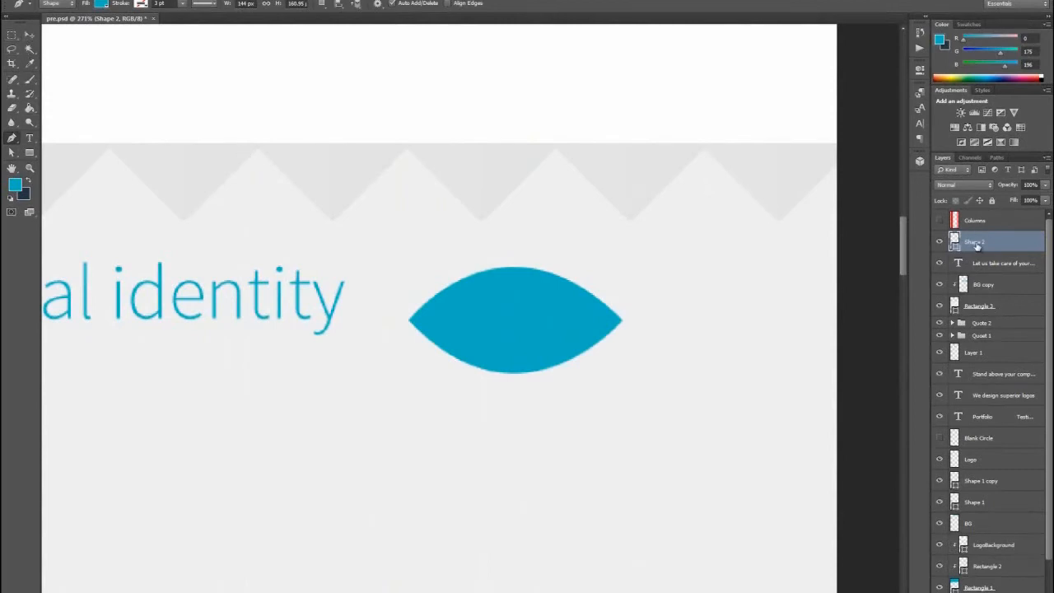
- Draw a darker blue #0091a2 rectangle, about 184 × 63 px, over the eye's upper half on a layer clipped to the eye shape
key("ctrl+shift+n")
left_click(500, 198)
left_click(630, 181)
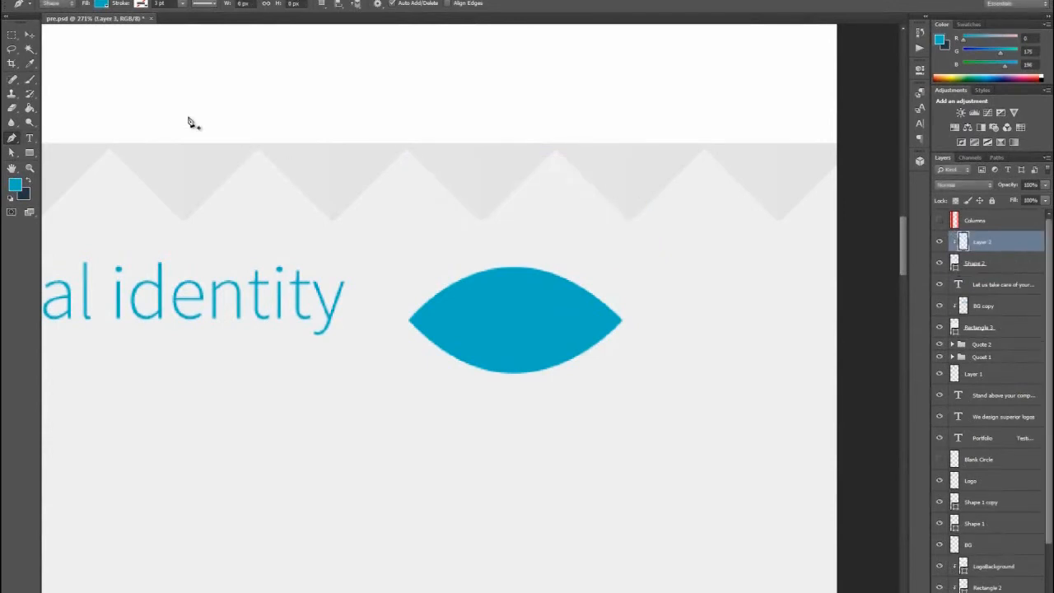
left_click(16, 184)
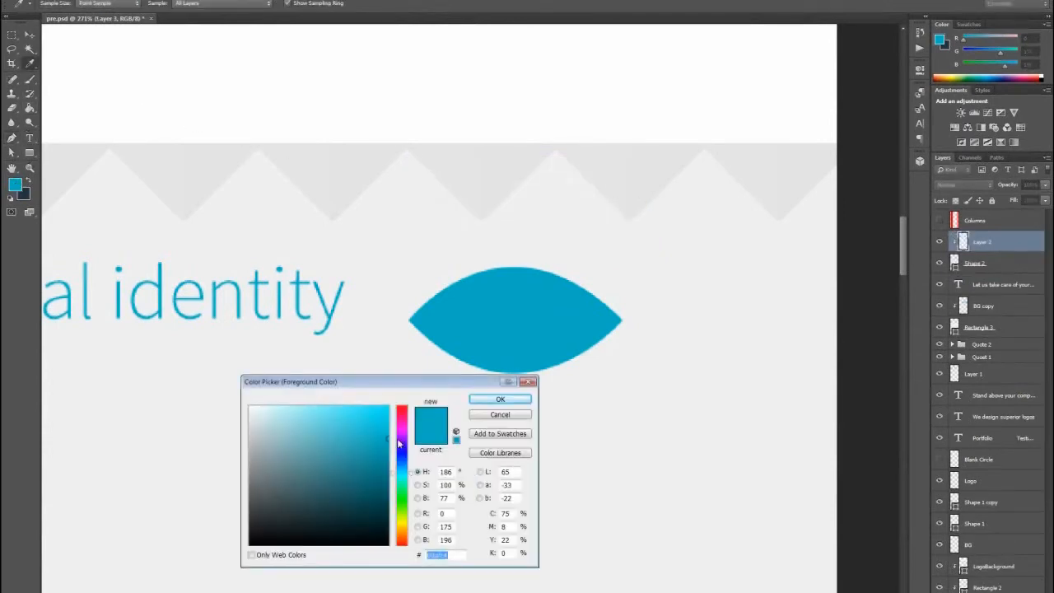
type("0094a6")
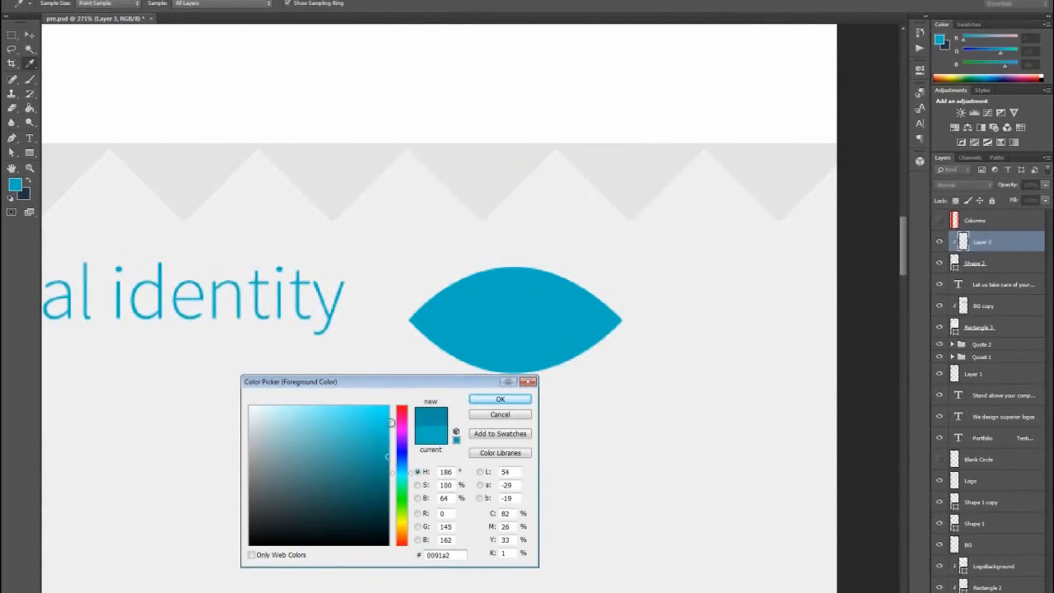
left_click(501, 400)
left_click(31, 154)
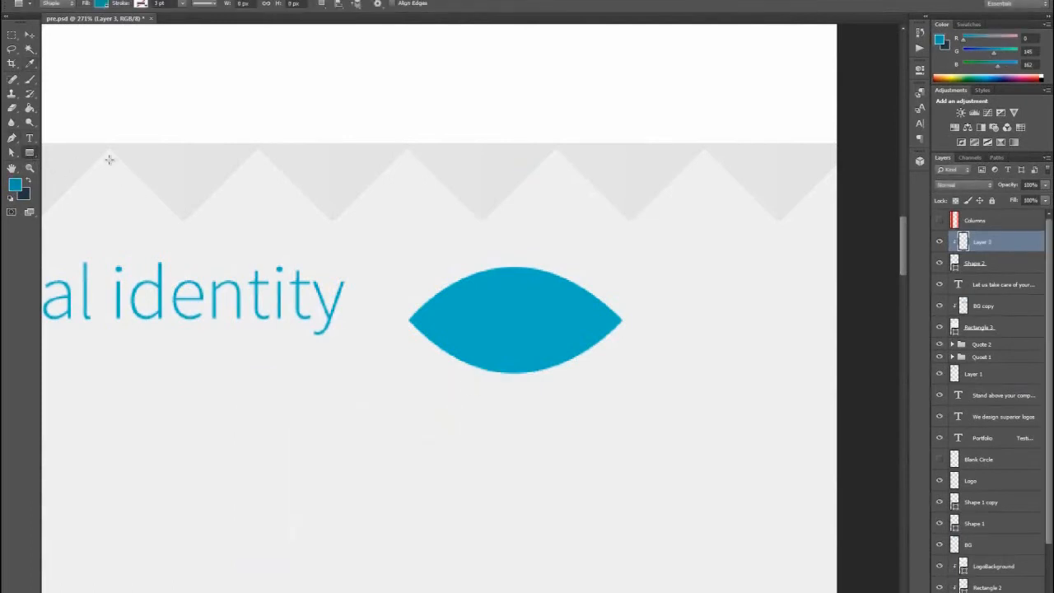
left_click_drag(386, 228, 659, 321)
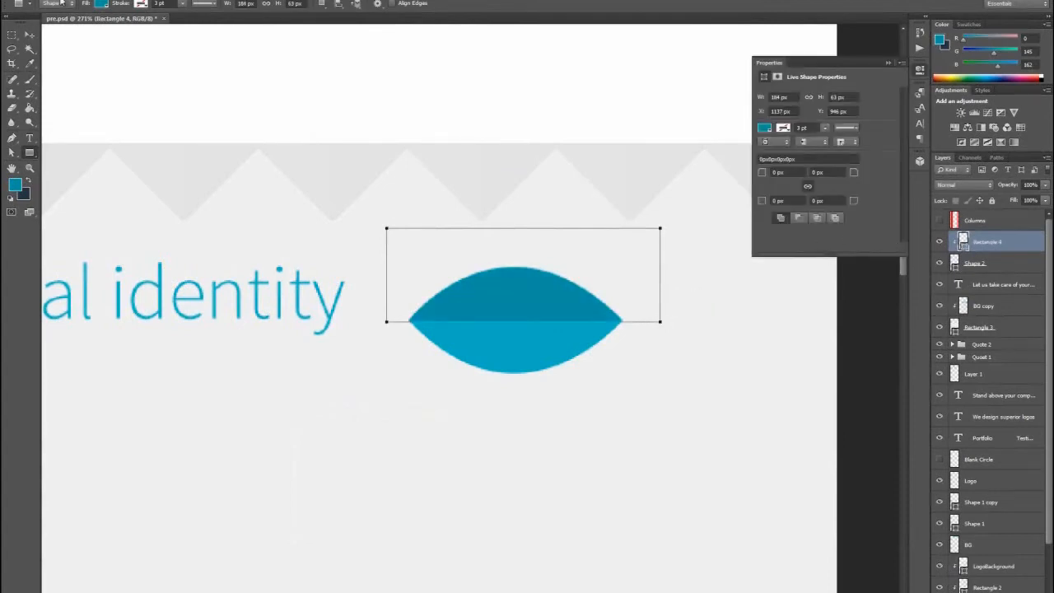
- Move the clipped rectangle down onto the eye's lower half and recolor it #009bae
key("v")
left_click_drag(539, 286, 532, 367)
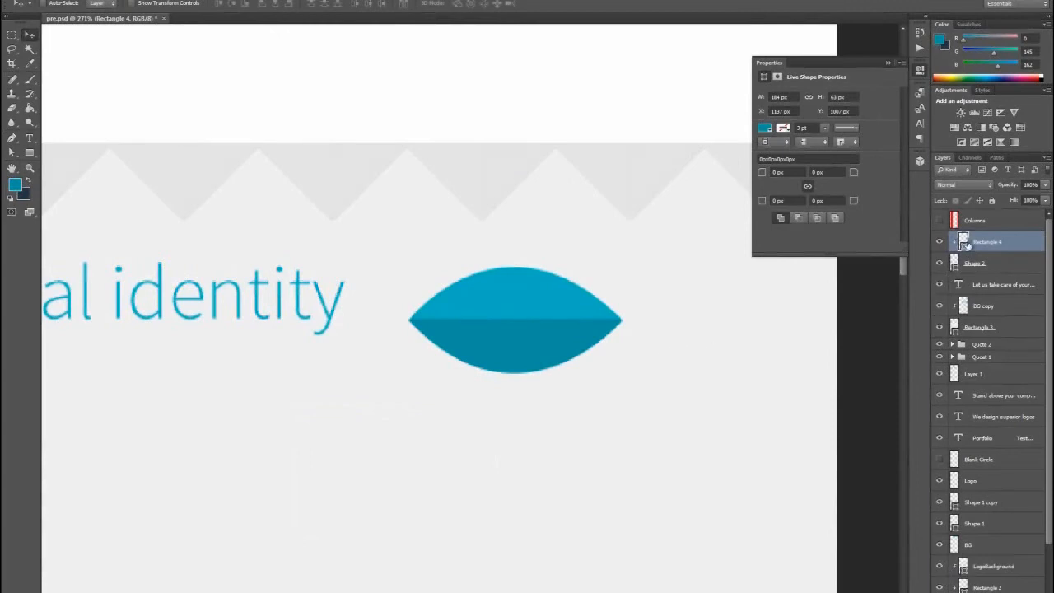
double_click(964, 240)
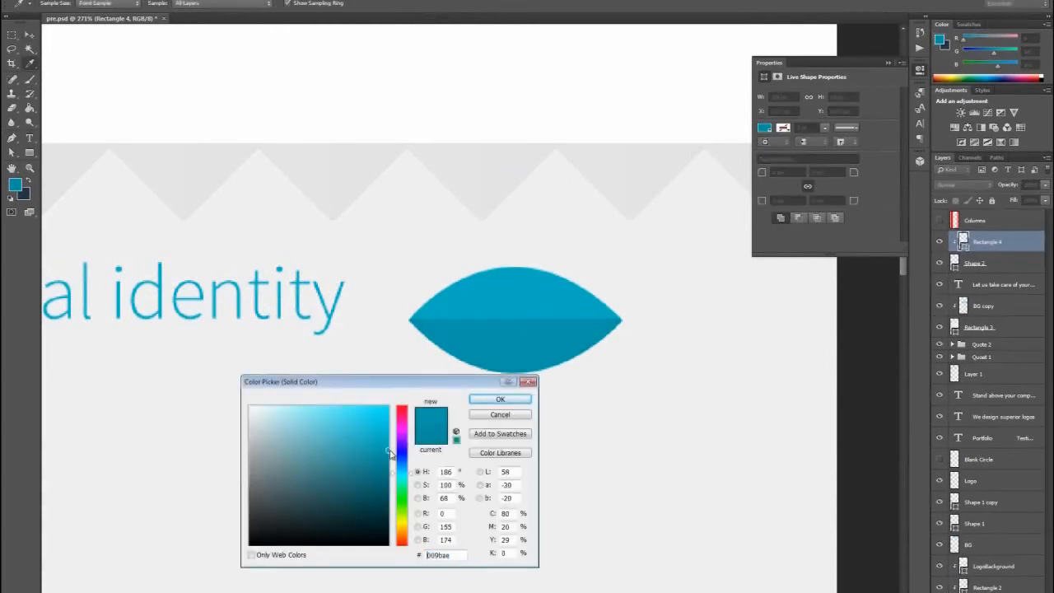
left_click(495, 403)
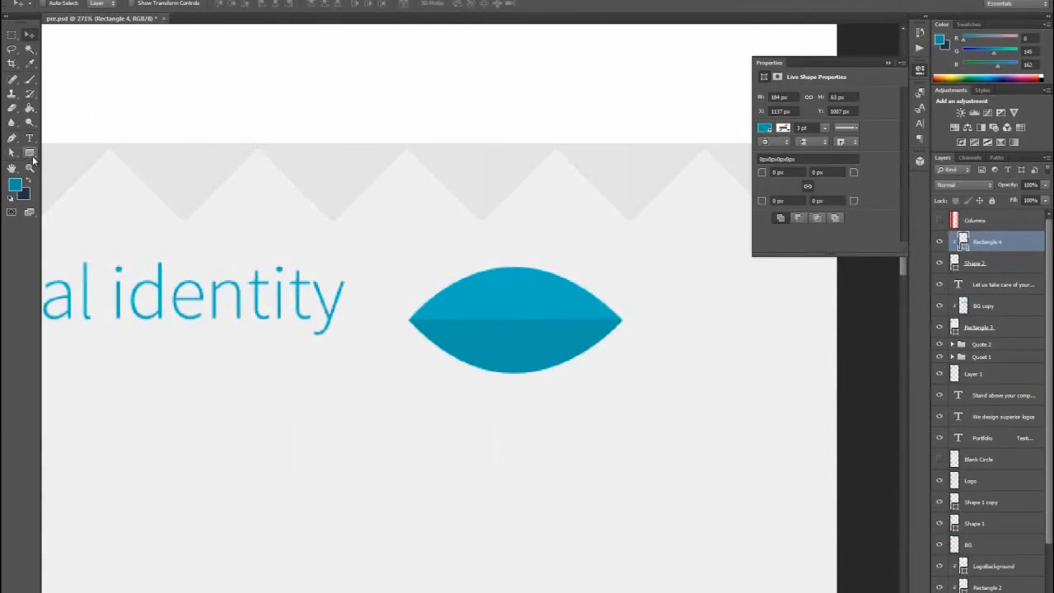
- Set the foreground color to the section's light gray, #f0f0f0, and draw a 26 px circle centered on the eye with the grid shown
left_click_drag(31, 157, 64, 176)
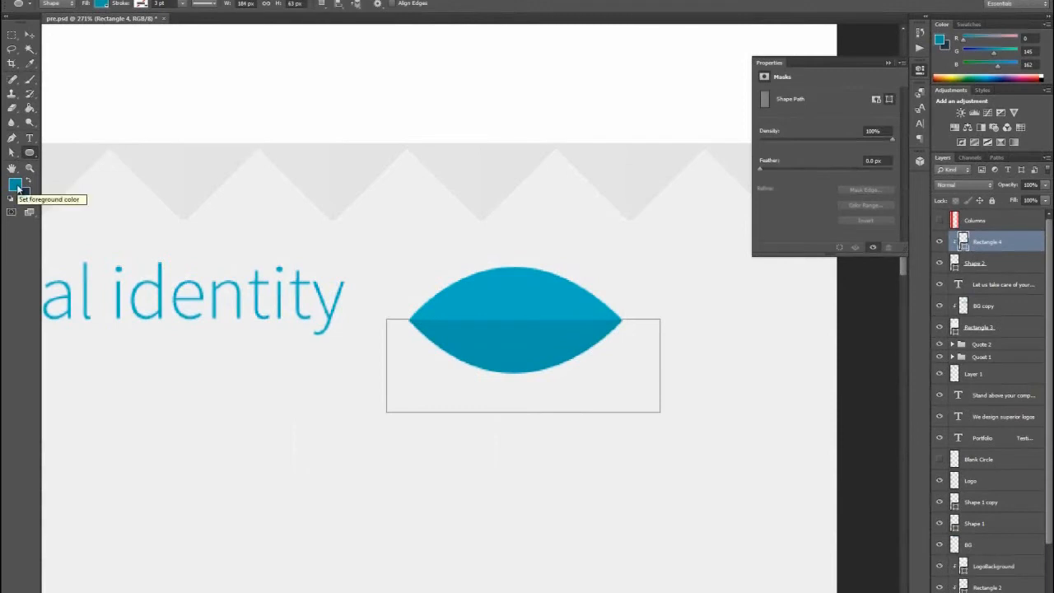
key("ctrl+h")
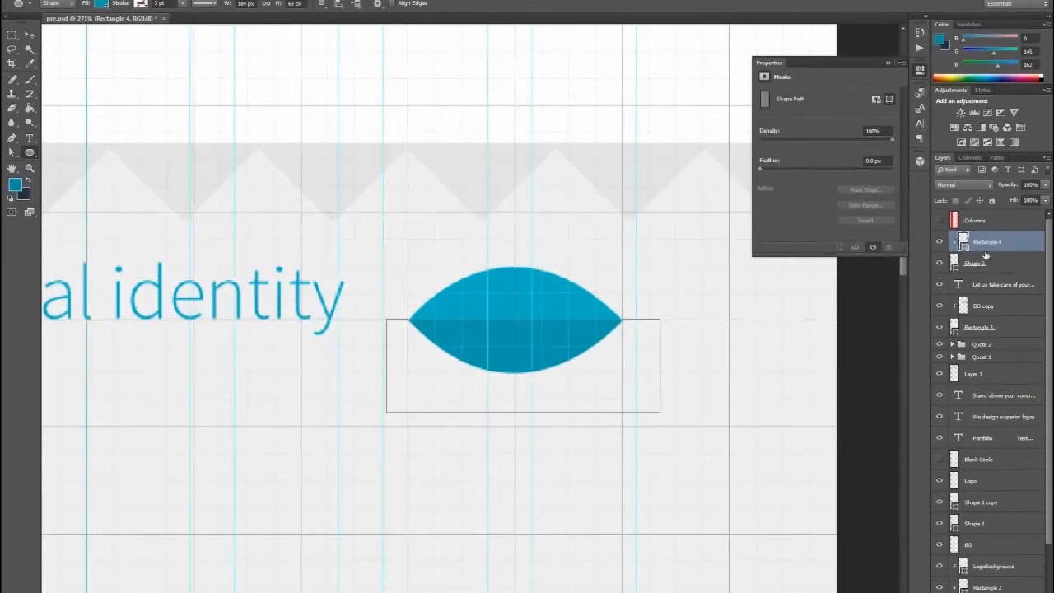
left_click(15, 185)
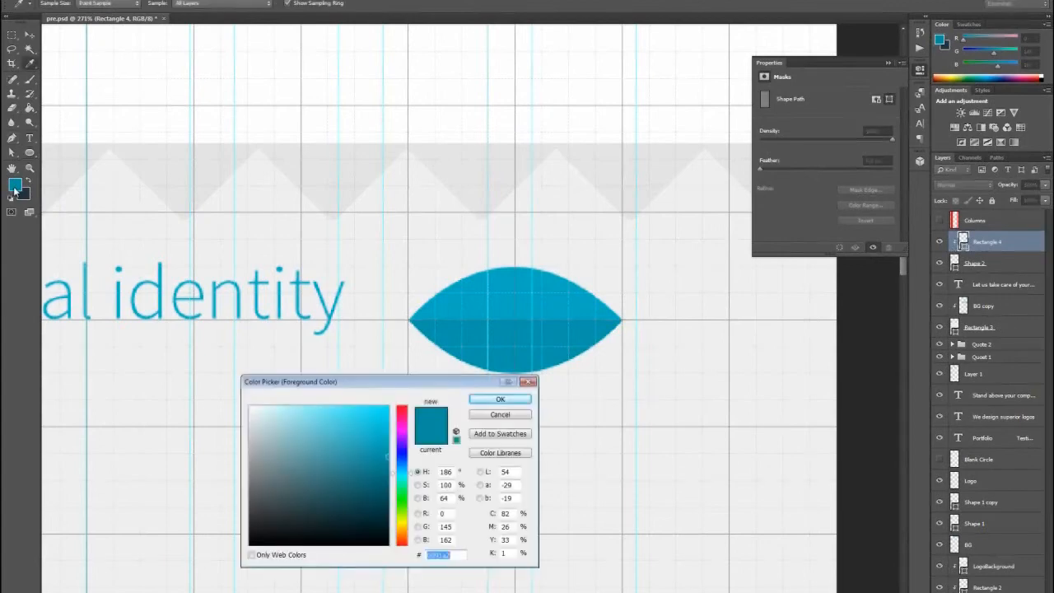
left_click(655, 277)
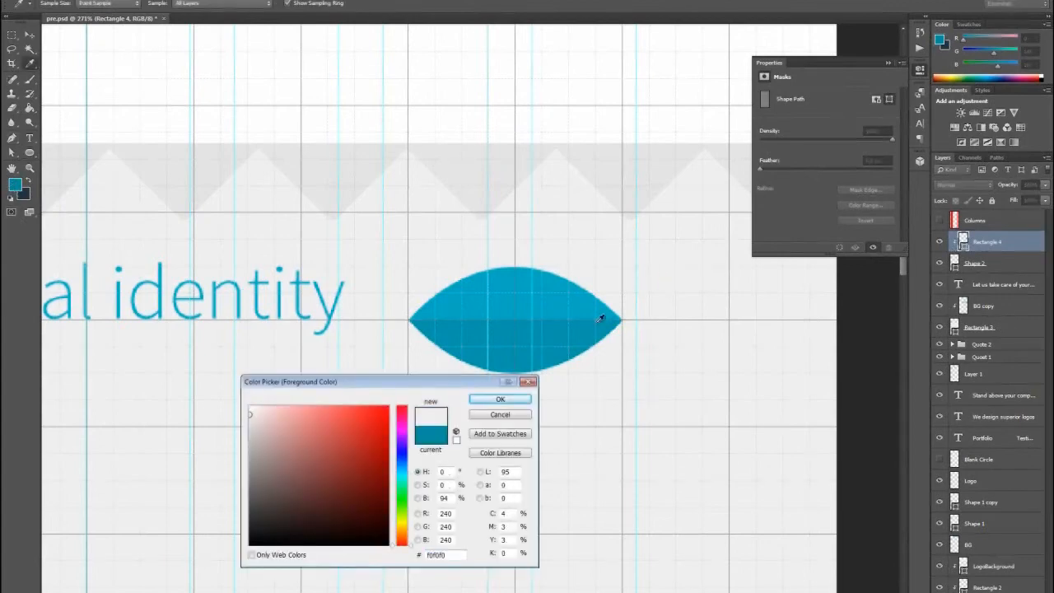
left_click(500, 398)
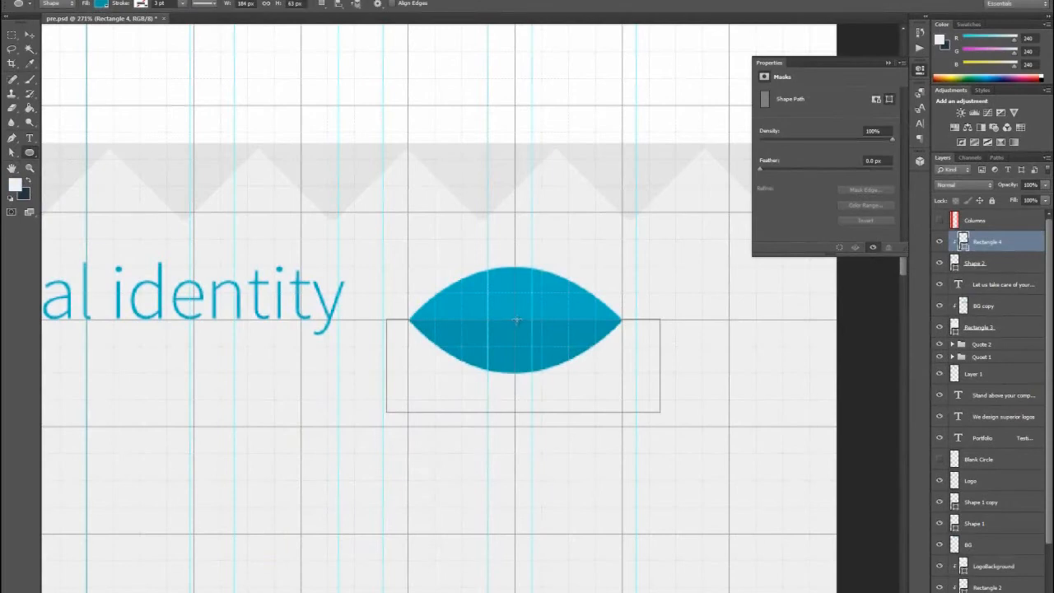
left_click_drag(514, 319, 536, 338)
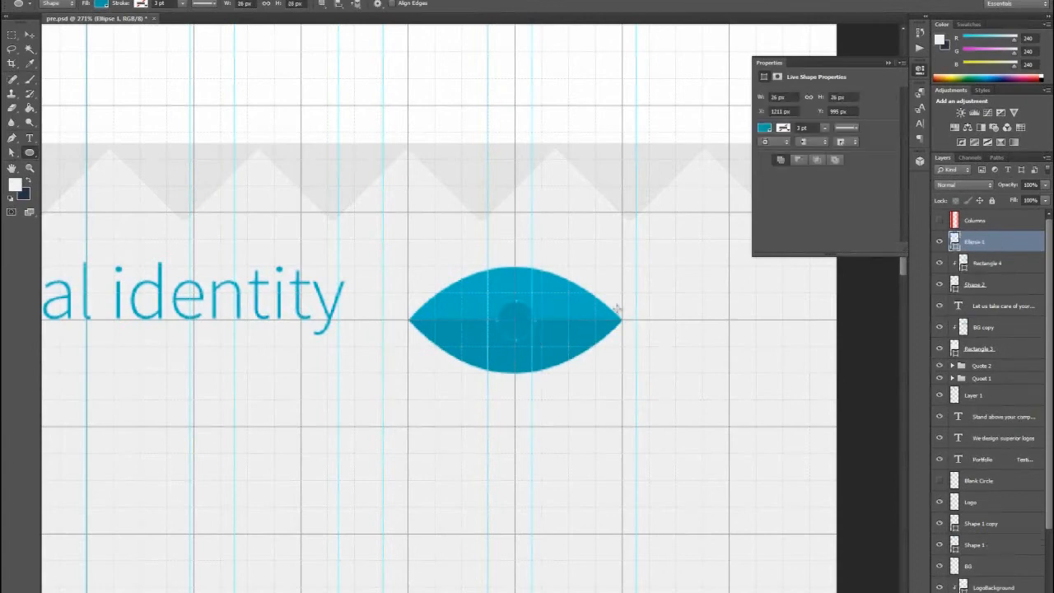
- Recolor the circle at the eye's center with the section's light gray and hide the grid and guides
double_click(953, 242)
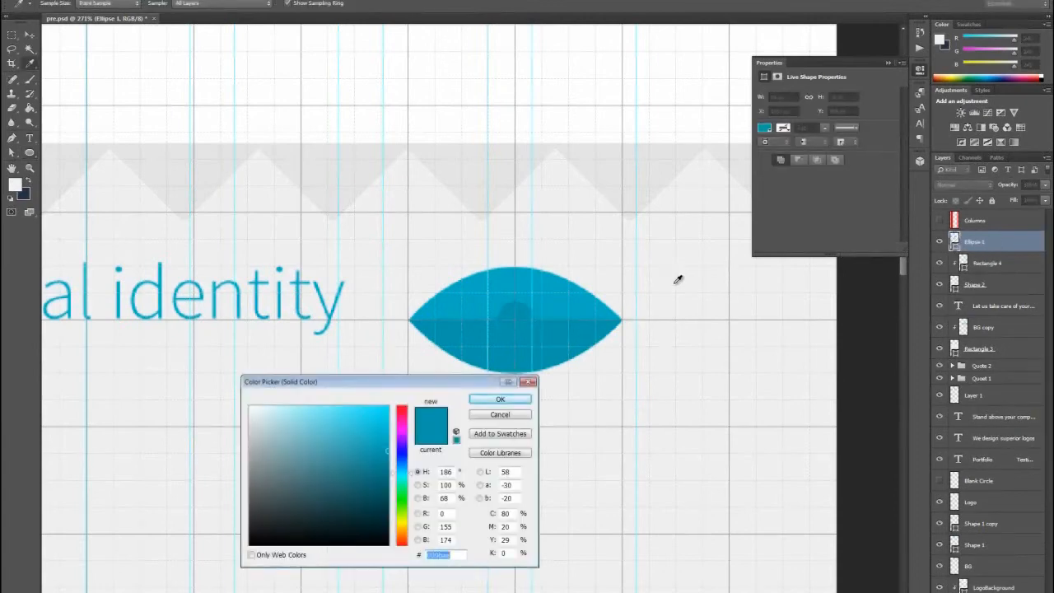
left_click(635, 329)
left_click(501, 400)
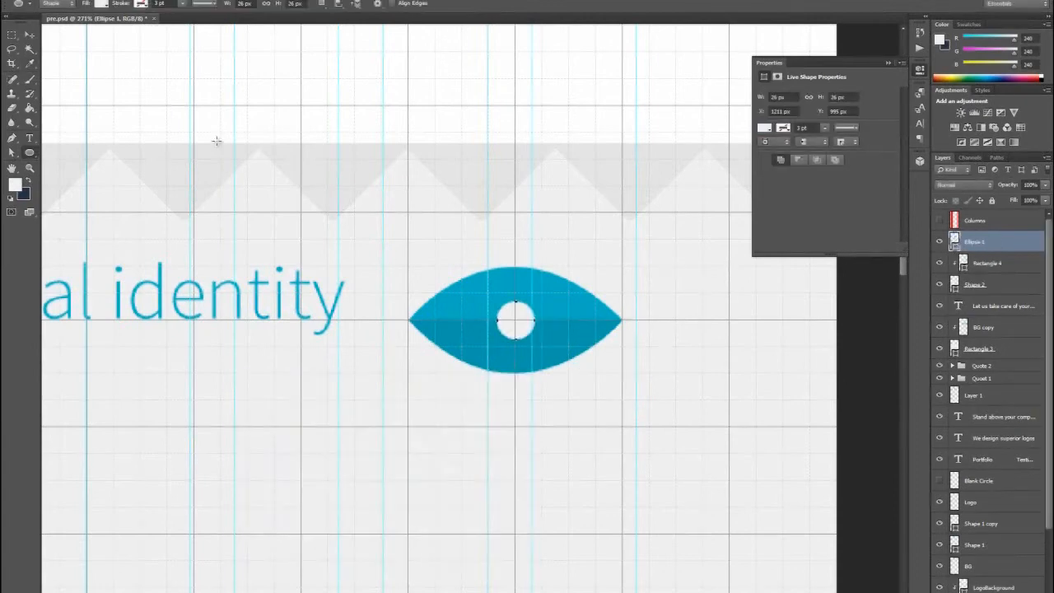
left_click(29, 35)
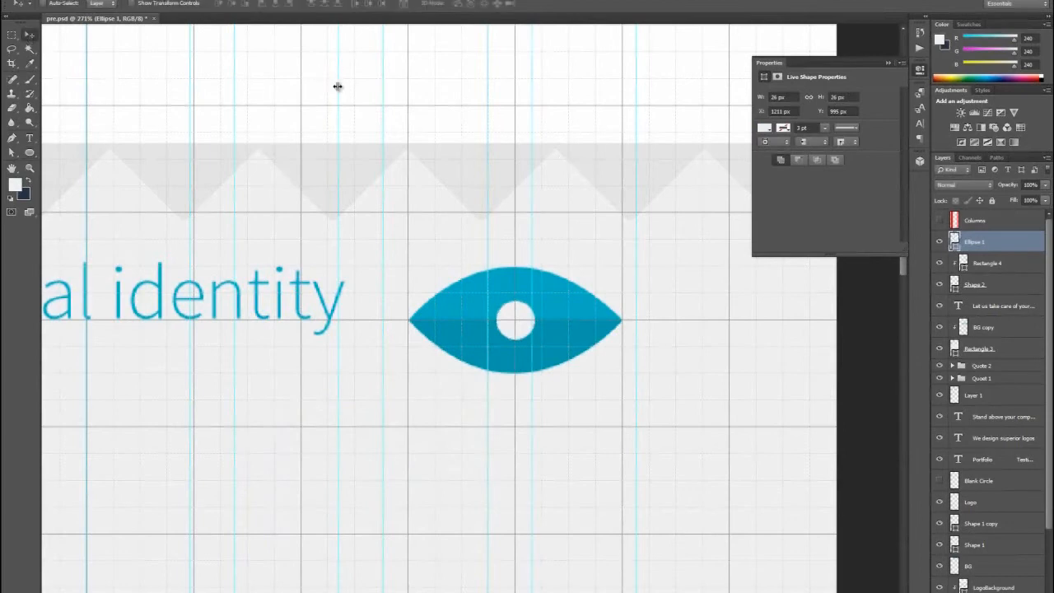
key("ctrl+h")
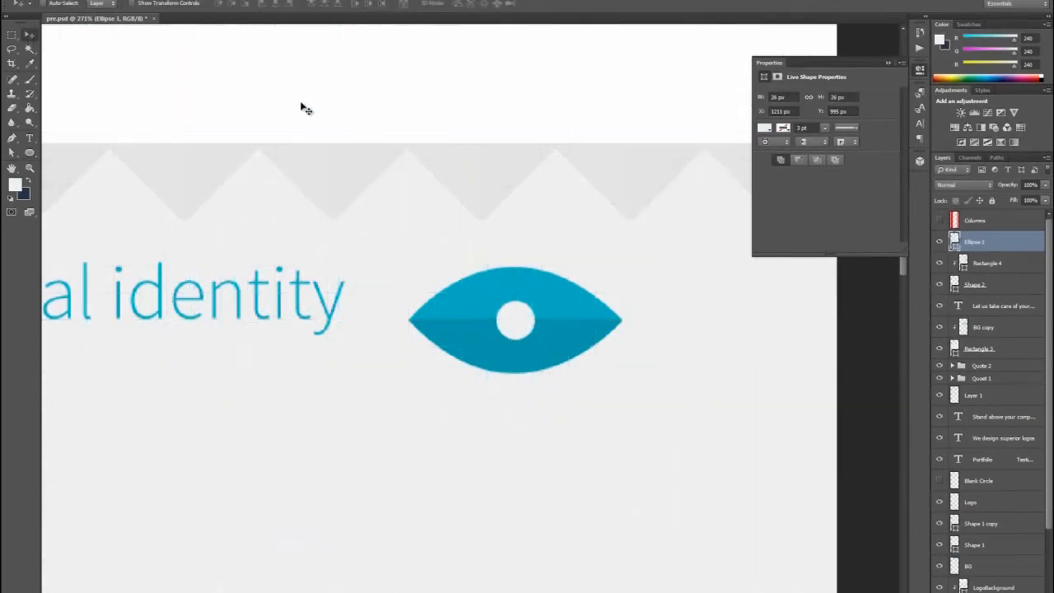
- Draw a narrow light gray wedge from the circle's center toward the eye's upper-right edge with the Pen tool
left_click(14, 140)
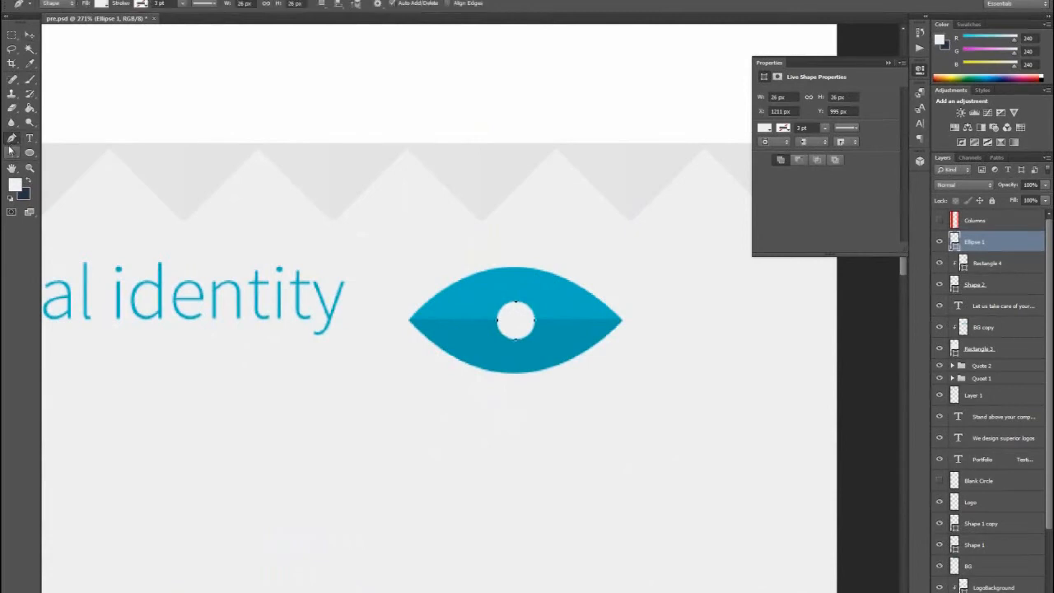
left_click(515, 320)
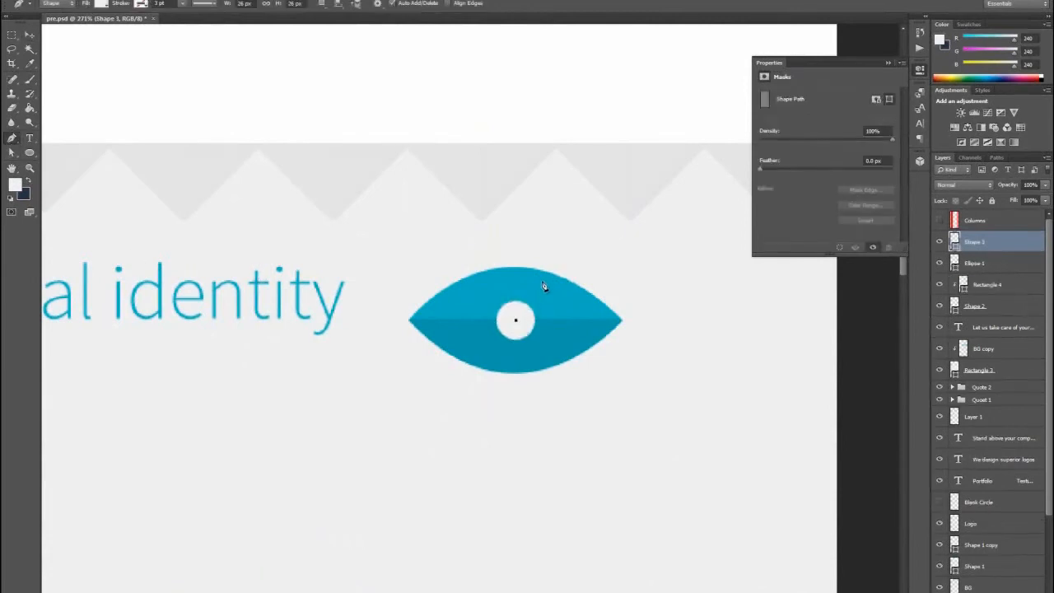
left_click(541, 282)
left_click(556, 293)
left_click(516, 320)
key("ctrl+h")
key("ctrl+h")
left_click(30, 168)
right_click(232, 182)
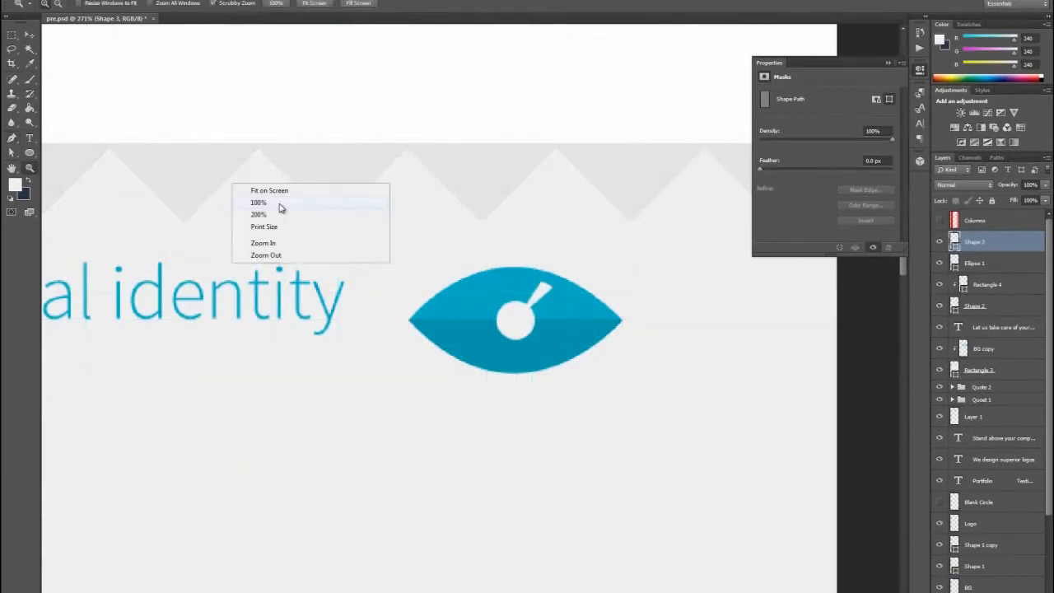
- View the page at 100% and group the four layers of the eye icon, from Shape 2 up to Shape 3
left_click(278, 203)
key("v")
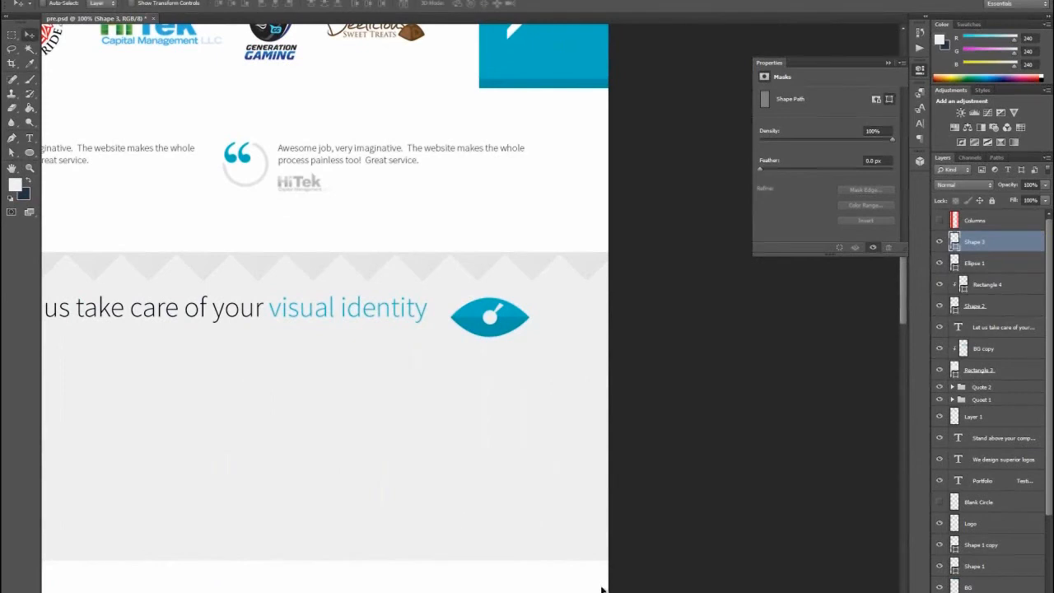
left_click_drag(549, 507, 710, 507)
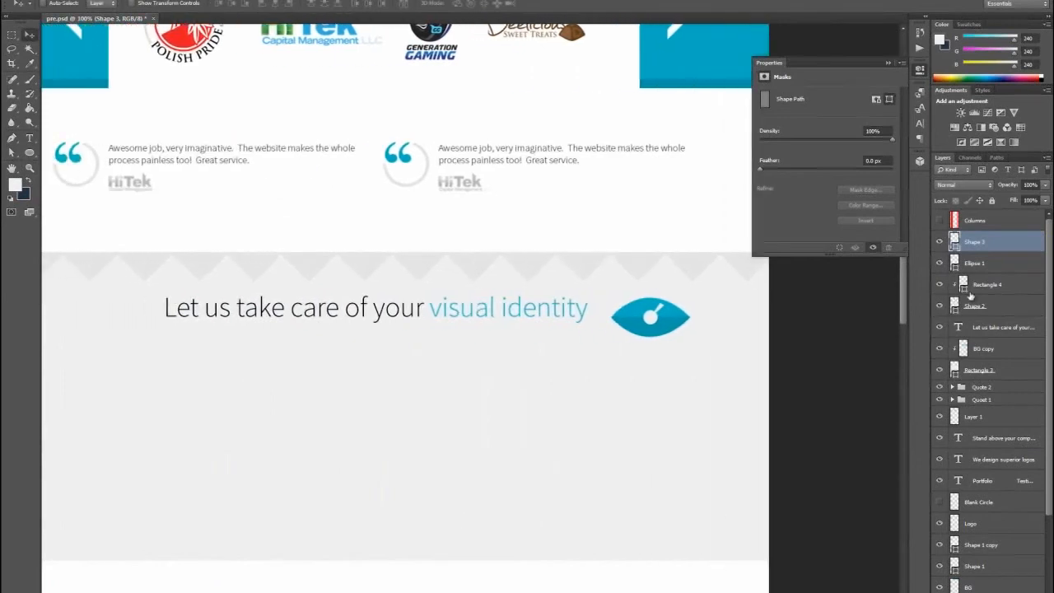
left_click(985, 309, "shift")
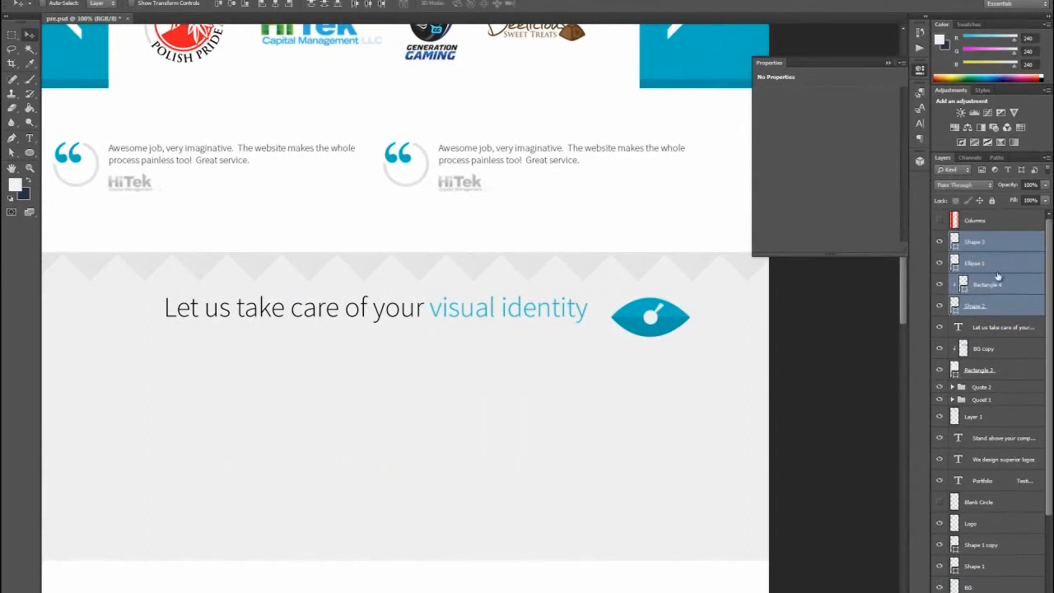
key("ctrl+g")
- Scale the eye group down to about 58% and place it just after the word "identity", vertically centered on the heading
key("ctrl+t")
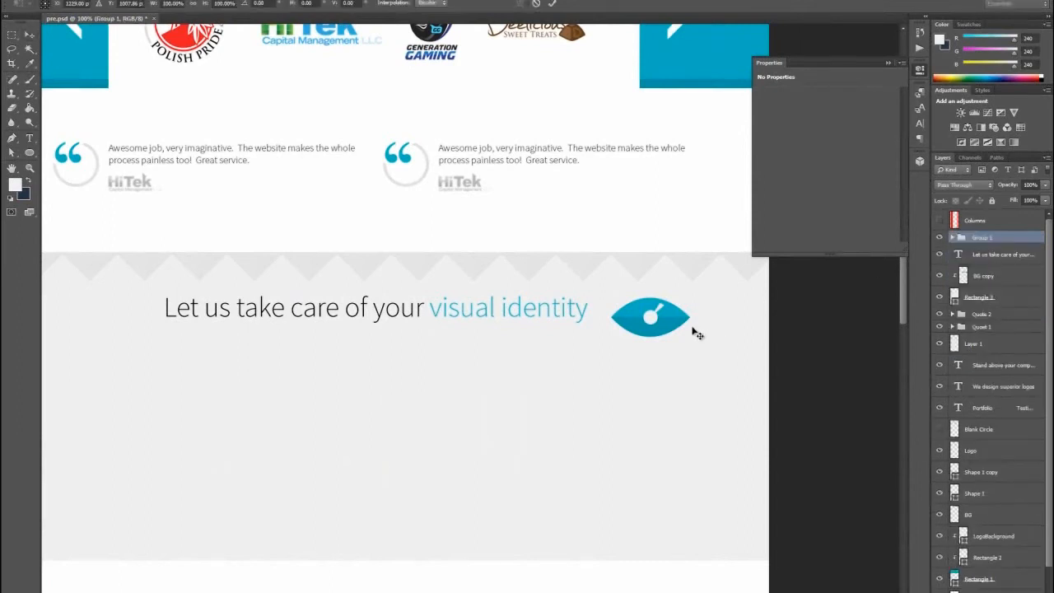
left_click_drag(703, 360, 631, 350)
left_click_drag(648, 298, 636, 309)
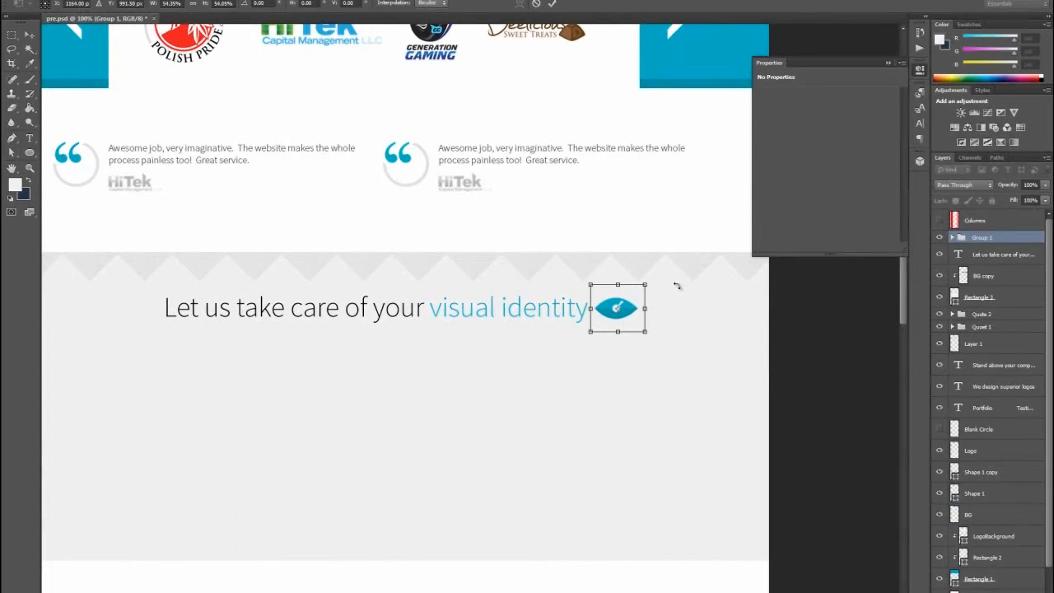
left_click_drag(645, 282, 650, 283)
key("Down")
key("Down")
left_click(29, 34)
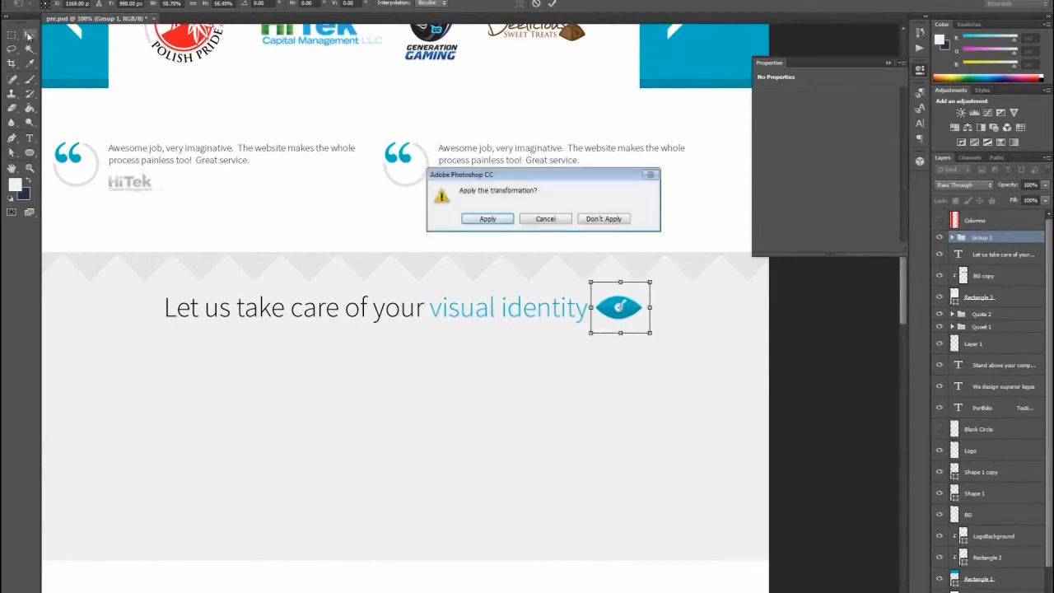
left_click(477, 219)
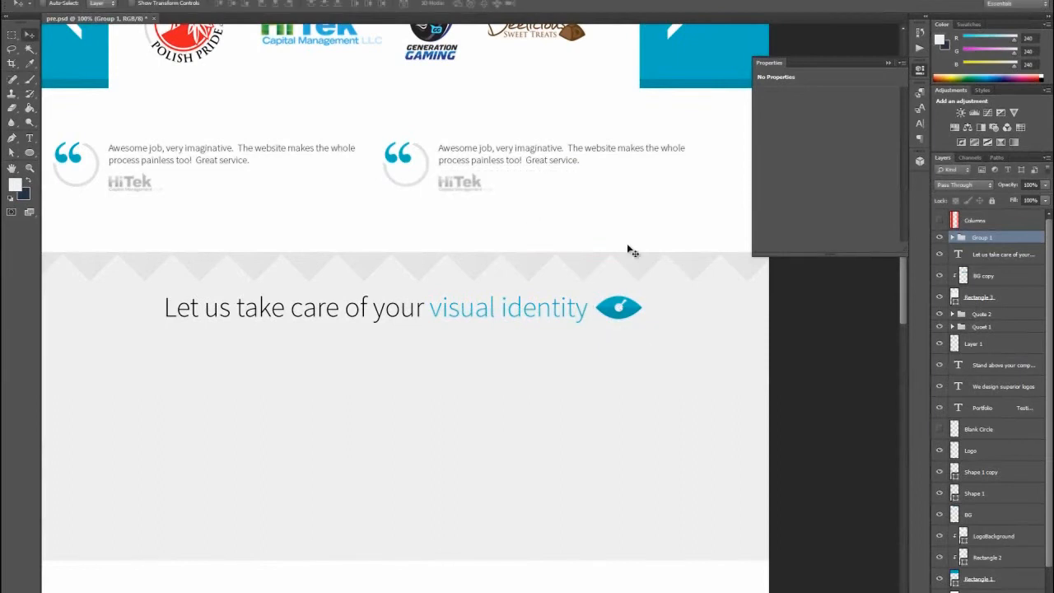
- Collapse the Properties panel and show the Columns layer as a grid overlay on the page
scroll(638, 587, "left", 5)
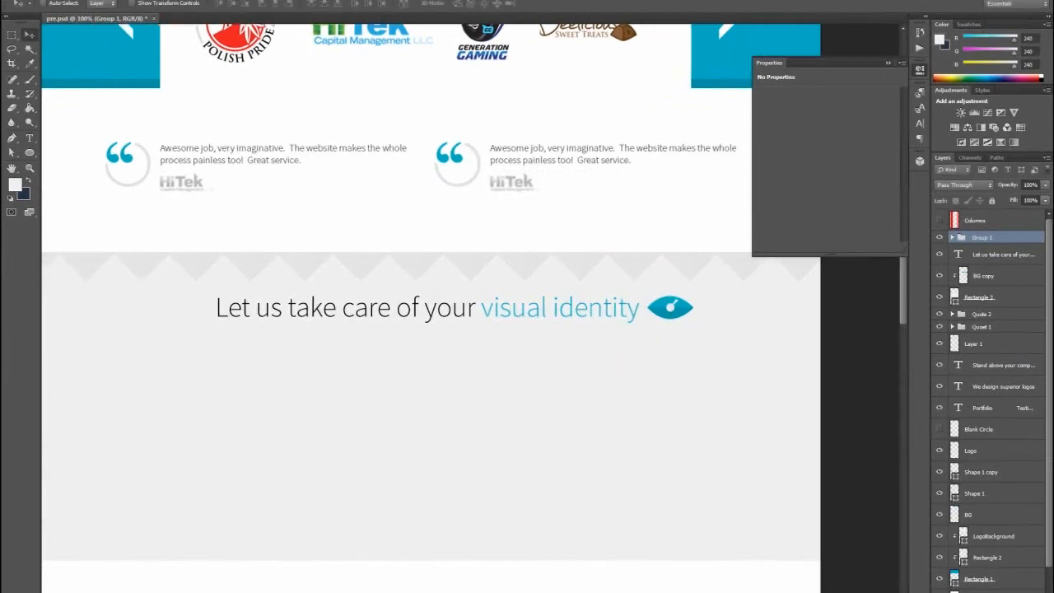
left_click(920, 71)
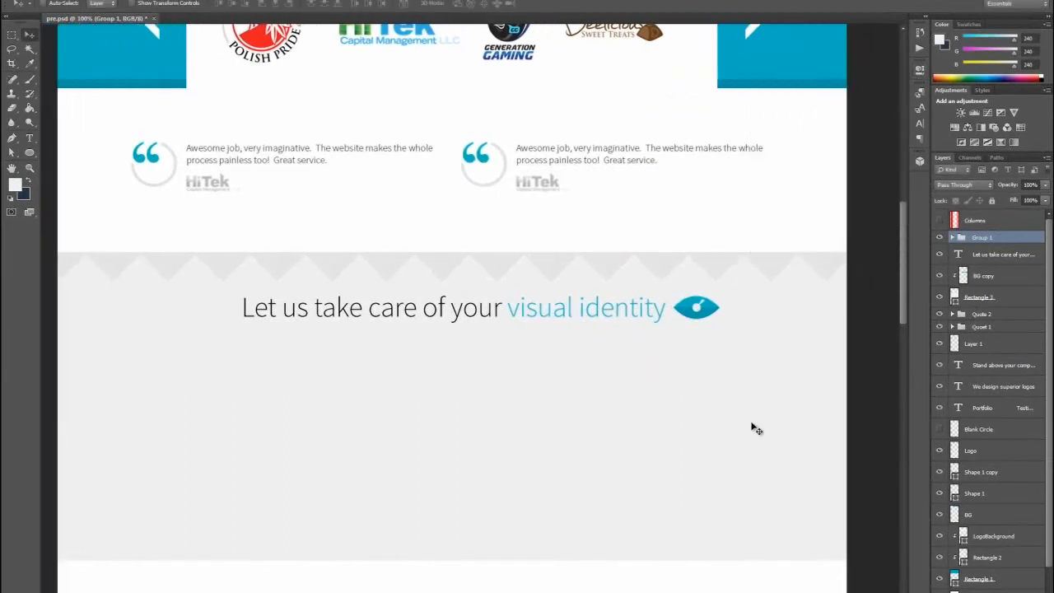
scroll(446, 308, "right", 1)
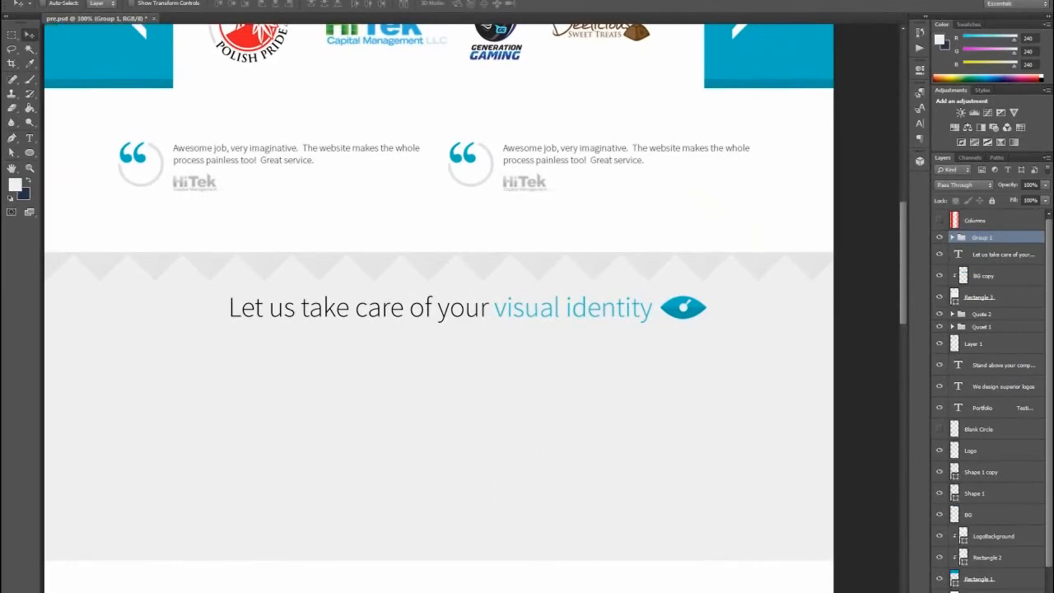
scroll(639, 583, "left", 1)
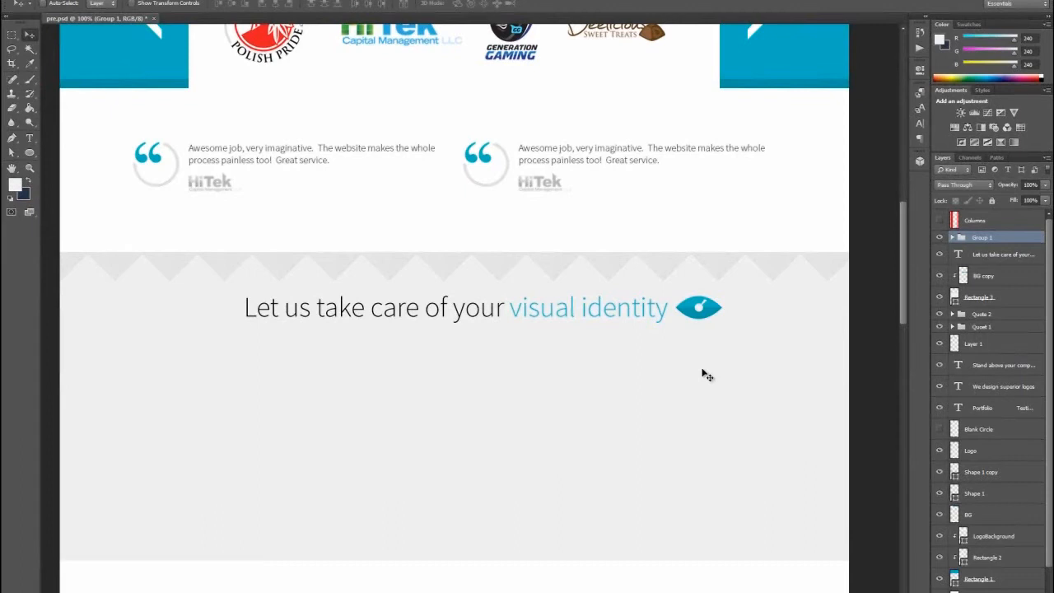
left_click(940, 220)
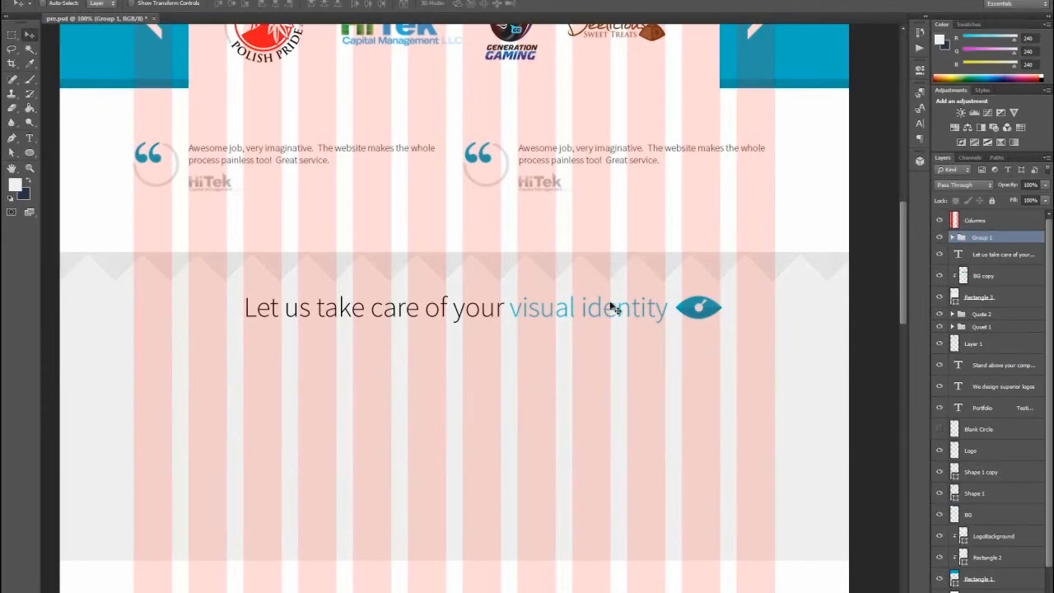
- Draw a 164 px circle below the heading, centered on the second grid column, with the Ellipse tool
scroll(494, 386, "down", 2)
left_click(29, 154)
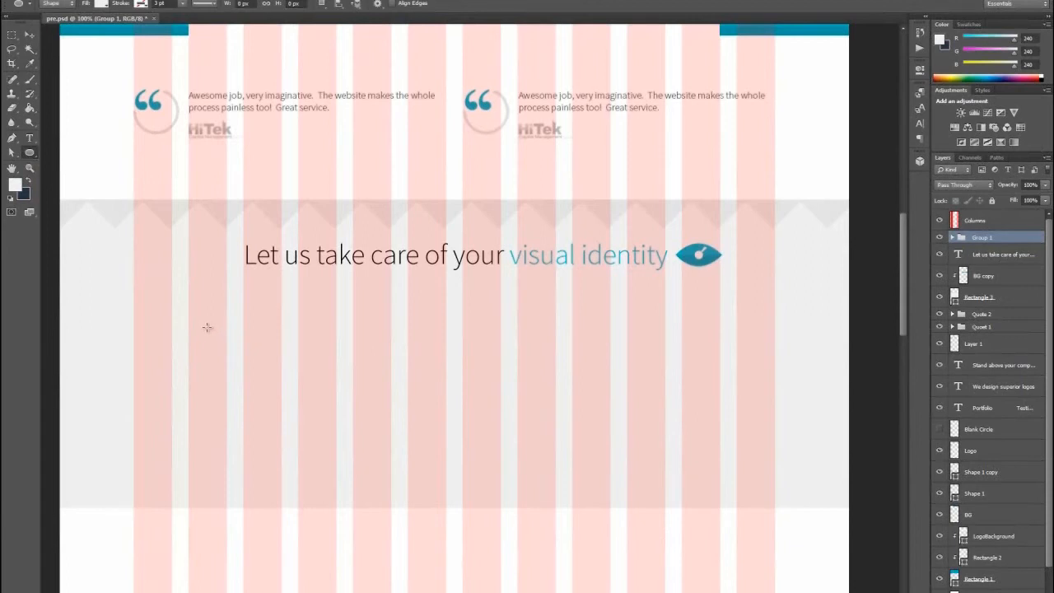
left_click_drag(207, 328, 251, 383)
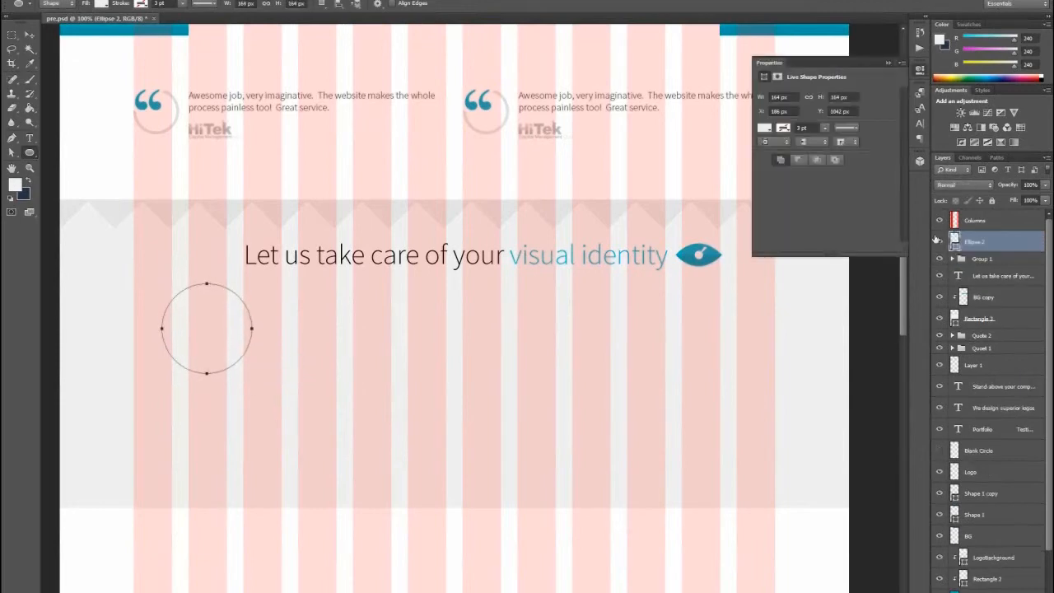
- Fill the circle with black (000000) and move it straight down to a Y position of 1089 px
left_click(29, 36)
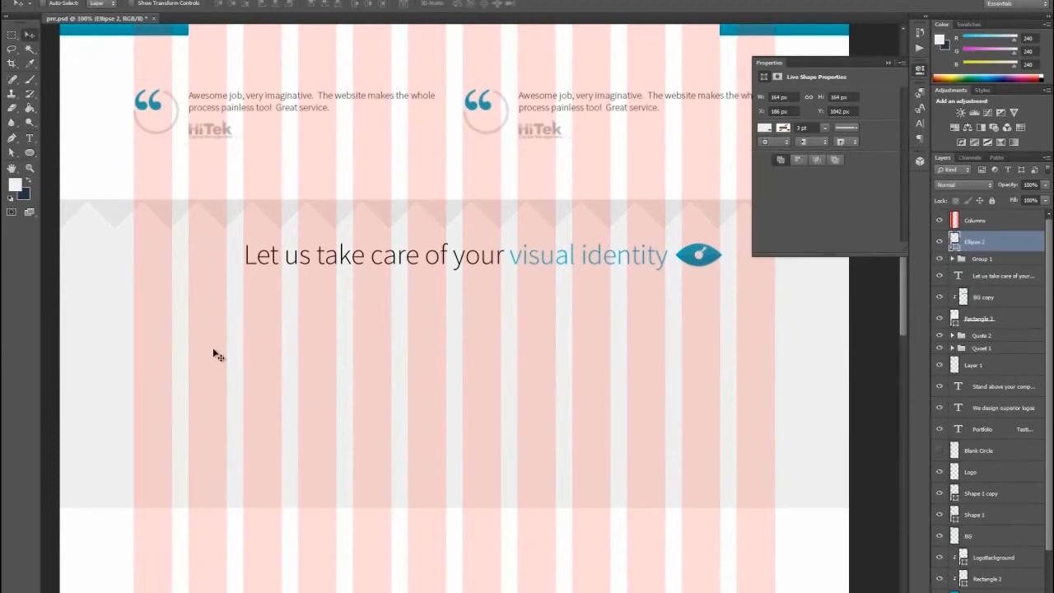
double_click(954, 241)
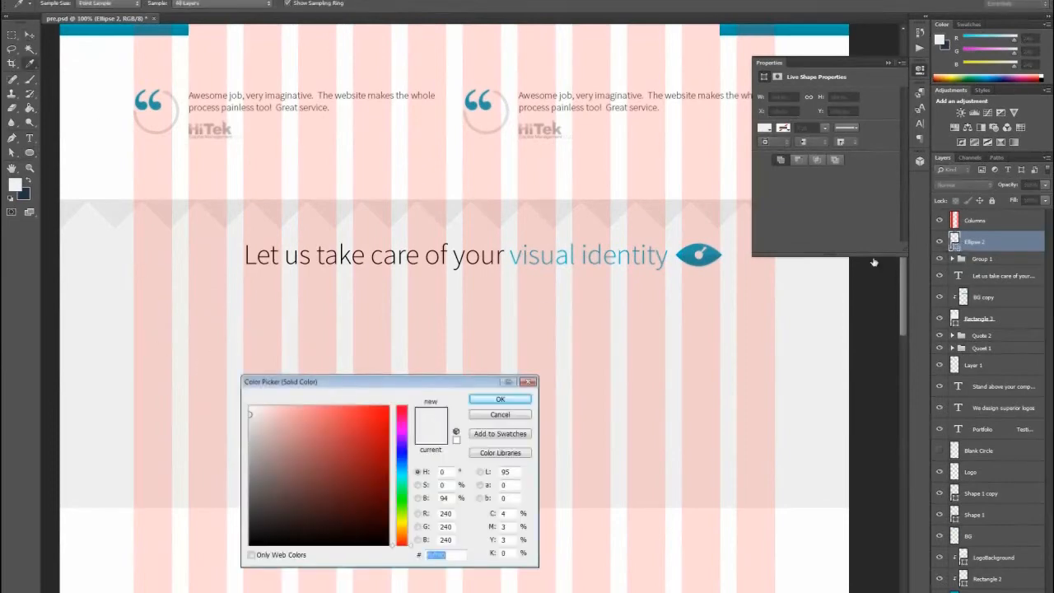
type("000000")
left_click(531, 399)
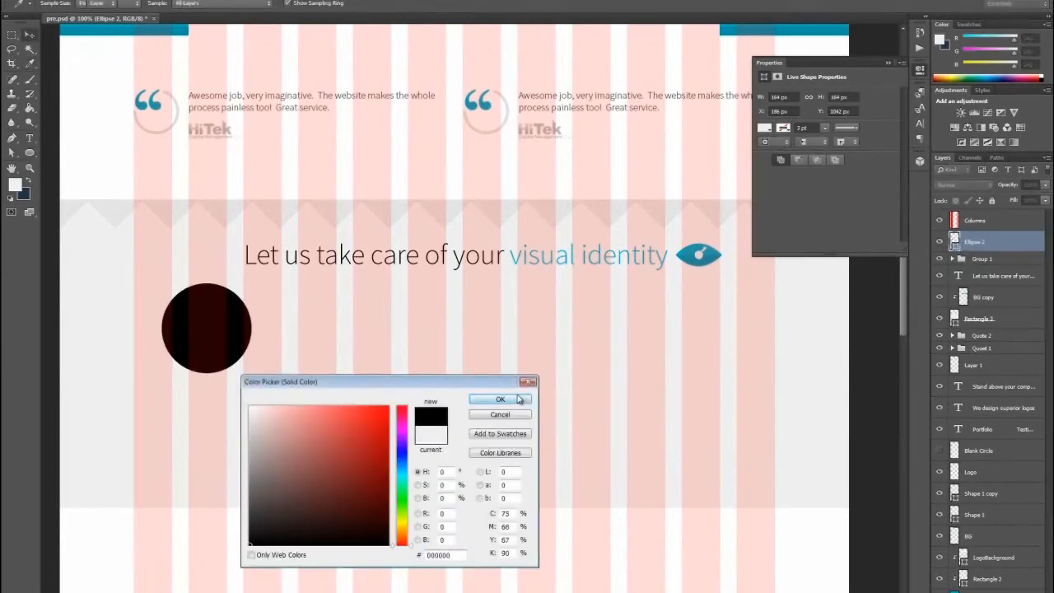
left_click_drag(238, 325, 234, 350)
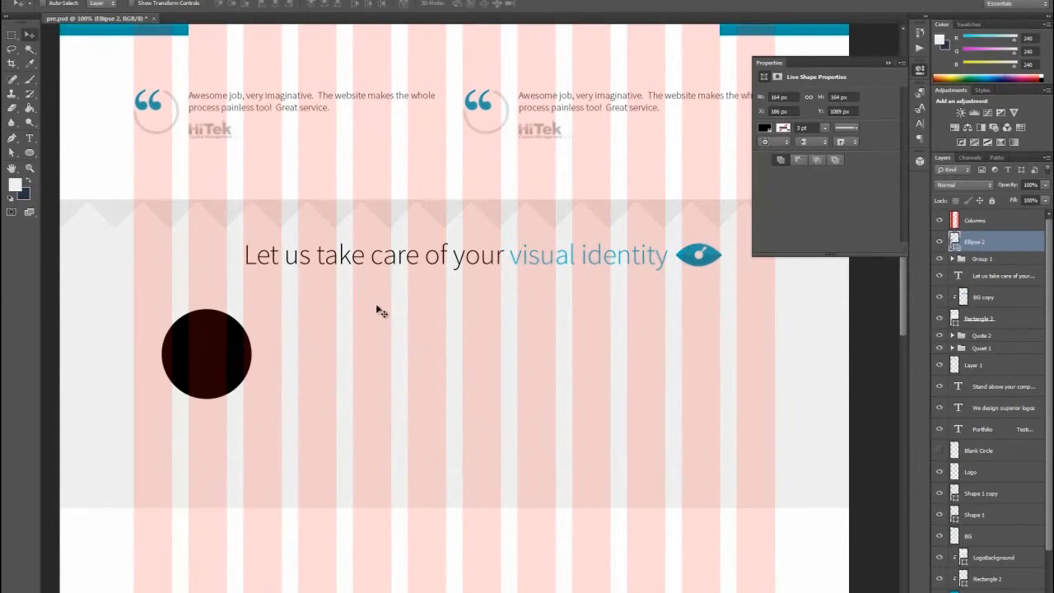
- Draw a small upward-pointing triangle overlapping the middle of the black circle's lower edge with the Pen tool
left_click(12, 138)
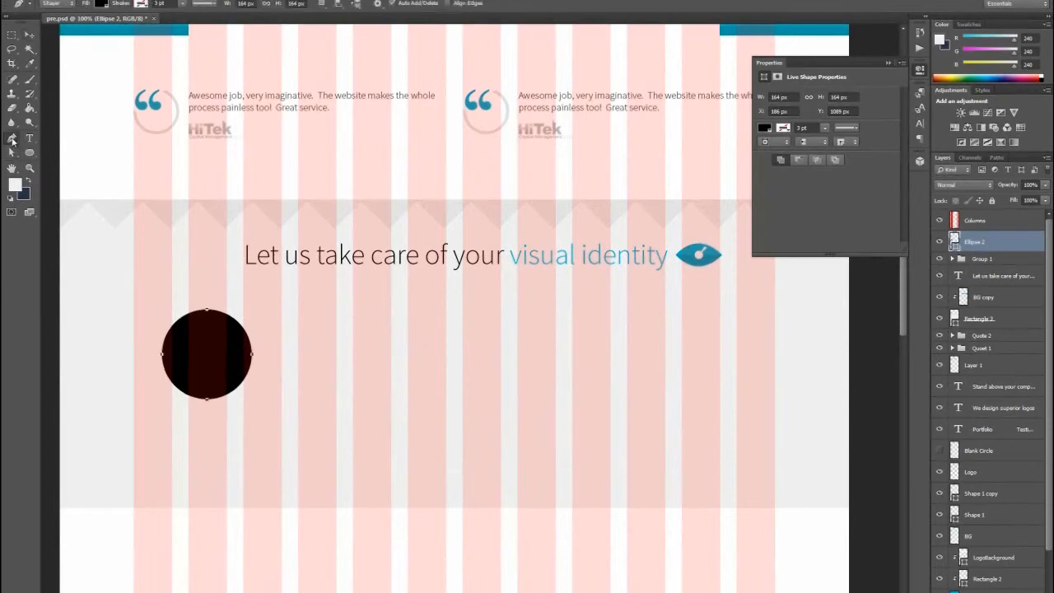
left_click(15, 183)
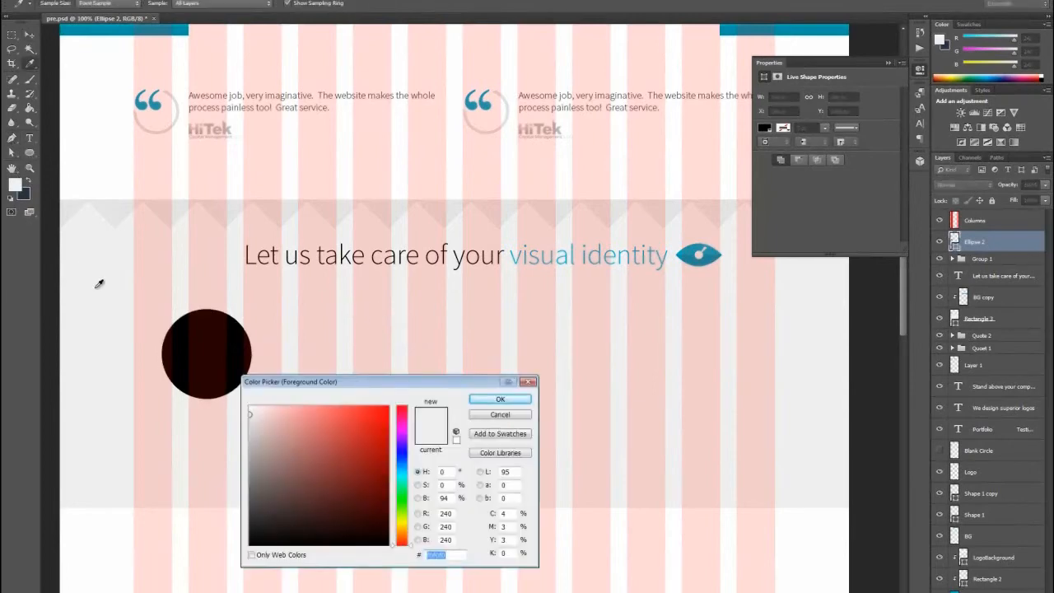
left_click(494, 401)
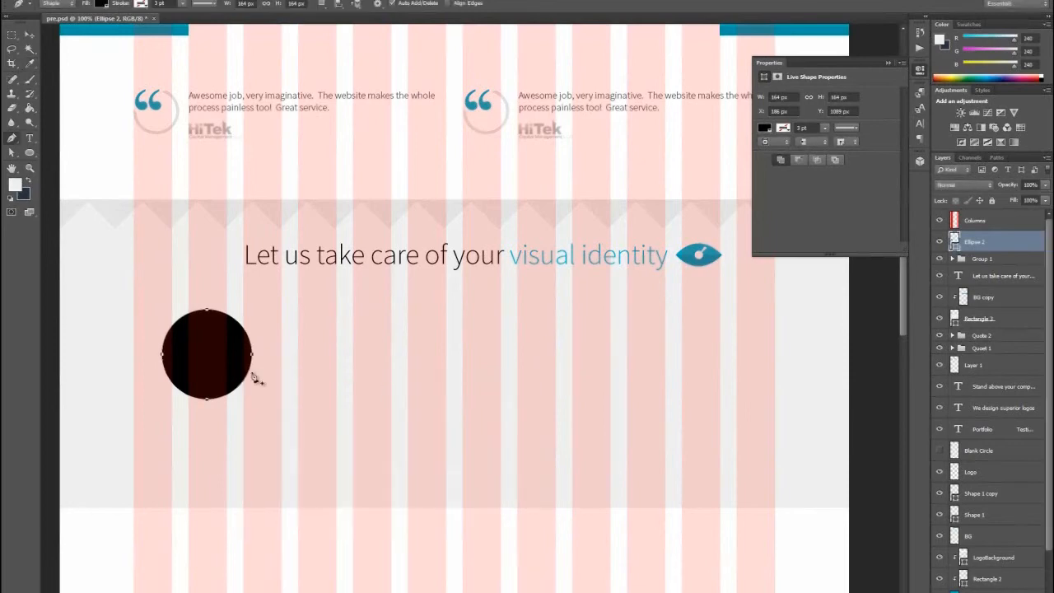
left_click(196, 402)
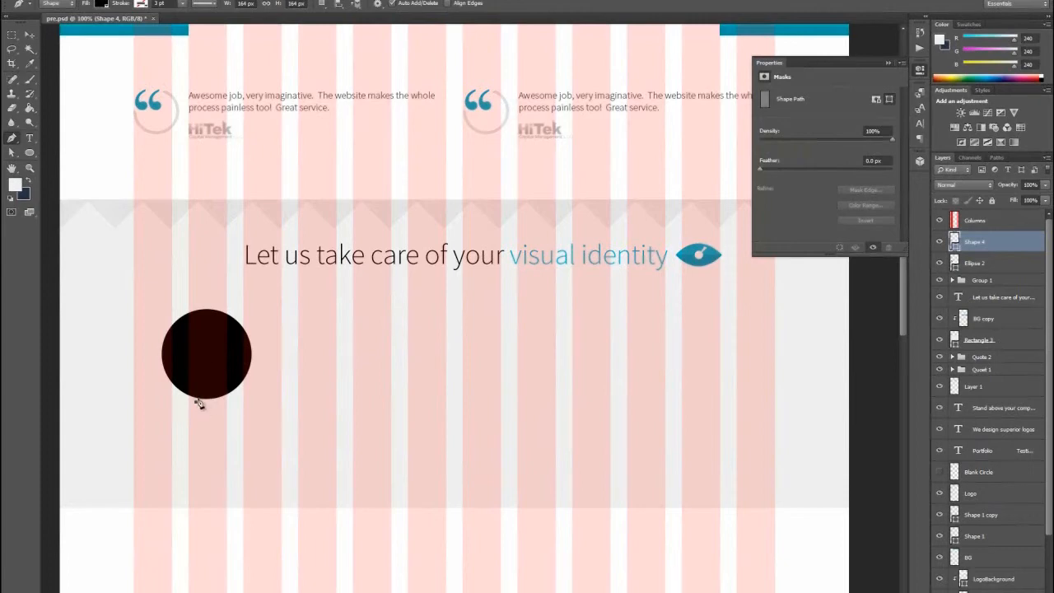
left_click(207, 387)
left_click(216, 401)
left_click(195, 402)
- Fill the triangle with light gray f0f0f0 so it cuts a notch into the circle
double_click(955, 241)
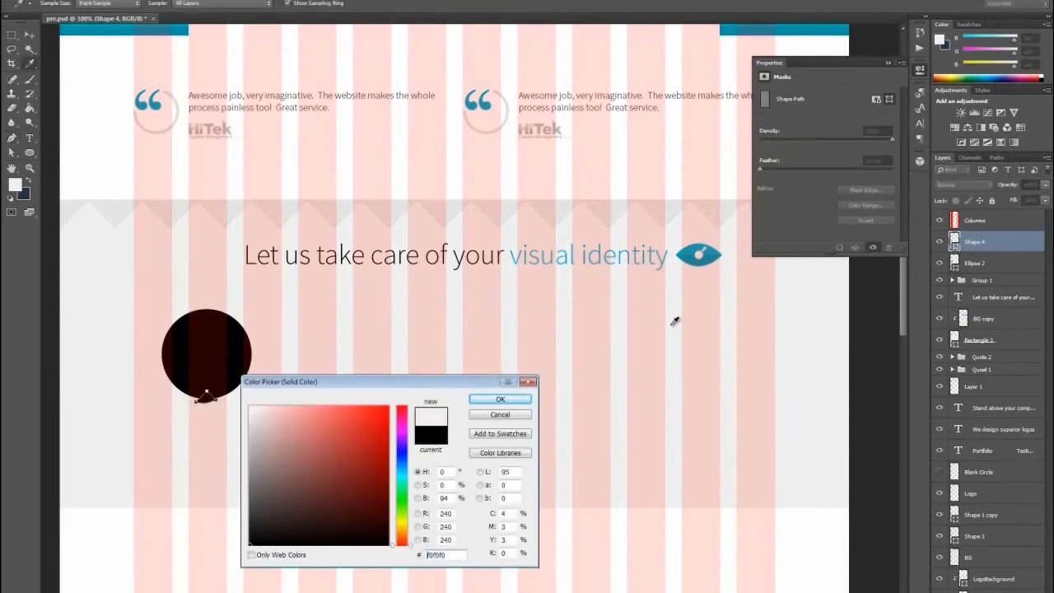
left_click(494, 403)
left_click(11, 34)
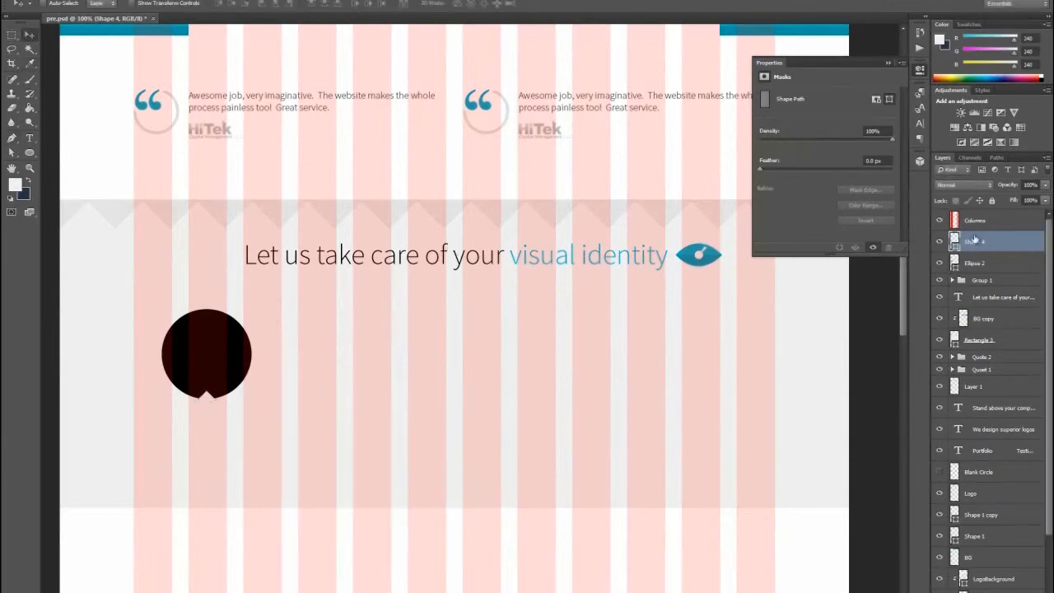
- Hide the Columns grid and scale the notch triangle up to about 155%
left_click(940, 220)
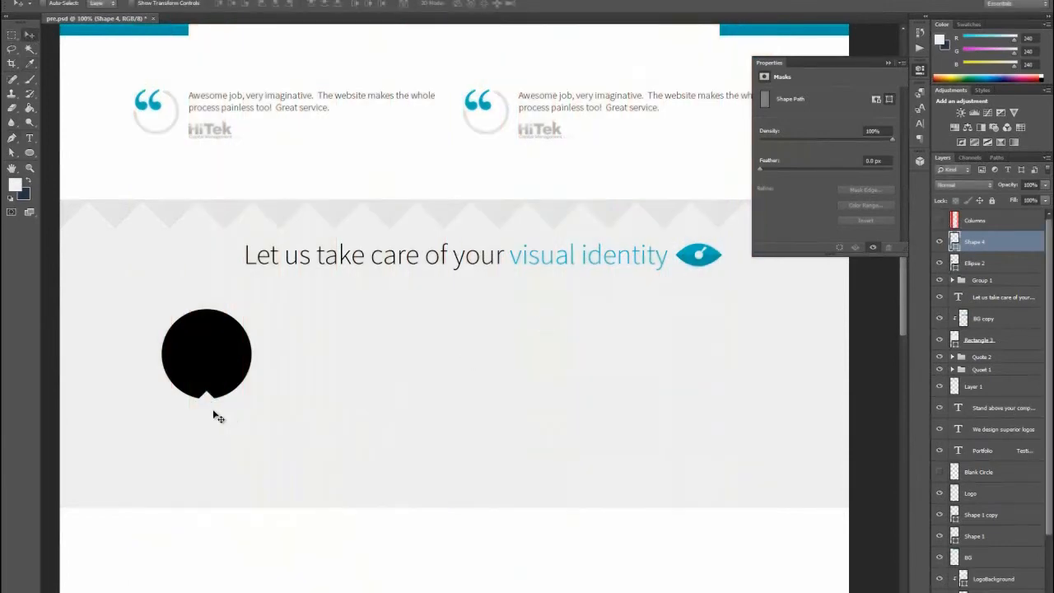
key("ctrl+t")
left_click_drag(220, 390, 225, 387)
left_click(28, 34)
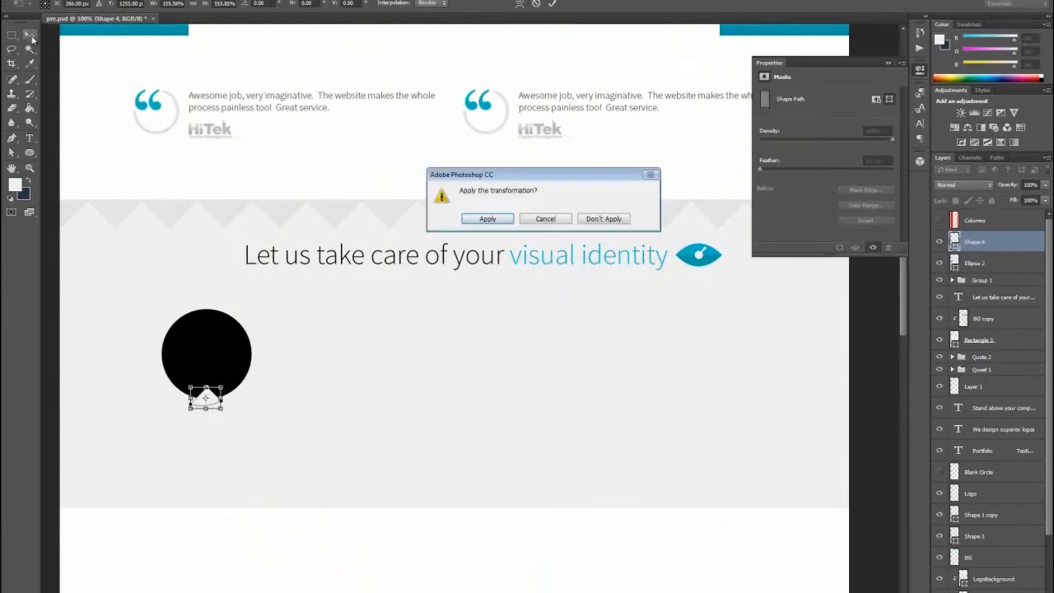
left_click(484, 219)
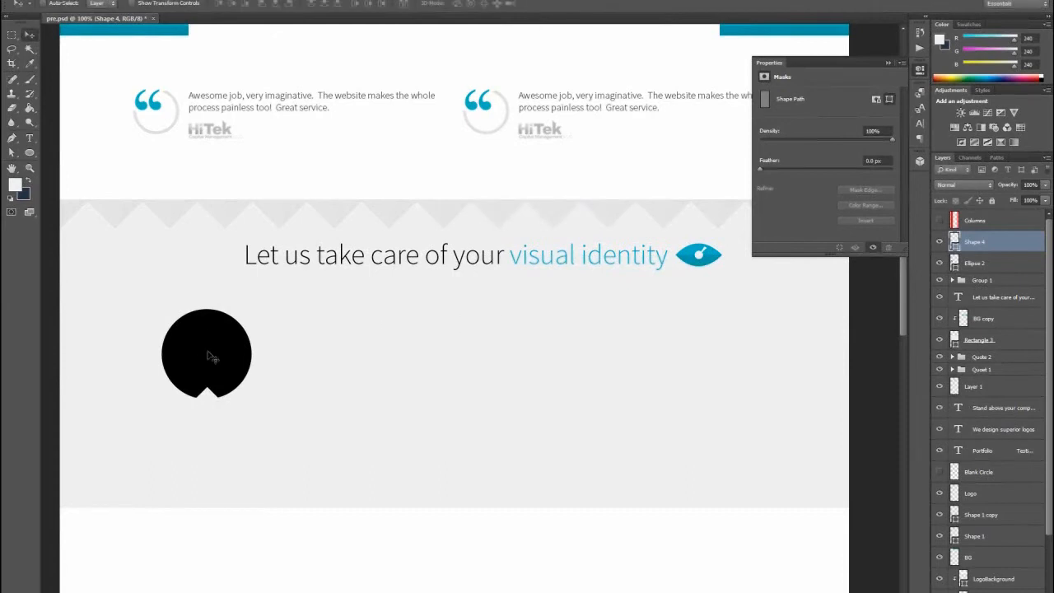
- Duplicate the first testimonial's text layer, move the copy above Shape 4 in the layer stack and place it below the black circle
left_click(30, 138)
left_click(256, 107)
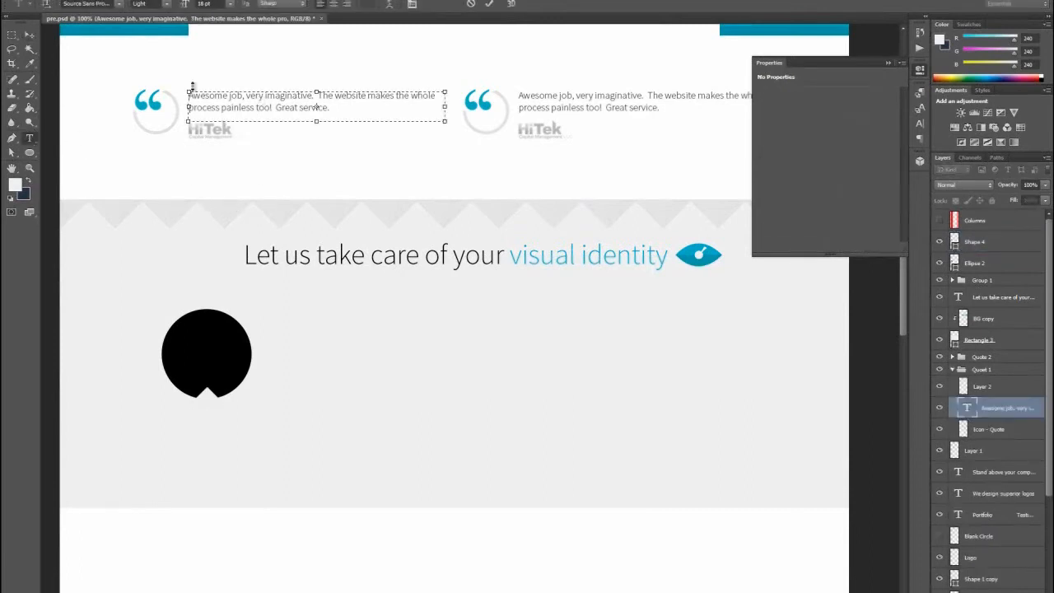
left_click(31, 38)
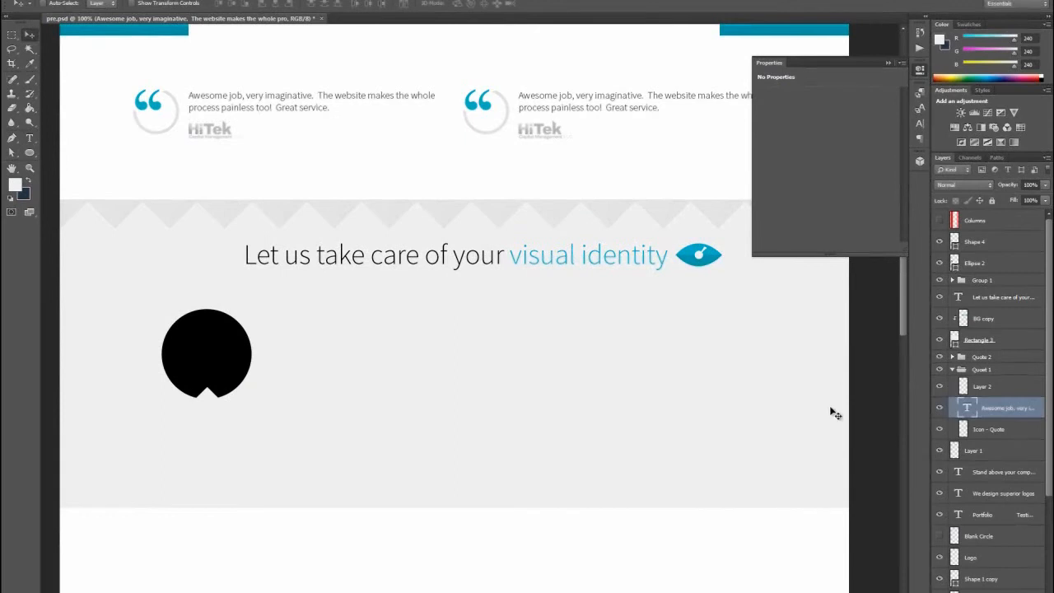
right_click(988, 406)
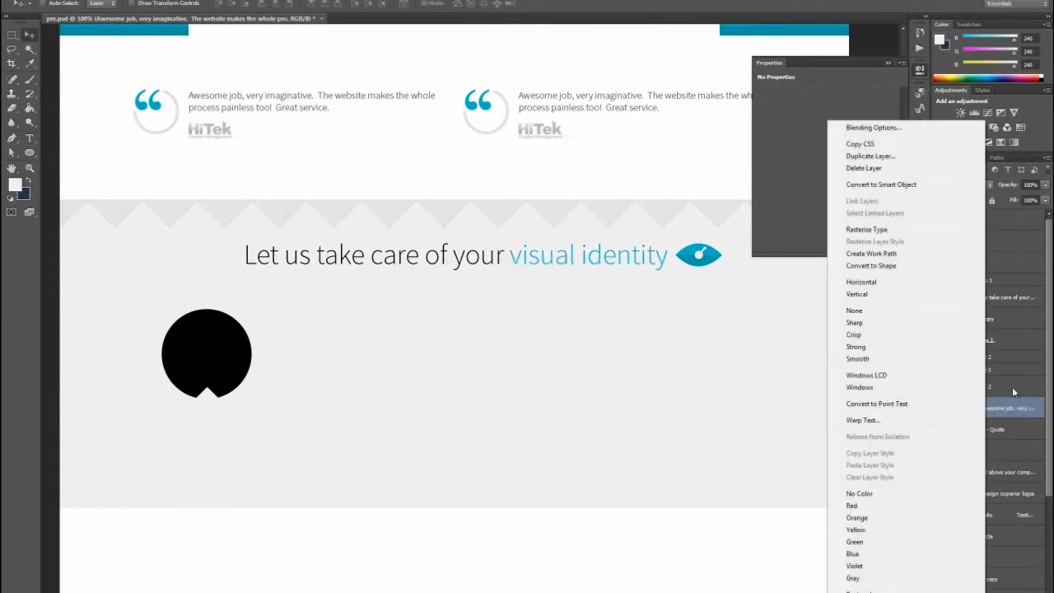
left_click(873, 156)
left_click(619, 181)
left_click_drag(1005, 411, 993, 233)
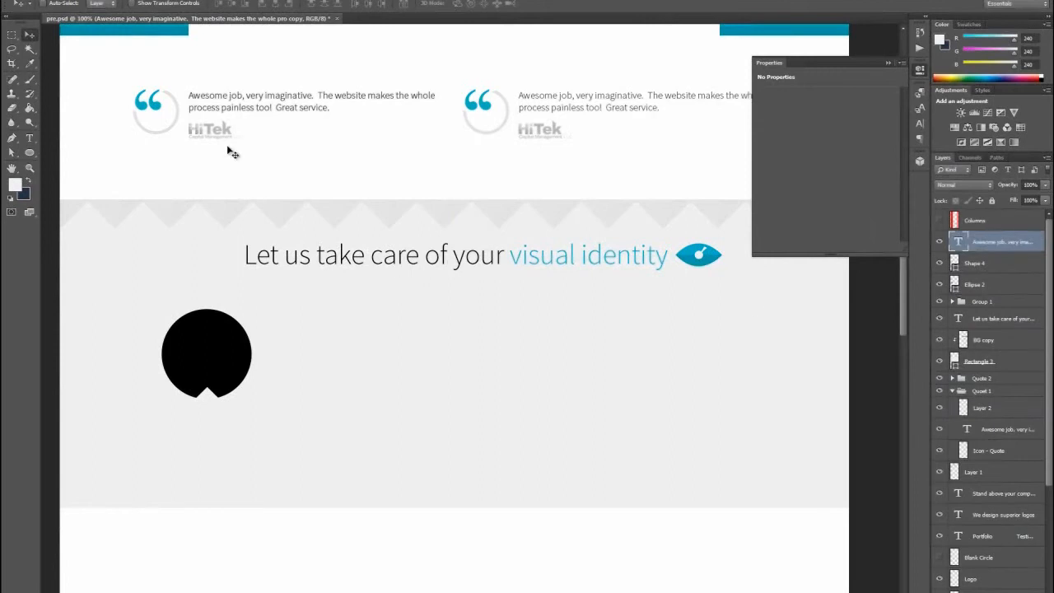
left_click_drag(221, 114, 208, 431)
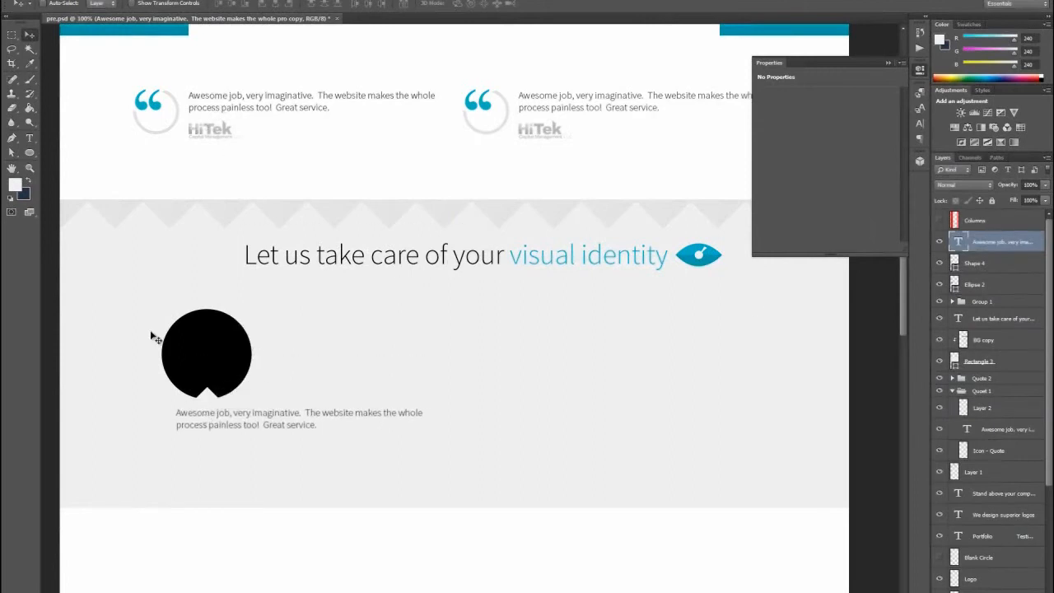
- Replace the copied text with "LOGO DESIGN" and set its font size to 16 pt
left_click(29, 138)
double_click(191, 414)
key("ctrl+a")
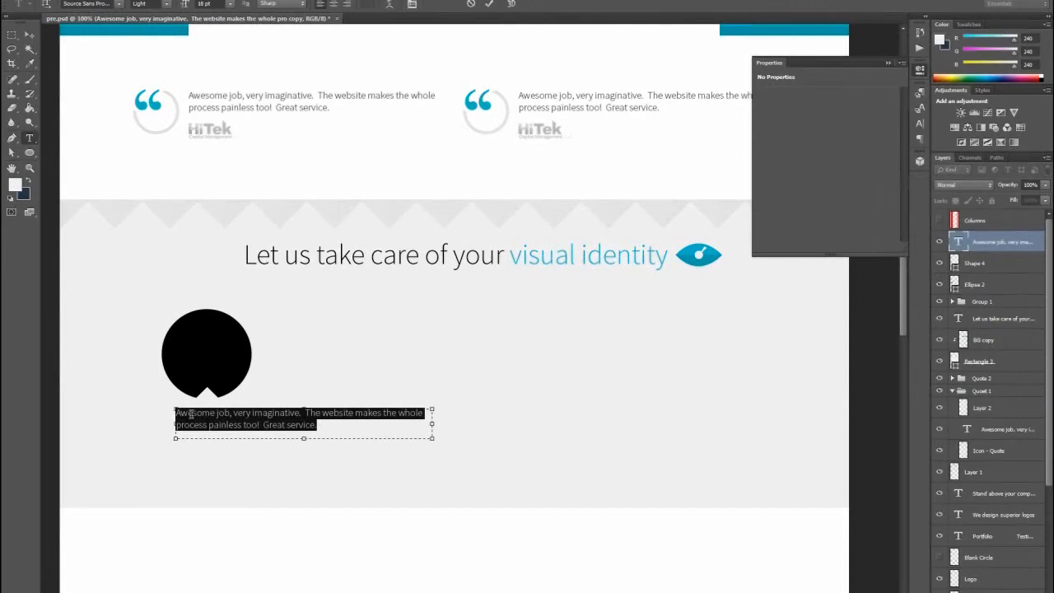
key("BackSpace")
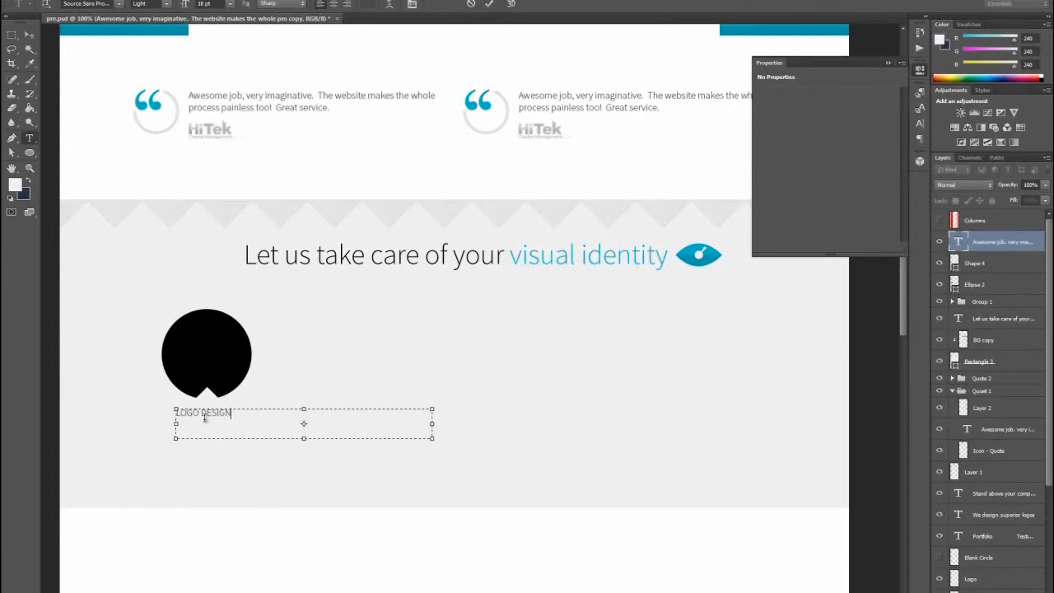
key("ctrl+a")
left_click_drag(206, 3, 178, 9)
type("16")
key("Return")
- Shrink the text box to fit the "LOGO DESIGN" label and center it beneath the circle
left_click_drag(429, 440, 242, 422)
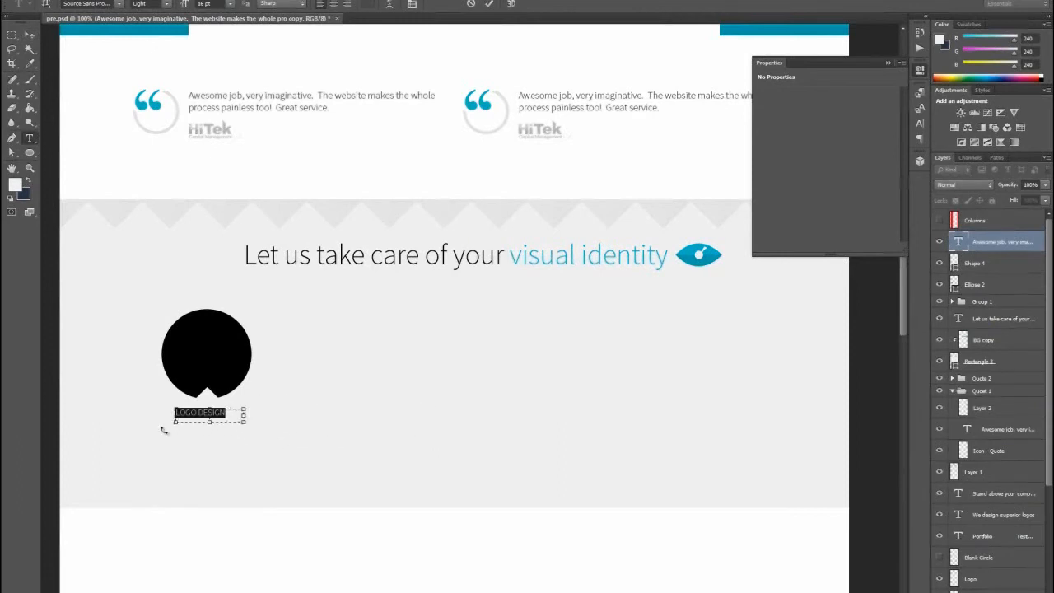
left_click_drag(175, 422, 162, 423)
left_click(29, 35)
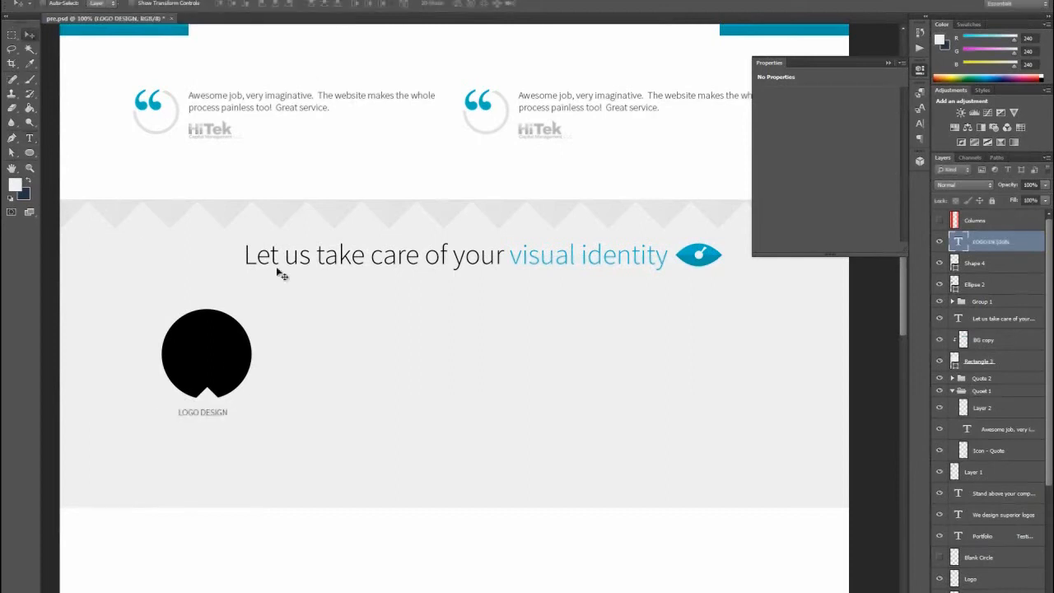
key("Right")
key("Right")
key("Right")
- Turn on Auto-Select, group the circle, notch triangle and label layers, and name the group "Logo Design"
left_click(57, 3)
left_click(207, 367)
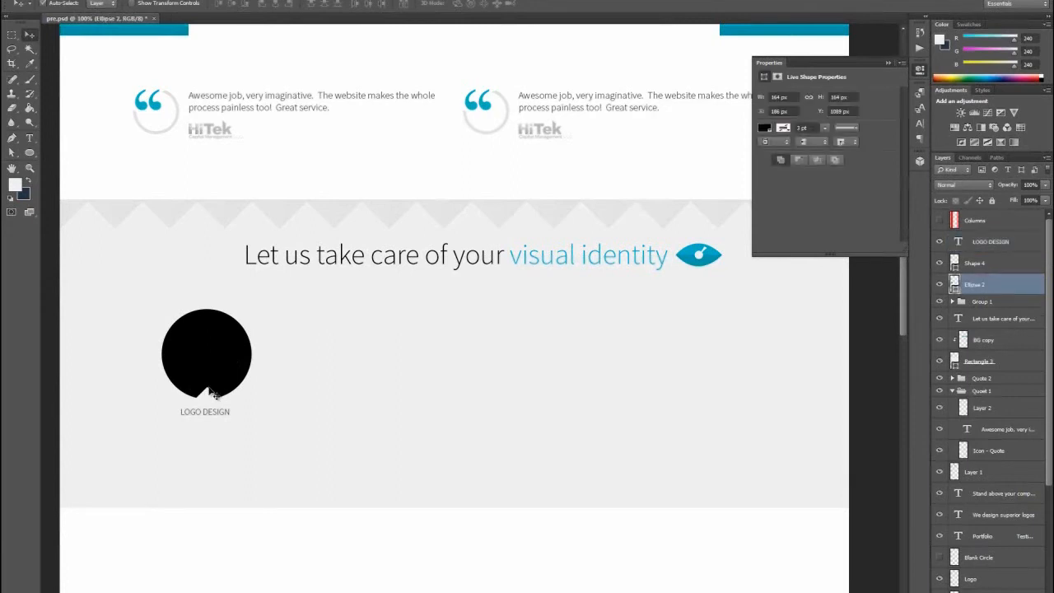
left_click(212, 395, "shift")
left_click(212, 416, "shift")
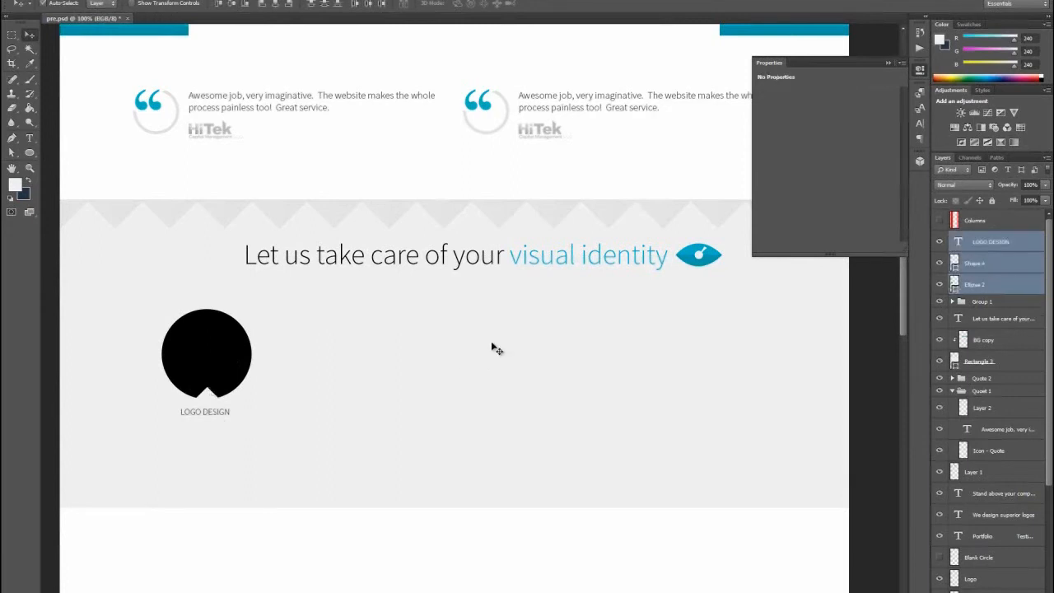
key("ctrl+g")
double_click(985, 238)
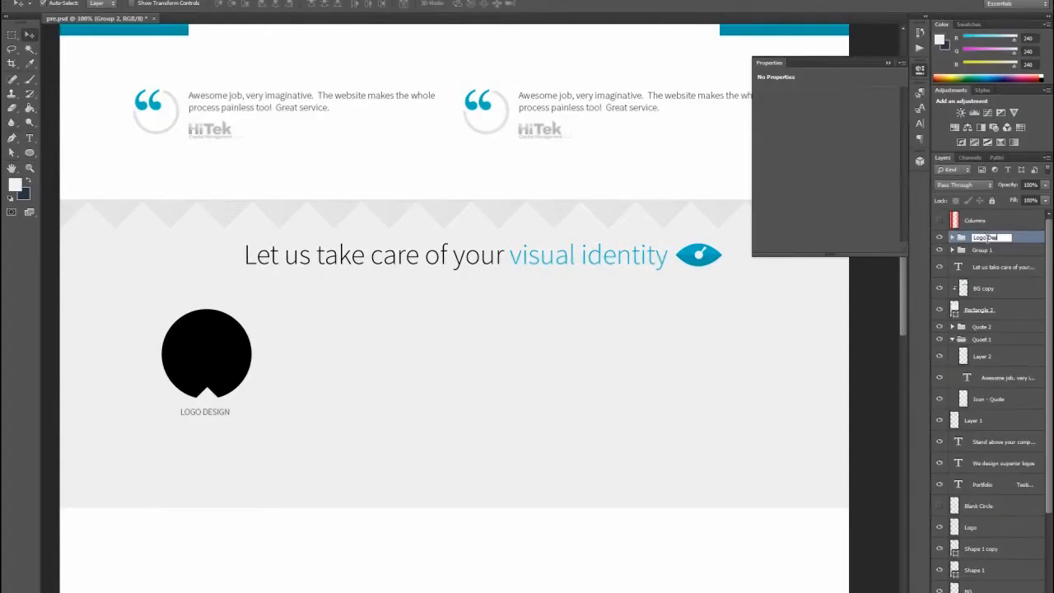
type("Logo Design")
key("Return")
- Duplicate the Logo Design group, show the Columns grid, and place the copy level with the original, centered on the fifth column
right_click(989, 238)
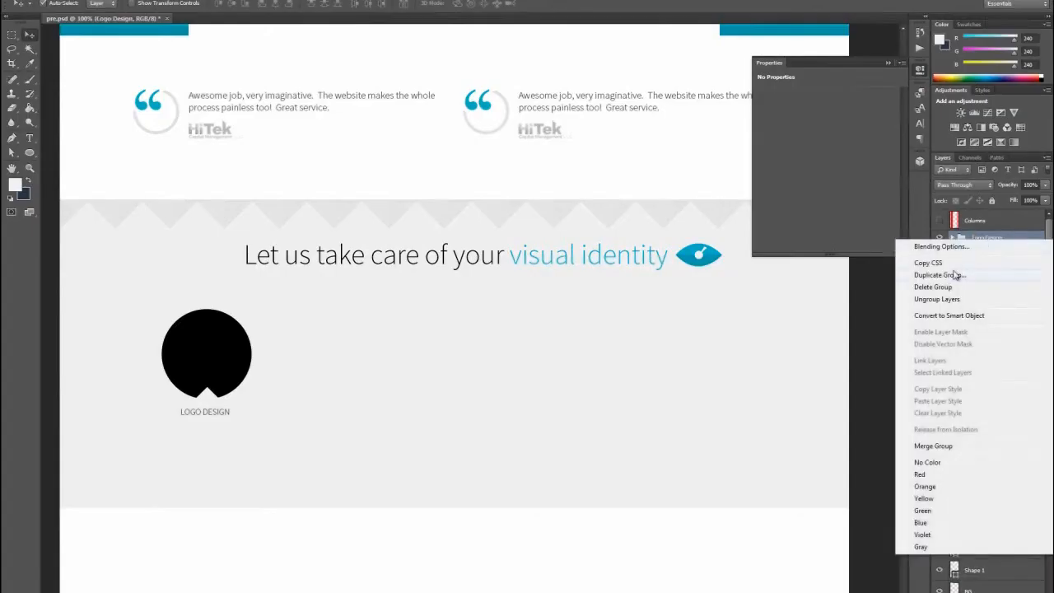
left_click(939, 275)
left_click(628, 181)
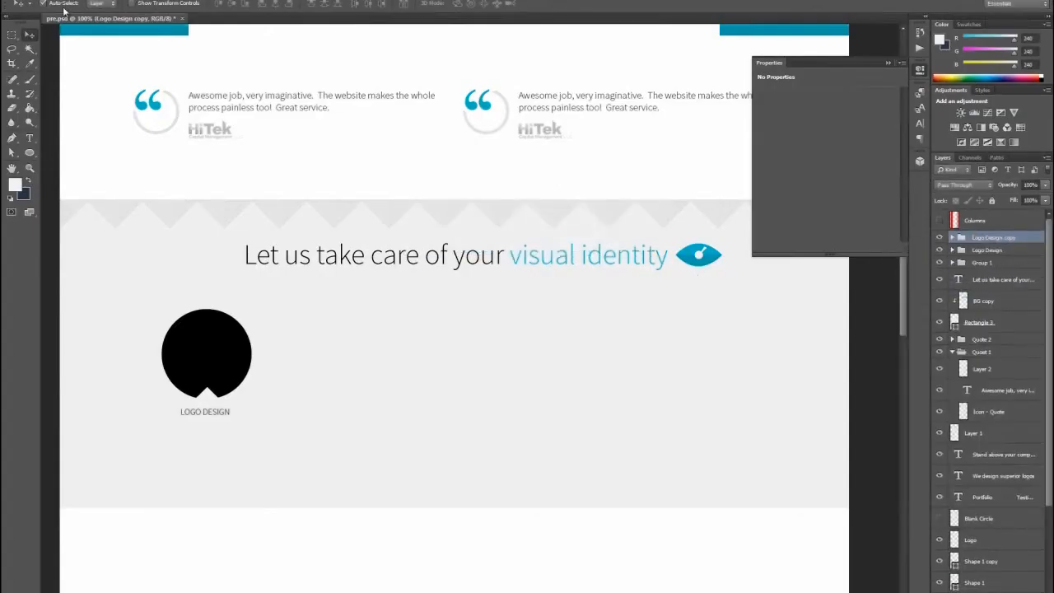
left_click(939, 221)
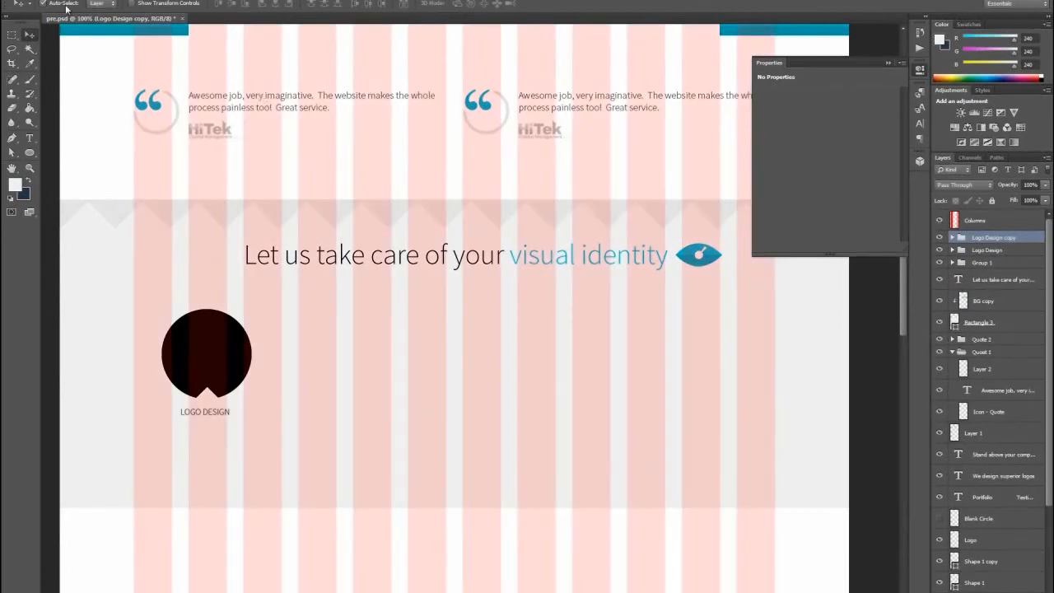
left_click_drag(204, 351, 368, 351)
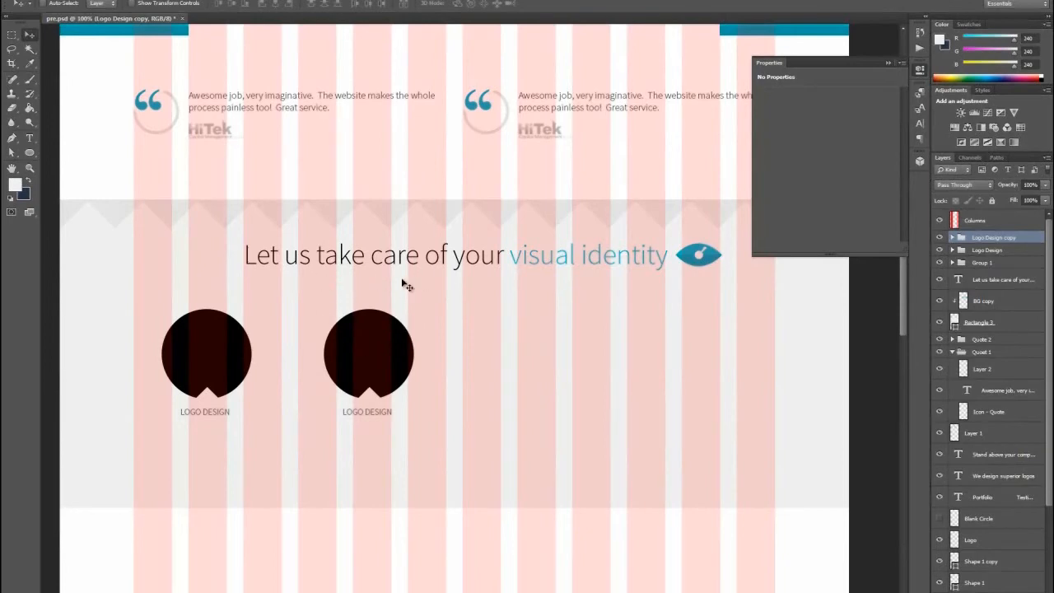
key("Right")
key("Right")
key("Right")
key("Right")
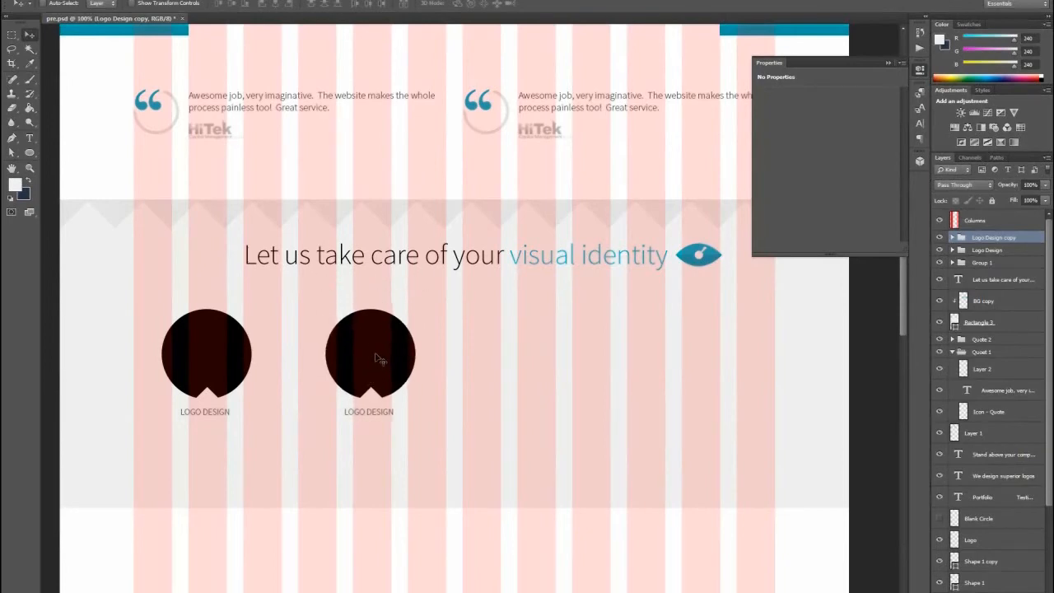
- Duplicate both Logo Design groups together and place the copies to the right to form a row of four circles aligned to the grid
left_click(991, 252, "shift")
right_click(991, 251)
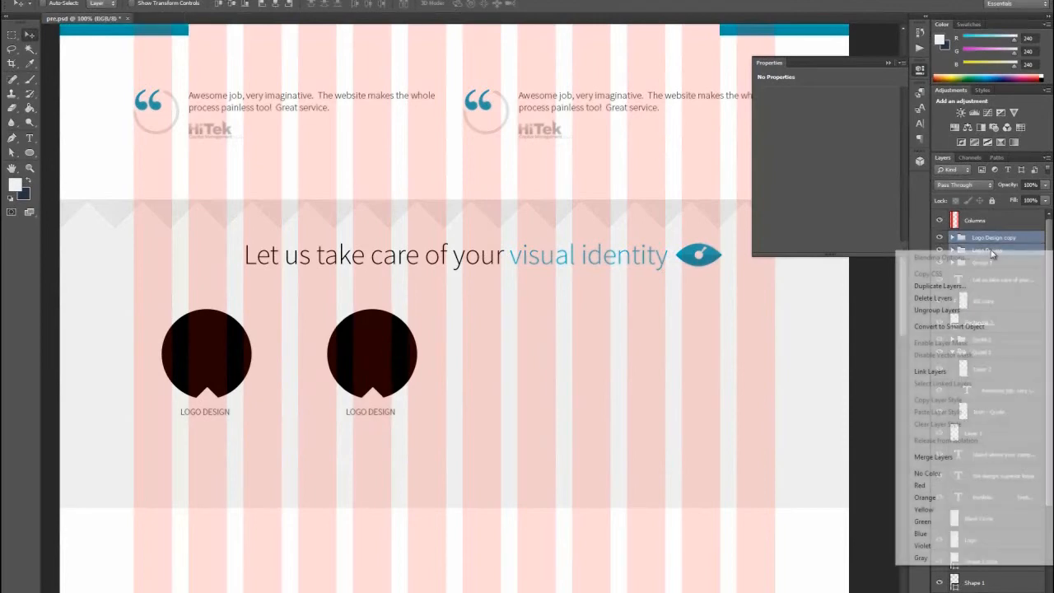
left_click(951, 284)
left_click(623, 181)
left_click_drag(371, 360, 688, 370)
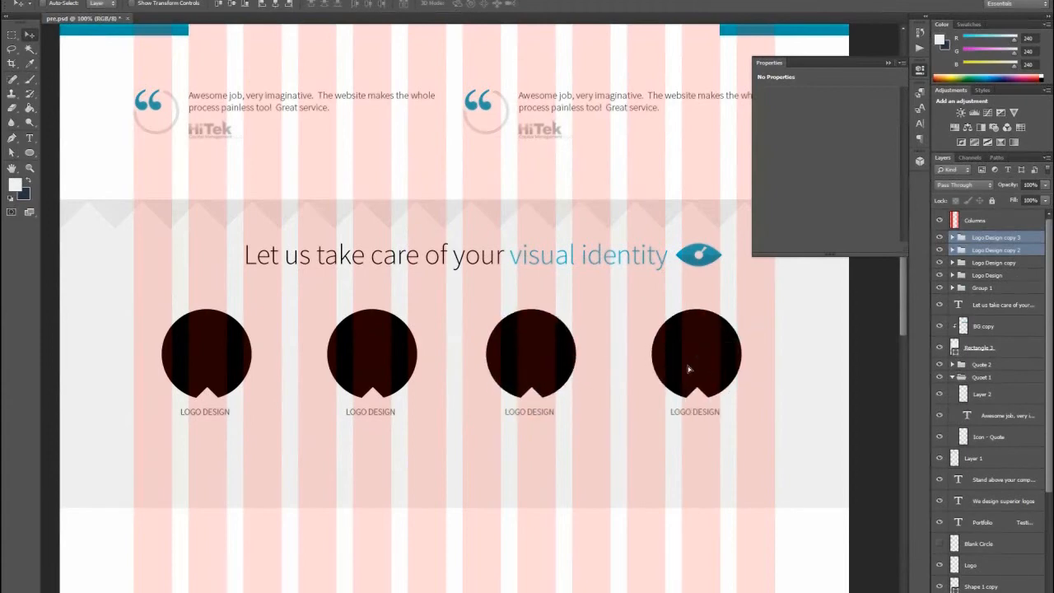
key("Right")
key("Right")
key("Right")
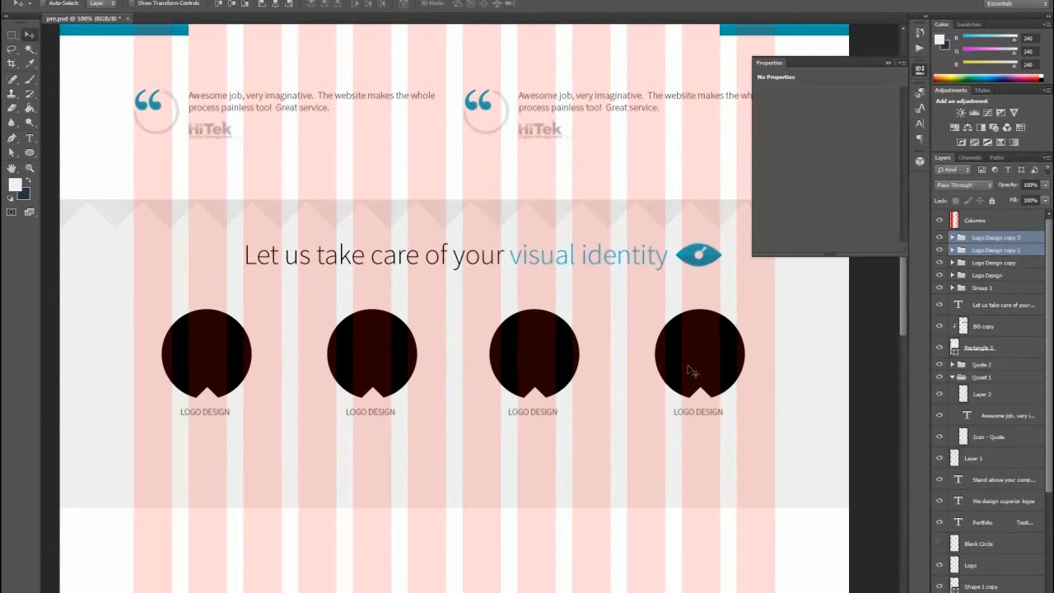
- Nudge the third and fourth circle groups one step right and rename the second circle's group "Identity Colors"
key("Right")
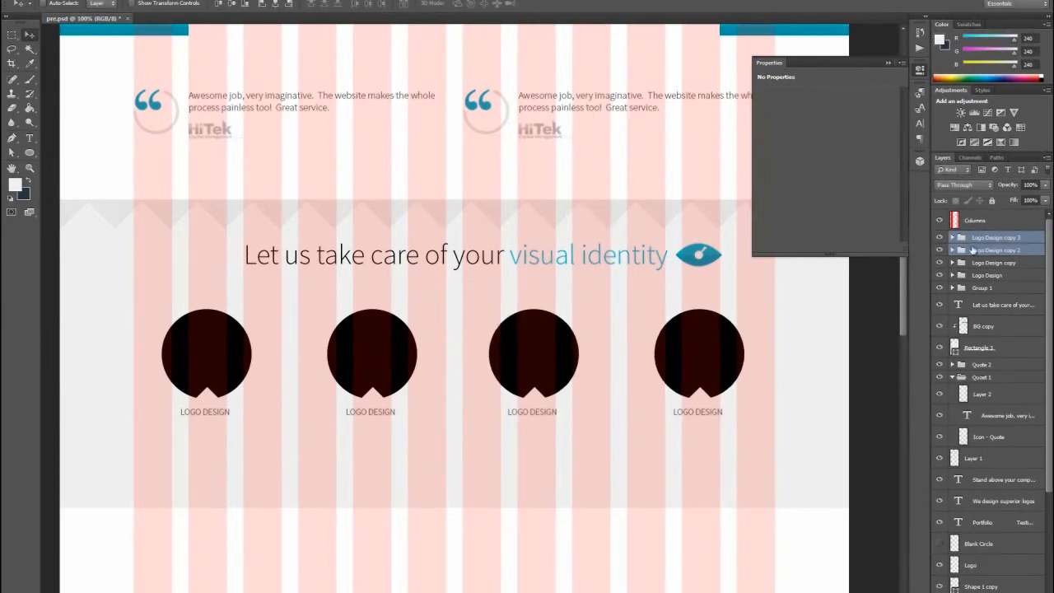
left_click(997, 263)
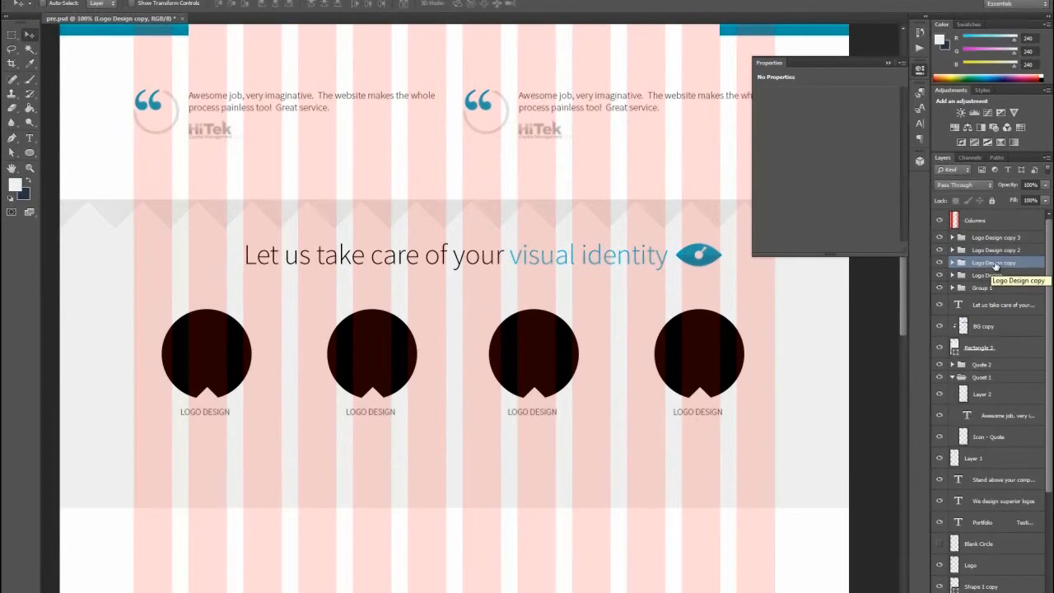
double_click(996, 263)
type("B")
type("dentity Colors")
key("Return")
- Change the label under the second circle to "IDENTITY COLORS" and hide the Columns grid
left_click(32, 140)
left_click(372, 414)
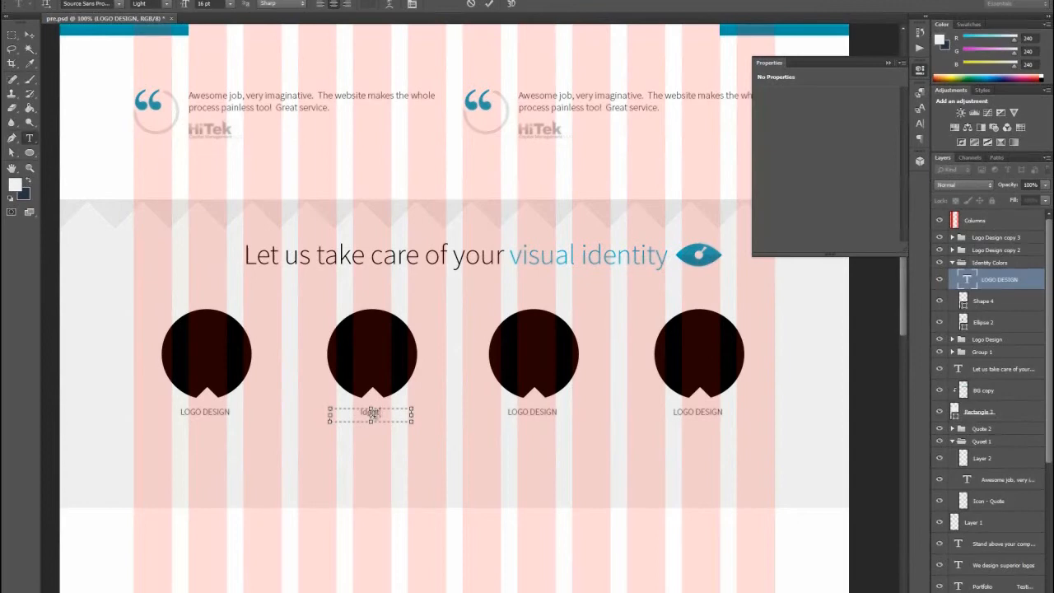
type("IDENTITY COLORS")
left_click(28, 37)
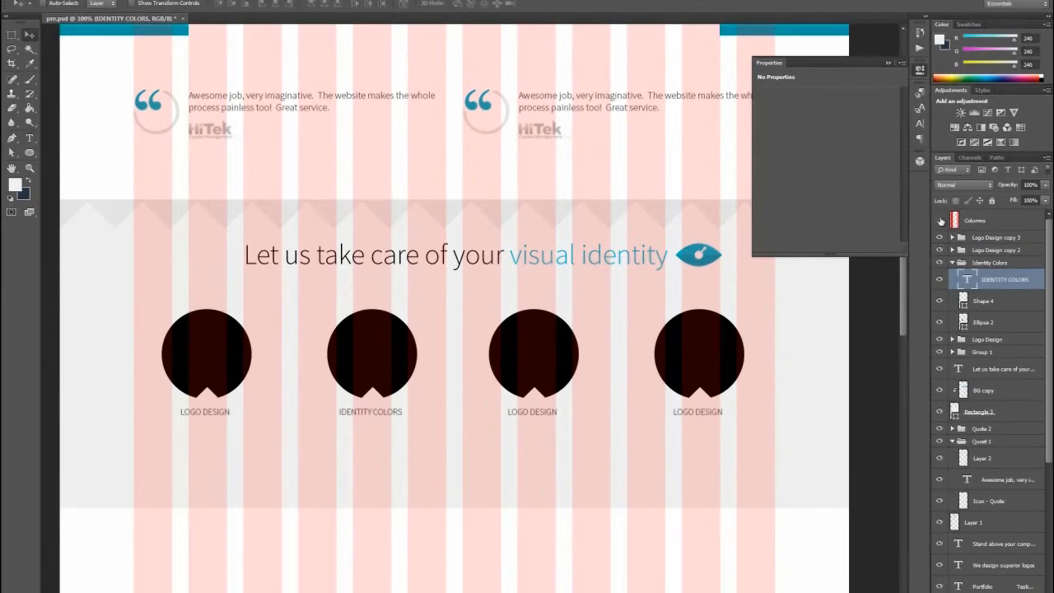
left_click(940, 221)
- Change the label under the third circle to "STATIONARY" and rename its group "Stationary"
left_click(30, 138)
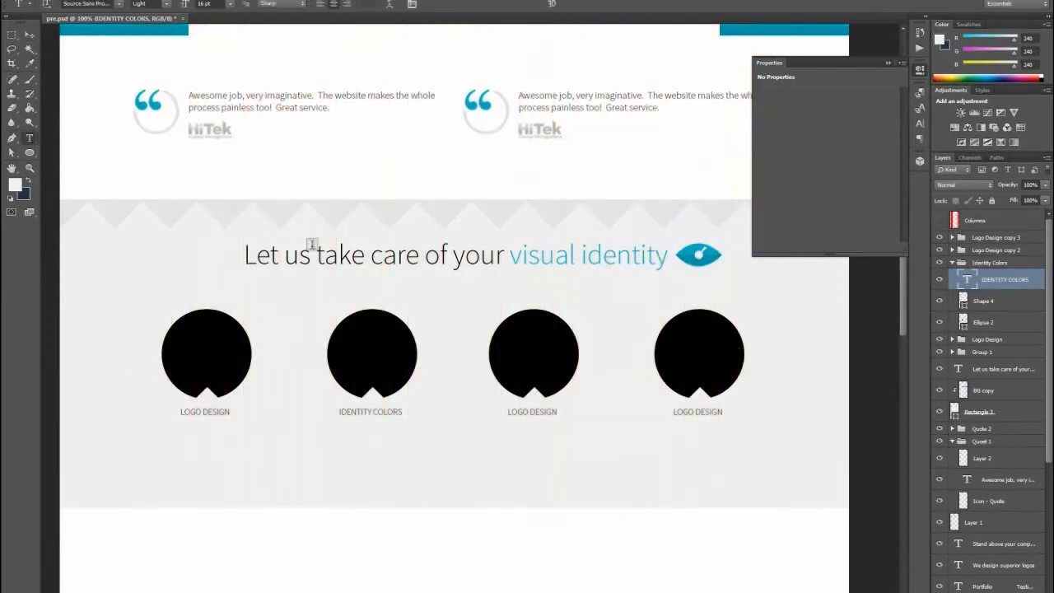
triple_click(535, 411)
type("STATIONARY")
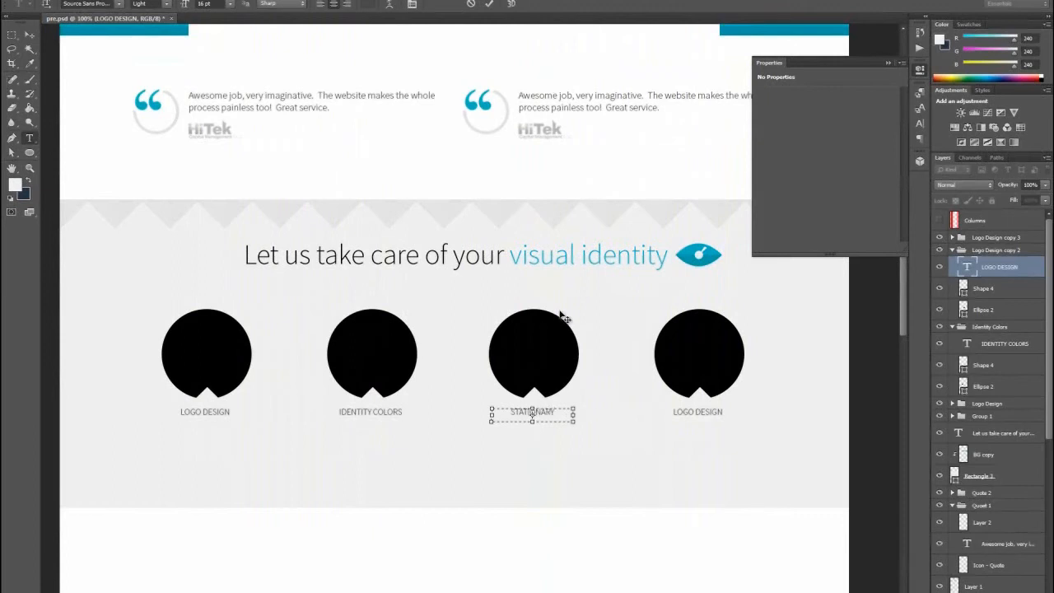
left_click(30, 35)
left_click(30, 138)
left_click(987, 251)
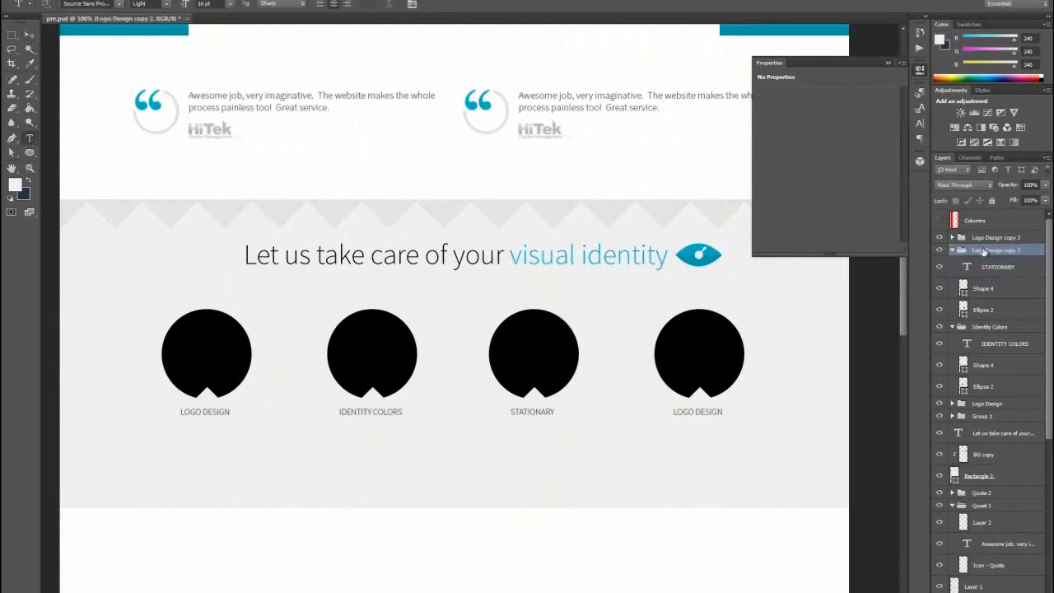
double_click(992, 251)
type("Stationary")
key("Return")
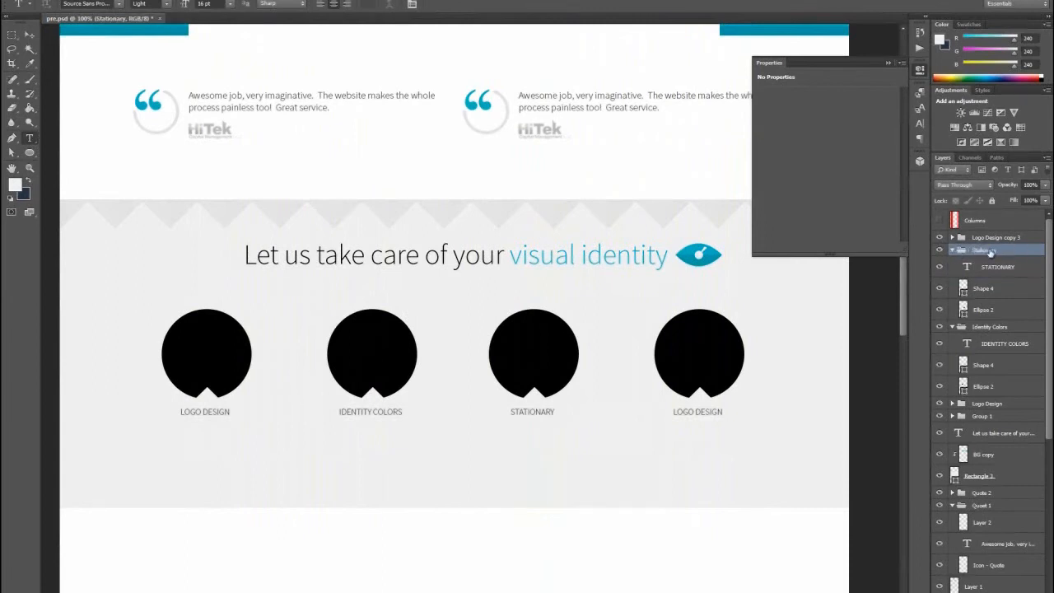
- Change the label under the fourth circle to "SOCIAL PRECENSE" and rename its group "Social Precense"
left_click(696, 414)
triple_click(696, 414)
type("SOCIAL PRESENCE")
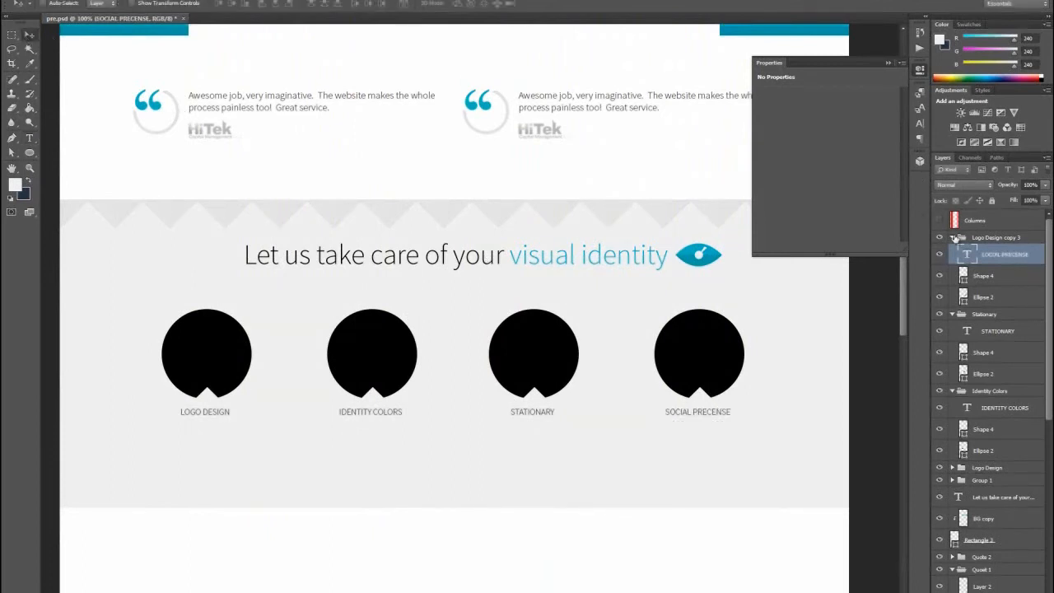
double_click(992, 238)
type("Social Precense")
key("Return")
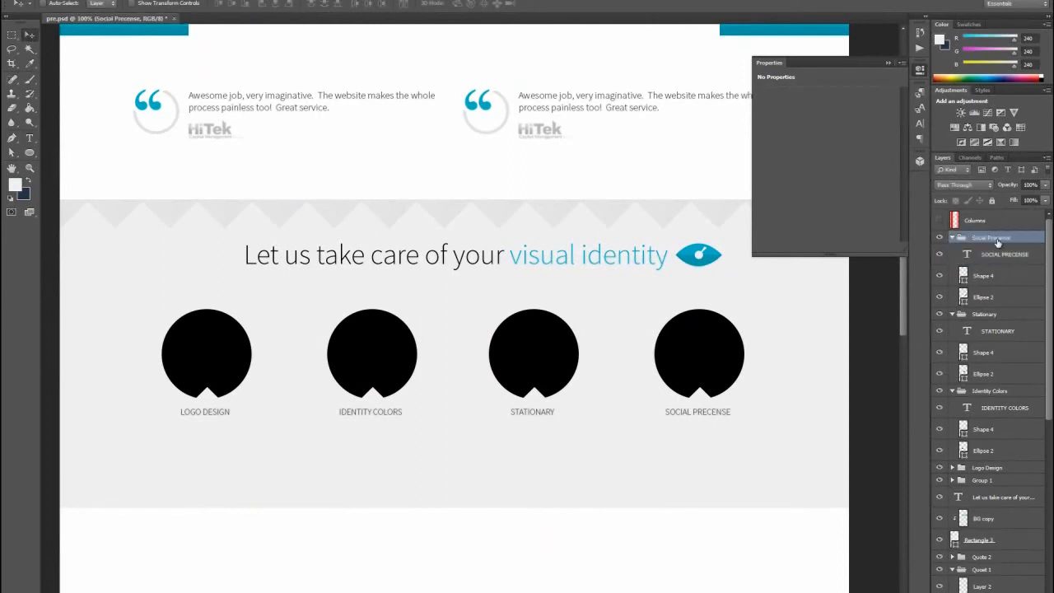
- Collapse the Social Precense, Stationary and Identity Colors groups
left_click(953, 237)
left_click(953, 249)
left_click(953, 262)
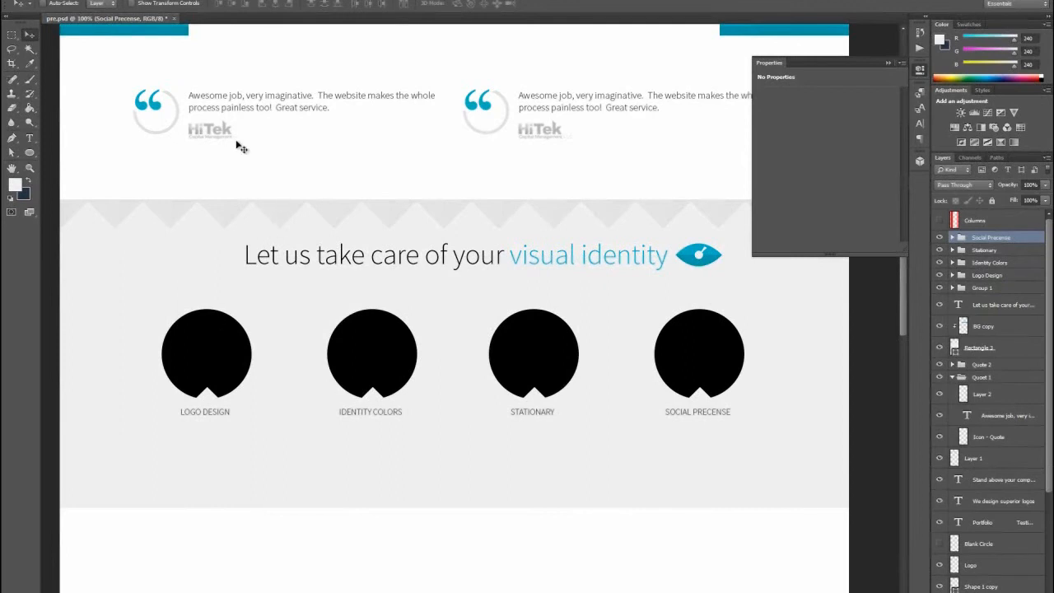
- Open the Presentation.psd file
left_click(33, 1)
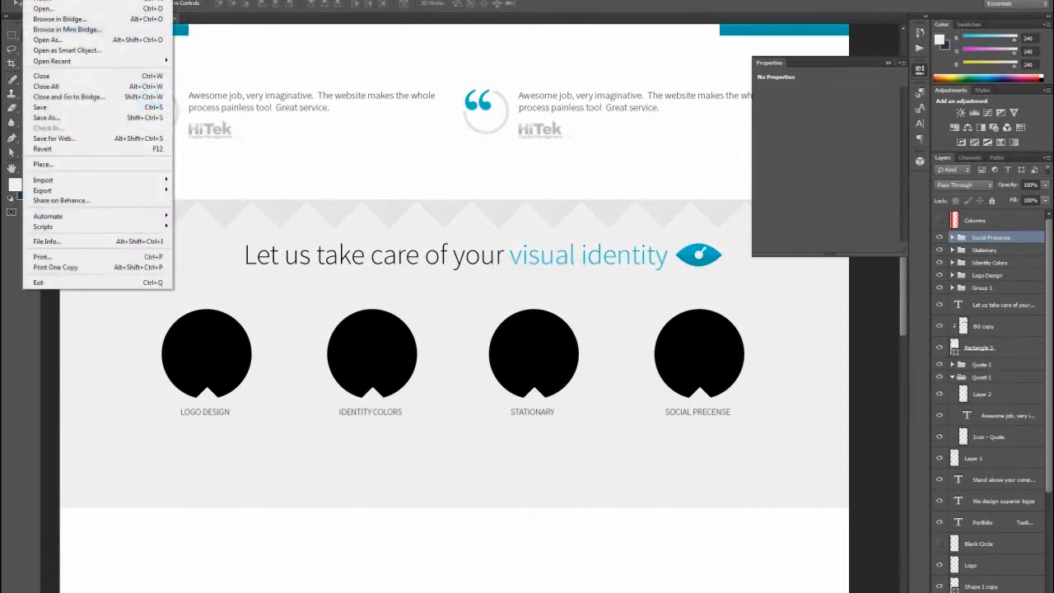
left_click(52, 9)
double_click(153, 64)
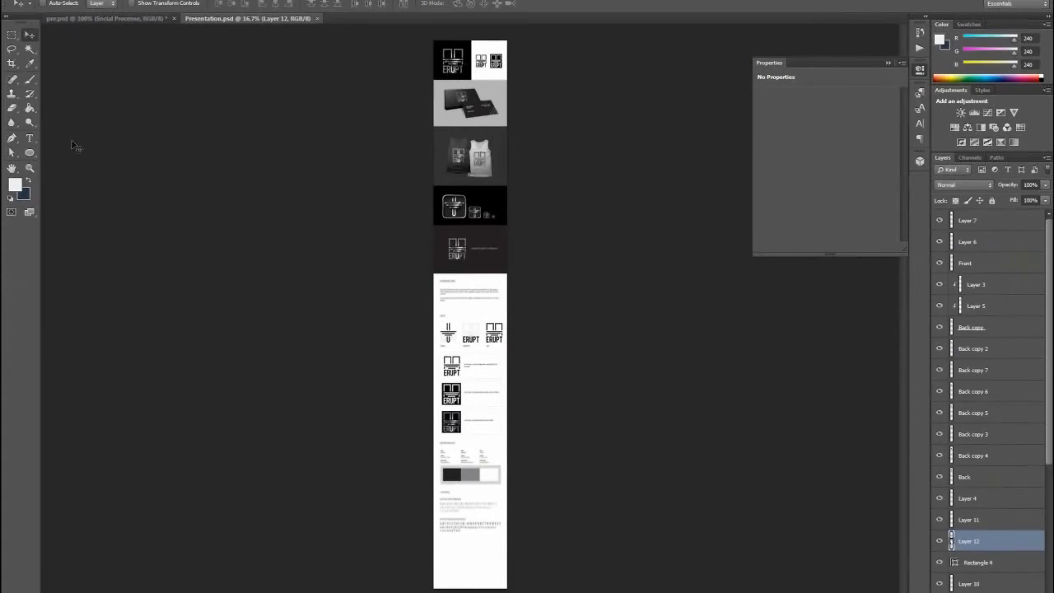
- Select the black ERUPT logo panel at the start of Presentation.psd and copy it merged from all layers
left_click(33, 168)
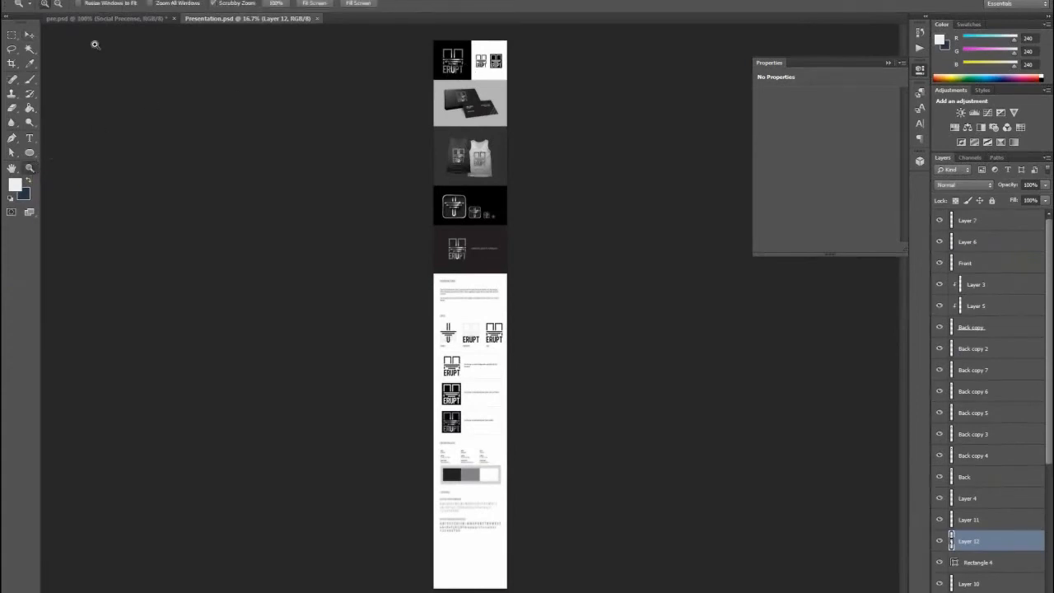
left_click(124, 20)
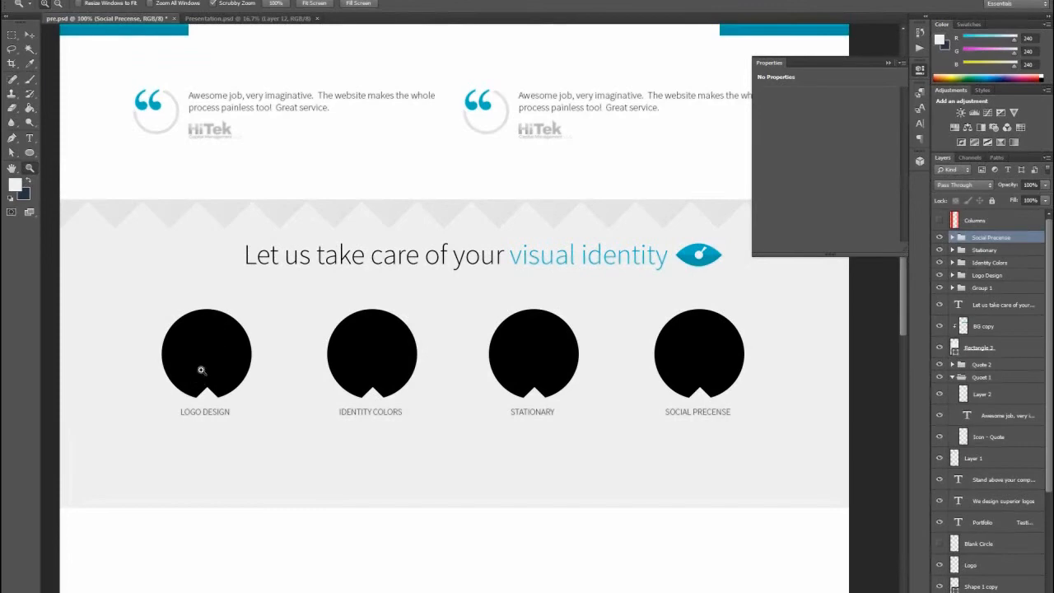
left_click(228, 18)
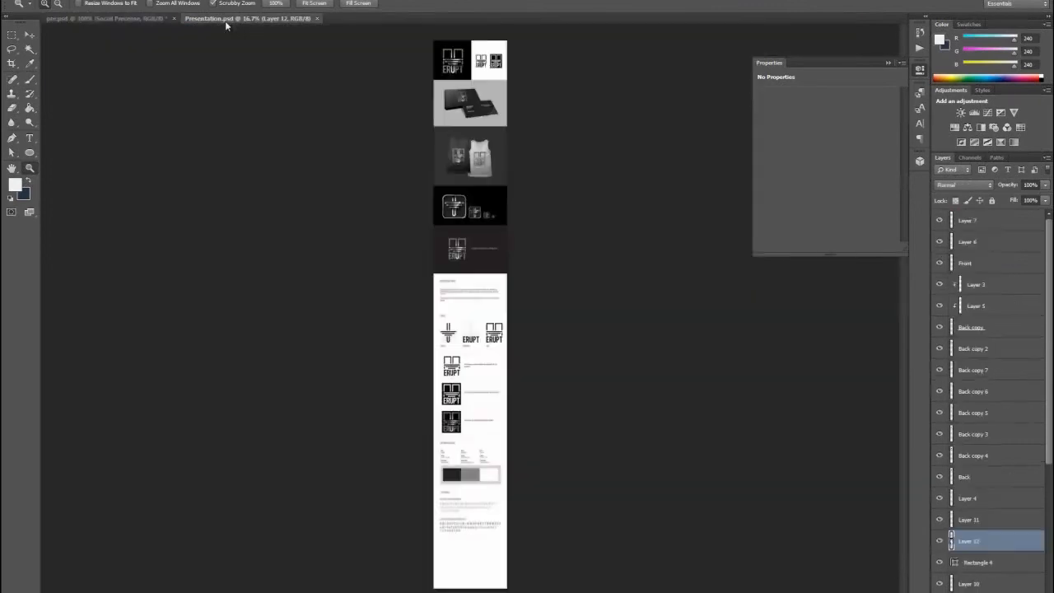
left_click(483, 65)
left_click(484, 65)
left_click(483, 65)
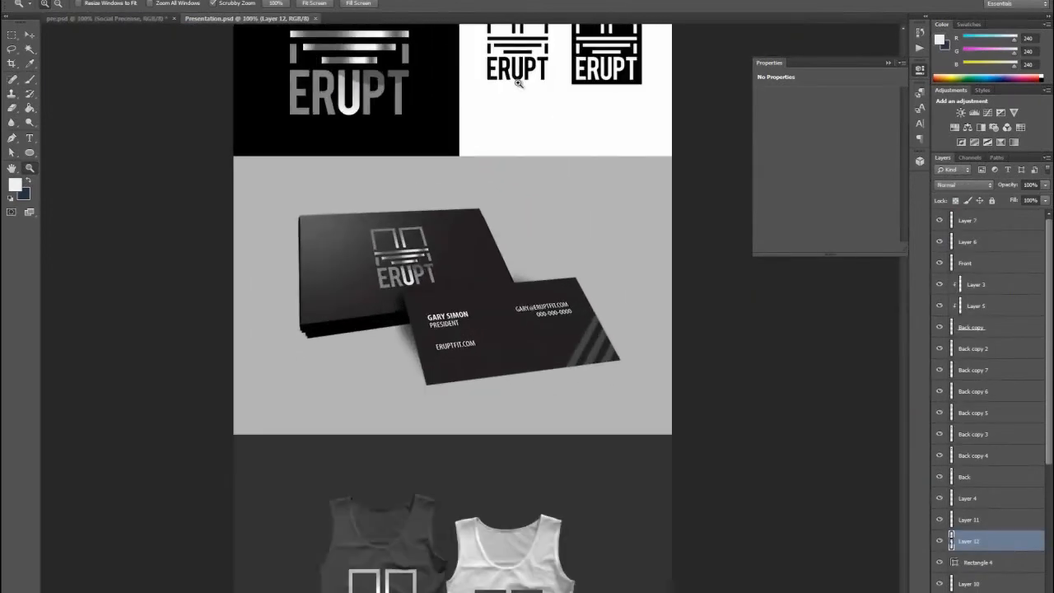
scroll(516, 82, "up", 4)
left_click(11, 34)
scroll(237, 86, "up", 1)
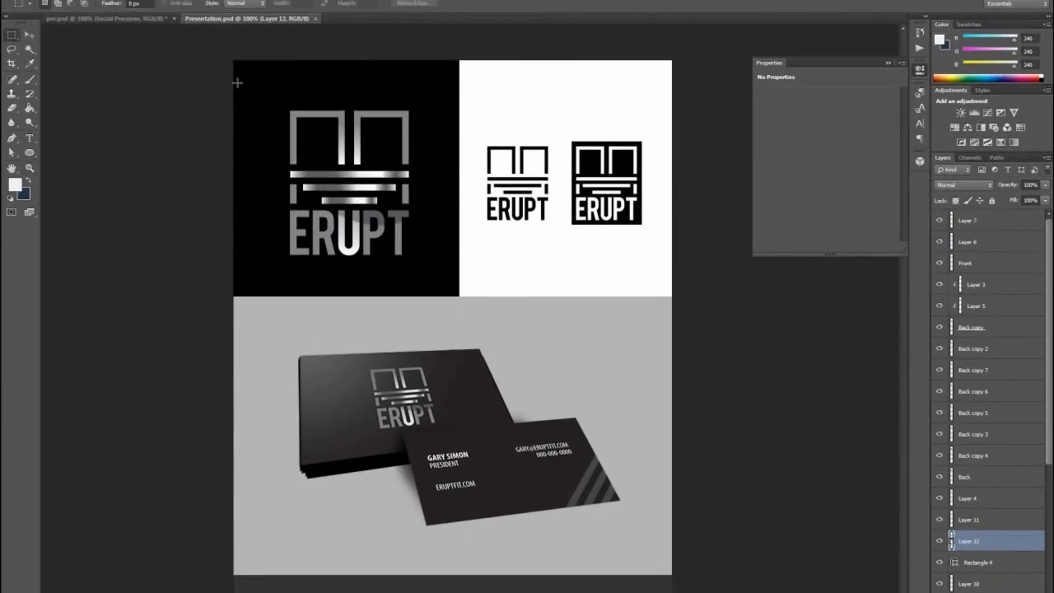
left_click_drag(234, 59, 459, 294)
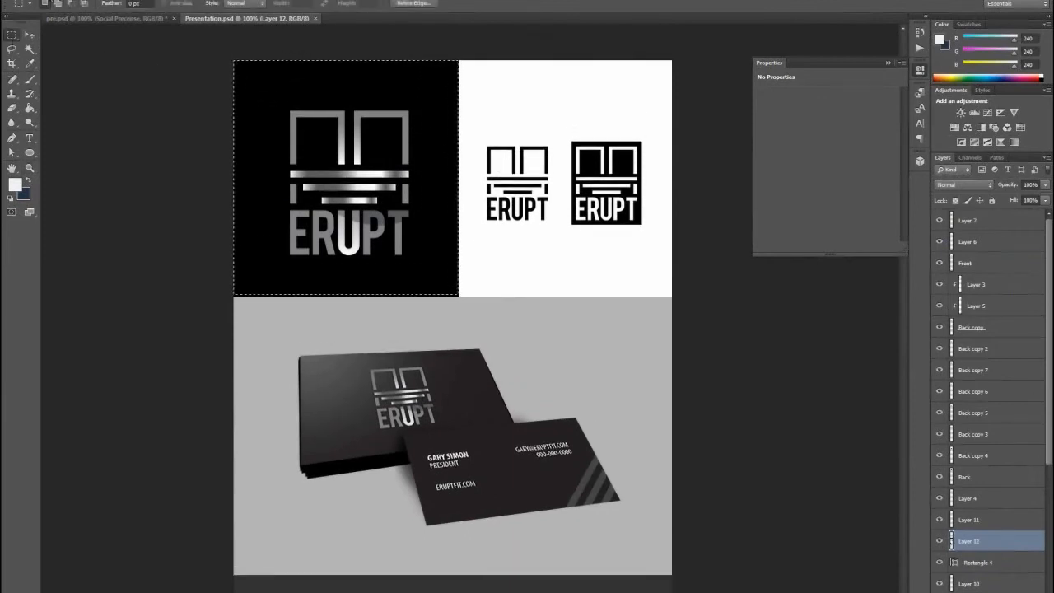
left_click(61, 1)
left_click(72, 70)
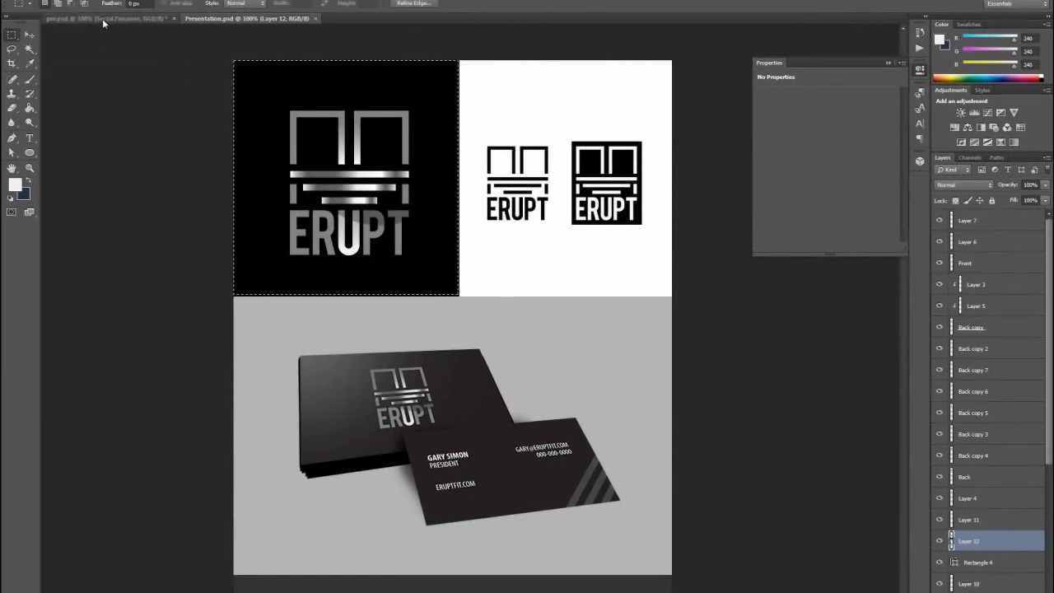
- In the website mockup, create a new layer clipped to the Logo Design circle's ellipse and paste the copied ERUPT panel
left_click(102, 18)
left_click(29, 36)
left_click(224, 349)
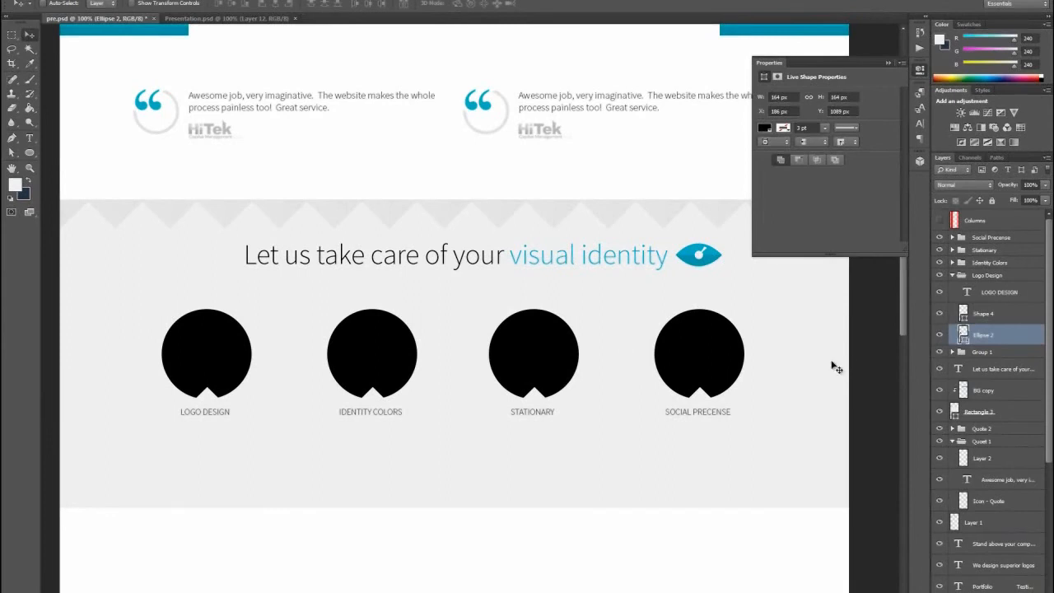
key("ctrl+shift+n")
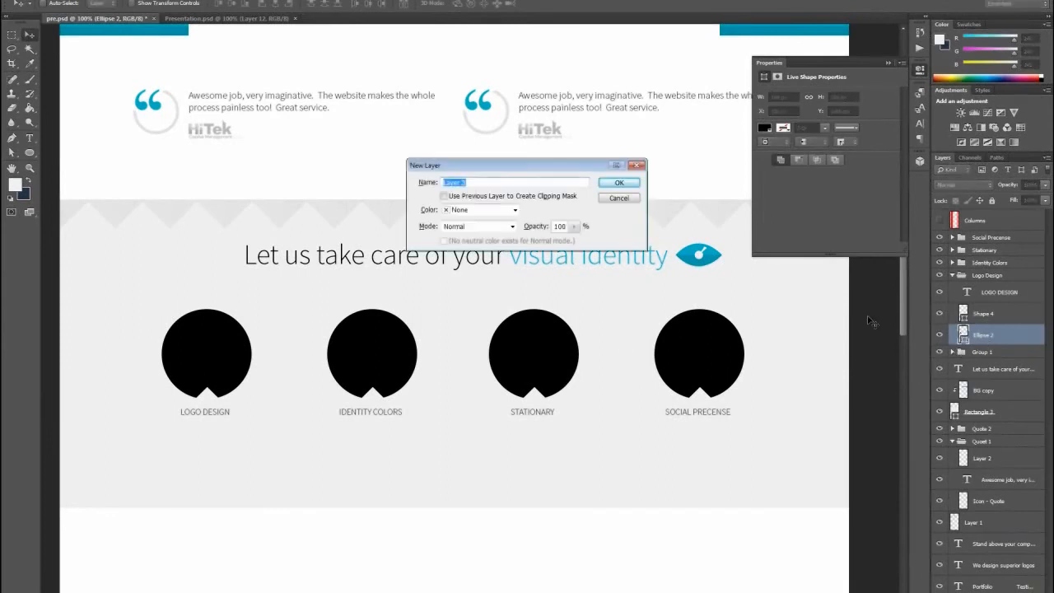
left_click(535, 200)
left_click(619, 182)
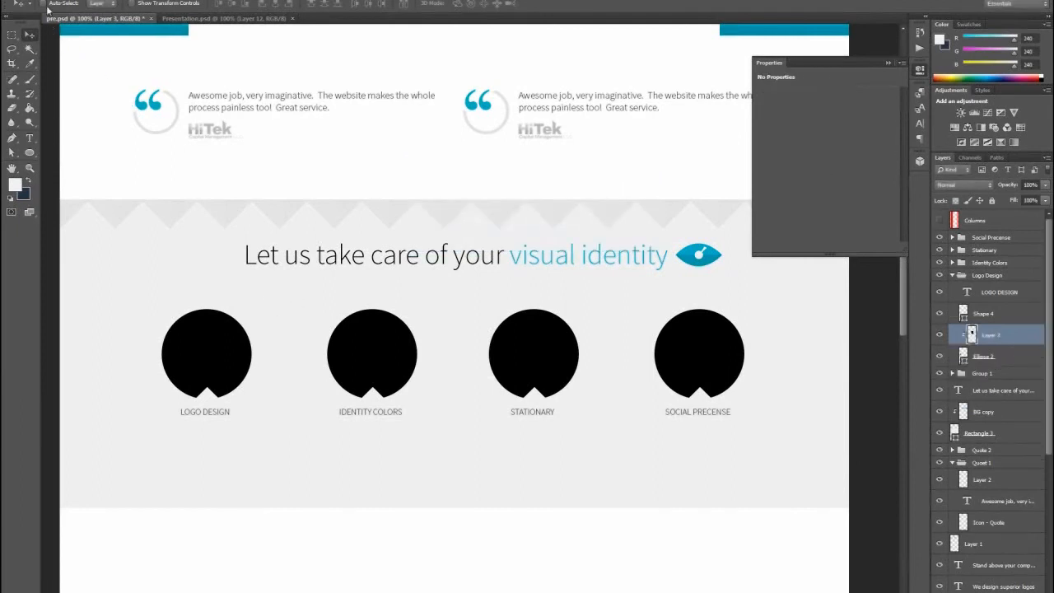
- Move the pasted ERUPT image over the first circle, scale it to about 46%, and fit it within the circle
left_click_drag(469, 176, 198, 210)
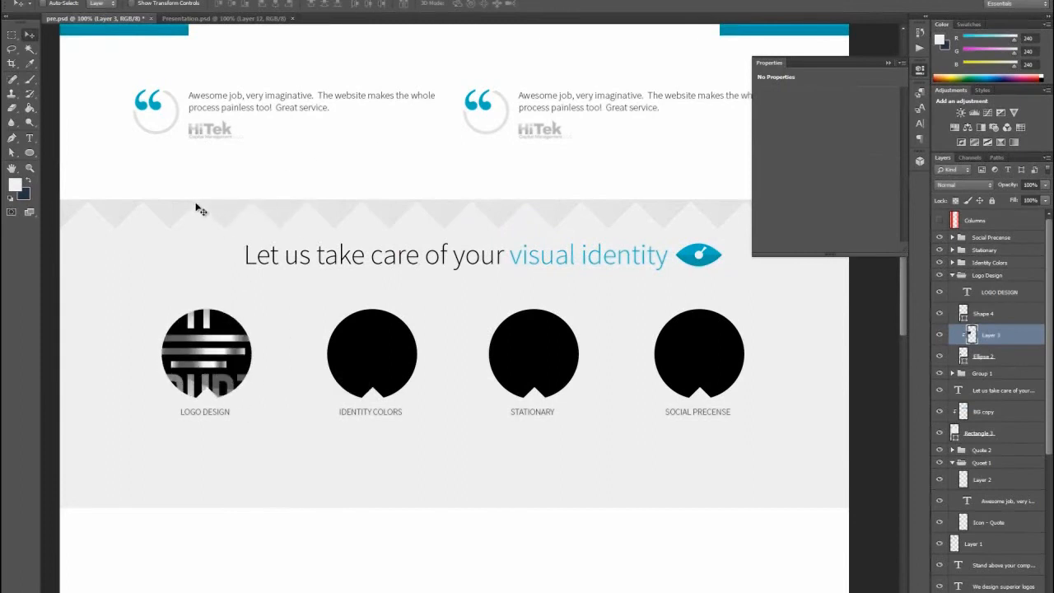
key("ctrl+t")
left_click_drag(84, 220, 156, 277)
left_click_drag(216, 338, 236, 333)
left_click(47, 1)
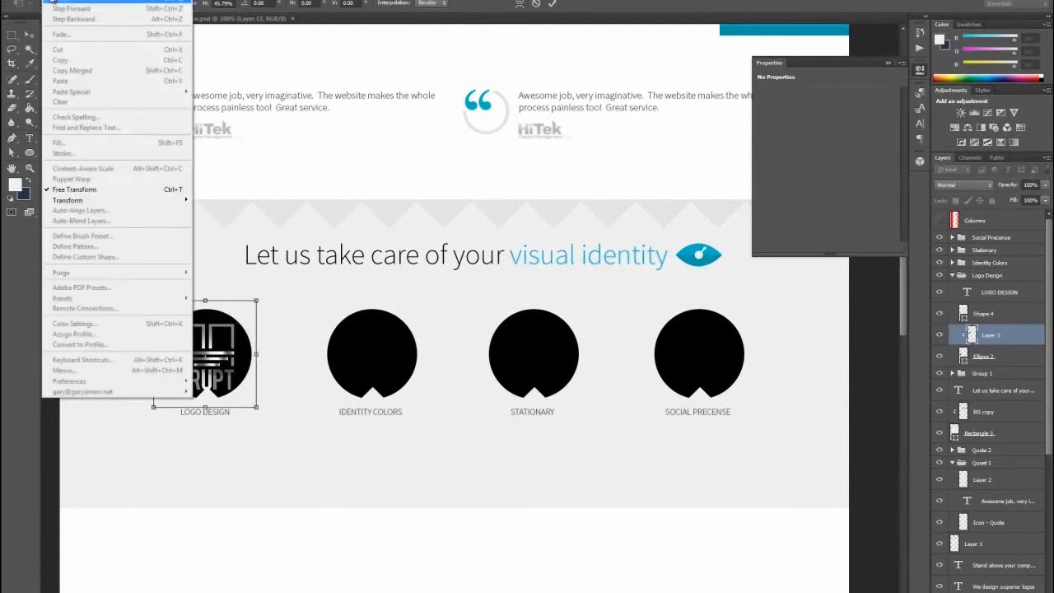
left_click(47, 2)
left_click(28, 37)
key("Return")
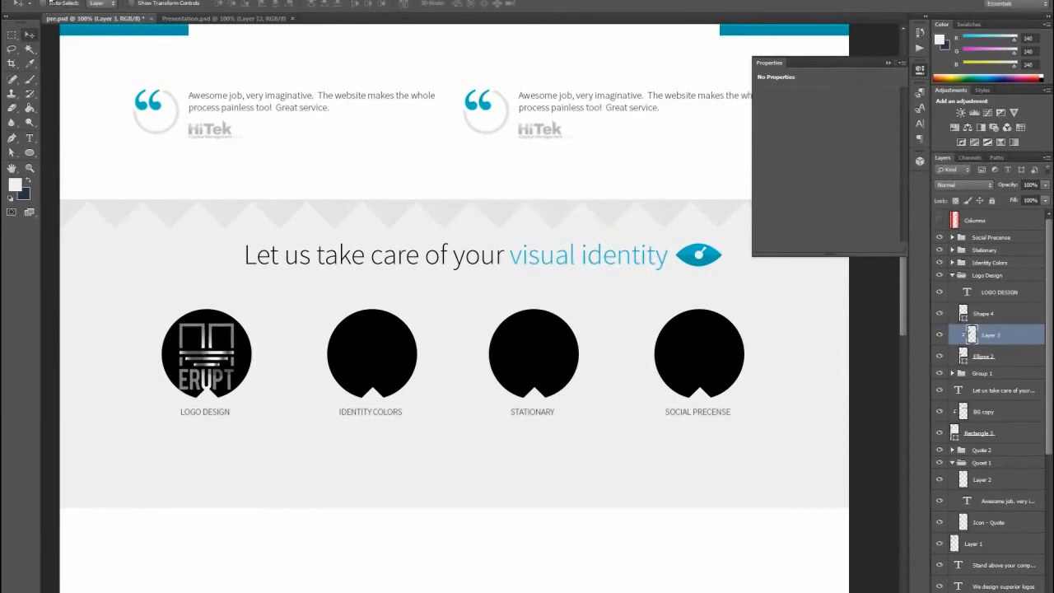
- Skew the ERUPT image in the first circle vertically by about 12 degrees so its upper edge slopes down to the right
left_click(29, 1)
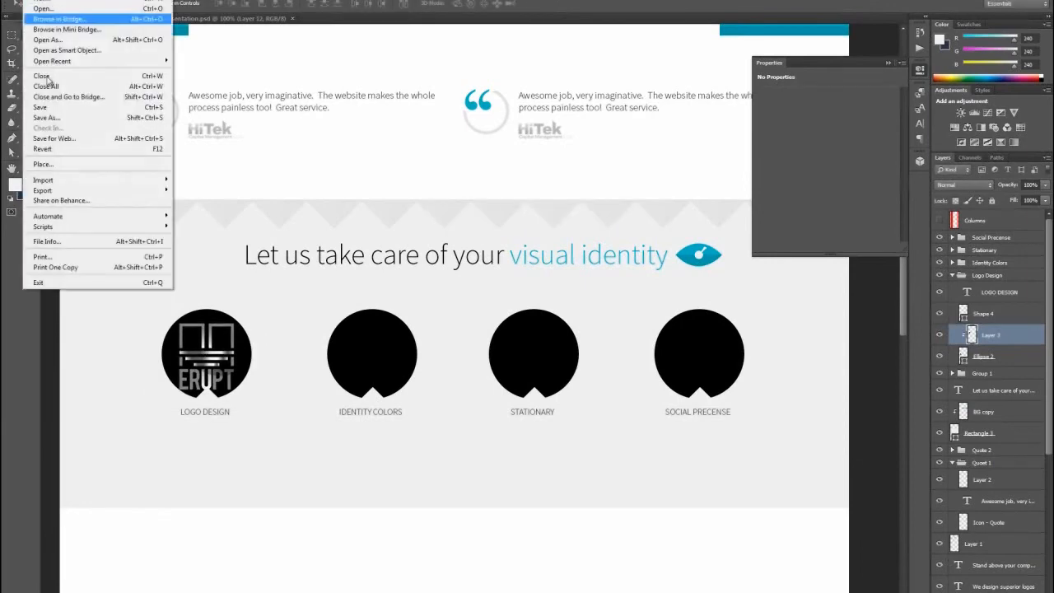
mouse_move(49, 0)
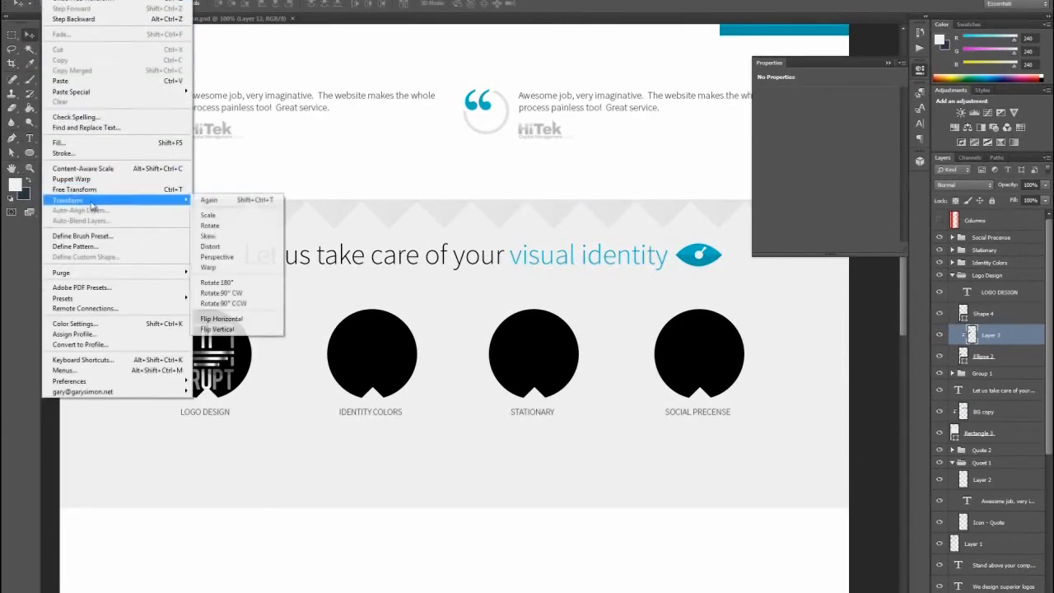
left_click(218, 237)
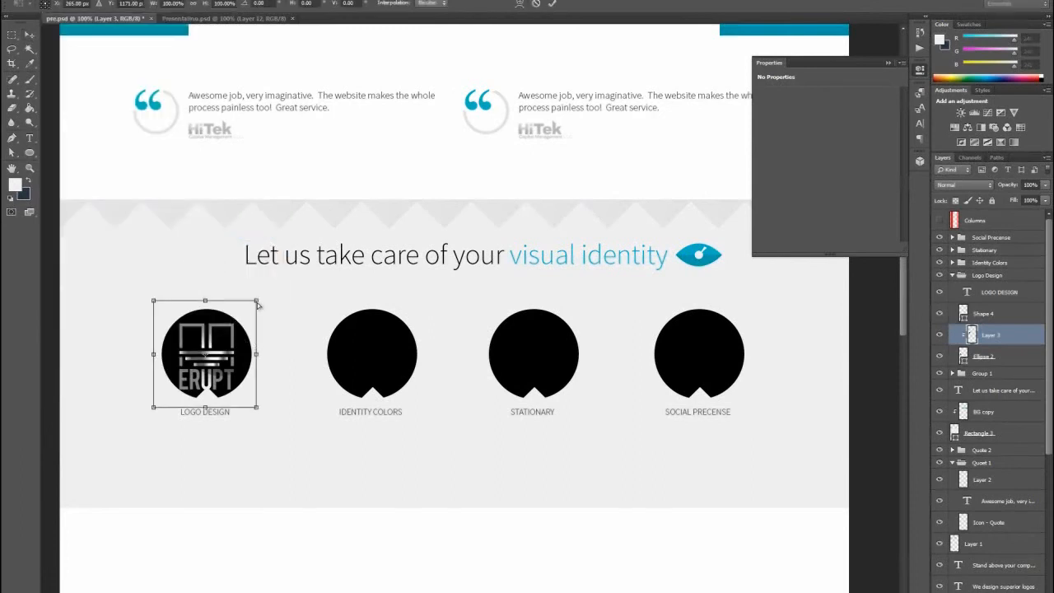
left_click_drag(258, 303, 226, 328)
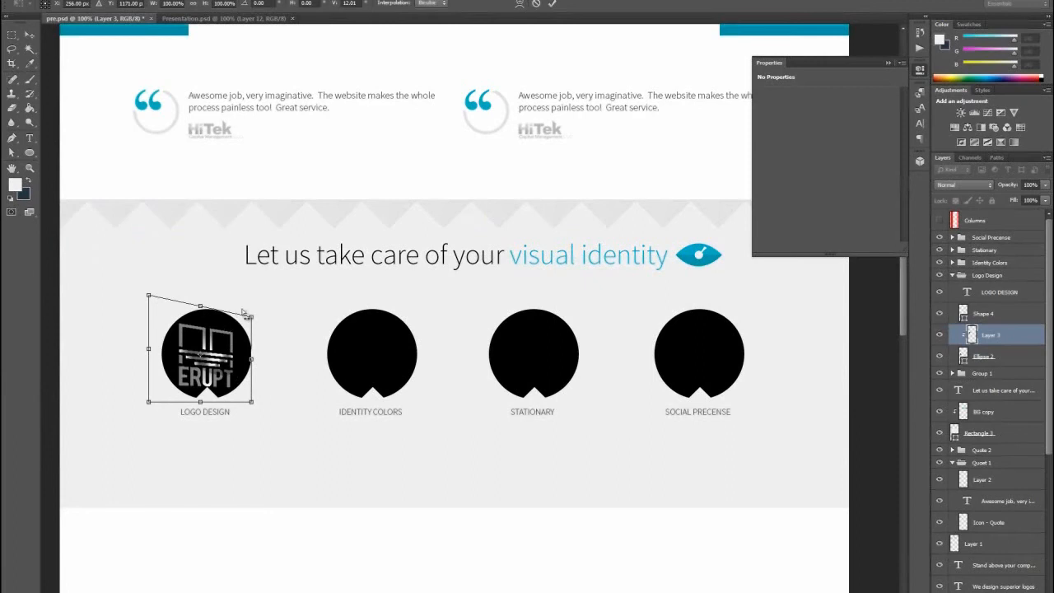
- Distort the ERUPT image's corners to give it perspective, apply the transformation, and reposition it within the first circle
left_click(48, 1)
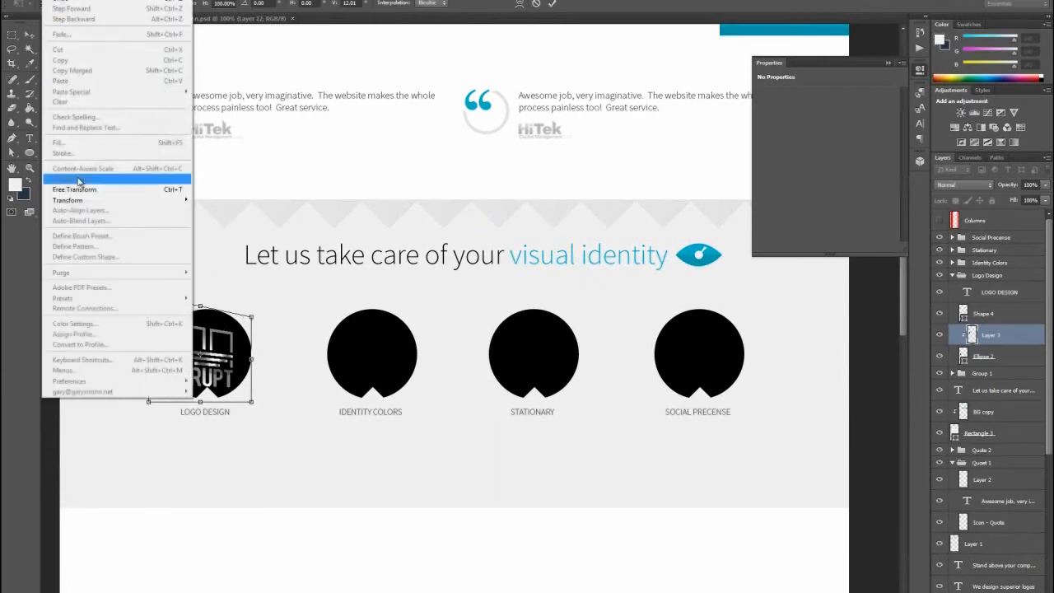
mouse_move(82, 200)
left_click(214, 247)
left_click_drag(251, 318, 224, 339)
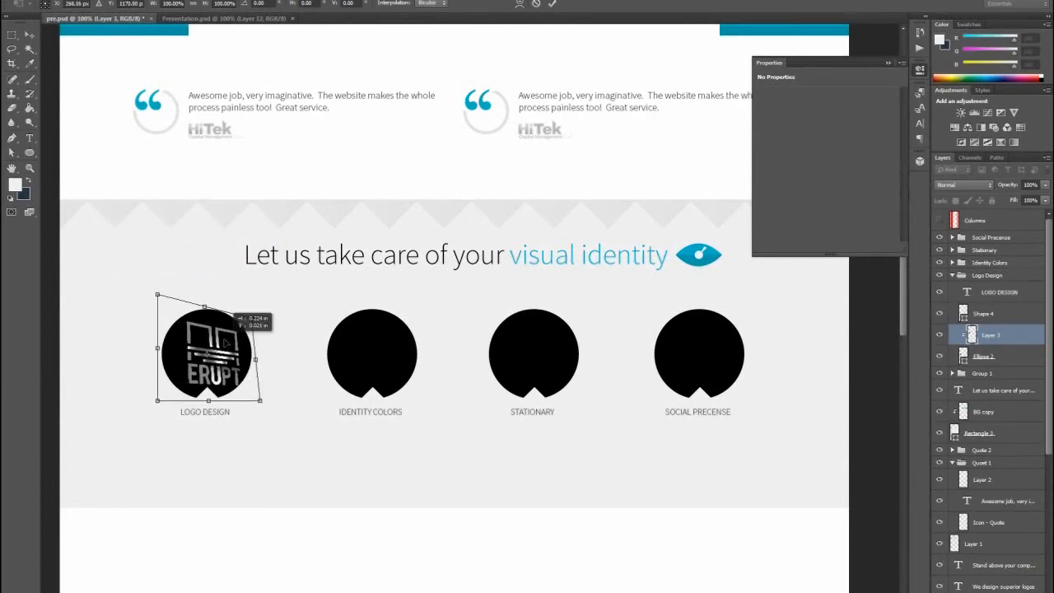
left_click(30, 34)
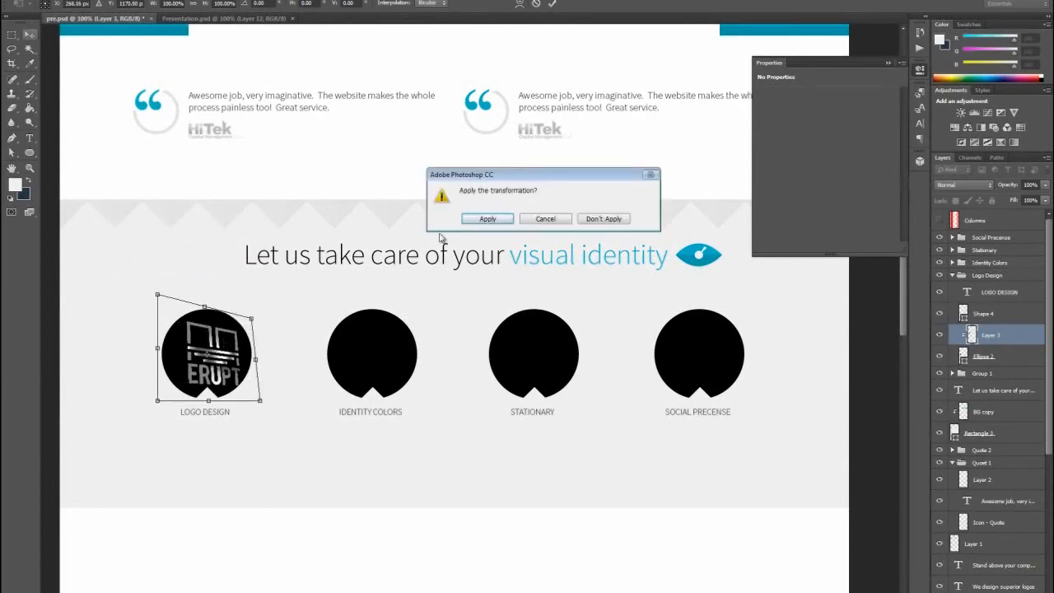
left_click(487, 219)
mouse_move(216, 356)
left_mouse_down()
mouse_move(218, 333)
mouse_move(205, 342)
left_mouse_up()
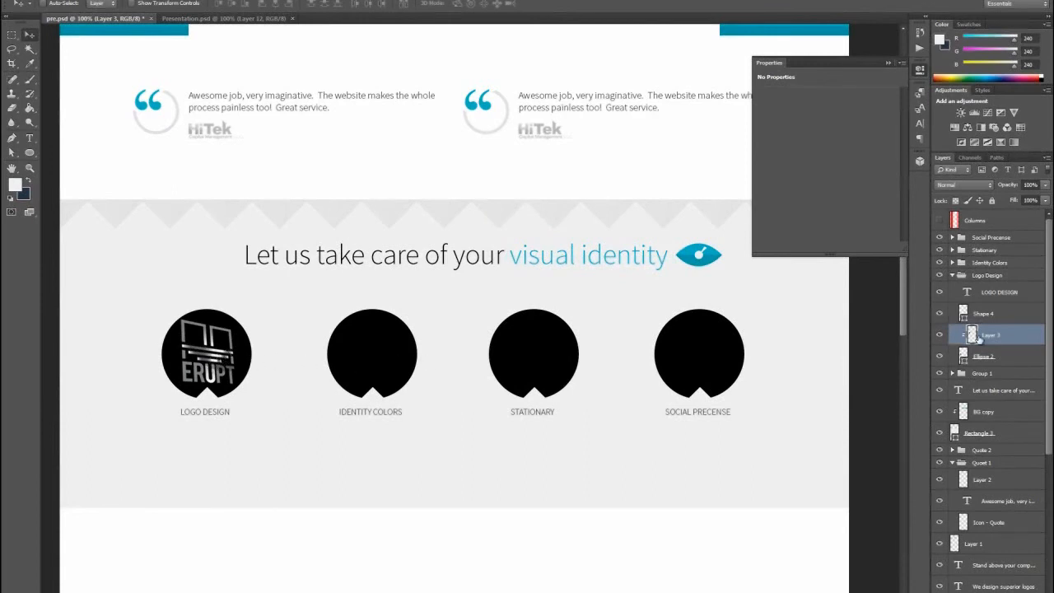
- Recolor the Identity Colors circle's ellipse to light grey #bebebe
left_click(402, 358)
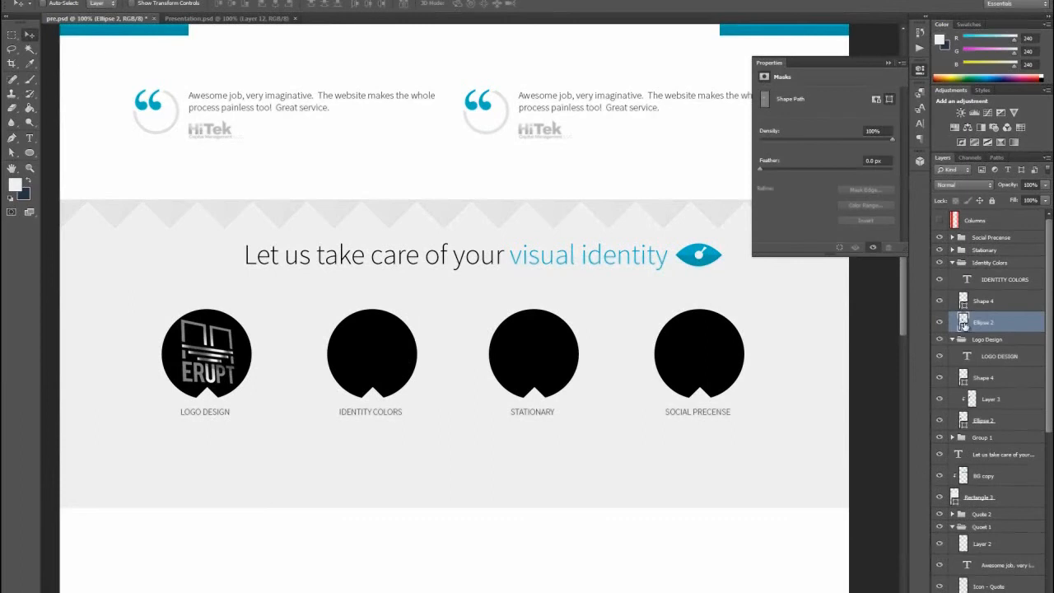
double_click(964, 325)
left_click_drag(371, 382, 434, 411)
left_click(455, 332)
left_click_drag(318, 452, 312, 468)
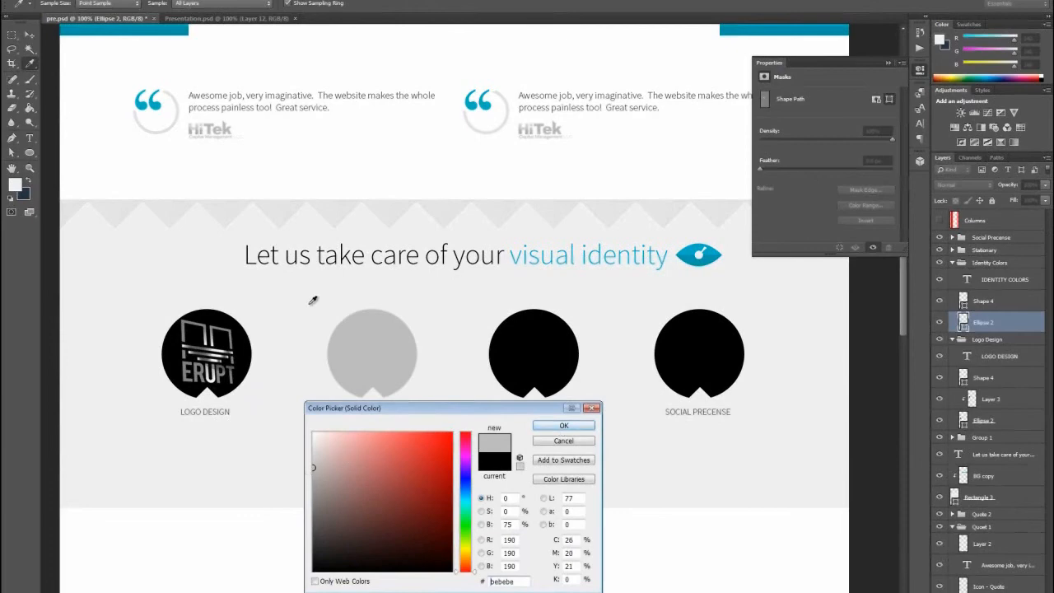
left_click(565, 422)
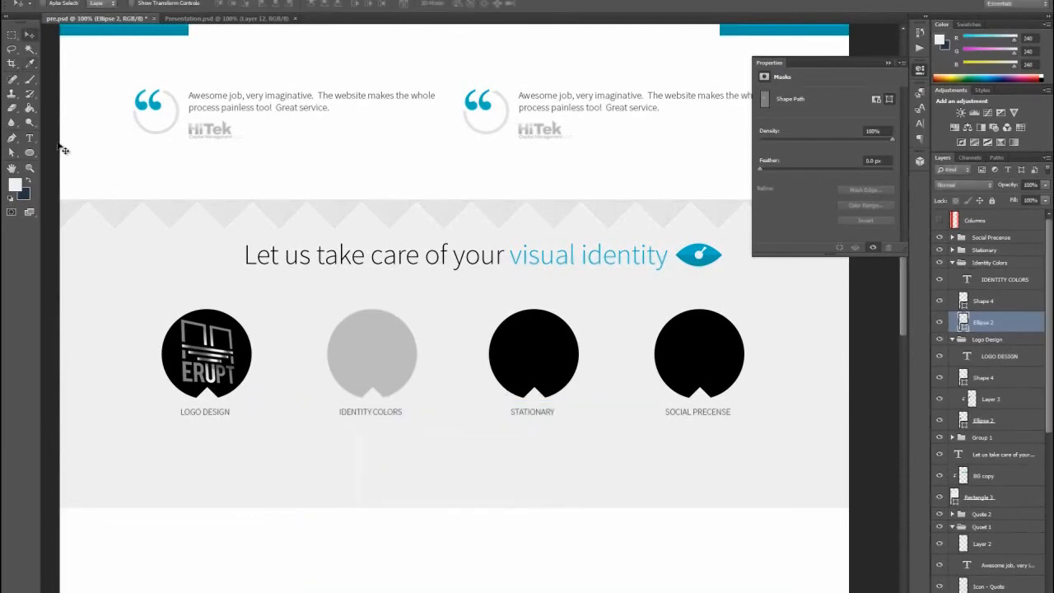
- Draw a 74 px circle in the upper left of the Identity Colors circle and fill it with dark grey #4a4a4a
left_click(31, 153)
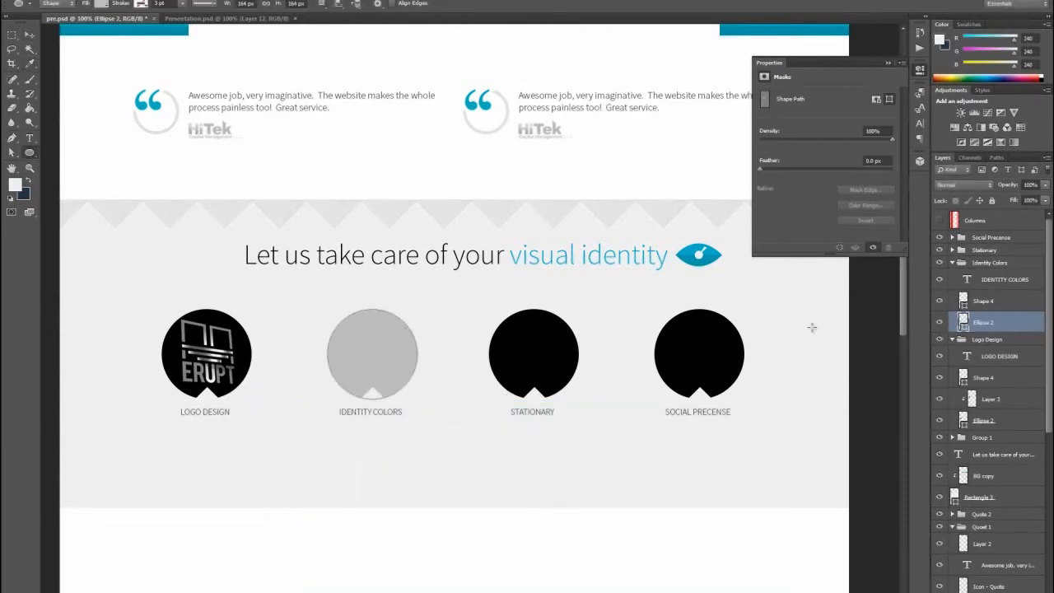
left_click_drag(345, 317, 354, 340)
left_click(30, 35)
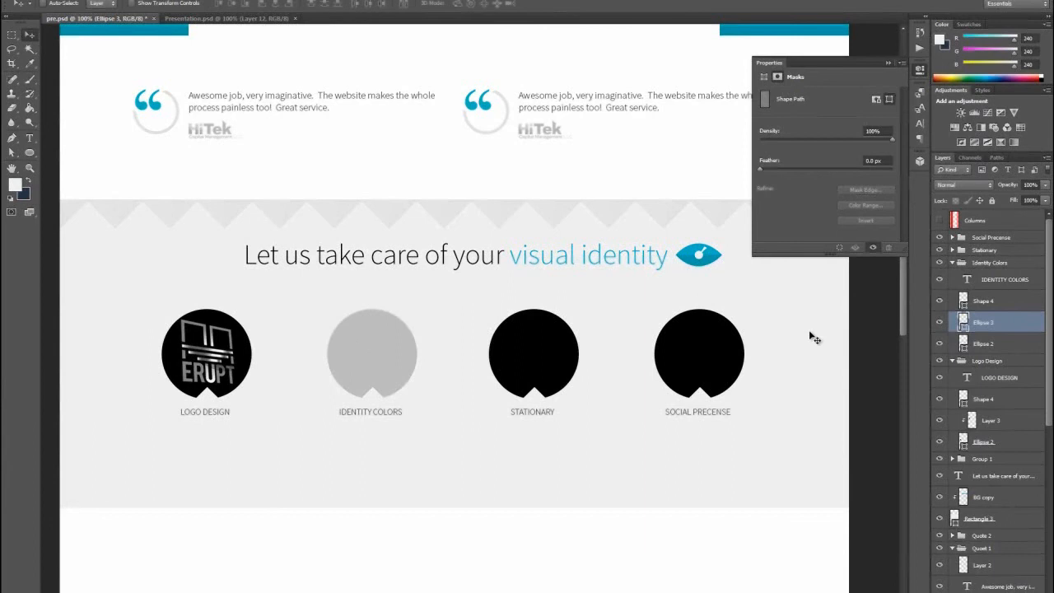
double_click(962, 323)
left_click(313, 532)
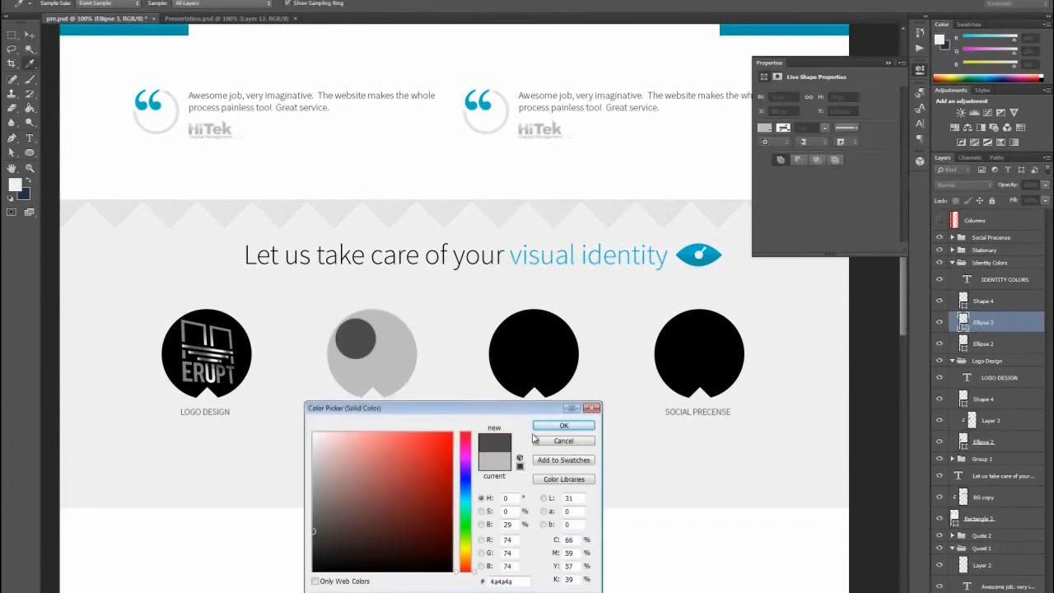
left_click(565, 427)
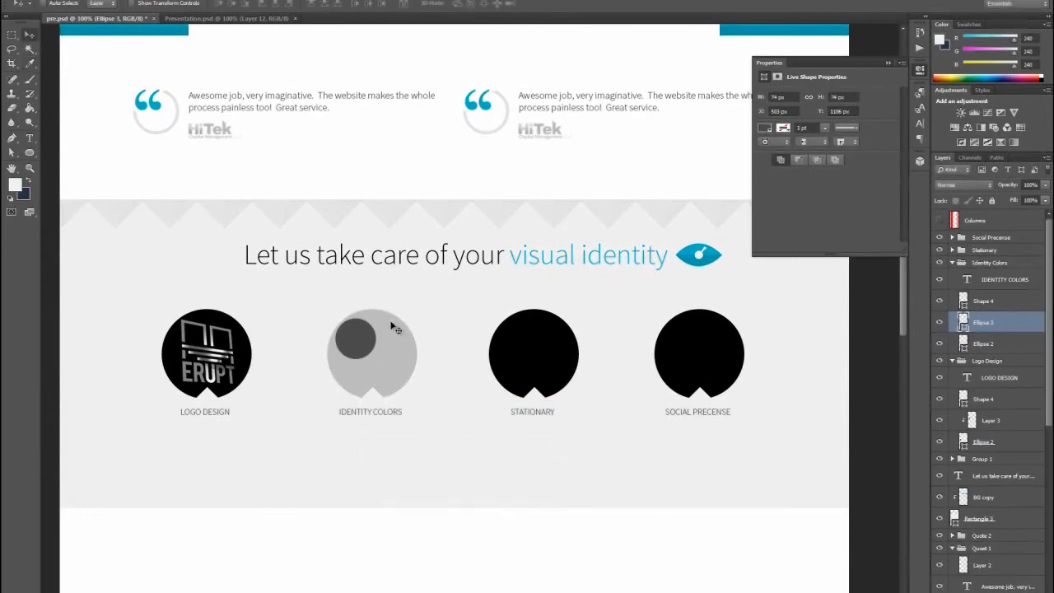
- Duplicate the small dark grey circle, move the copy to its right, and recolor it to #dcdcdc
right_click(998, 326)
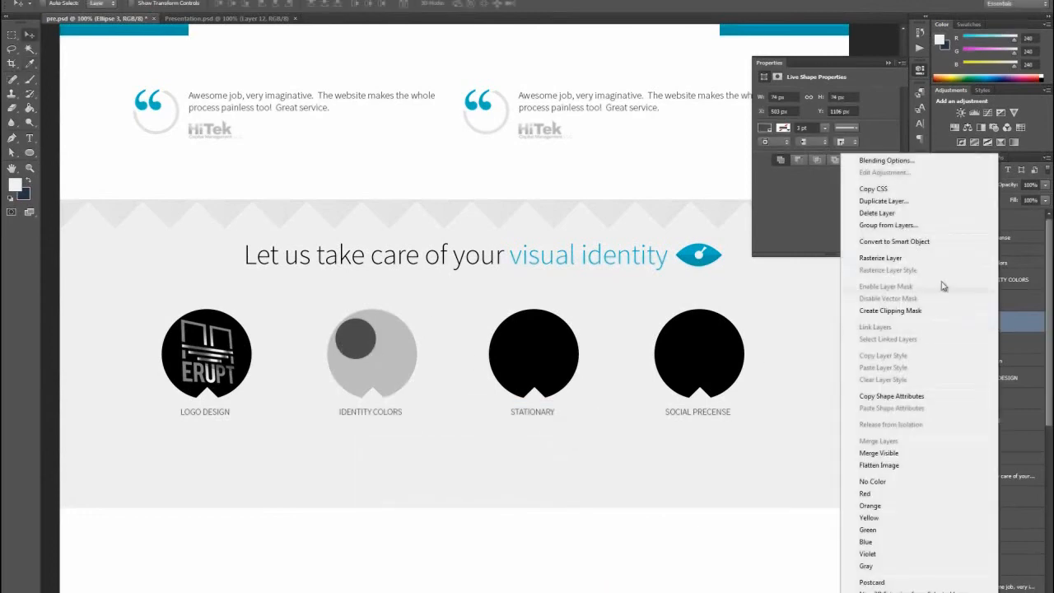
left_click(882, 202)
key("Return")
left_click_drag(355, 352, 385, 354)
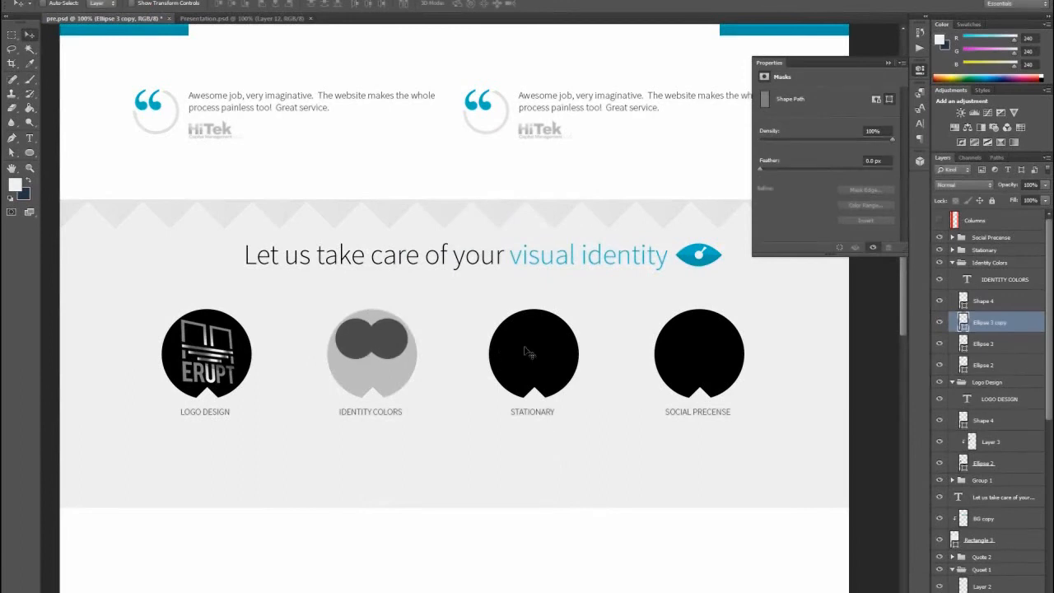
double_click(964, 322)
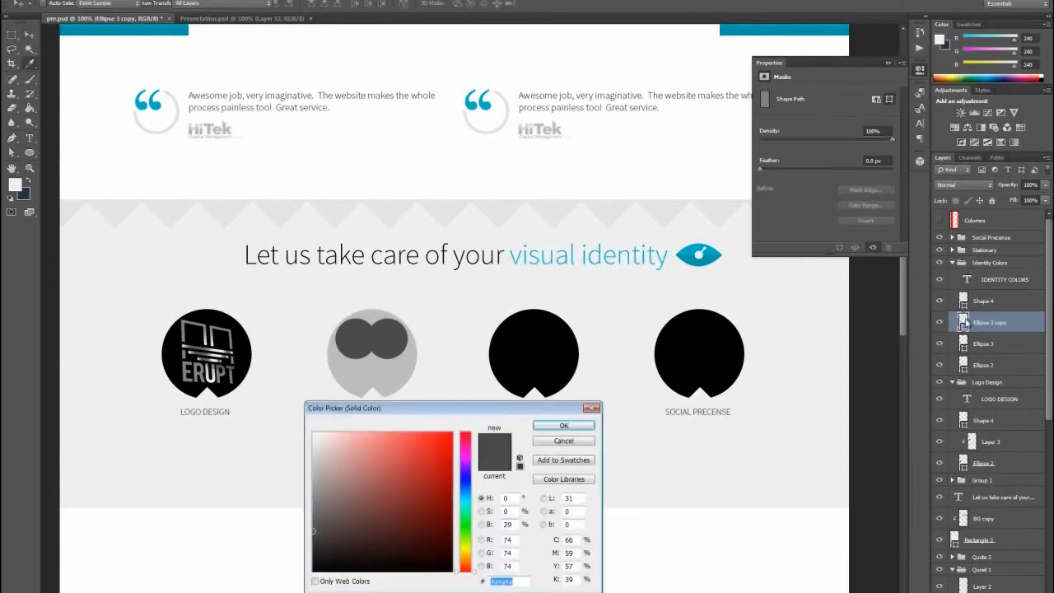
left_click(434, 359)
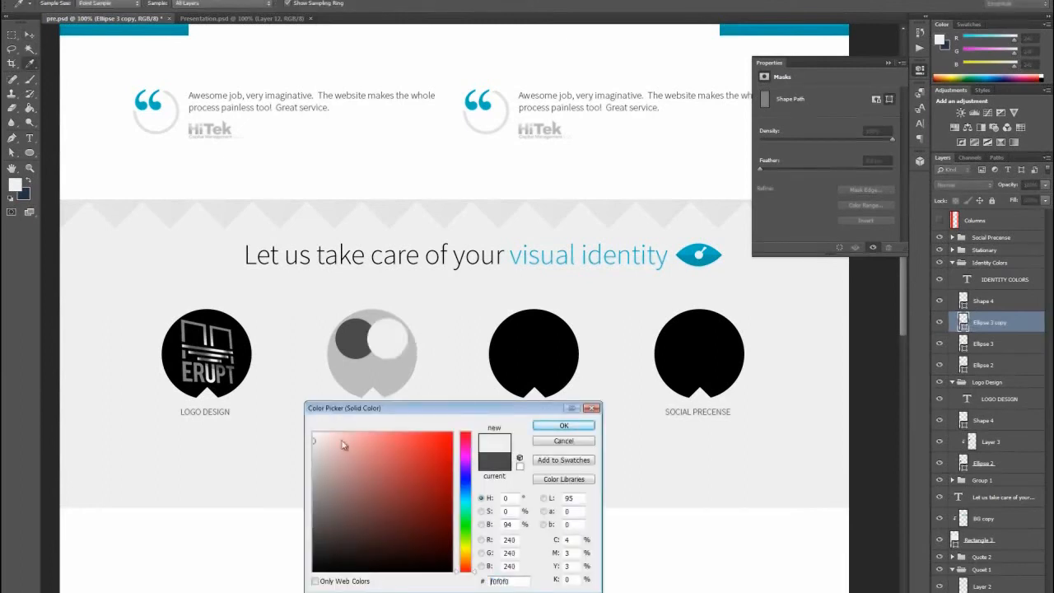
mouse_move(313, 452)
left_mouse_down()
mouse_move(306, 464)
mouse_move(307, 446)
left_mouse_up()
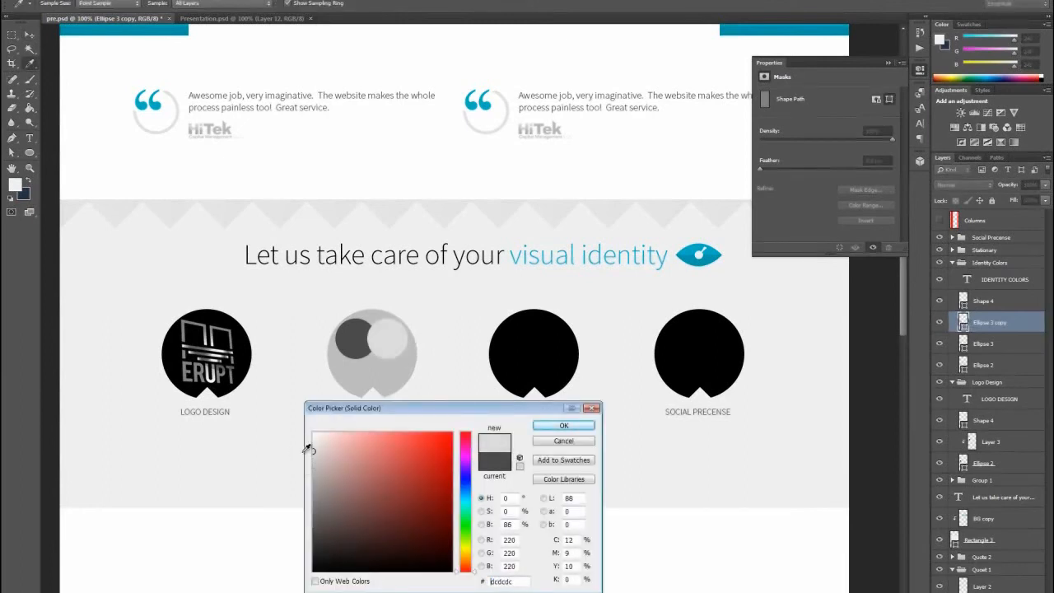
left_click(564, 425)
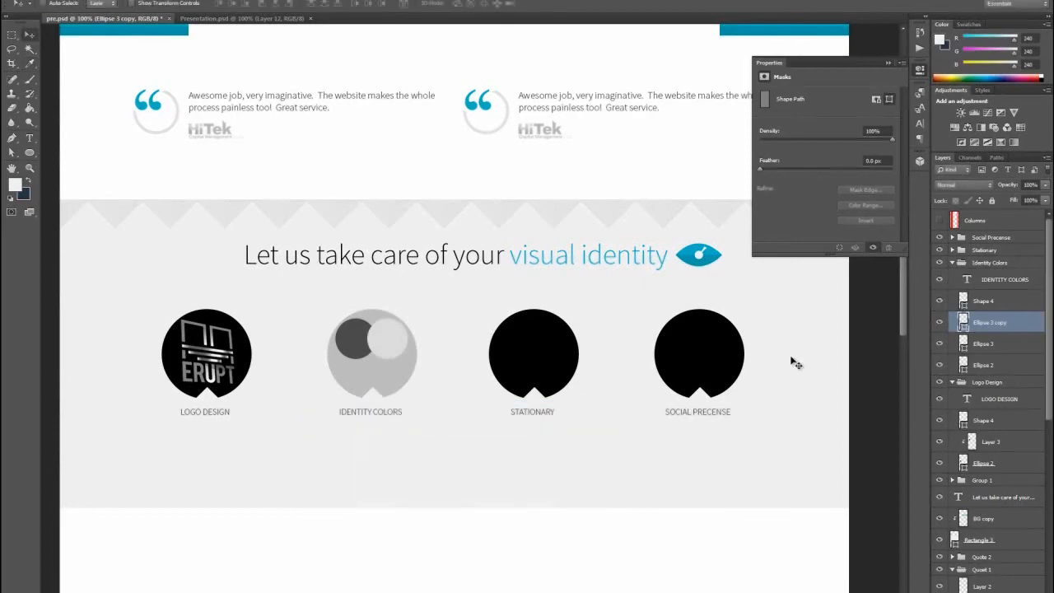
- Duplicate the small light grey circle, place the copy centered below the other two so it overlaps them, and recolor it to white #ffffff
right_click(978, 330)
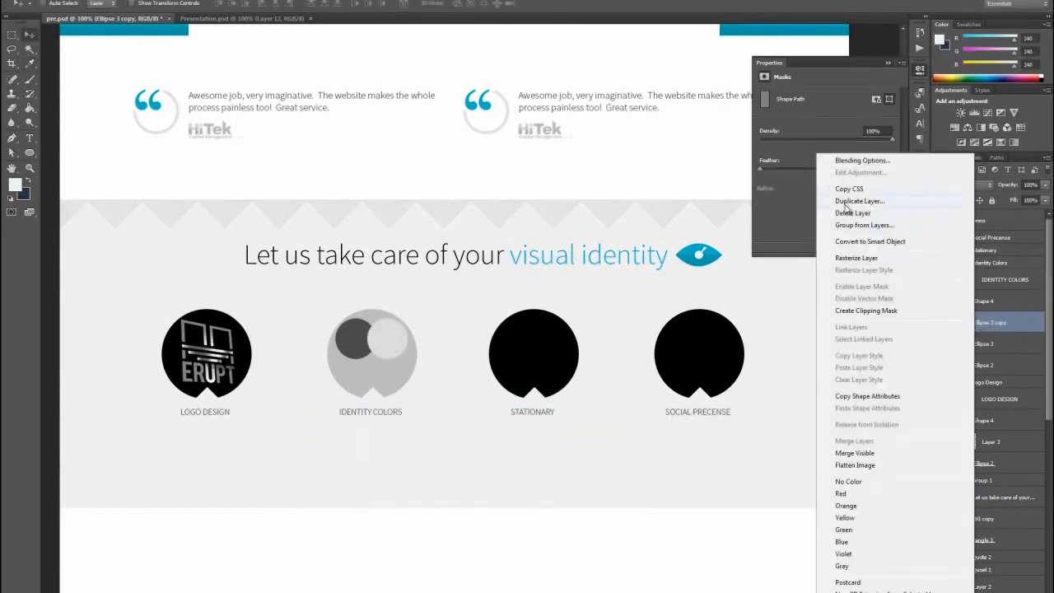
left_click(848, 202)
left_click(621, 181)
left_click_drag(366, 343, 369, 378)
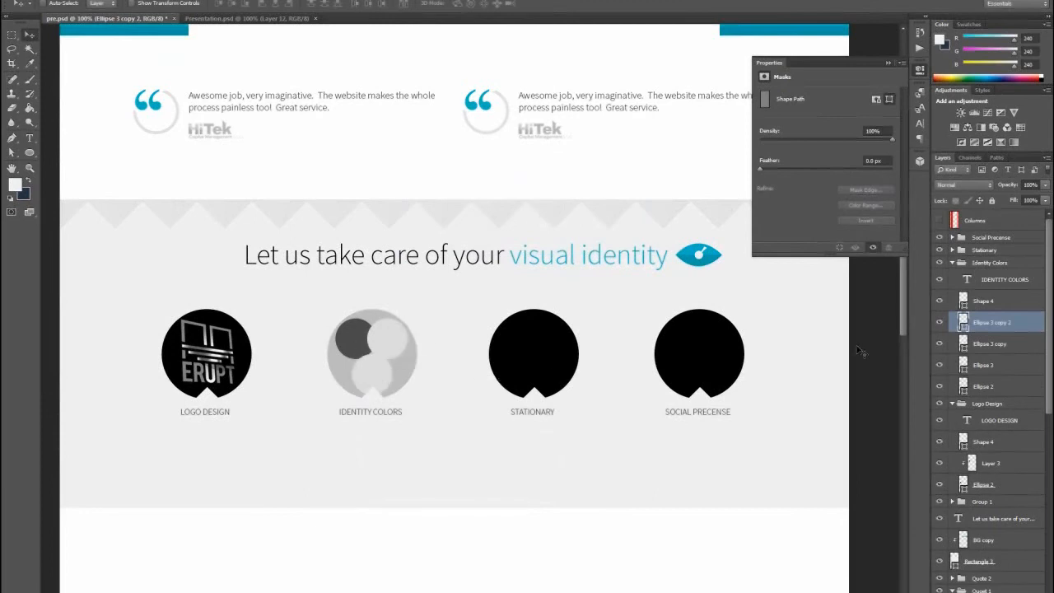
double_click(963, 322)
left_click_drag(356, 457, 321, 441)
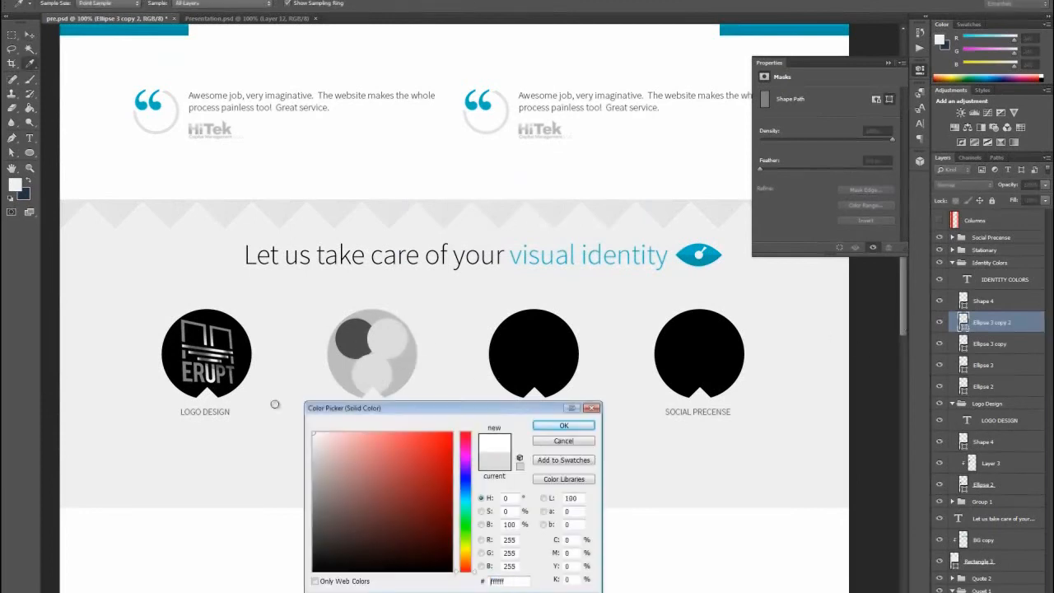
left_click(565, 426)
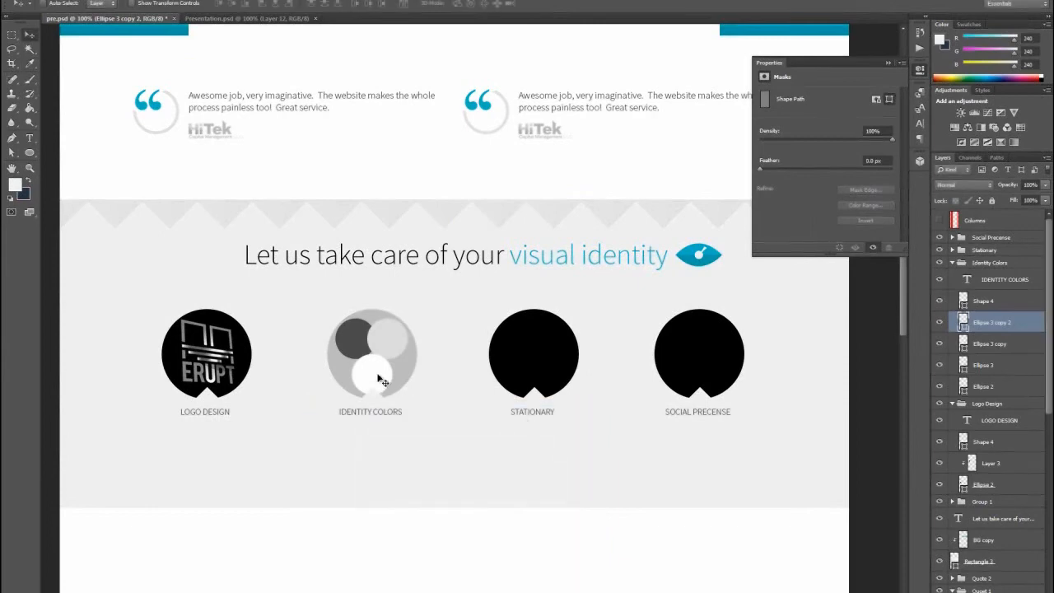
left_click_drag(376, 371, 379, 372)
- Scale the three small circles together to about 112%, center them in the Identity Colors circle, and apply the transformation
left_click(990, 365, "shift")
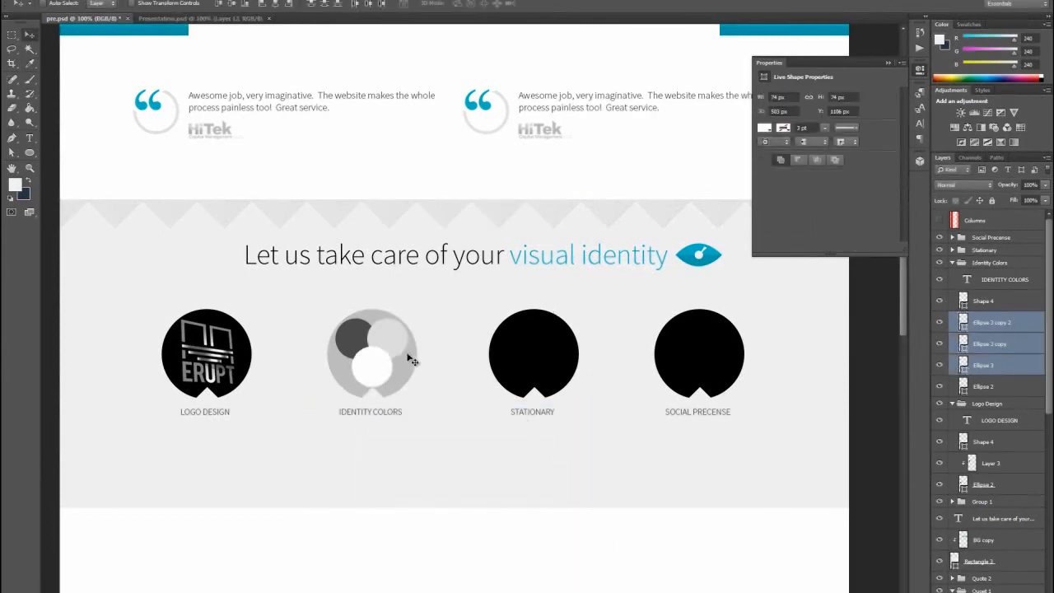
key("ctrl+t")
left_click_drag(409, 390, 417, 395)
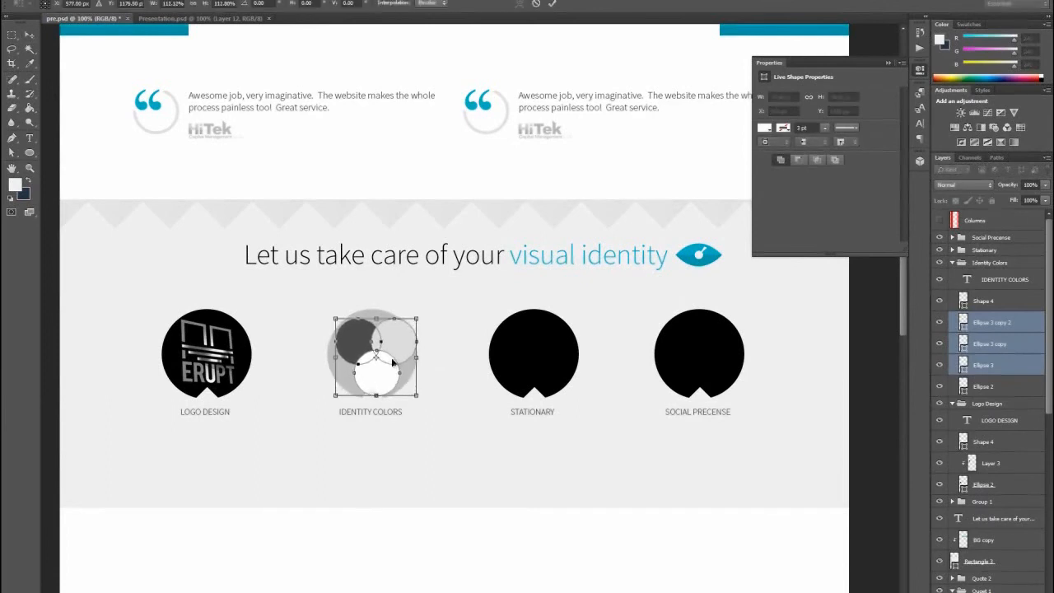
left_click_drag(396, 343, 393, 343)
key("Left")
key("Left")
key("Left")
key("Left")
key("Right")
key("Right")
key("Right")
key("Right")
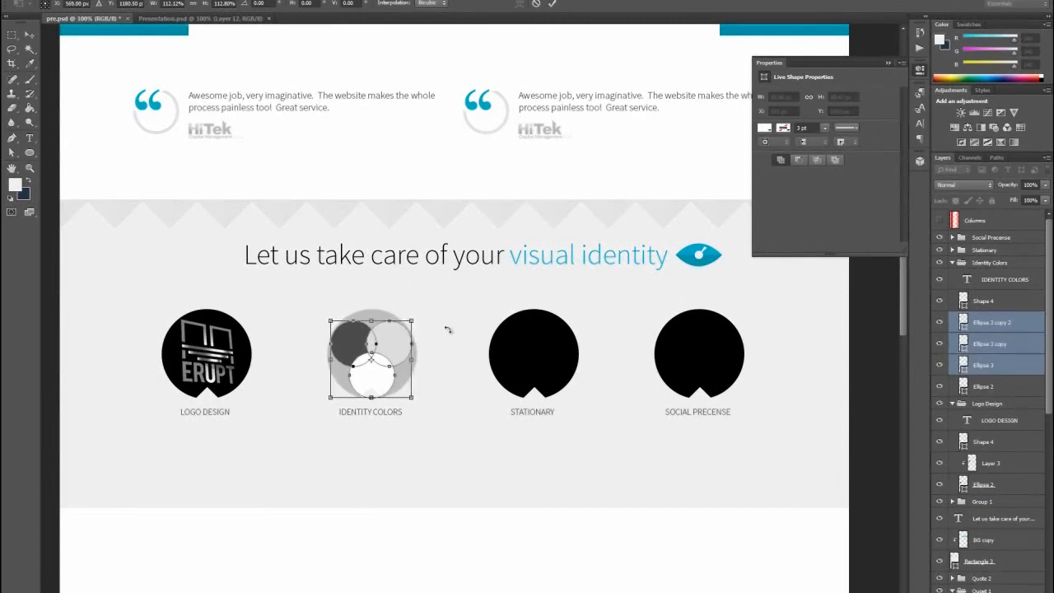
left_click(29, 34)
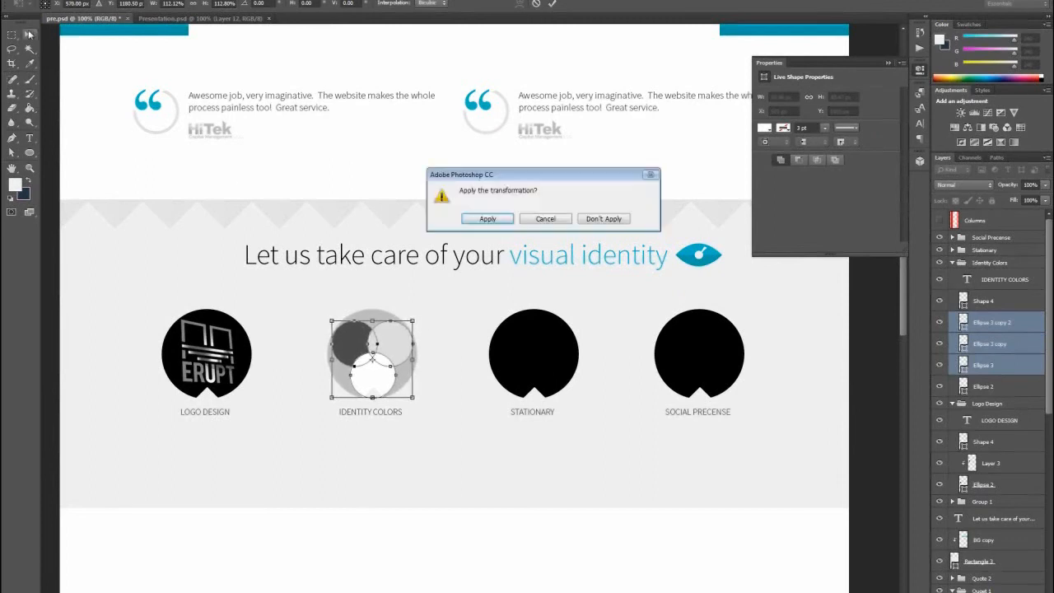
left_click(486, 219)
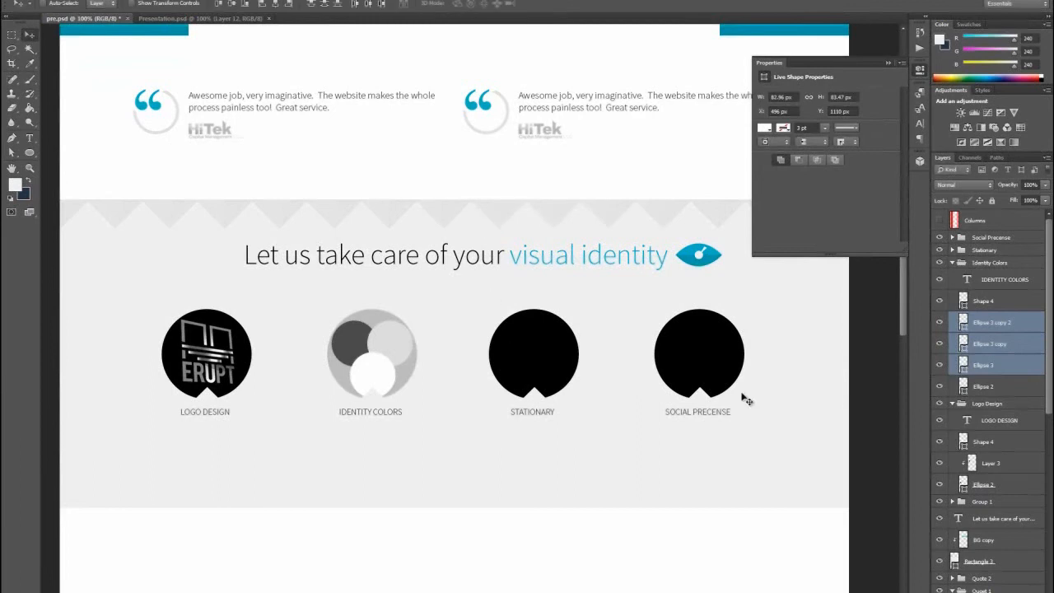
- Change the blending modes of the small light grey and white circles so they blend with the shapes beneath them
left_click(994, 323)
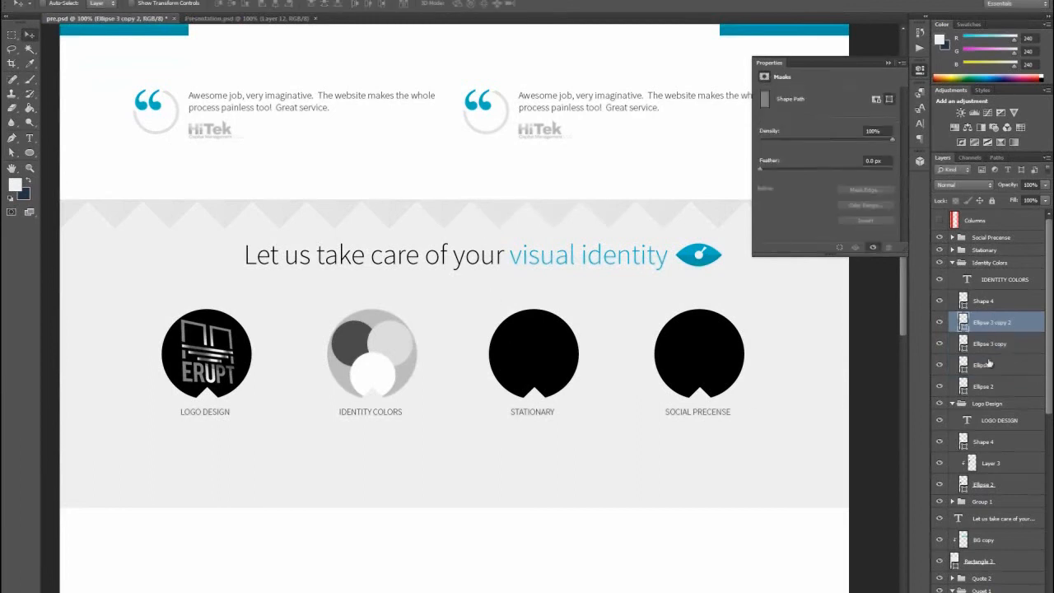
left_click(995, 346)
left_click(955, 186)
left_click(955, 187)
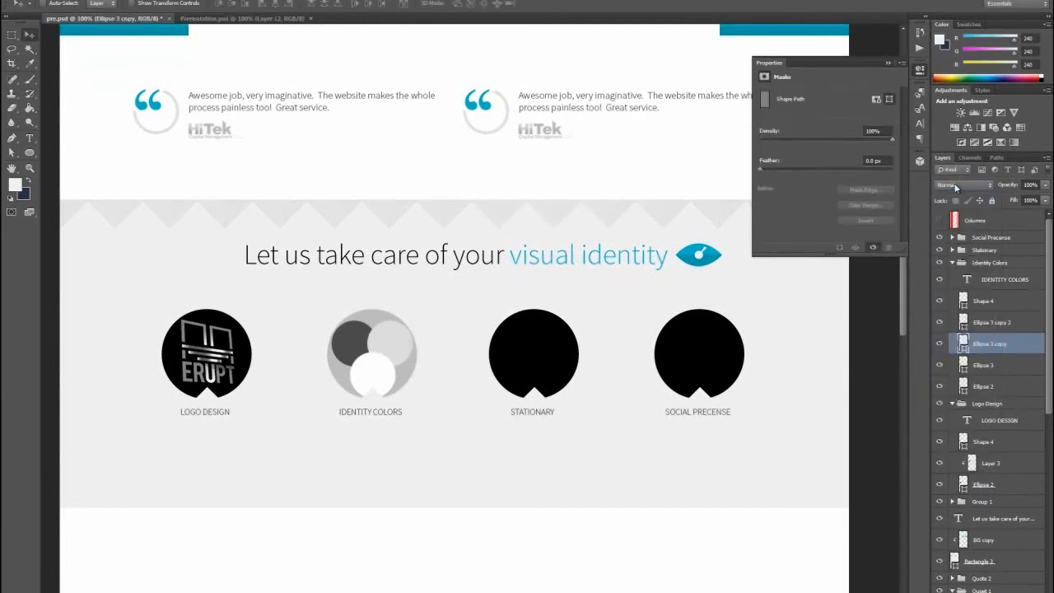
scroll(955, 188, "down", 3)
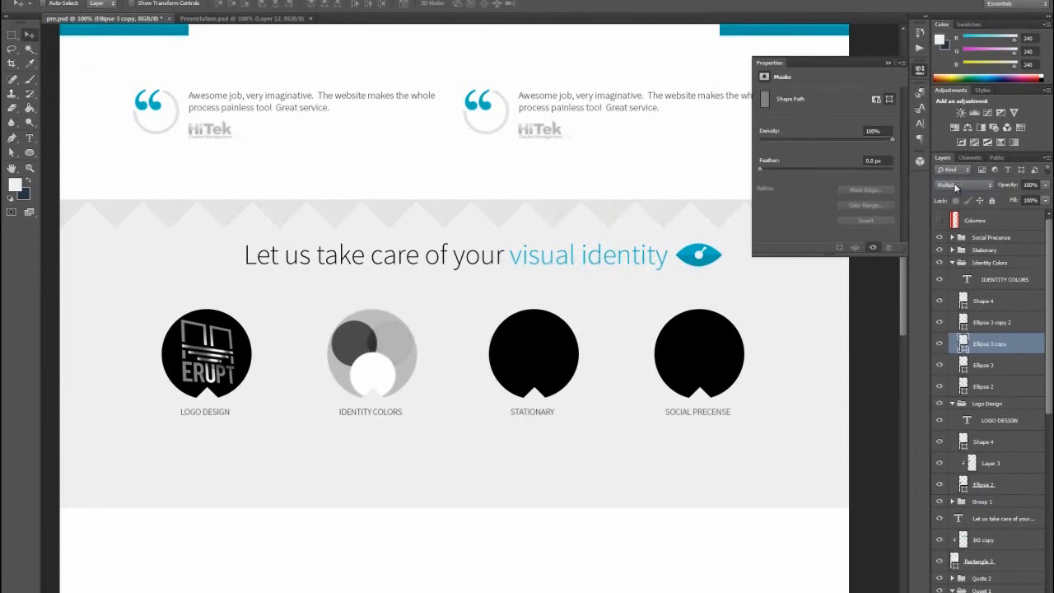
scroll(955, 188, "down", 1)
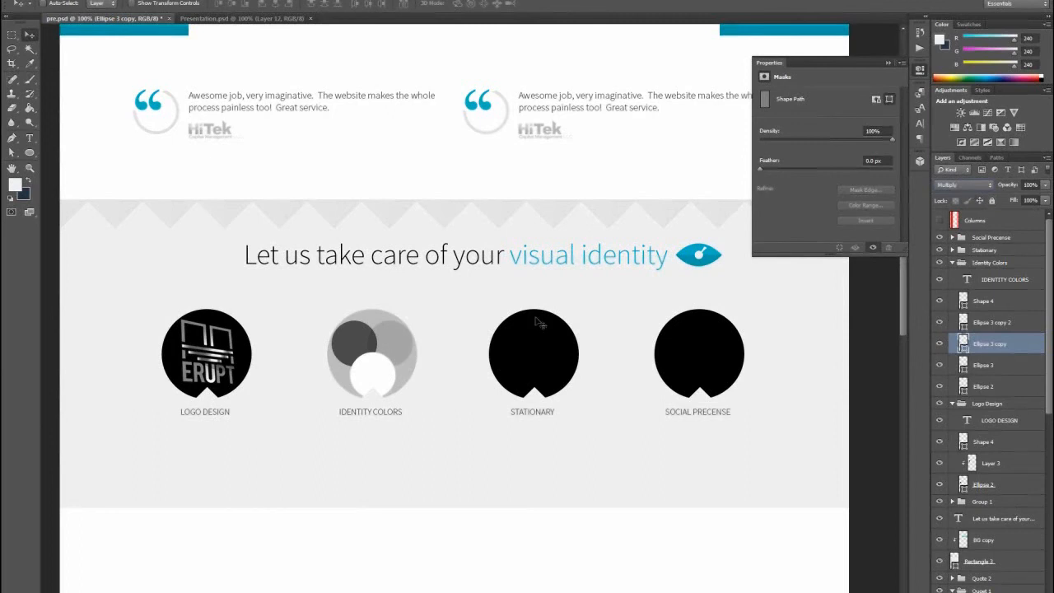
left_click(384, 379)
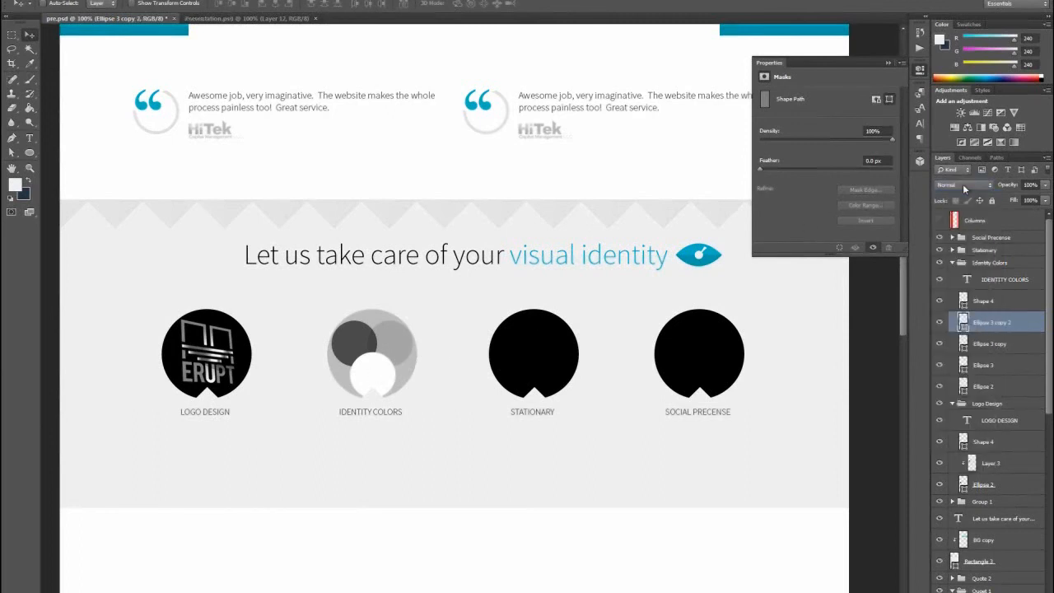
scroll(966, 189, "down", 2)
scroll(963, 183, "down", 3)
scroll(963, 183, "down", 2)
- In Presentation.psd, select the grey business card panel with a rectangular marquee and make a merged copy of it
left_click(234, 18)
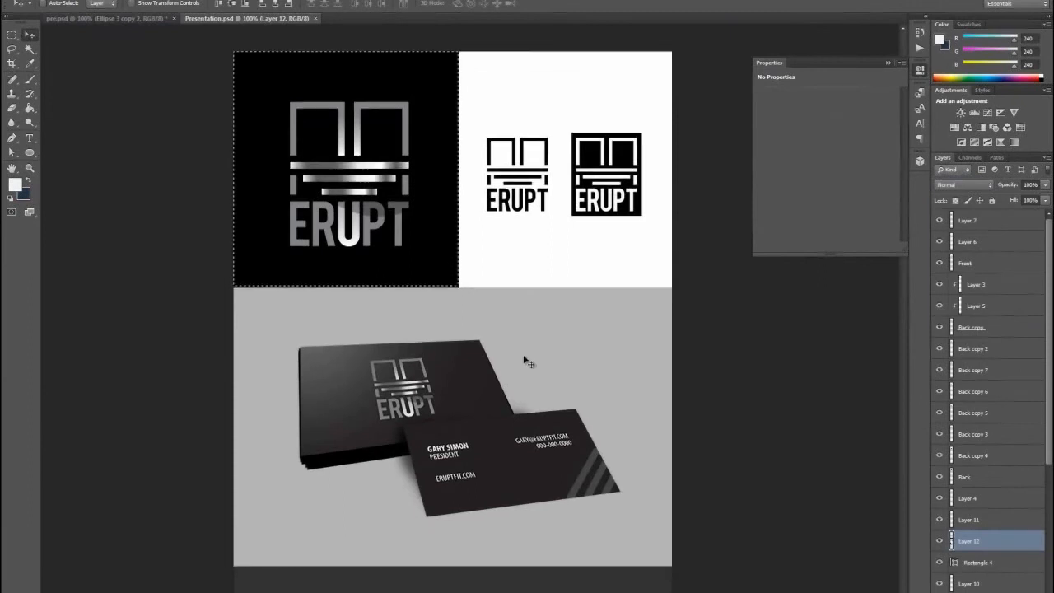
scroll(522, 357, "down", 3)
left_click(17, 36)
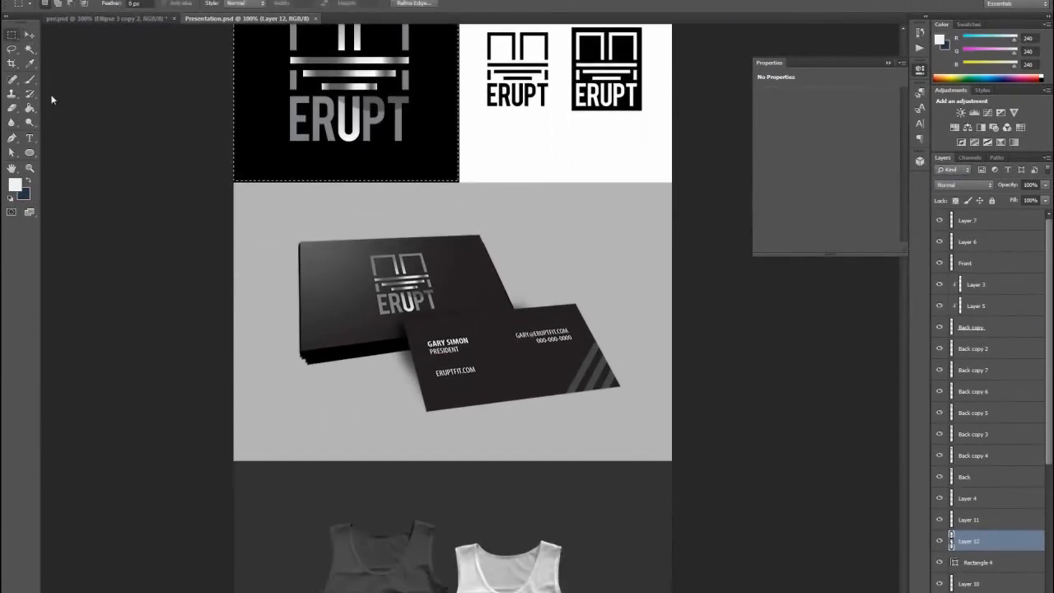
left_click_drag(237, 186, 672, 461)
left_click(52, 1)
left_click(105, 70)
- In the website mockup, create a new layer clipped to the Stationary circle's ellipse and paste the copied business card panel
left_click(115, 18)
left_click(30, 33)
left_click(547, 341)
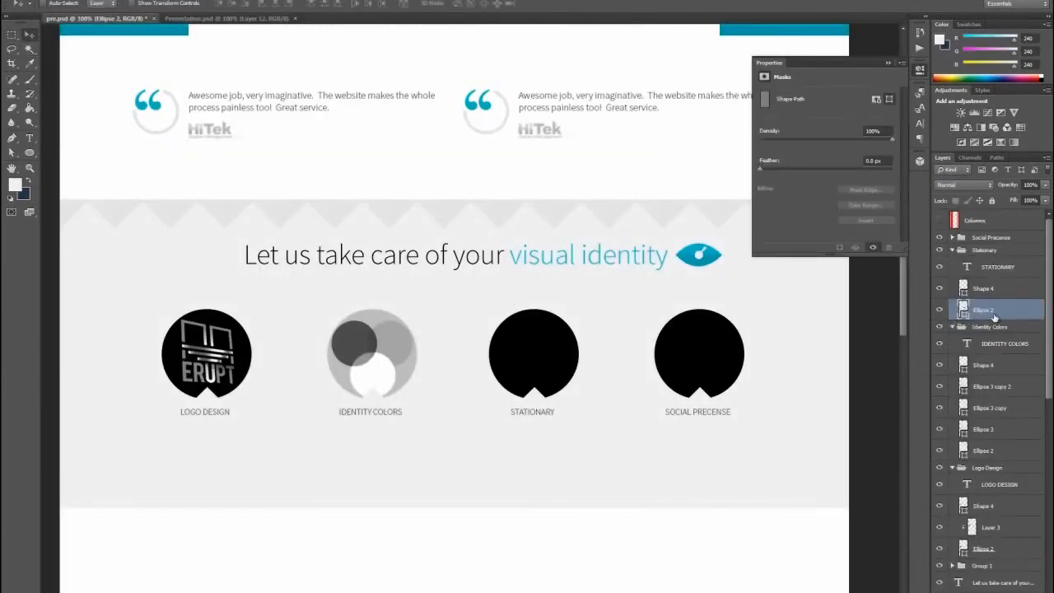
key("ctrl+shift+n")
left_click(523, 196)
left_click(607, 183)
key("ctrl+v")
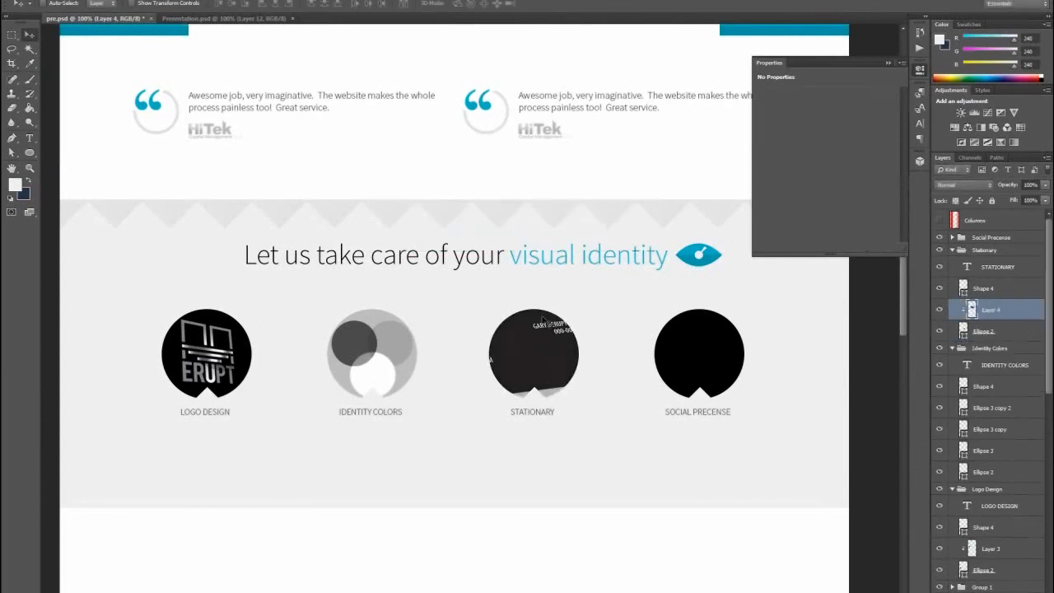
- Scale the business card image to about 33.67%, position the cards within the Stationary circle, and apply the transformation
key("ctrl+t")
left_click_drag(247, 175, 400, 264)
left_click_drag(494, 318, 568, 359)
left_click_drag(616, 313, 568, 328)
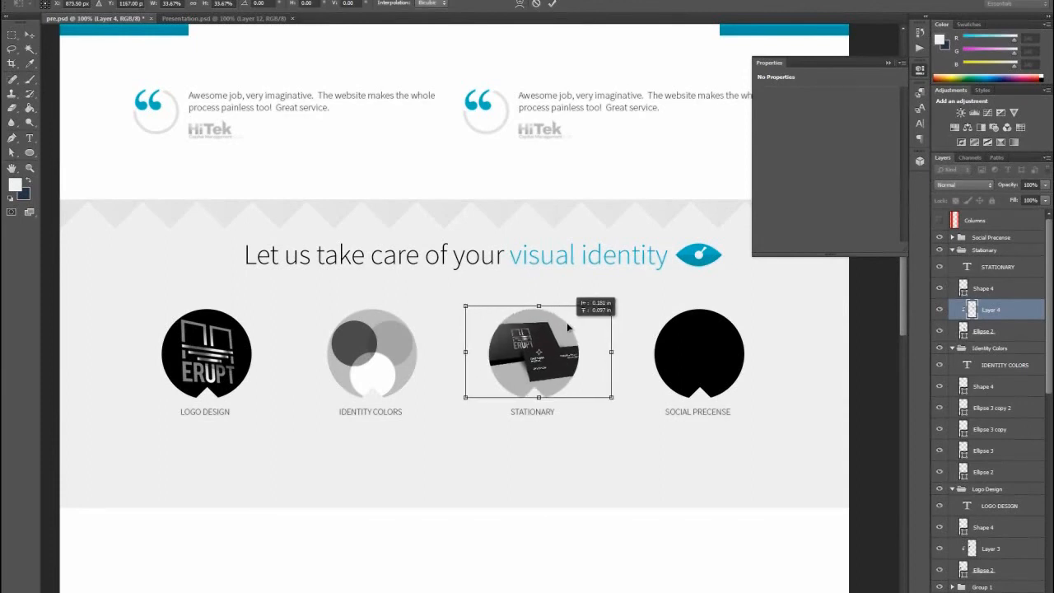
key("Right")
key("Down")
key("Down")
key("Down")
key("Right")
key("Right")
key("Right")
key("Right")
key("Right")
key("Right")
key("Right")
key("Right")
key("Right")
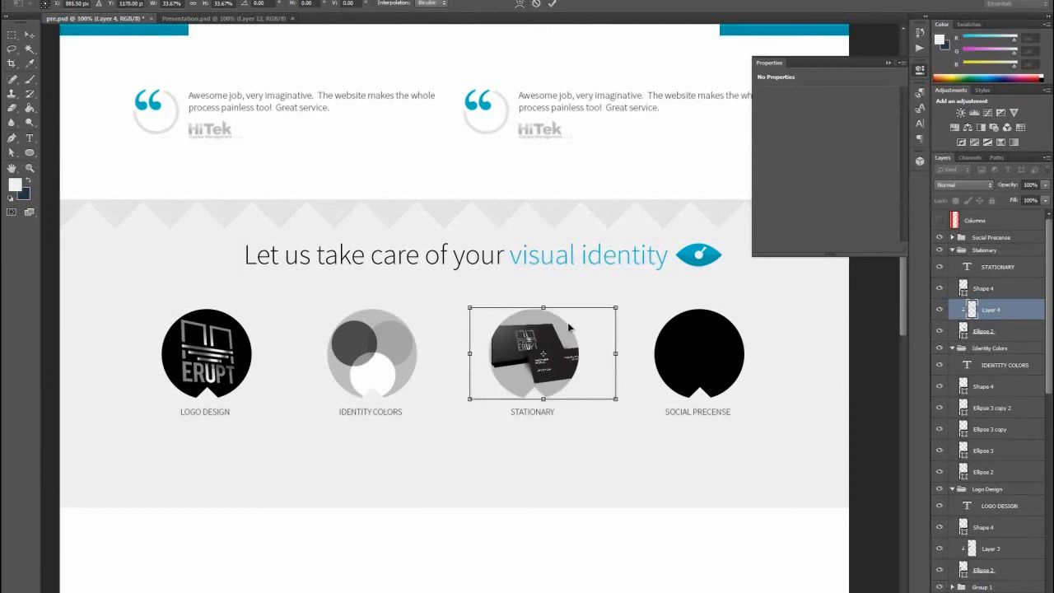
left_click(30, 35)
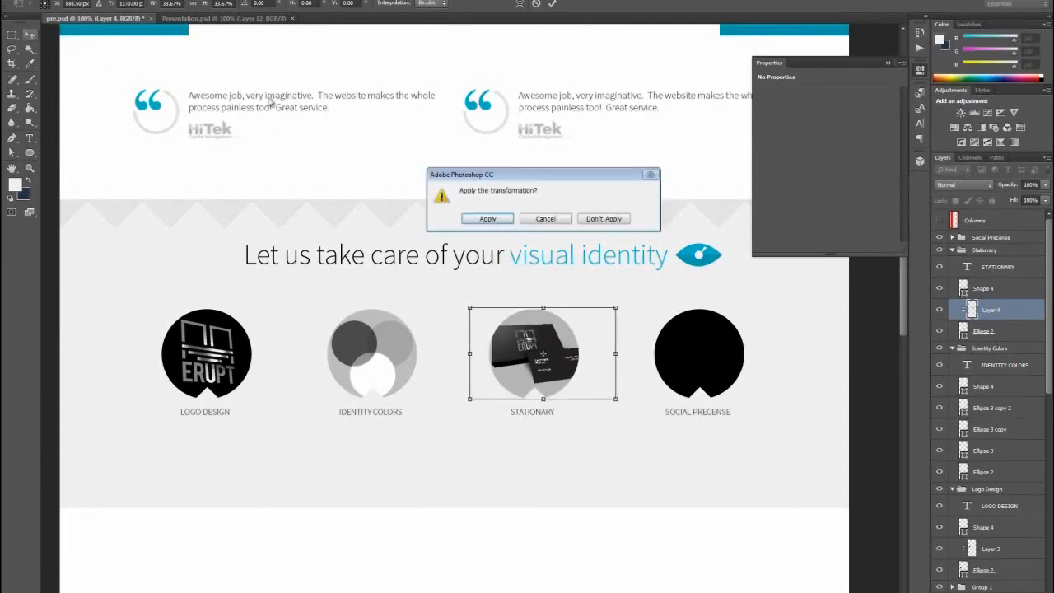
left_click(486, 219)
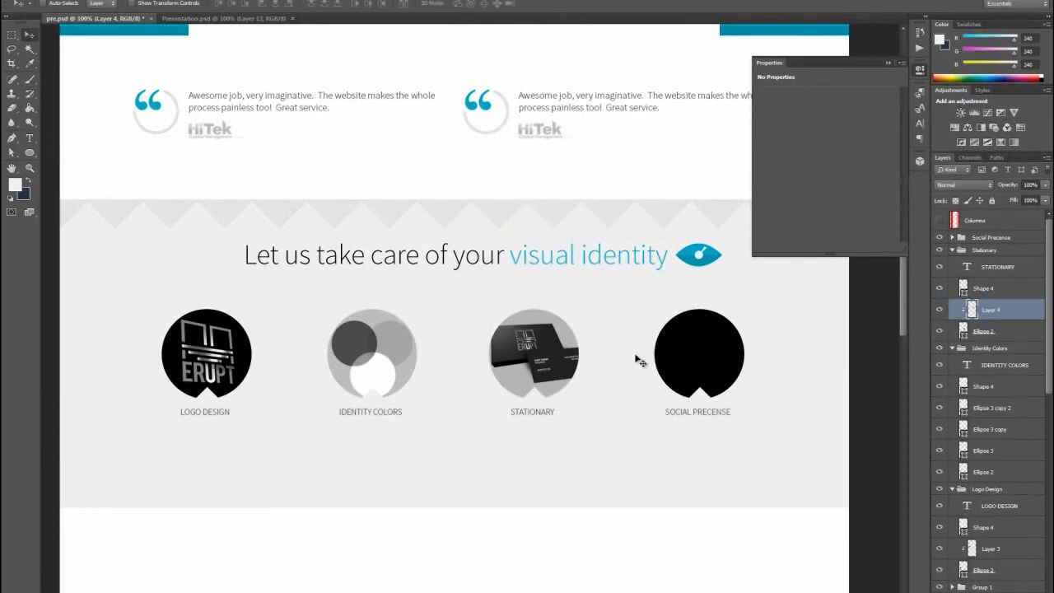
- Correct the spelling of the fourth circle's label to SOCIAL PRESENCE
left_click(197, 18)
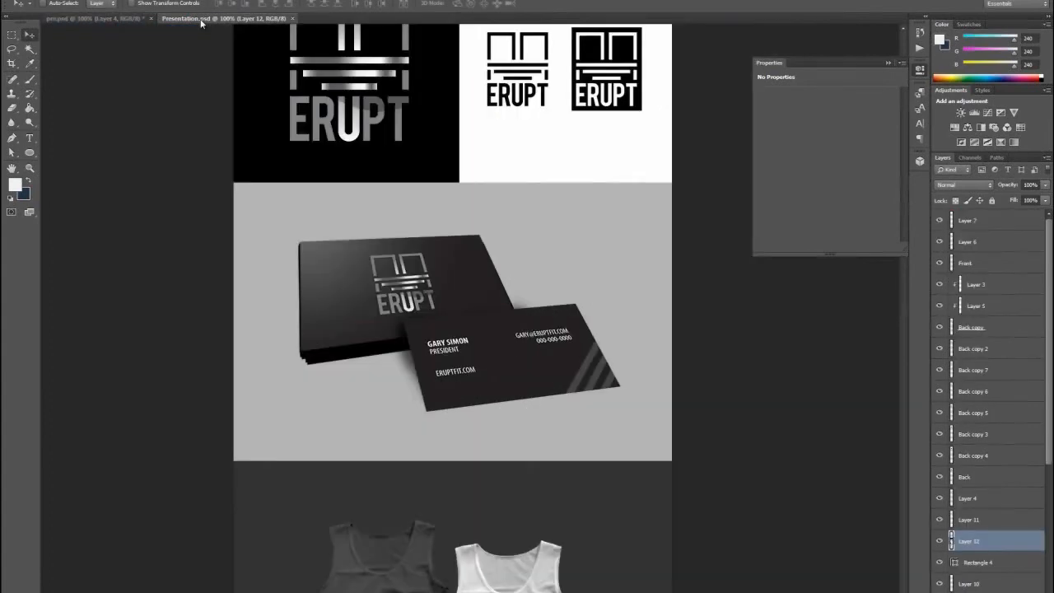
left_click(120, 18)
left_click(30, 137)
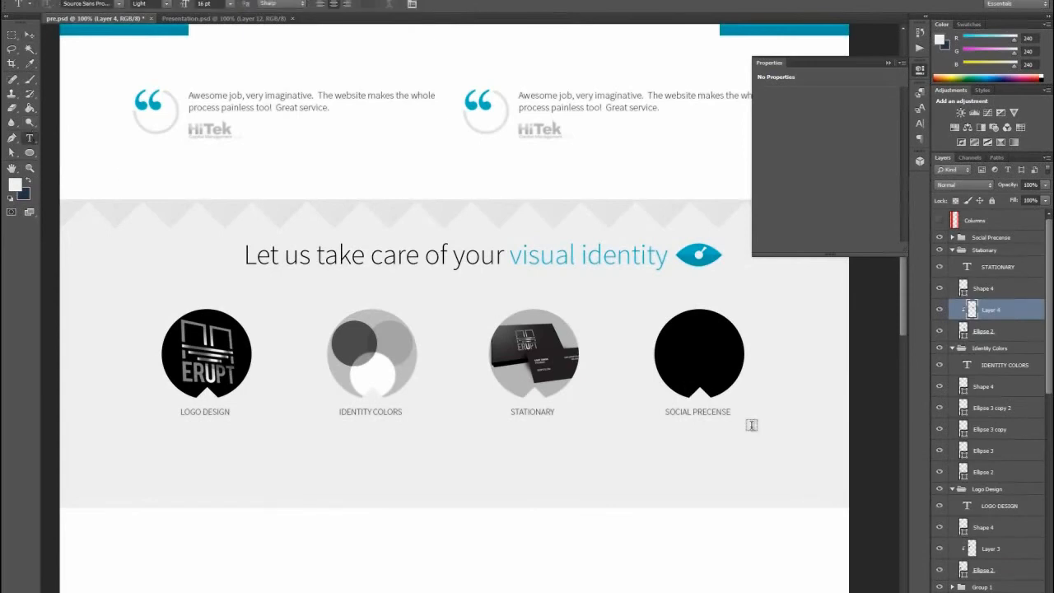
left_click_drag(707, 412, 731, 411)
type("SENCE")
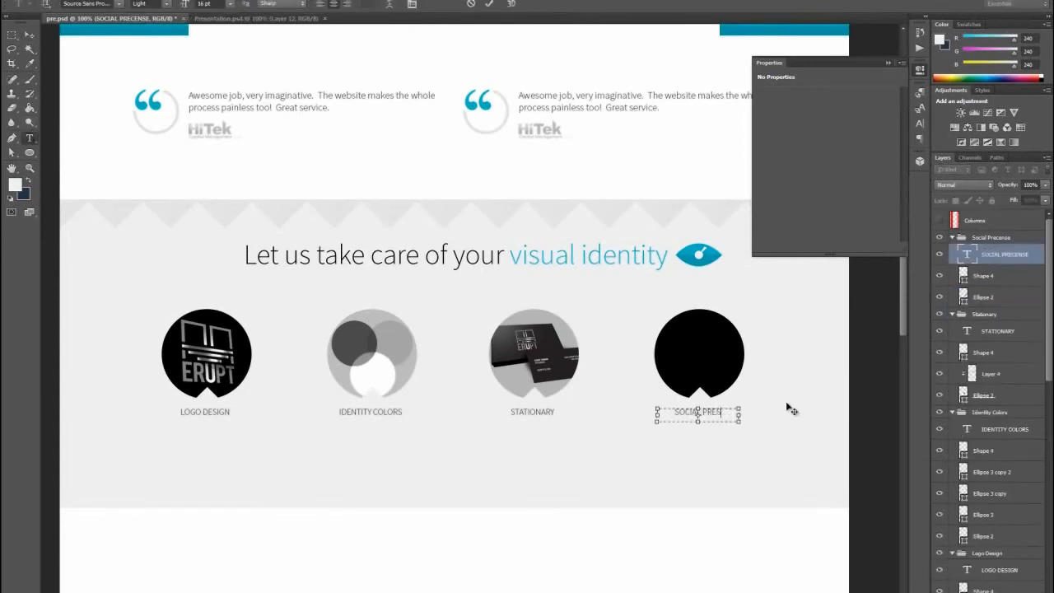
left_click(29, 34)
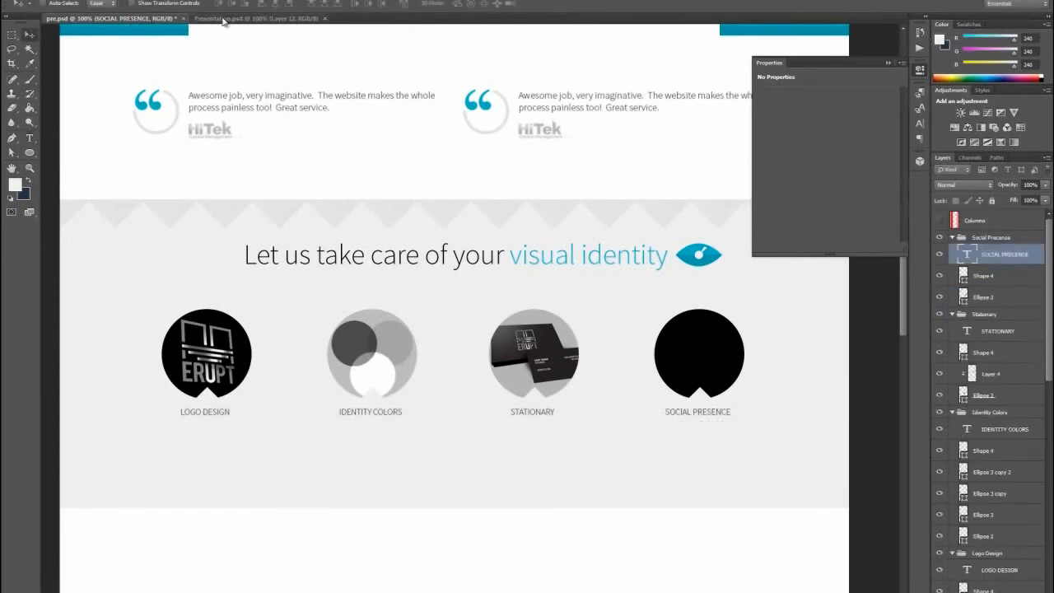
- In Presentation.psd, select the largest app icon with a rectangular marquee and make a merged copy of it
left_click(251, 19)
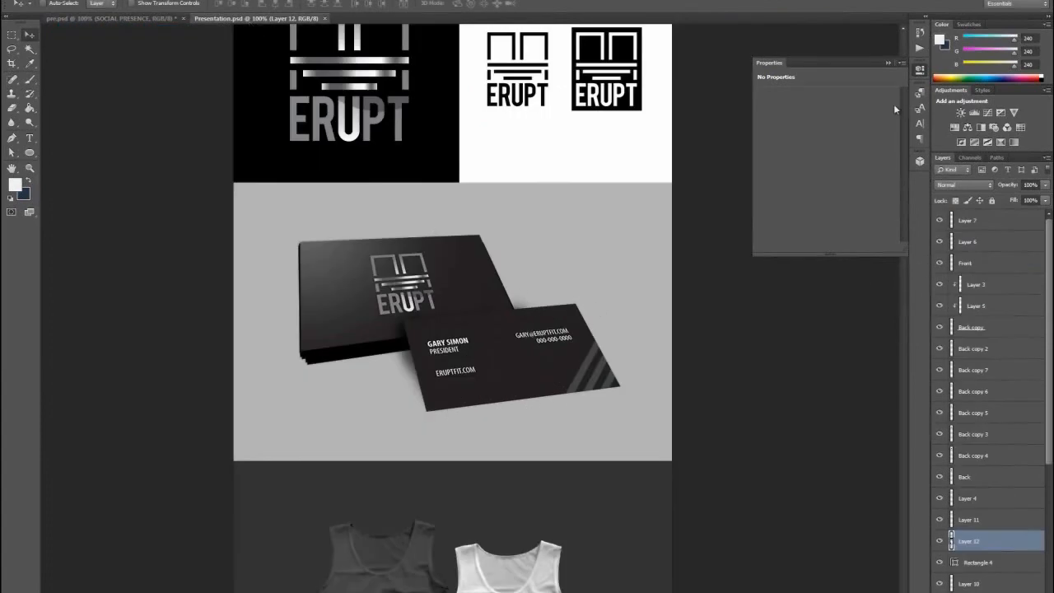
left_click(922, 71)
scroll(900, 215, "down", 15)
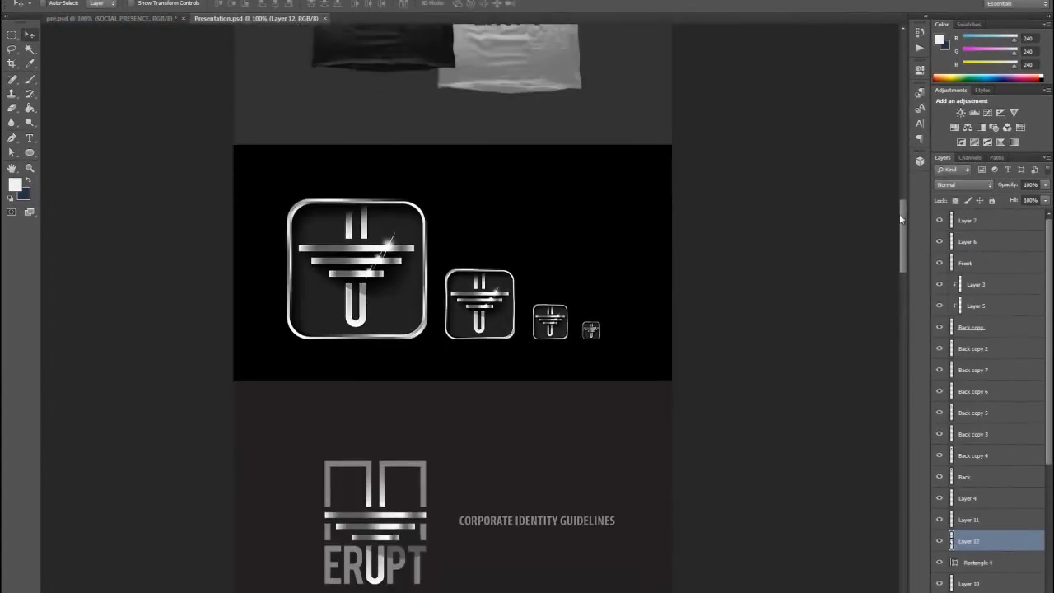
left_click_drag(899, 214, 899, 219)
left_click(12, 35)
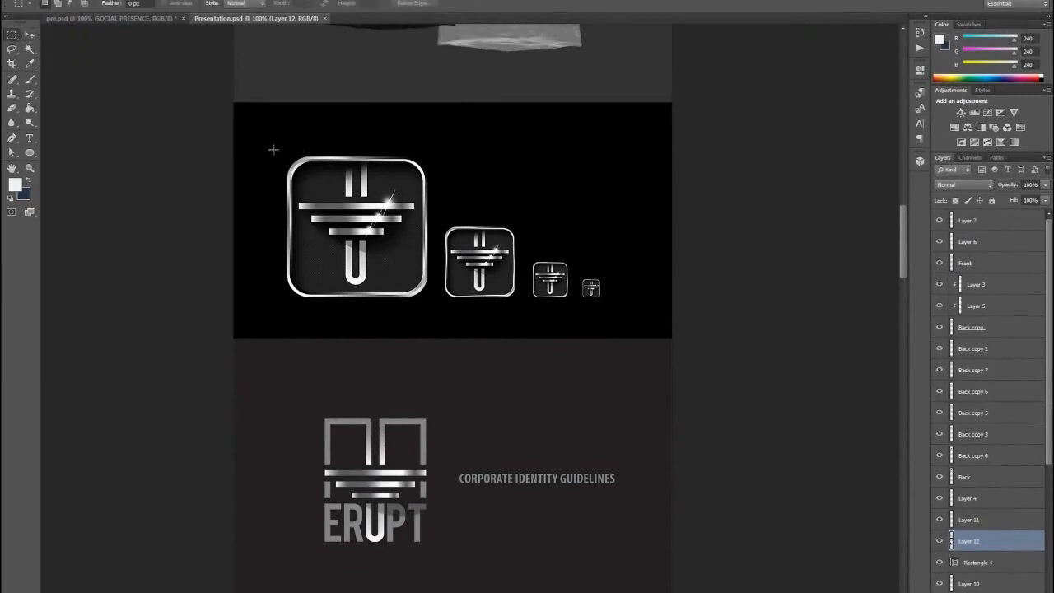
left_click_drag(271, 144, 442, 304)
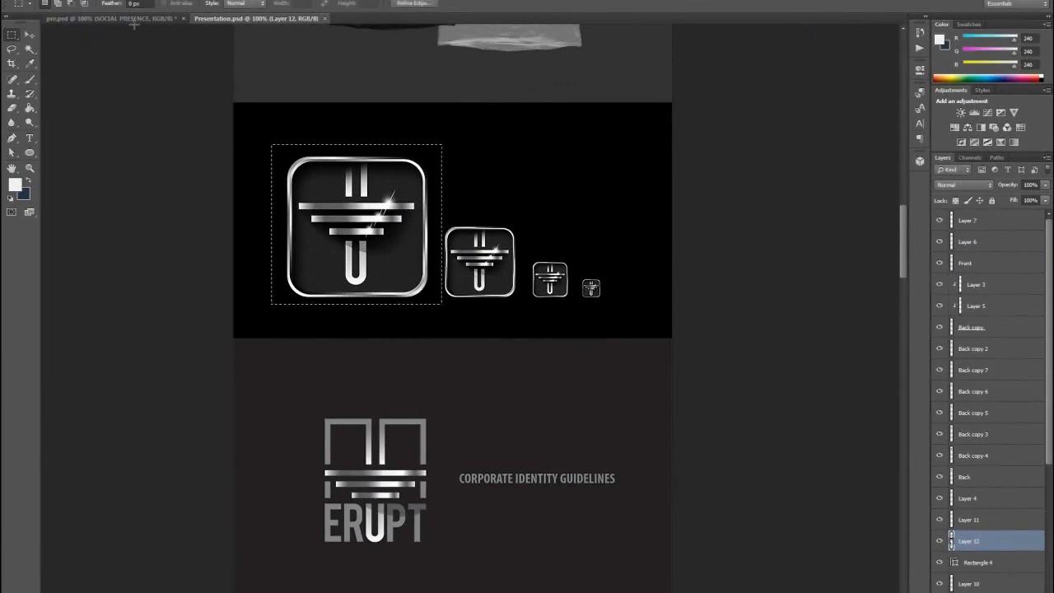
left_click(51, 0)
left_click(66, 71)
- In the website mockup, create a new layer clipped to the Social Presence circle's ellipse and paste the copied app icon
left_click(85, 18)
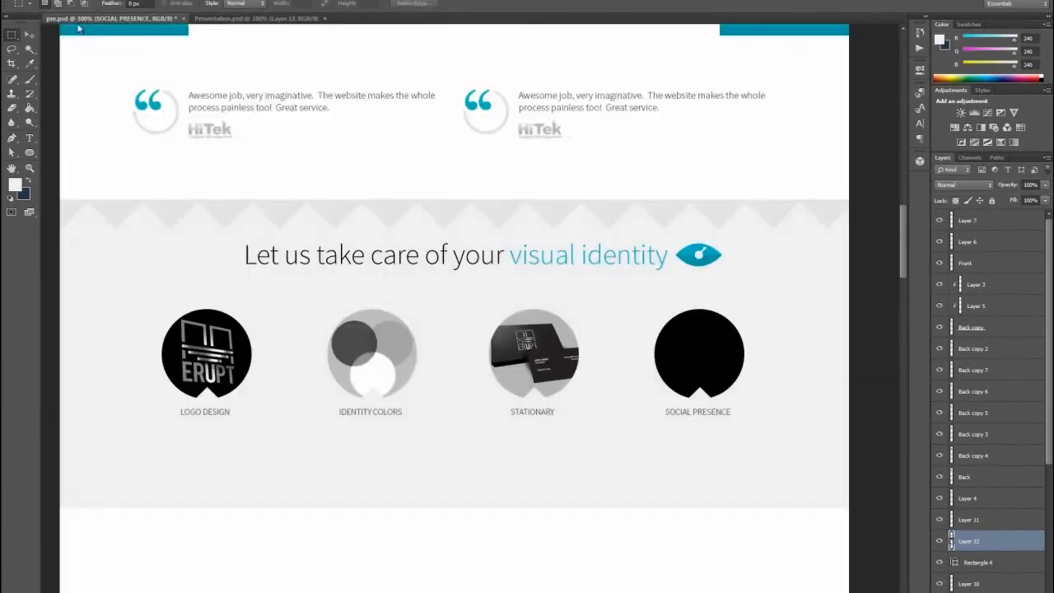
left_click(30, 35)
left_click(713, 357)
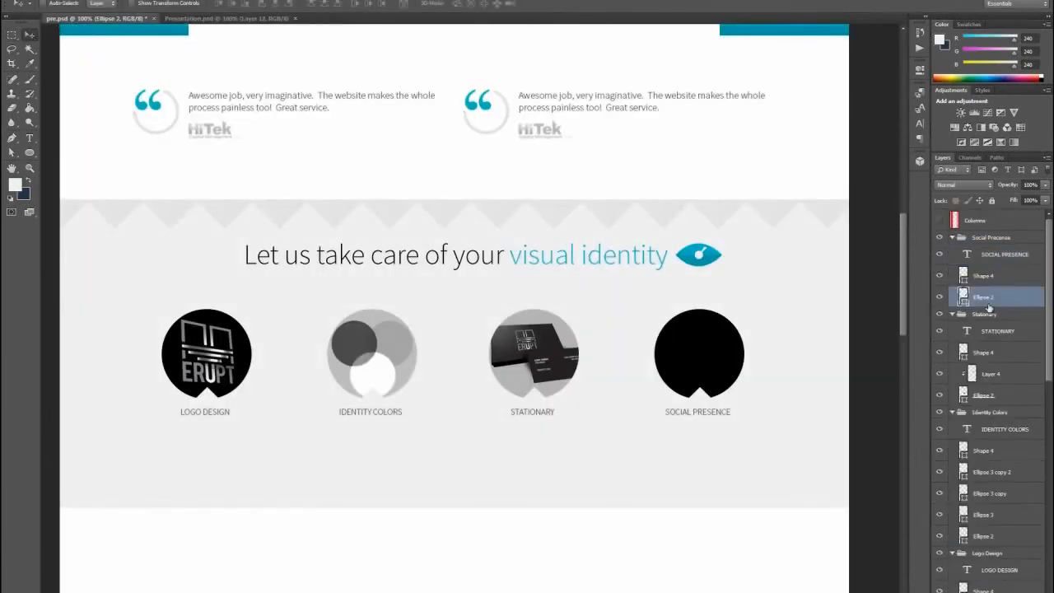
key("ctrl+shift+n")
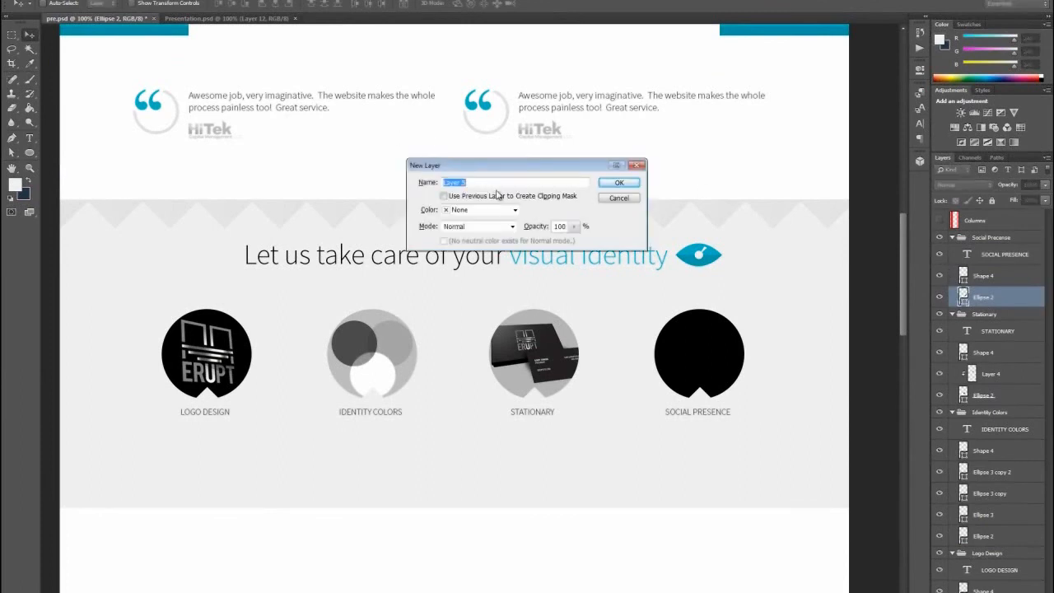
left_click(625, 184)
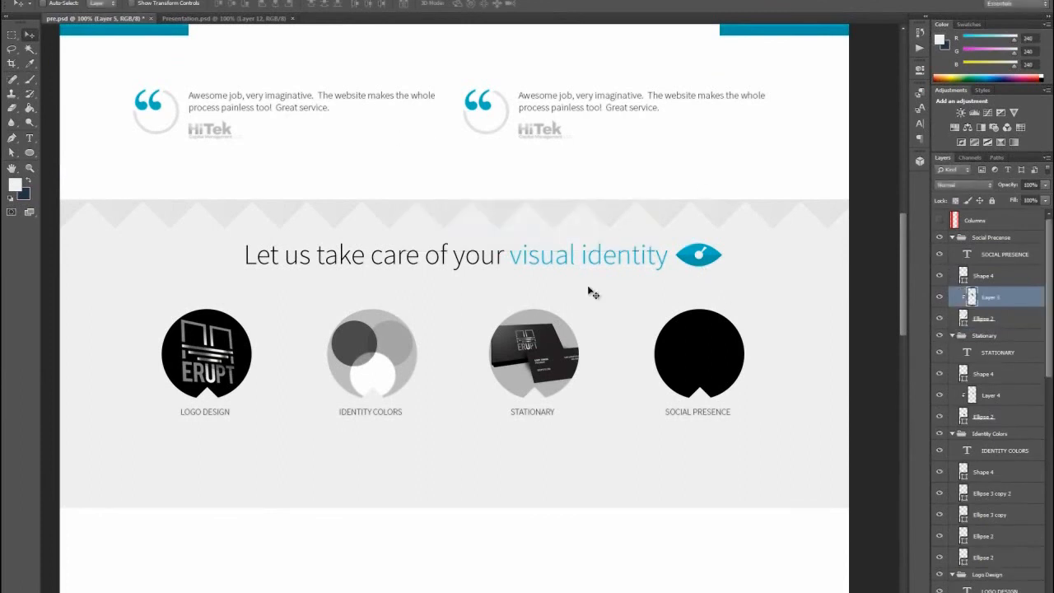
key("ctrl+v")
- Scale the app icon to about 42%, center it within the Social Presence circle, and apply the transformation
left_click_drag(696, 340, 708, 331)
key("ctrl+t")
left_click_drag(617, 277, 662, 319)
left_click_drag(719, 344, 716, 338)
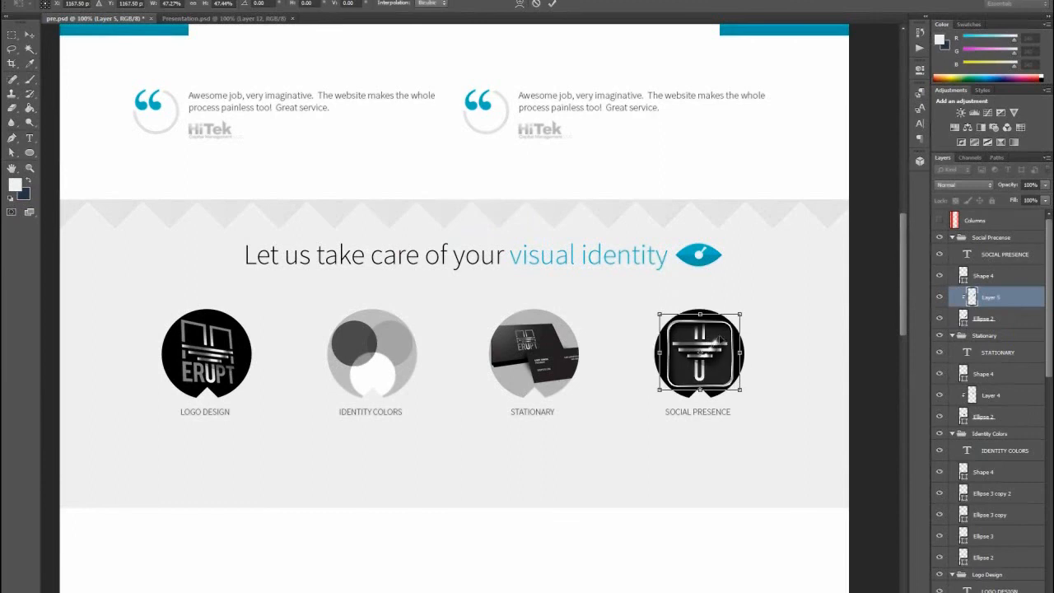
left_click_drag(742, 393, 735, 391)
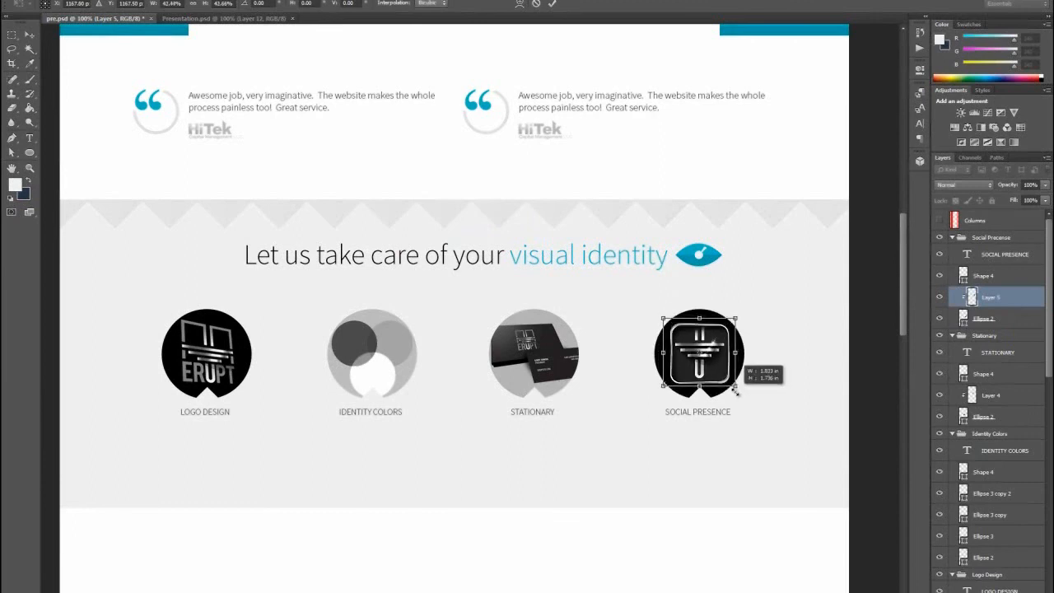
left_click(30, 35)
key("Return")
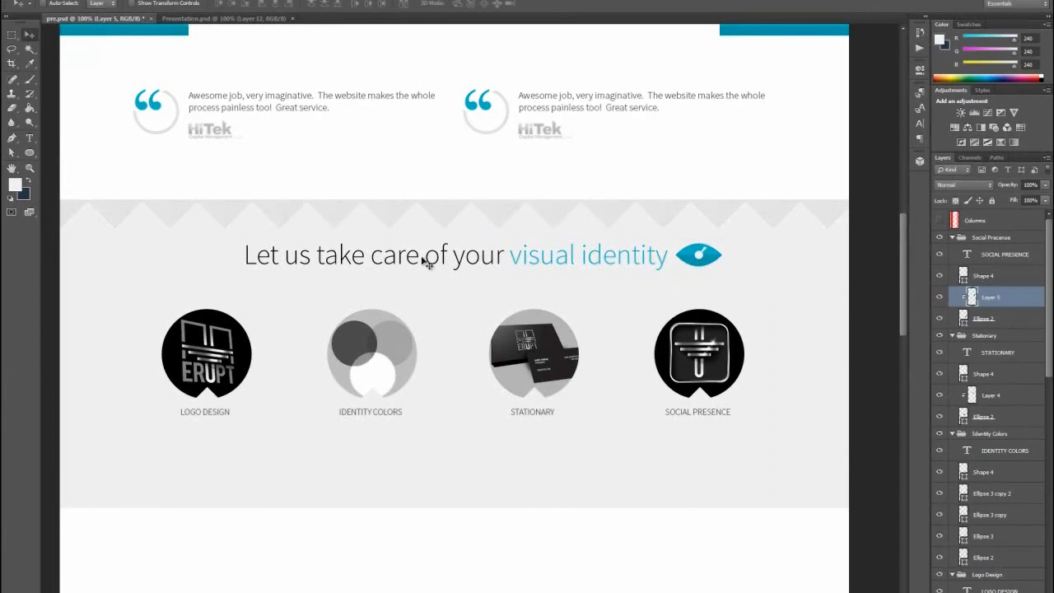
- Extend the visual identity section's light grey background rectangle downward to make room below the circle labels
scroll(560, 281, "down", 2)
scroll(565, 290, "down", 1)
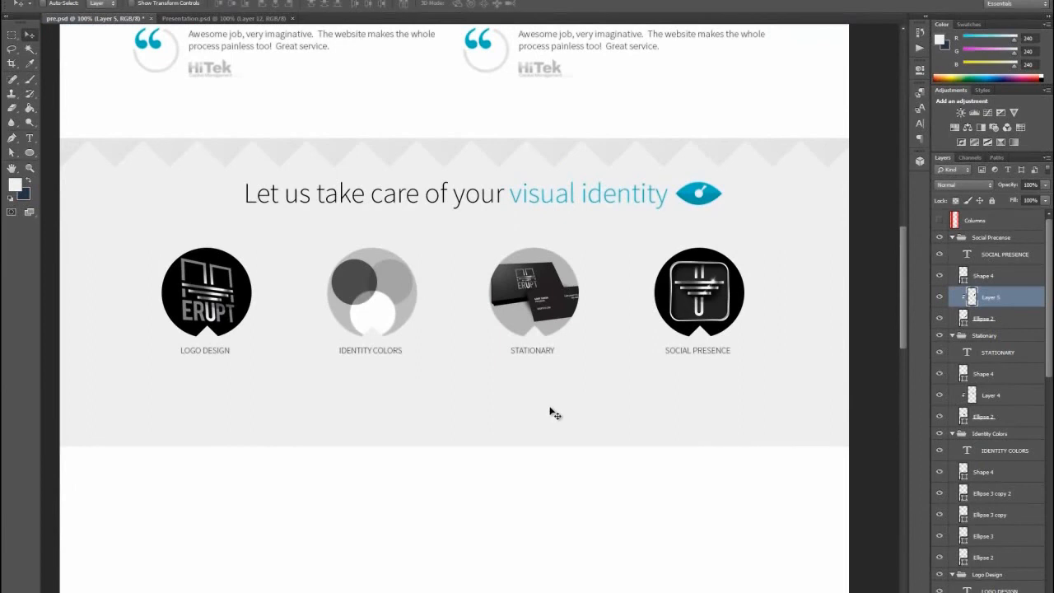
left_click(498, 412)
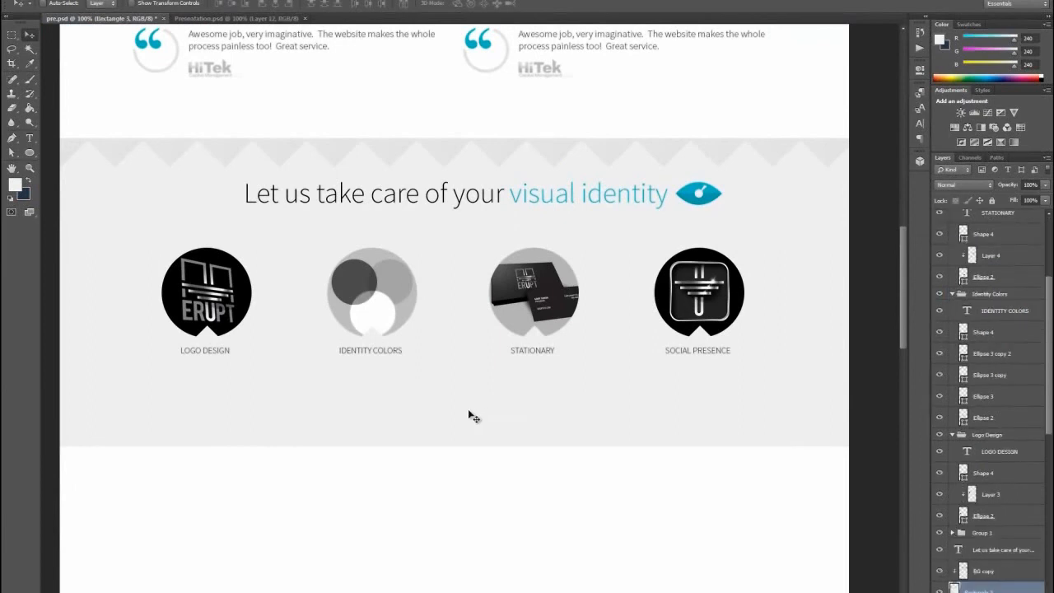
key("ctrl+t")
left_click_drag(456, 449, 465, 500)
left_click(31, 36)
left_click(487, 219)
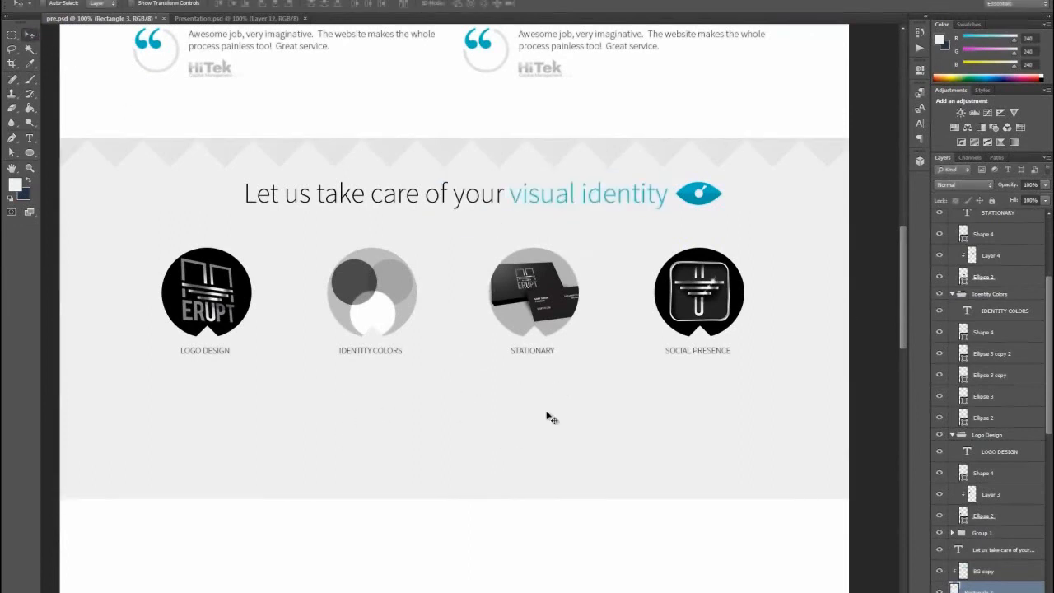
- Duplicate the first testimonial's text layer and place the copy just beneath the Columns layer, above the circle groups
scroll(580, 409, "up", 4)
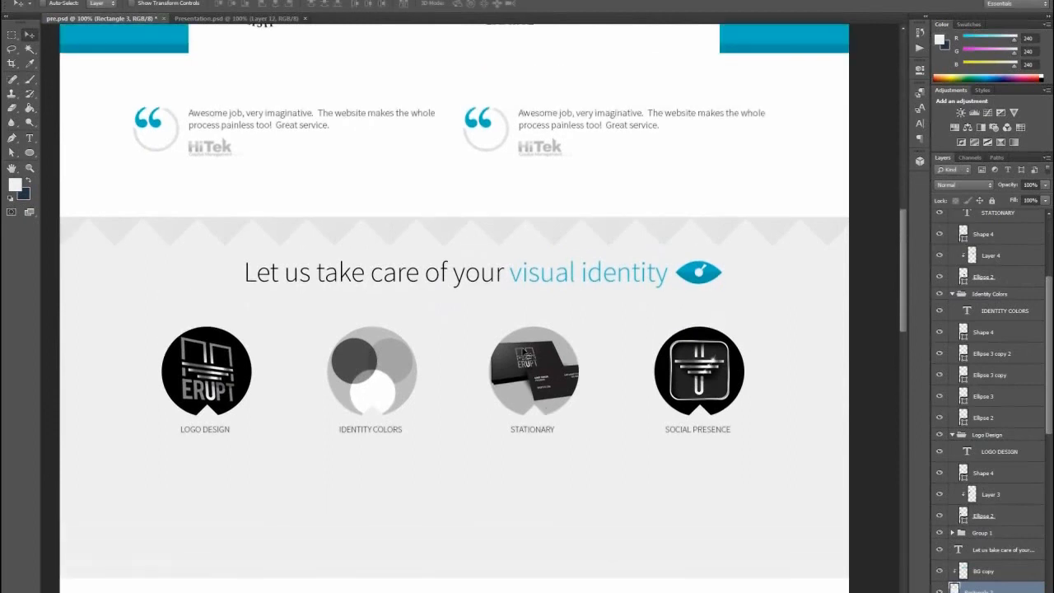
key("t")
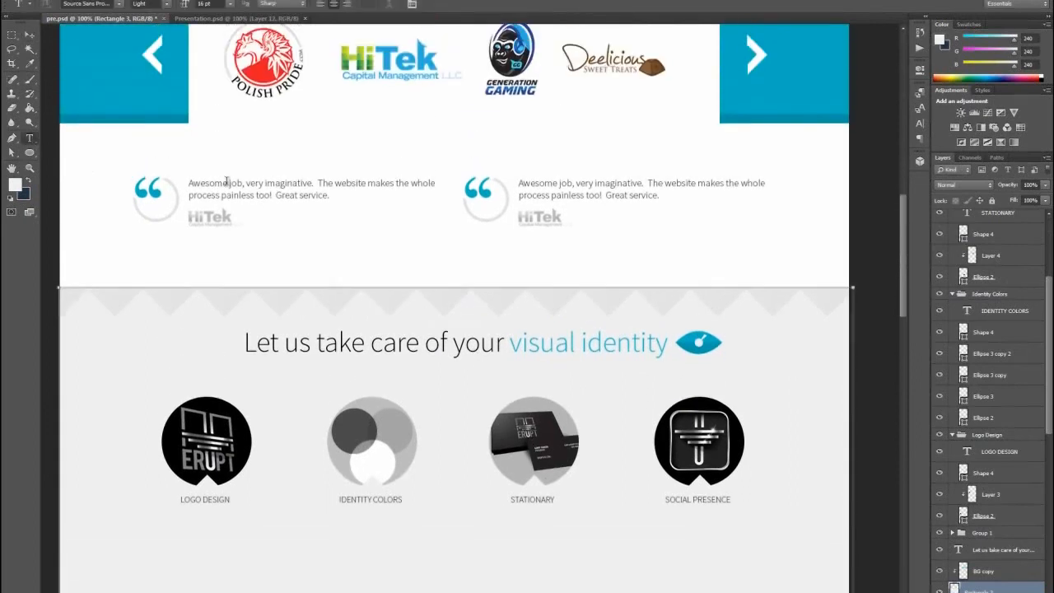
left_click(240, 190)
left_click(30, 35)
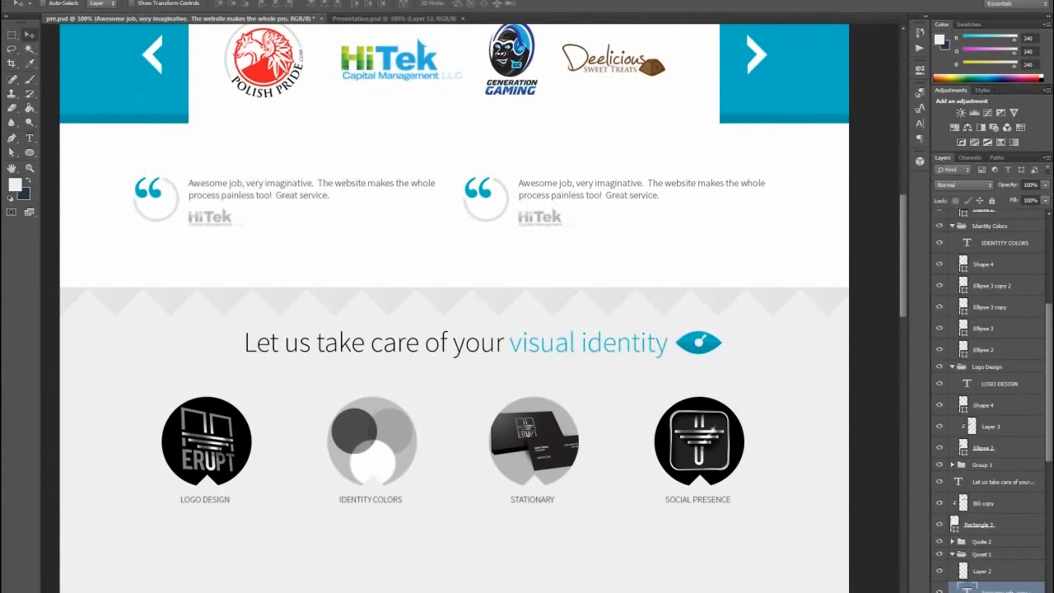
right_click(980, 586)
left_click(930, 143)
left_click(622, 180)
left_click_drag(1001, 590, 1016, 236)
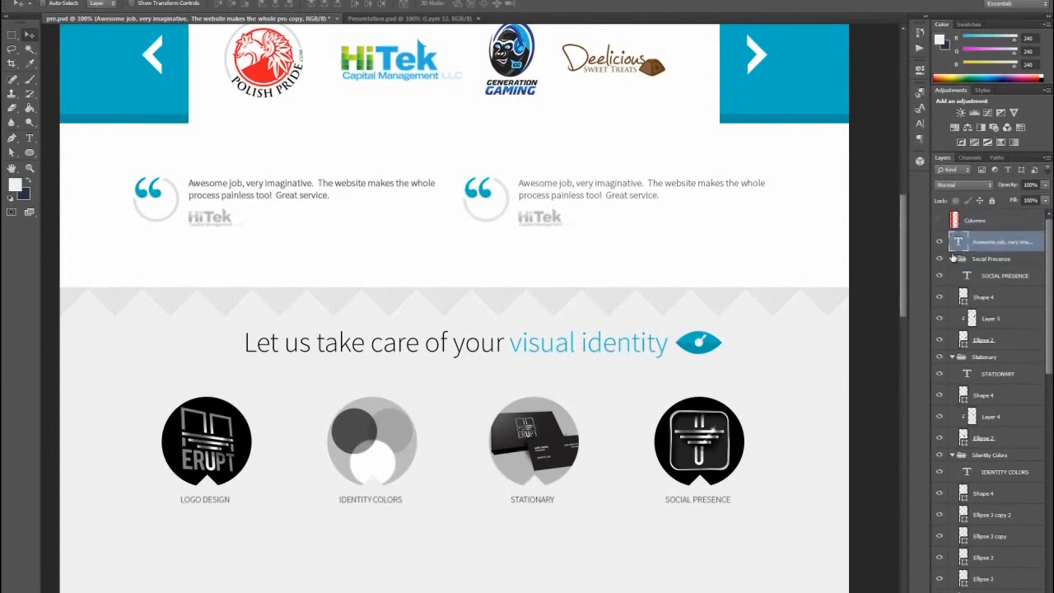
- Collapse the Social Precense, Stationary, Identity Colors and Logo Design groups, and show the Columns grid overlay
left_click(952, 258)
left_click(953, 272)
left_click(953, 284)
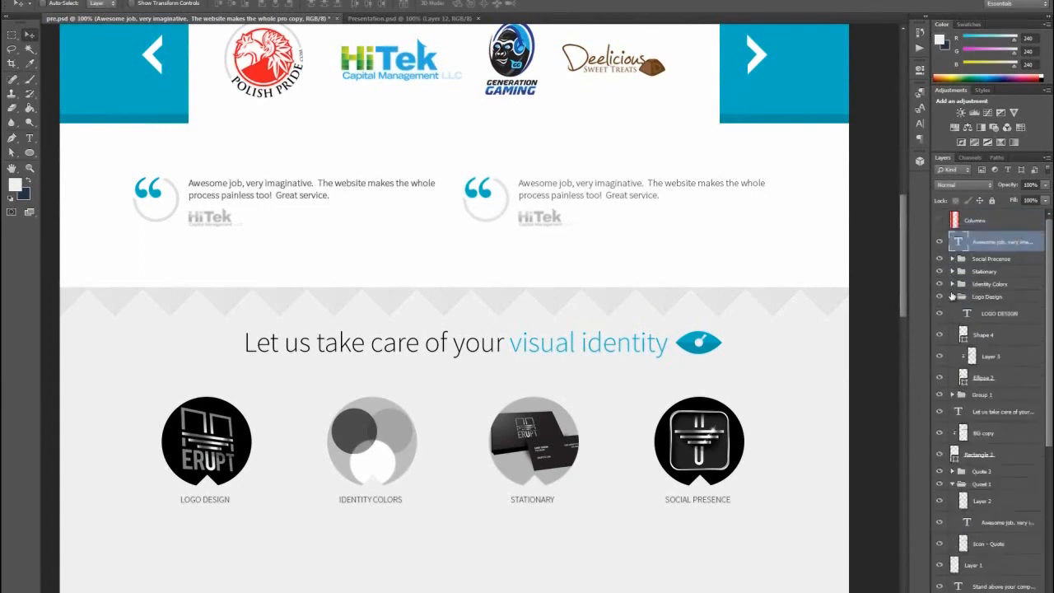
left_click(952, 297)
left_click(940, 220)
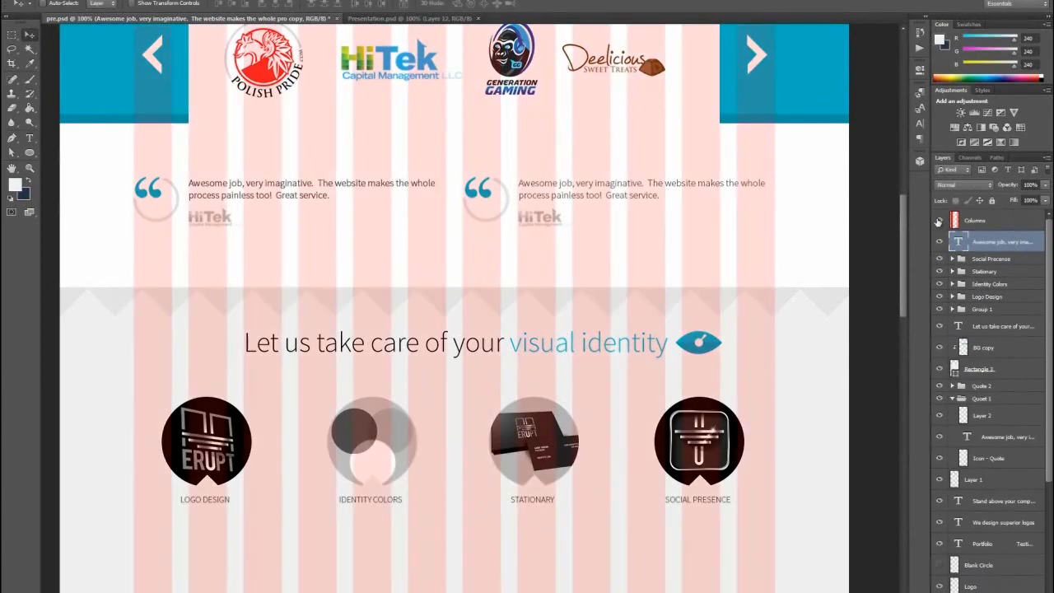
- Move the duplicated testimonial text below the circle labels and center-align it
left_click_drag(247, 148, 388, 529)
scroll(527, 449, "down", 5)
left_click(29, 137)
left_click(333, 5)
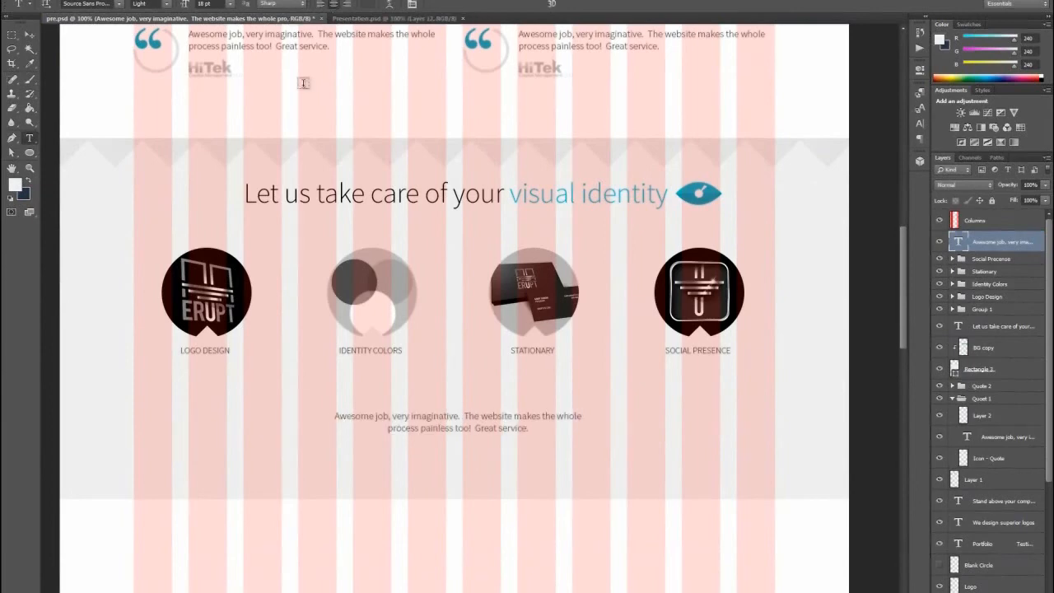
left_click(30, 35)
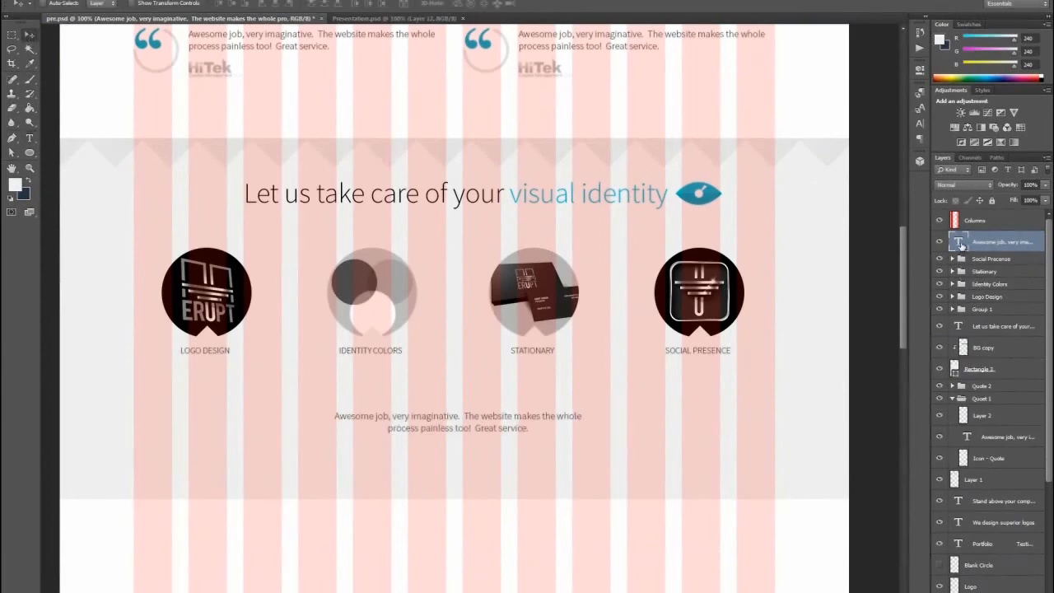
- Widen the duplicated text's box to span nearly the full column grid and extend it down almost to the section's lower edge
double_click(957, 243)
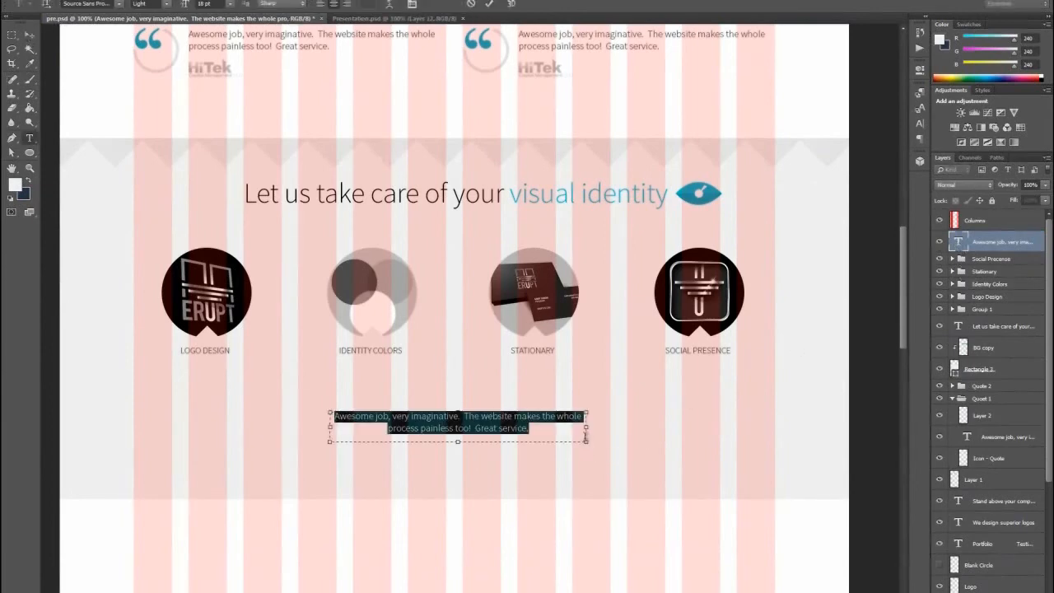
left_click_drag(586, 443, 767, 455)
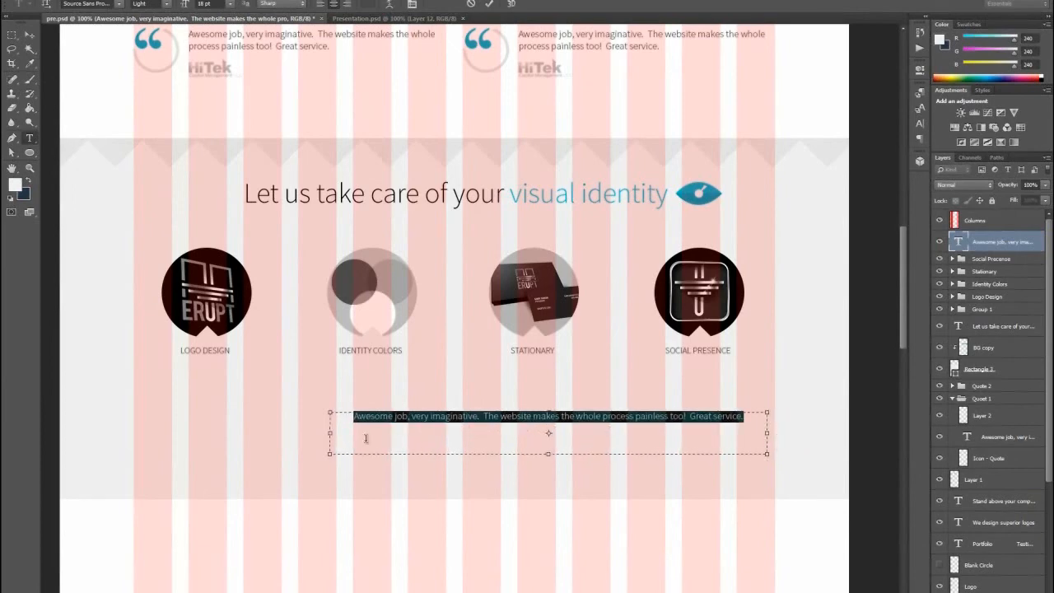
left_click_drag(330, 456, 141, 490)
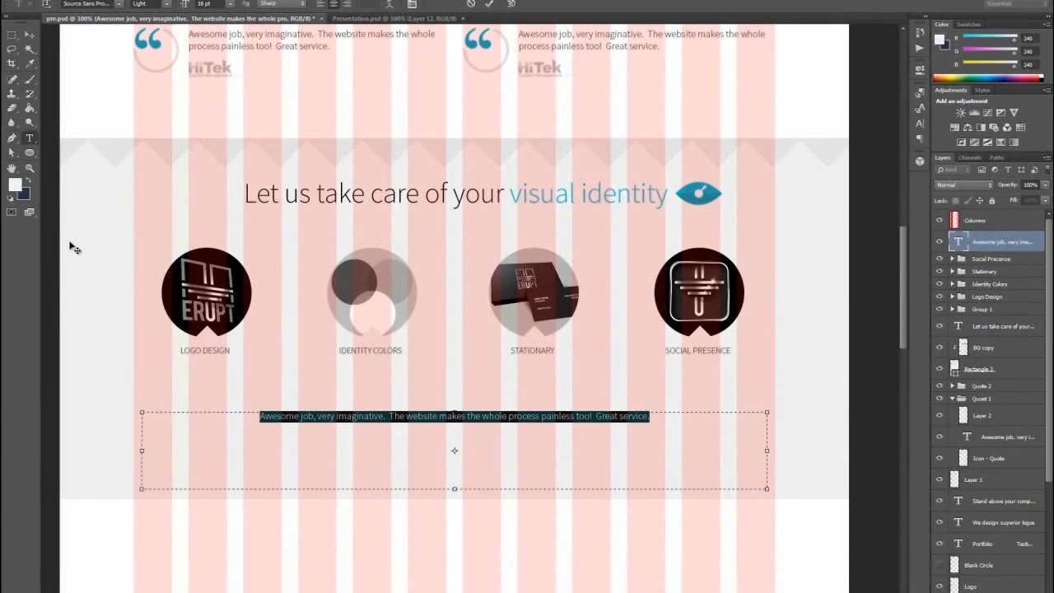
key("ctrl+Return")
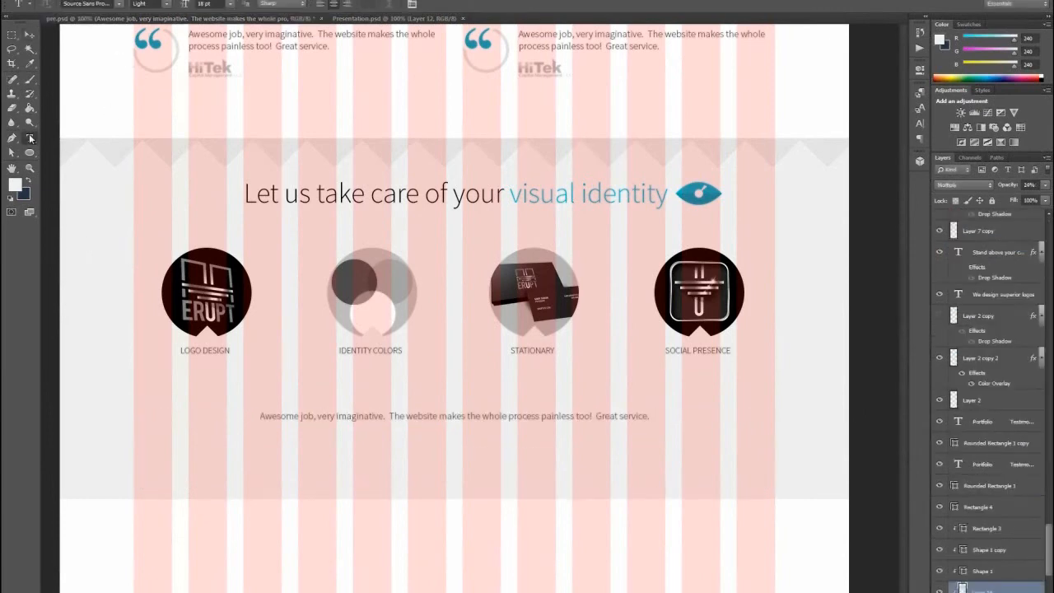
- Replace the duplicated testimonial text with the copied 27 pt paragraph beginning "Your brand's visual identity goes beyond a logo design."
left_click(454, 415)
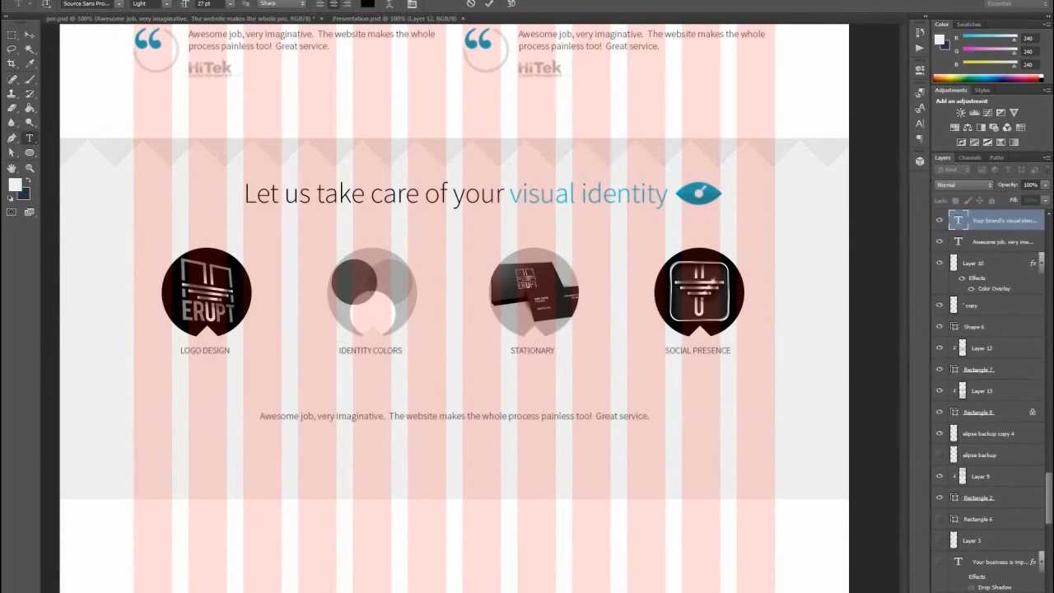
left_click(30, 138)
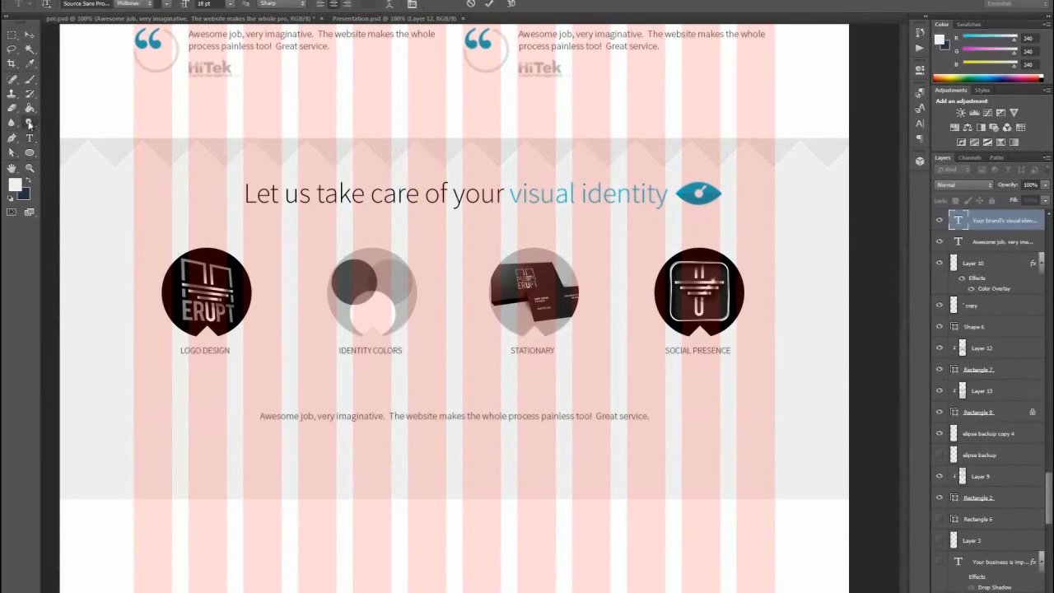
left_click(394, 417)
key("ctrl+a")
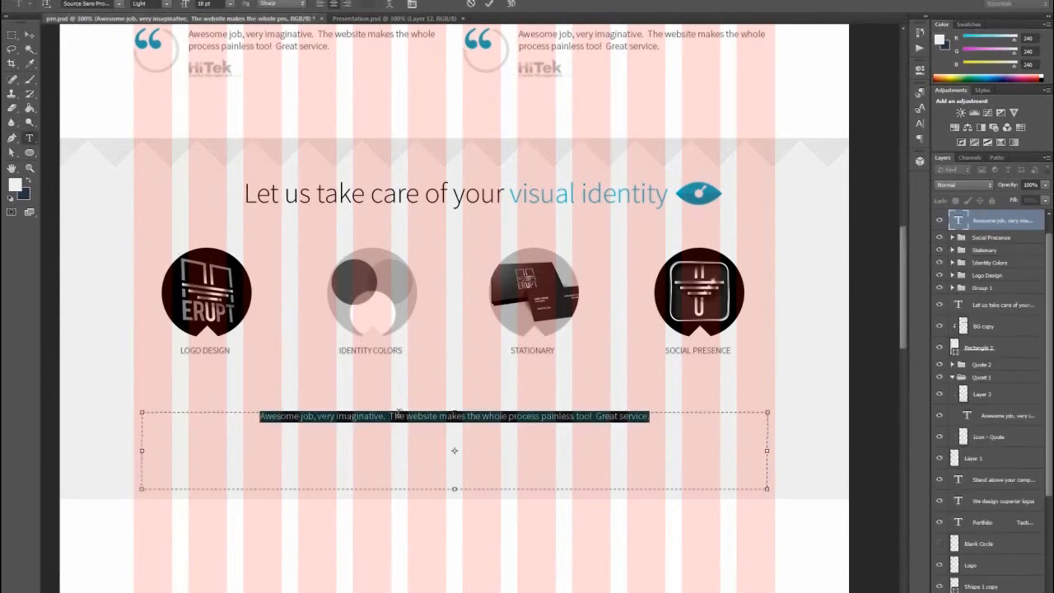
type("Your brand's visual identity goes beyond a logo design.  Your visiaul identity consists of all the visual creatives that represent your company.  We take care of it all, including your logo design, color theme, stationary, social media representation and more.")
left_click(35, 37)
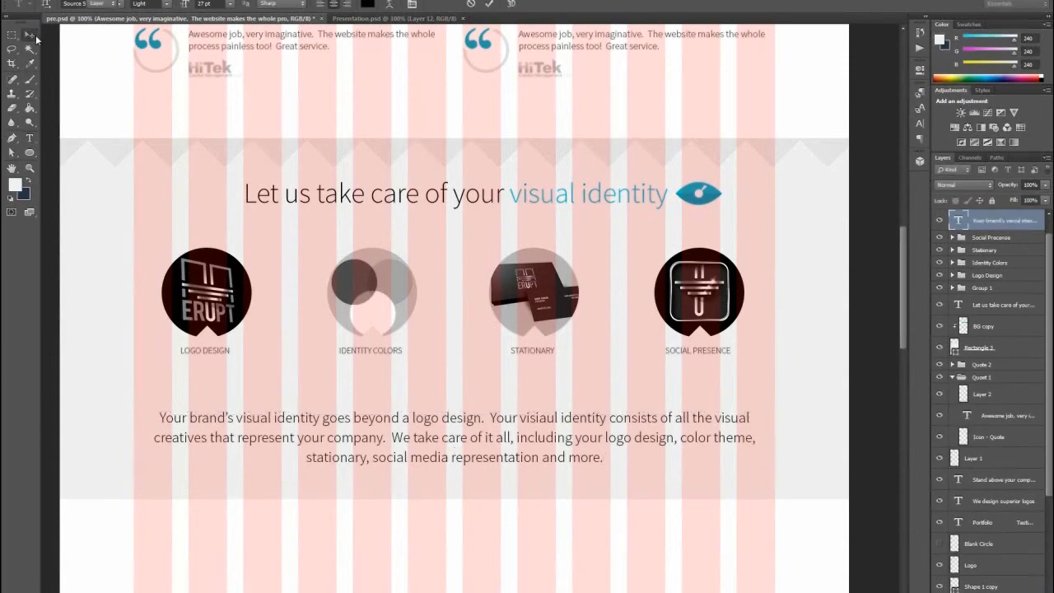
scroll(1000, 247, "up", 1)
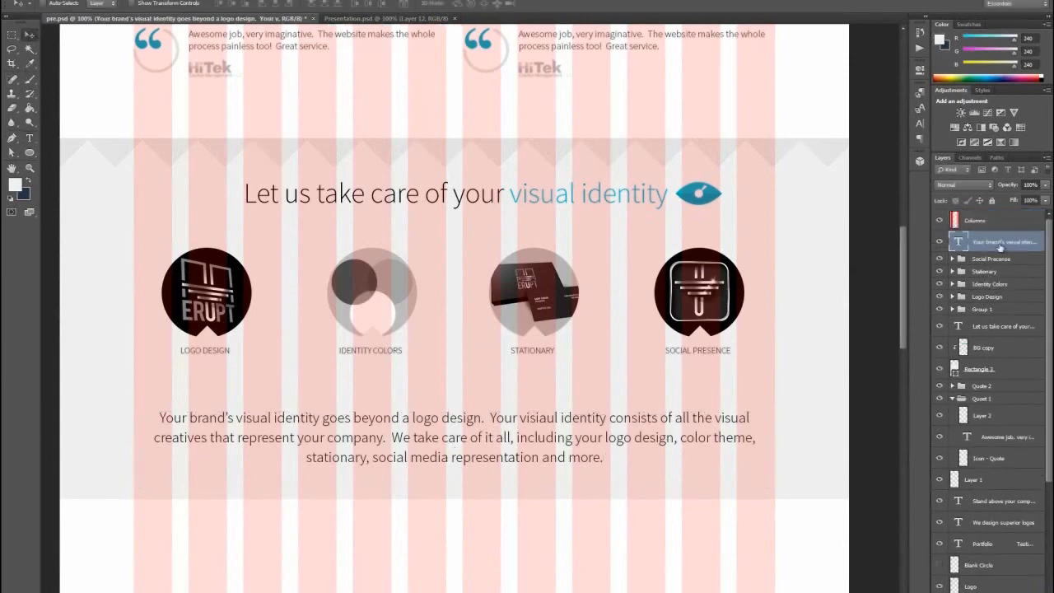
- Hide the Columns grid overlay and move the descriptive paragraph up closer to the circle labels
left_click(940, 220)
left_click_drag(474, 423, 475, 404)
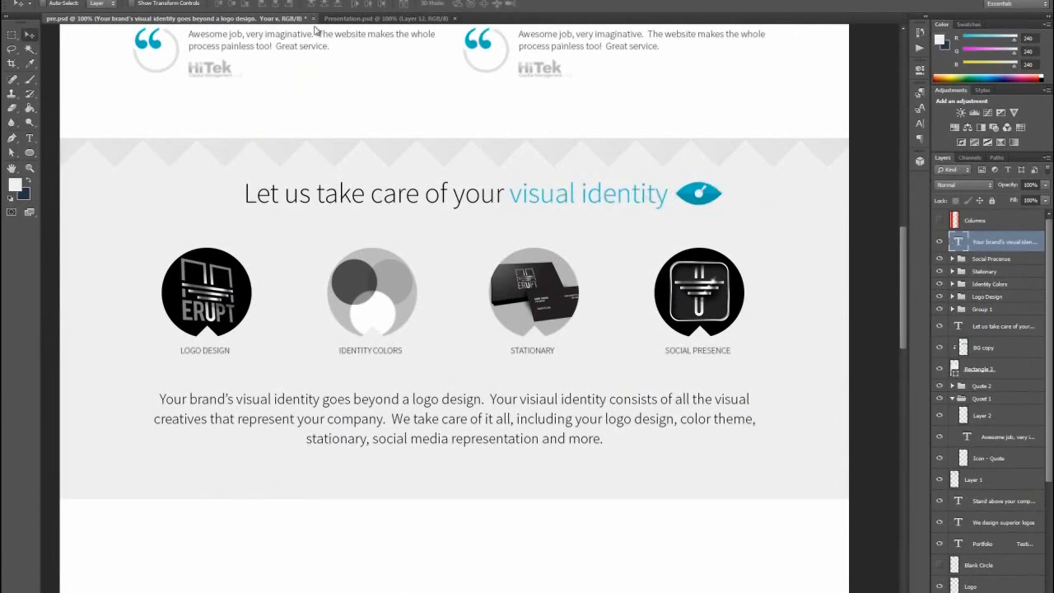
- Select the eye icon's group together with the "Let us take care of your visual identity" heading and shift both left to center them
left_click(696, 193)
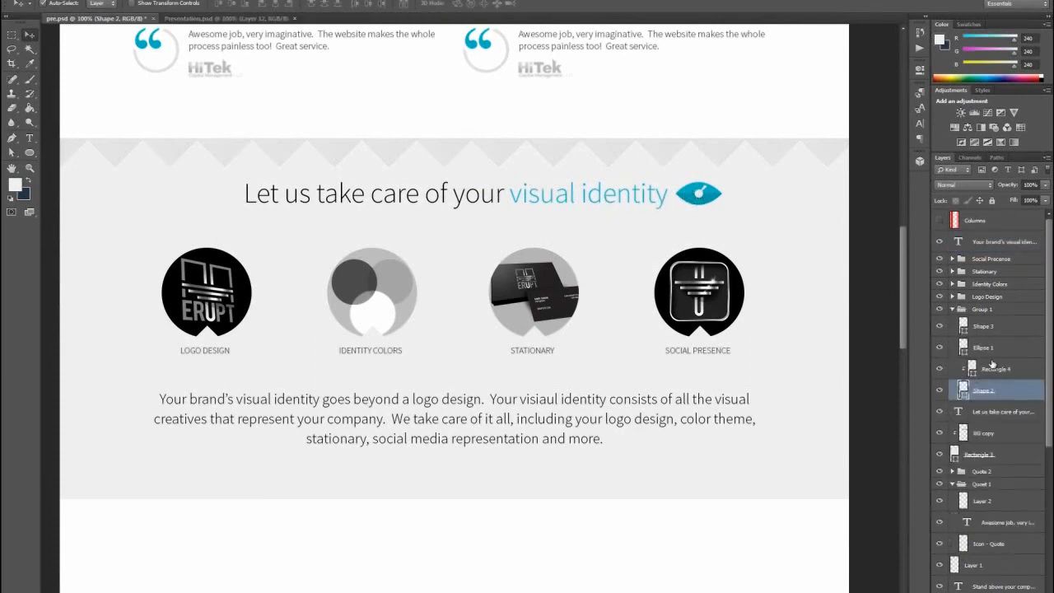
left_click(978, 311)
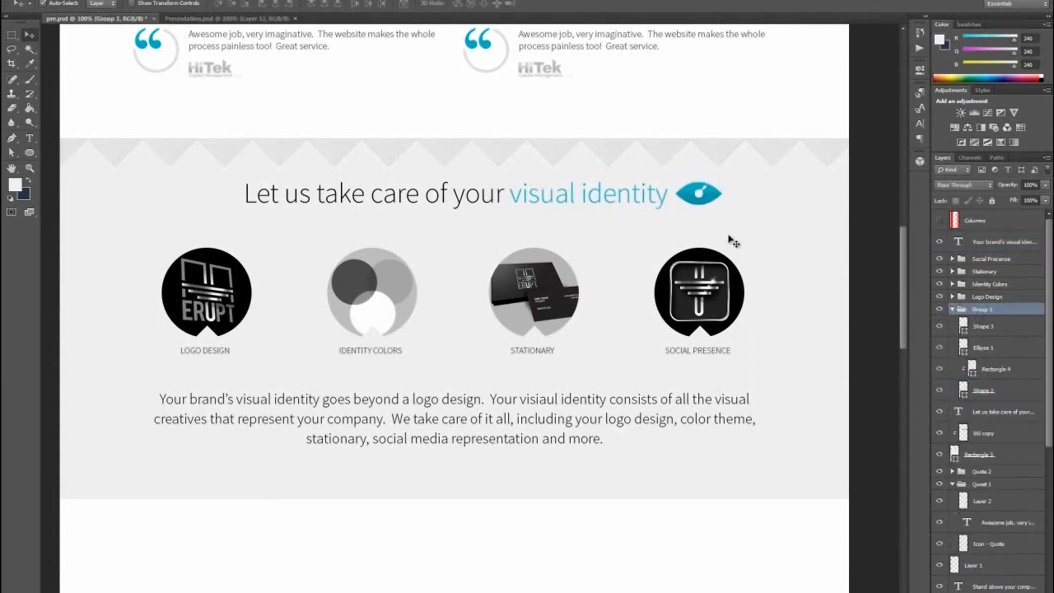
left_click(401, 198)
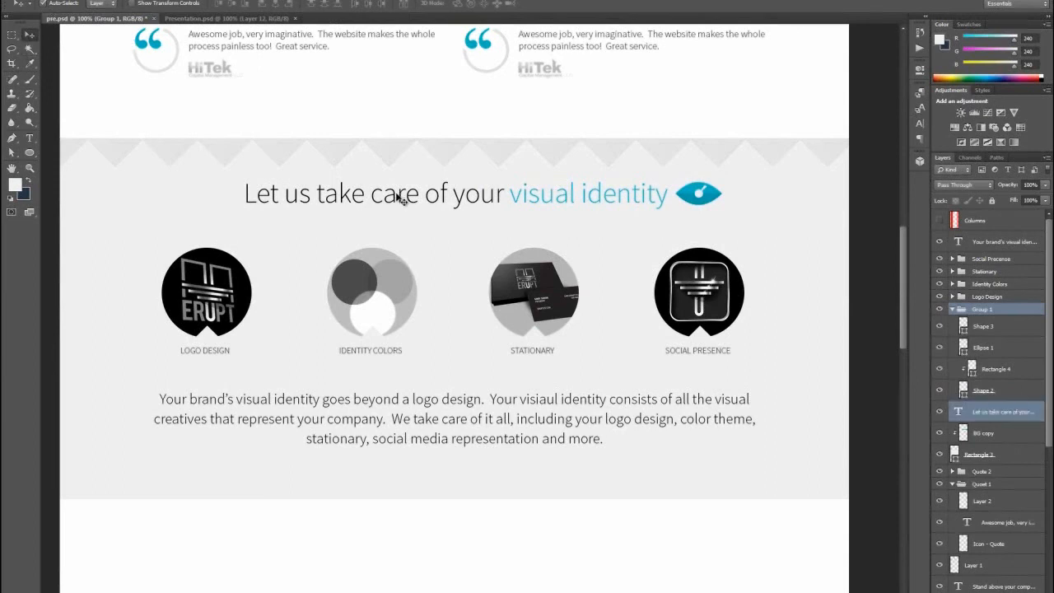
left_click_drag(404, 200, 375, 196)
- Shorten the section's gray background rectangle from its lower edge to about 95% of its height and apply the transformation
scroll(609, 305, "down", 3)
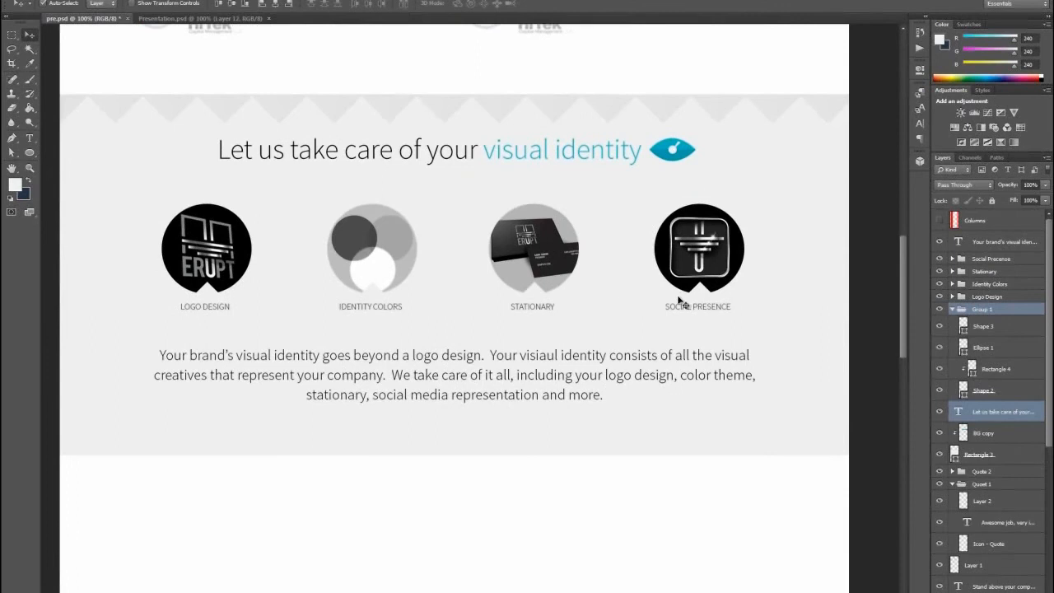
scroll(659, 387, "up", 1)
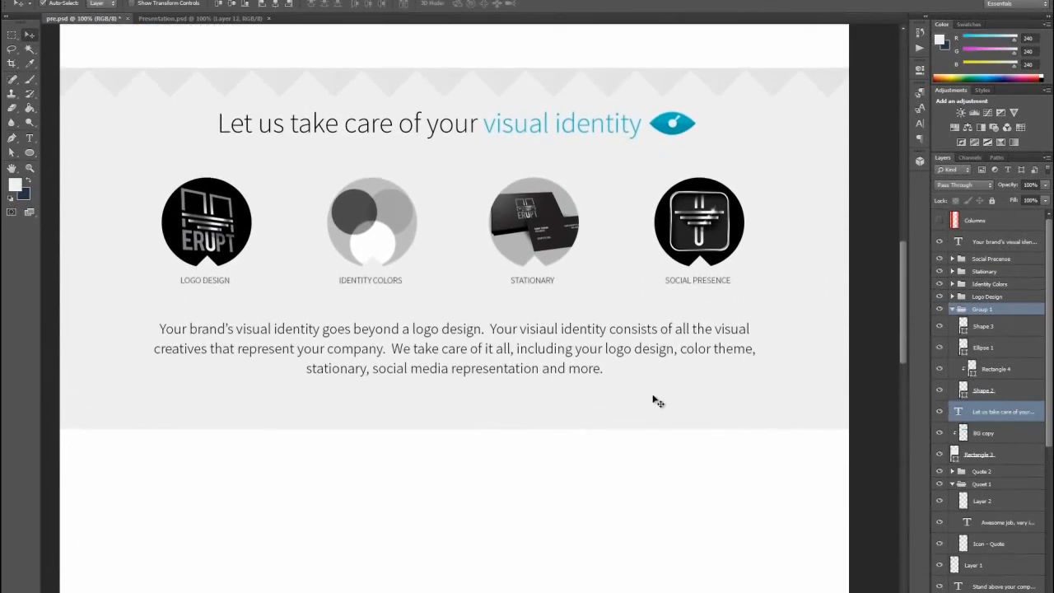
left_click(656, 421)
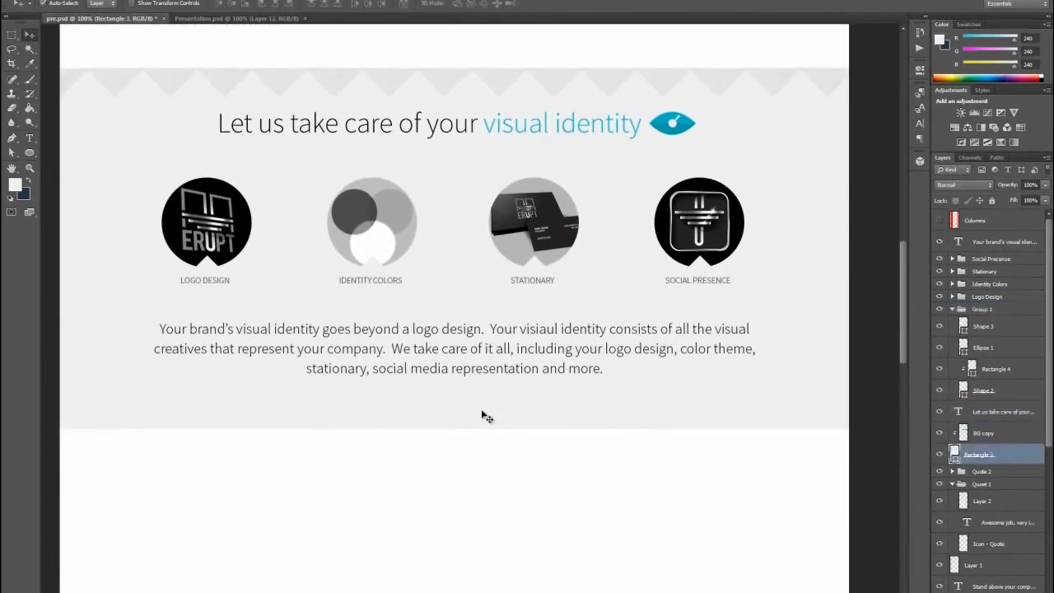
key("ctrl+t")
left_click_drag(458, 426, 460, 411)
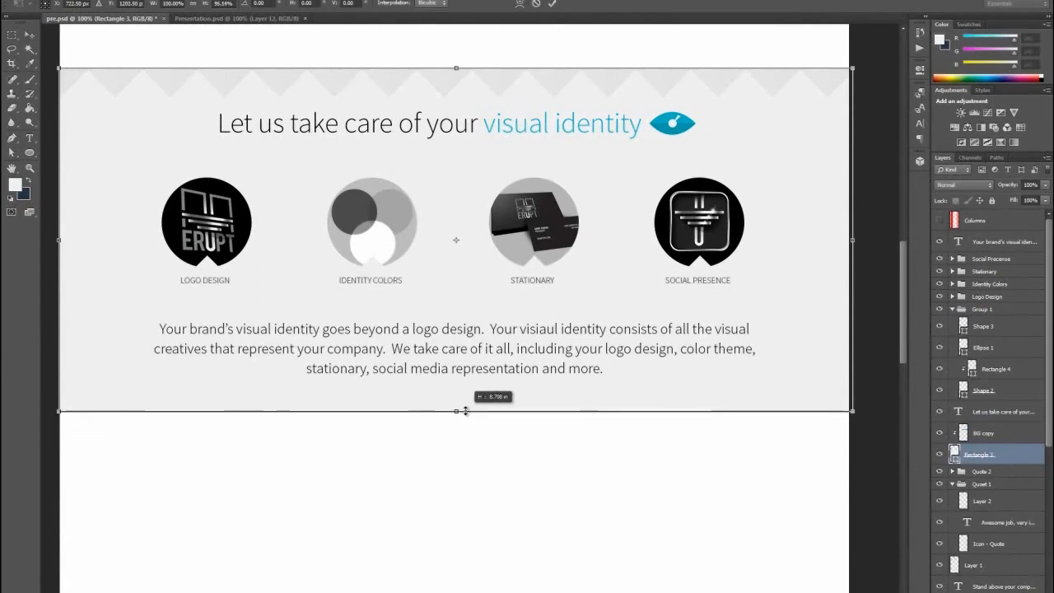
key("v")
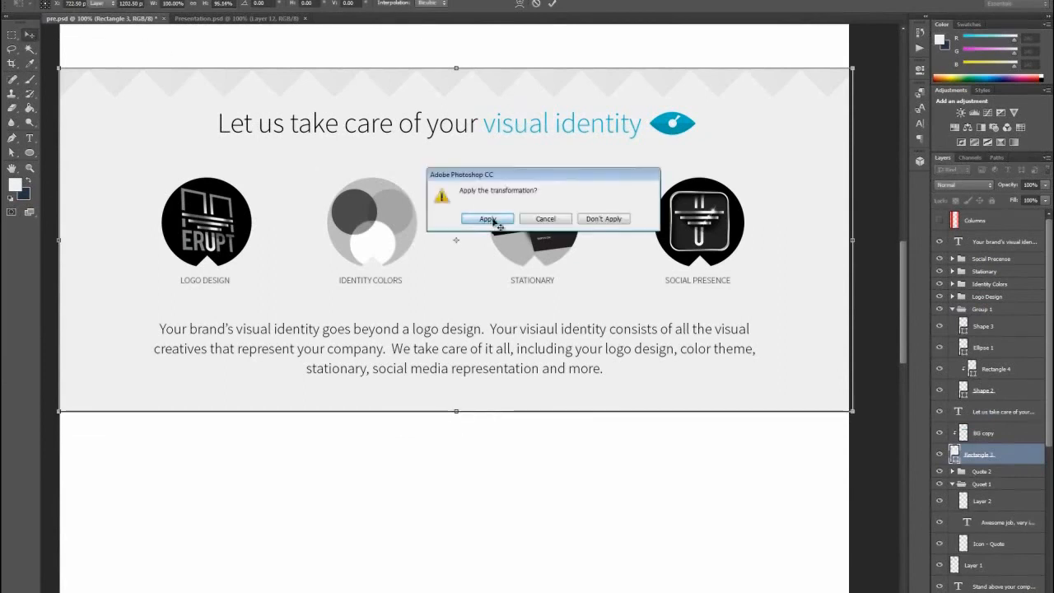
left_click(489, 219)
- Select all layers of the visual identity section and move them up slightly toward the testimonials
scroll(746, 296, "up", 3)
scroll(751, 268, "down", 1)
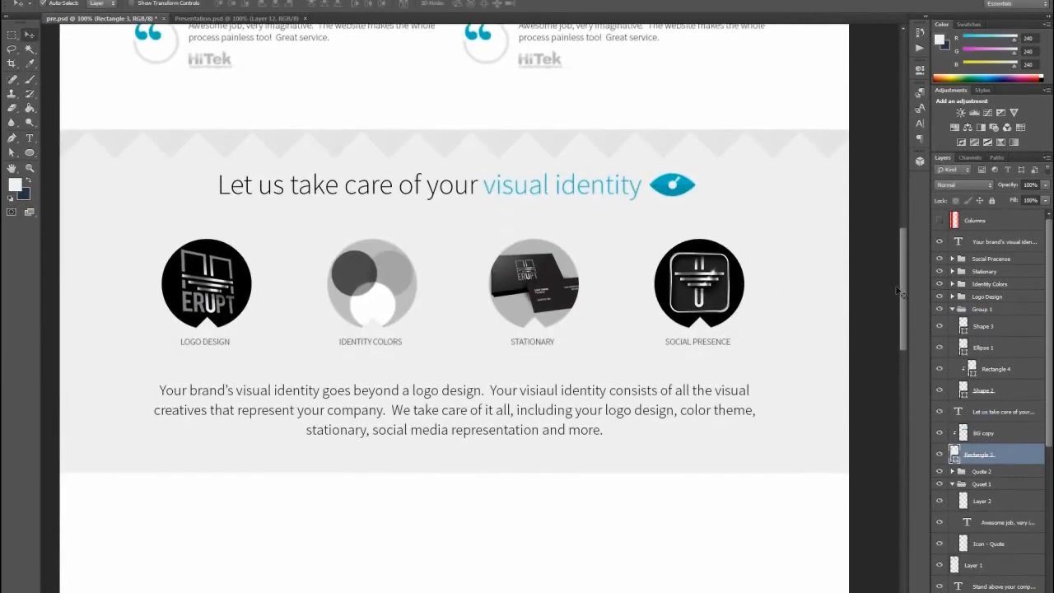
mouse_move(904, 280)
left_mouse_down()
mouse_move(903, 195)
mouse_move(903, 262)
left_mouse_up()
left_click_drag(58, 225, 857, 589)
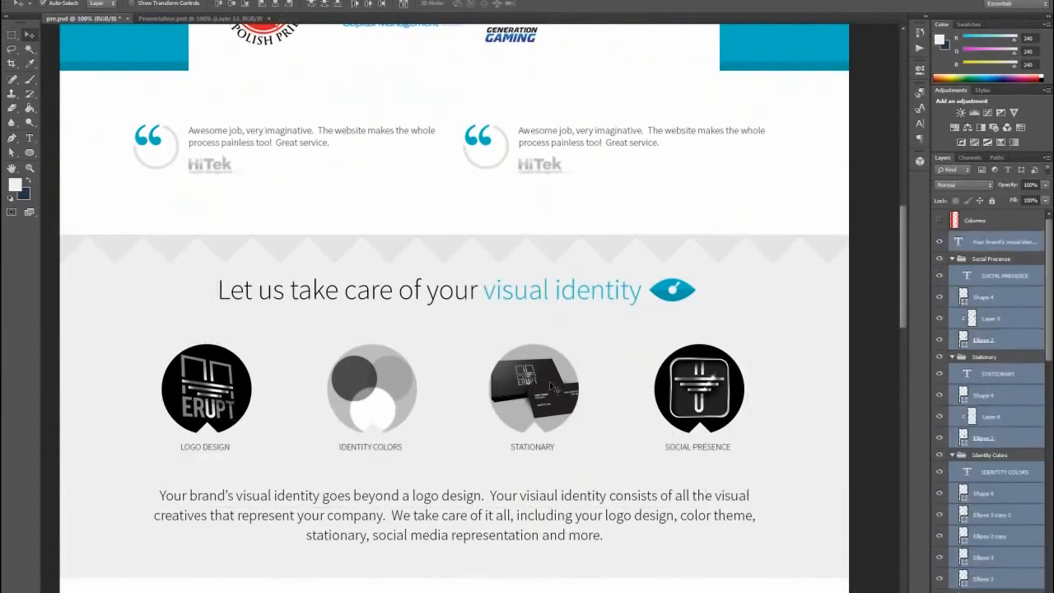
left_click_drag(549, 381, 553, 375)
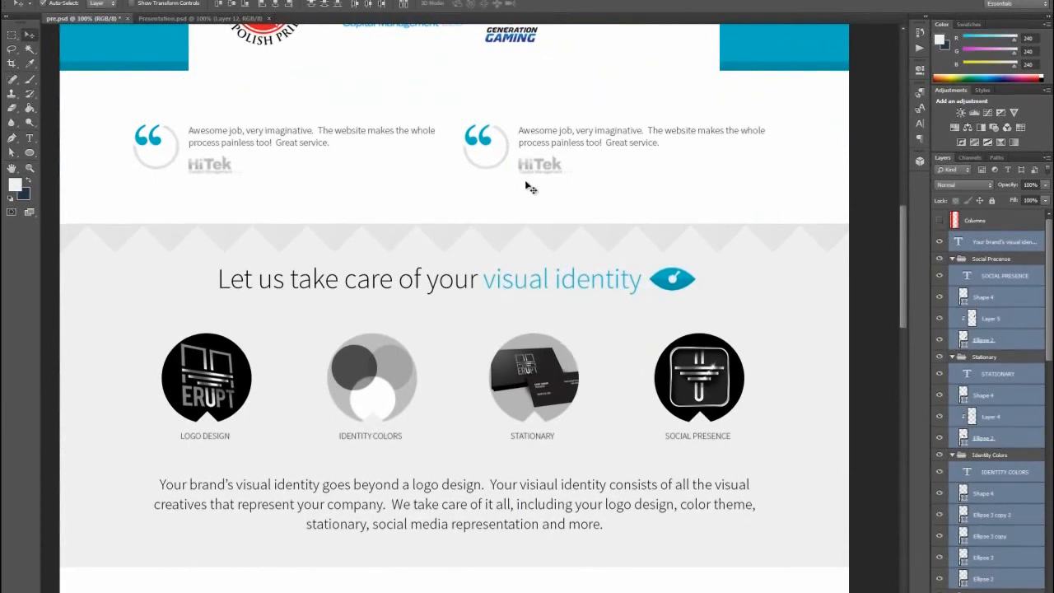
- Review the page layout from the header through the testimonials and visual identity section to the empty area below
scroll(622, 223, "up", 2)
scroll(623, 222, "up", 6)
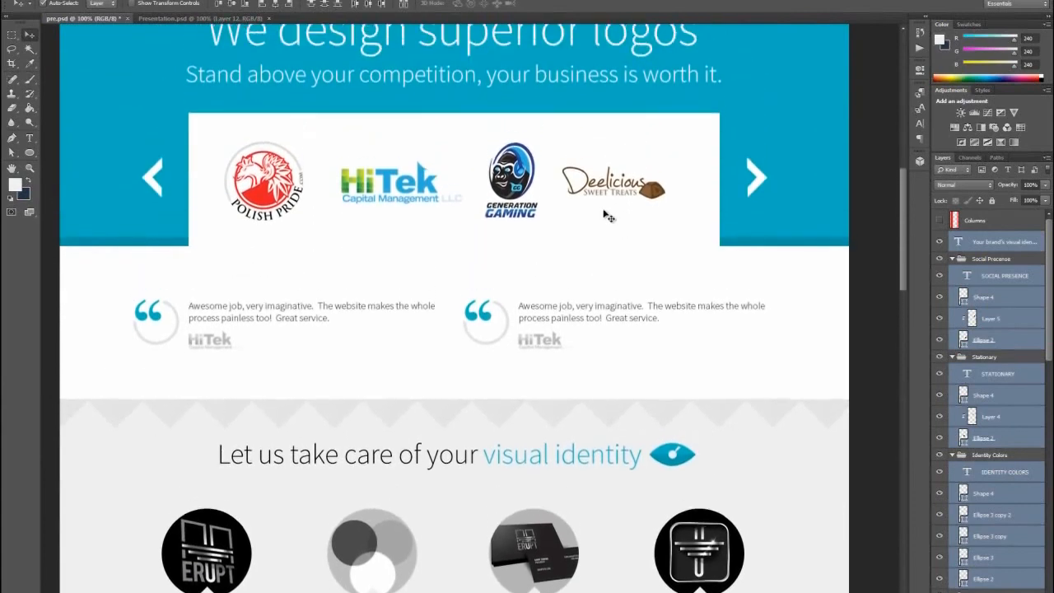
scroll(657, 223, "up", 2)
scroll(694, 222, "down", 2)
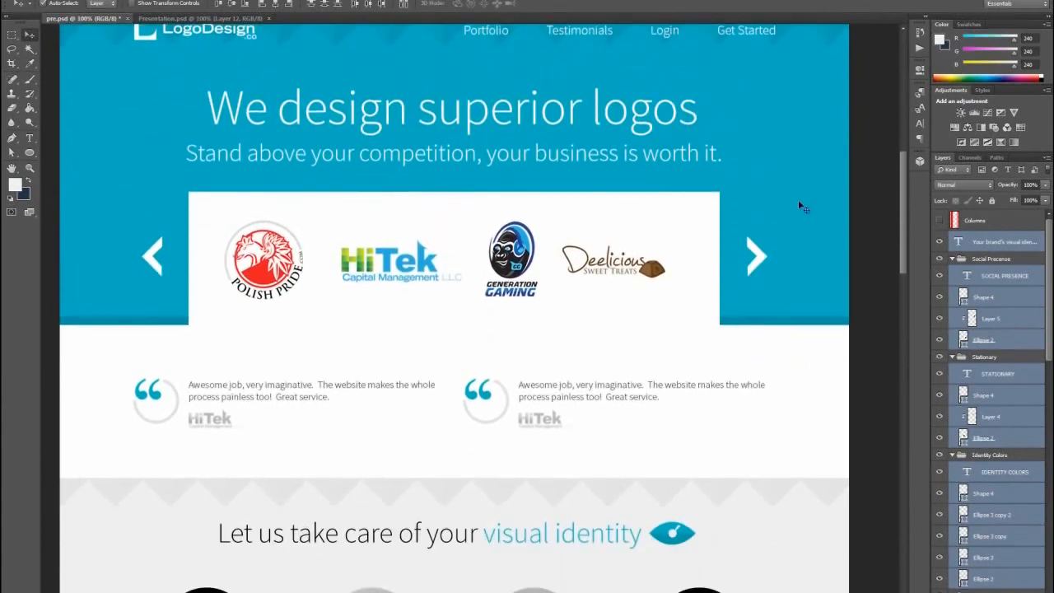
left_click_drag(901, 196, 902, 186)
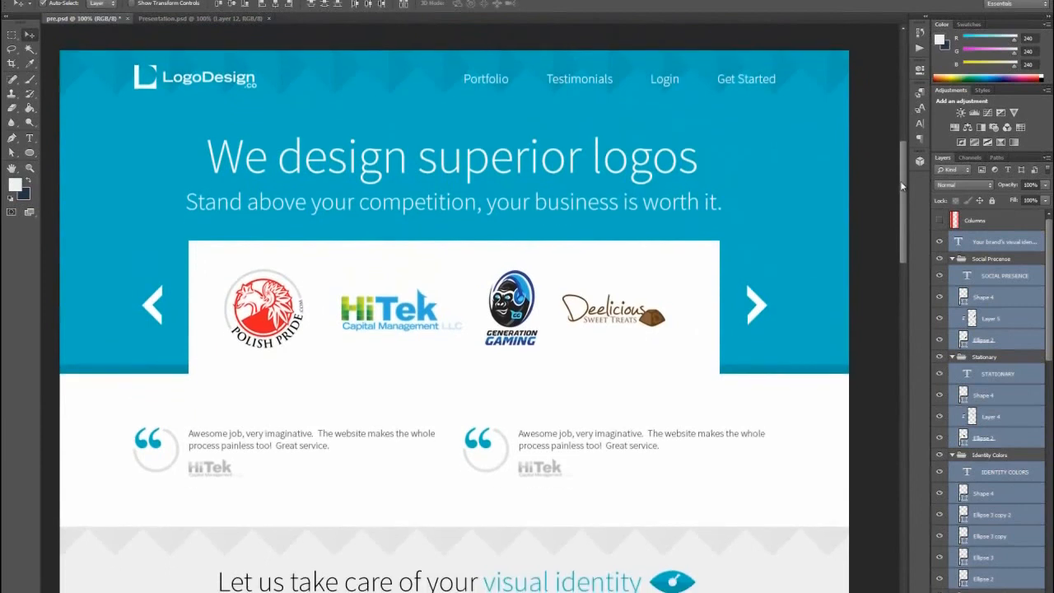
scroll(902, 166, "down", 3)
scroll(910, 169, "up", 2)
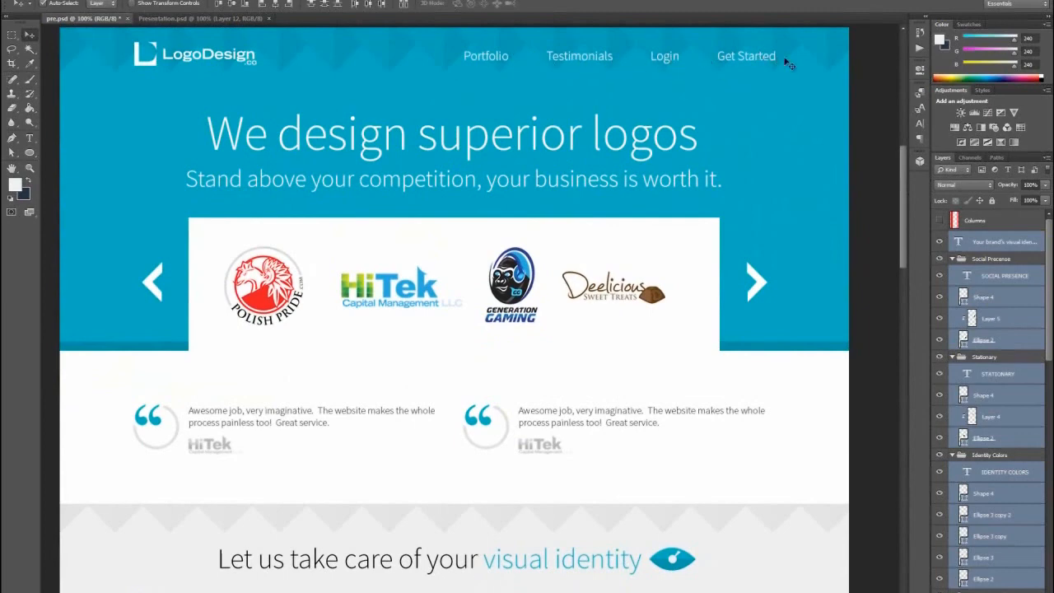
left_click_drag(901, 154, 903, 224)
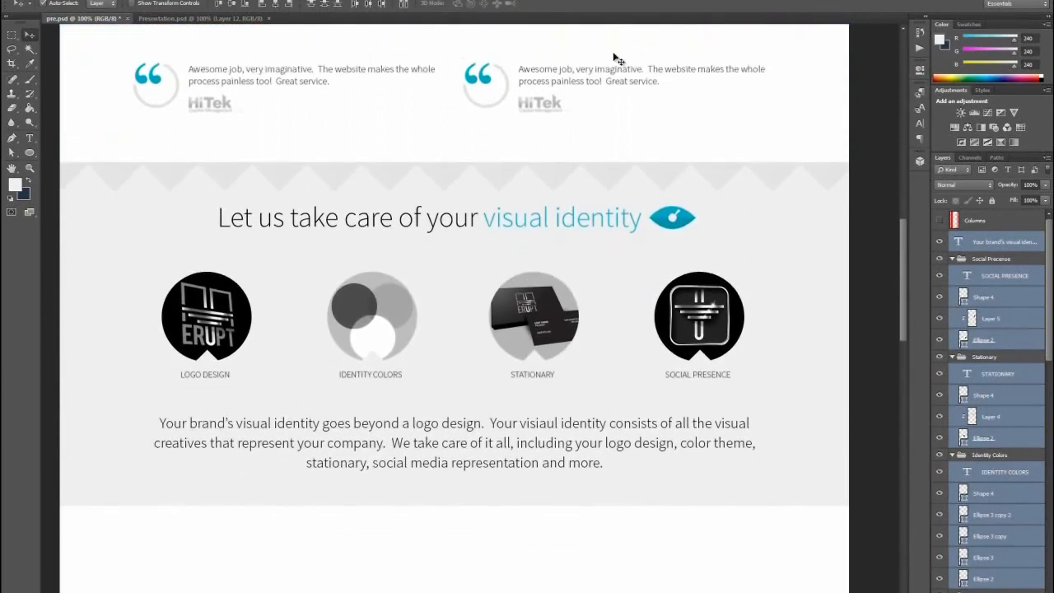
left_click_drag(905, 278, 903, 361)
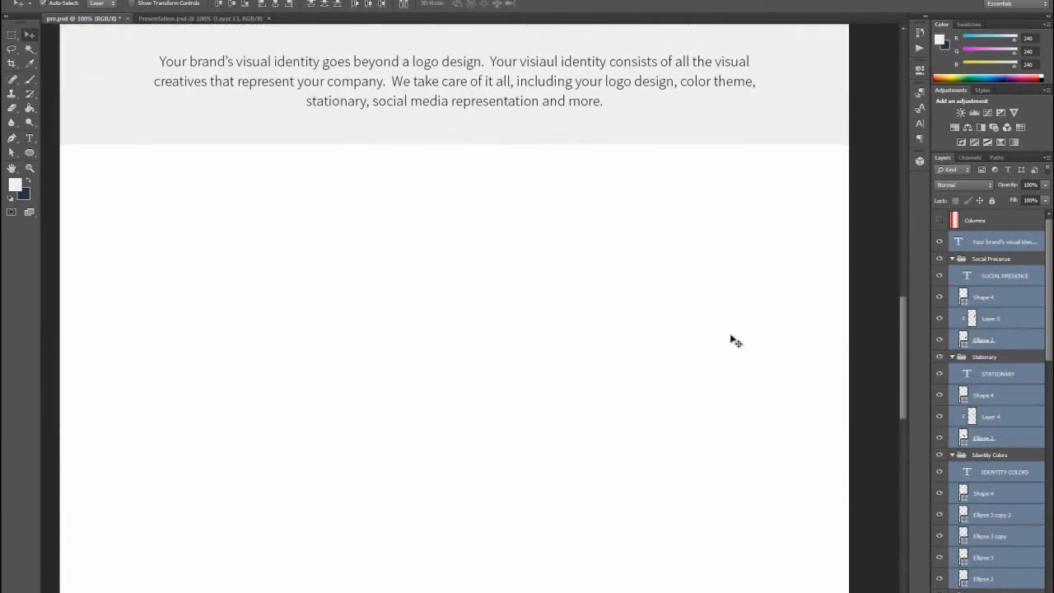
key("ctrl+Tab")
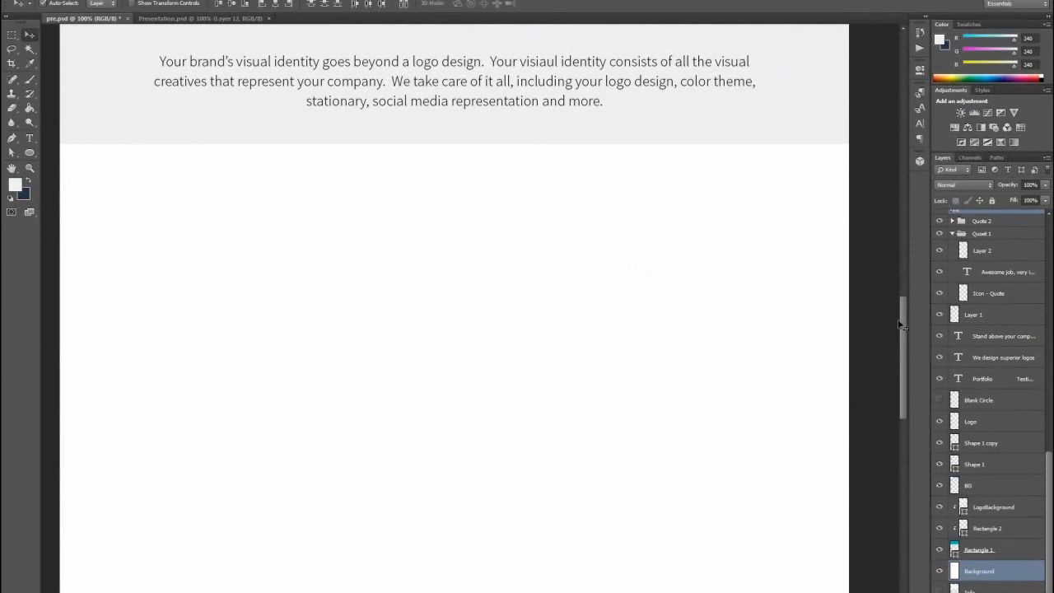
scroll(901, 327, "down", 3)
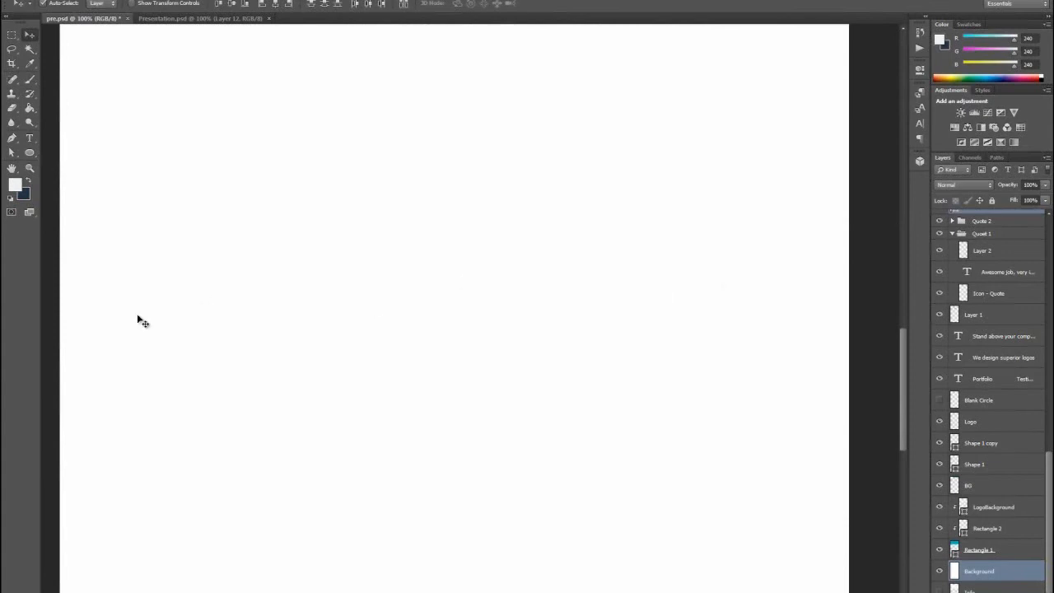